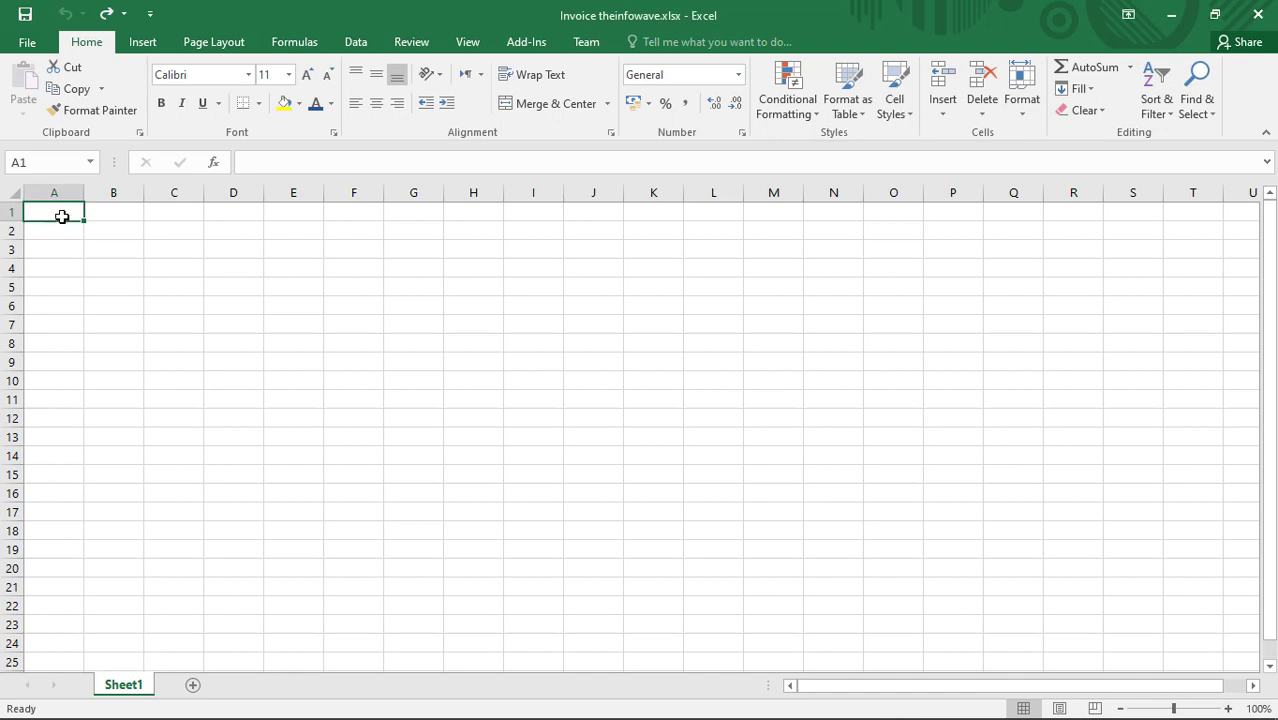
- Merge A1:C2 and enter the title INVOICE
left_click_drag(85, 222, 203, 244)
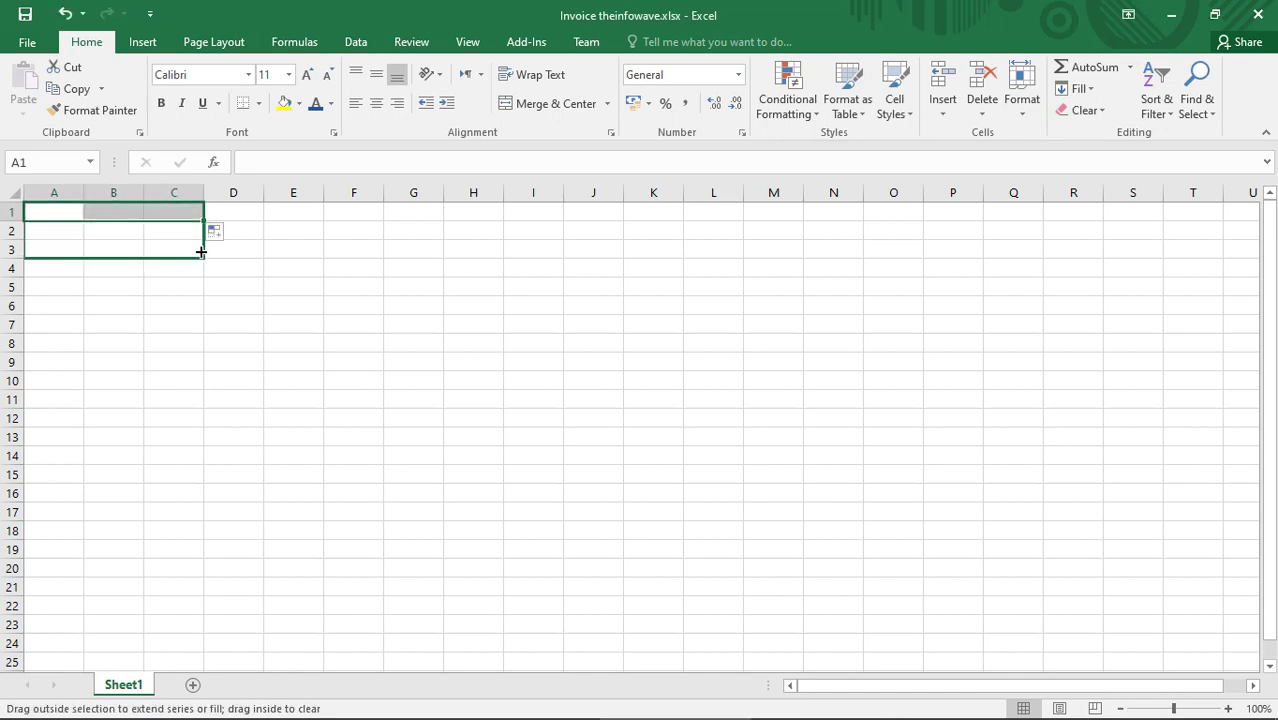
left_click(545, 104)
type("IN")
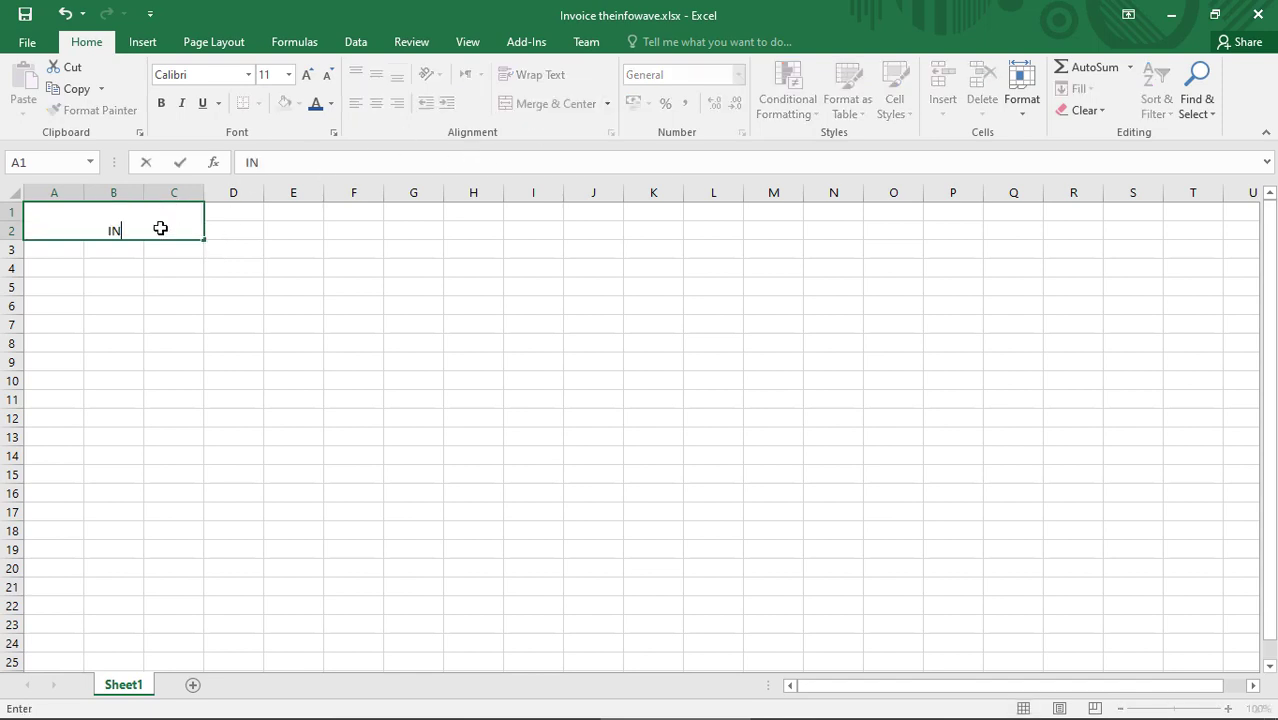
type("VOICE")
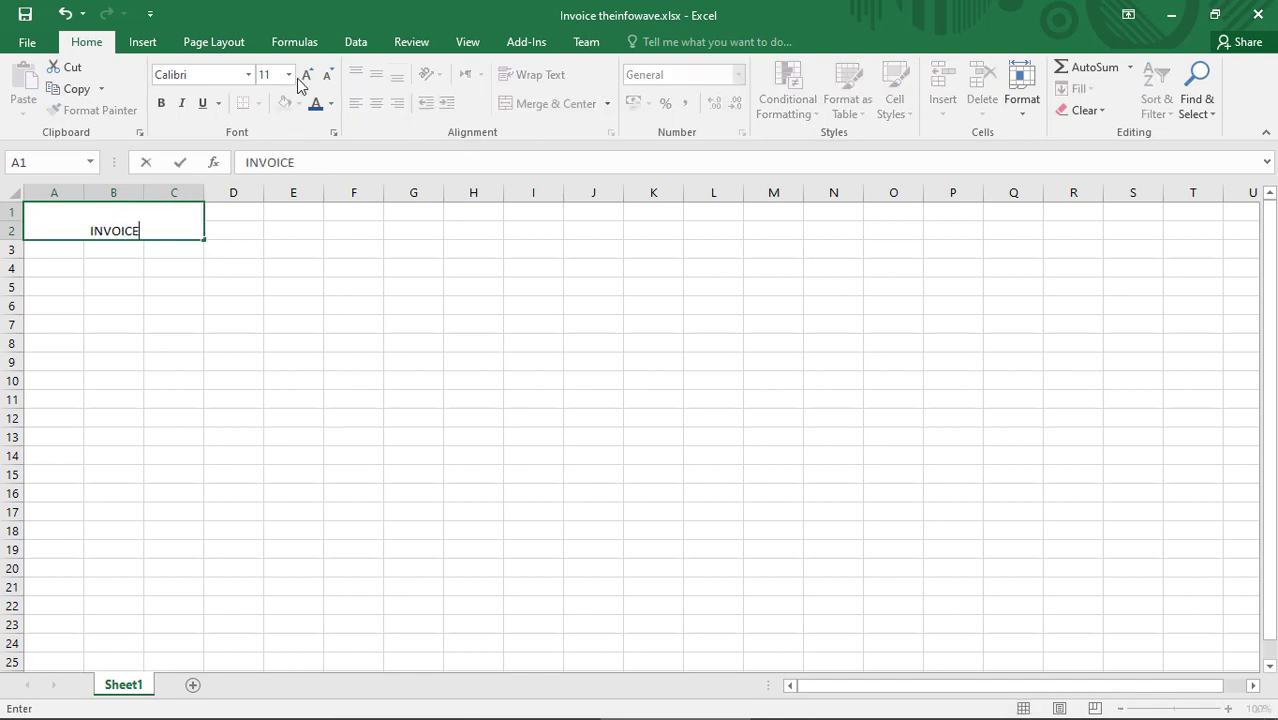
left_click(307, 75)
left_click(308, 76)
left_click(240, 217)
- Left-align INVOICE, centre it vertically, and set its font size to 36
left_click(154, 225)
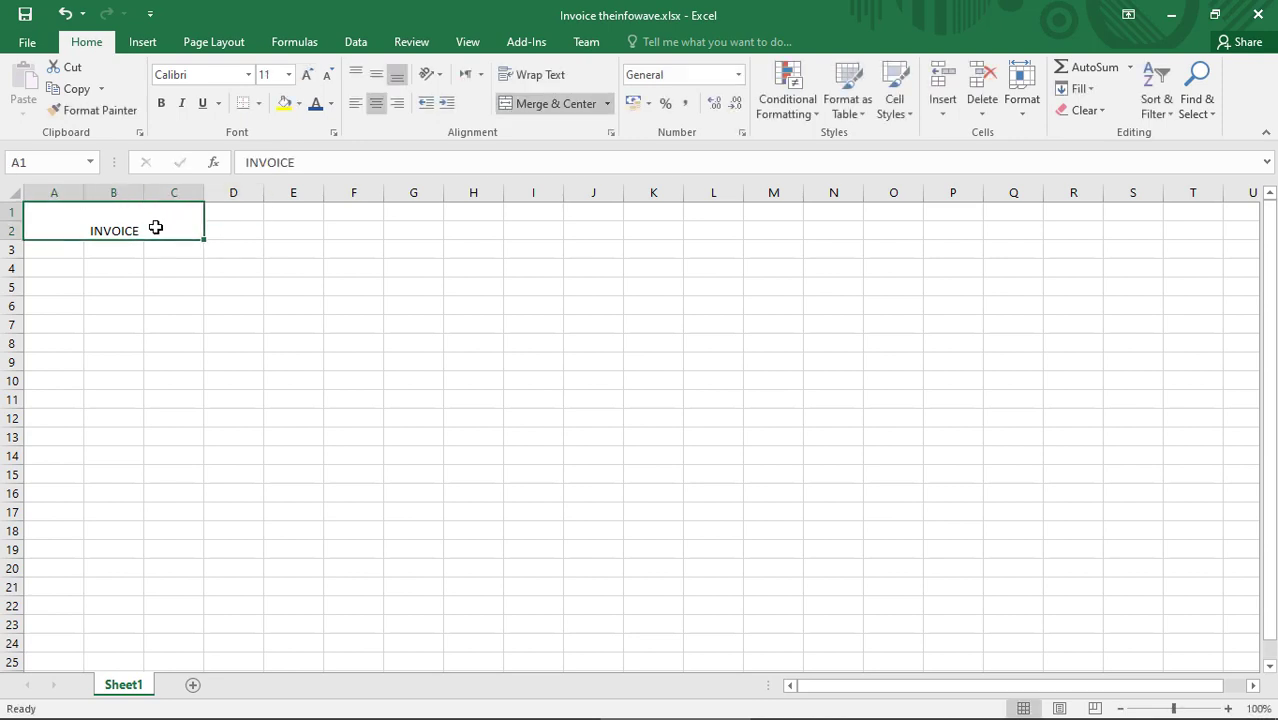
left_click(355, 103)
left_click(378, 78)
double_click(307, 76)
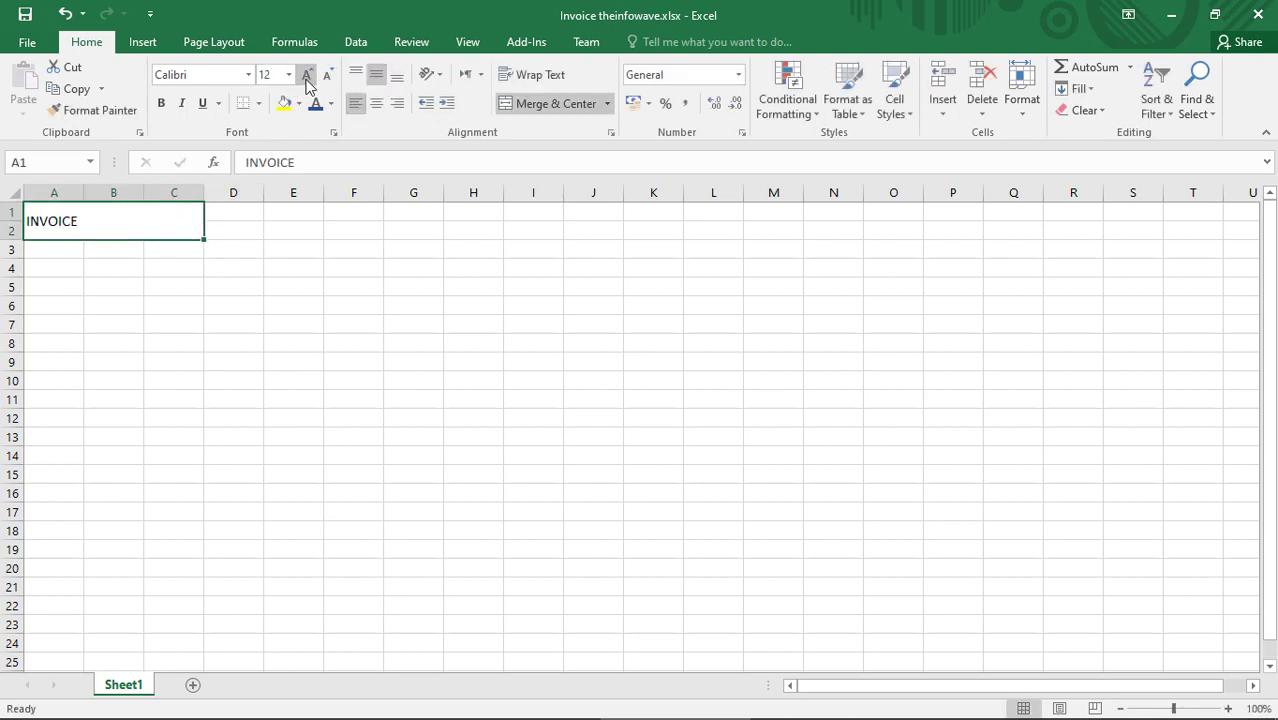
double_click(307, 76)
double_click(307, 76)
left_click(307, 76)
left_click(307, 76)
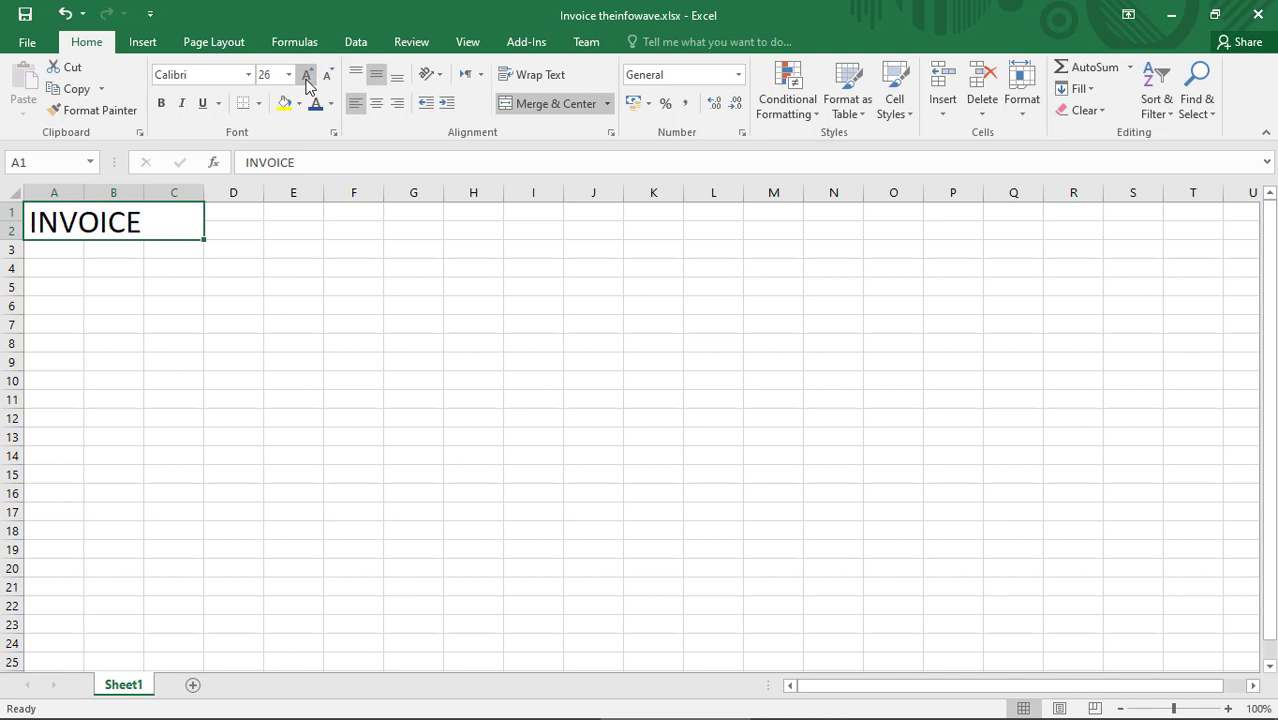
left_click(307, 76)
left_click(307, 76)
left_click(307, 76)
left_click(327, 76)
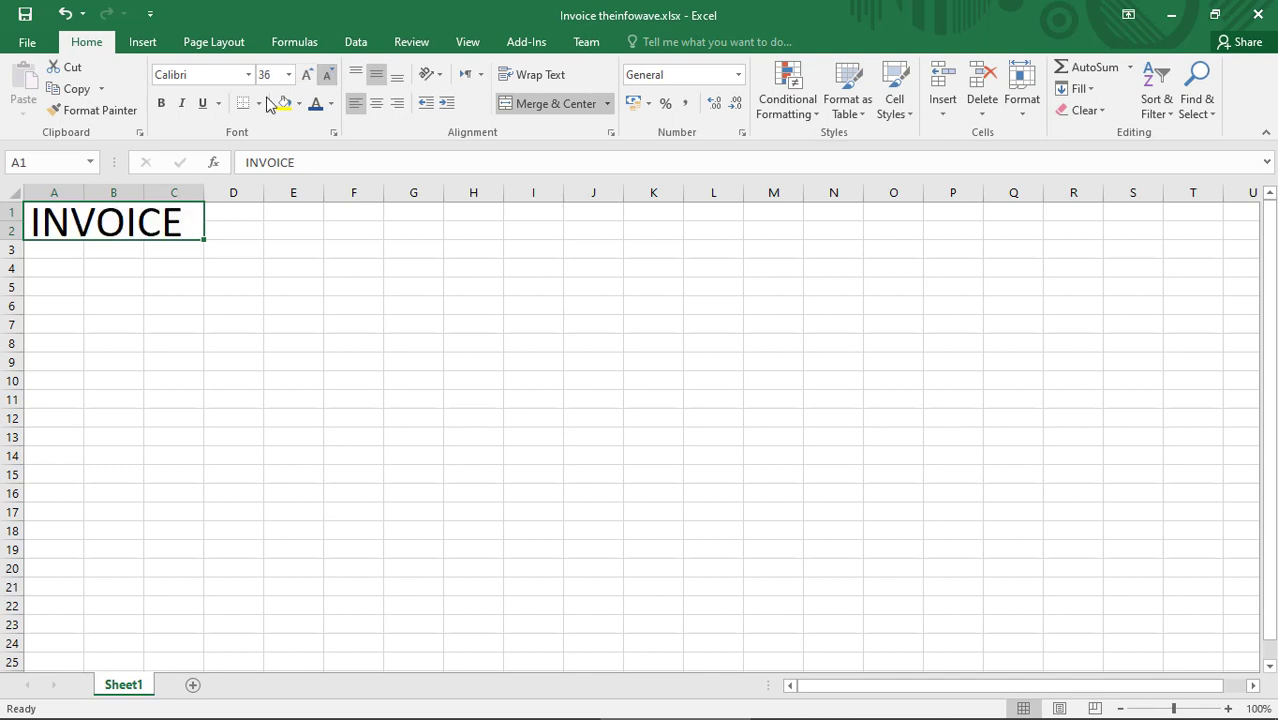
- Make the INVOICE title bold and dark blue
left_click(161, 103)
left_click(331, 103)
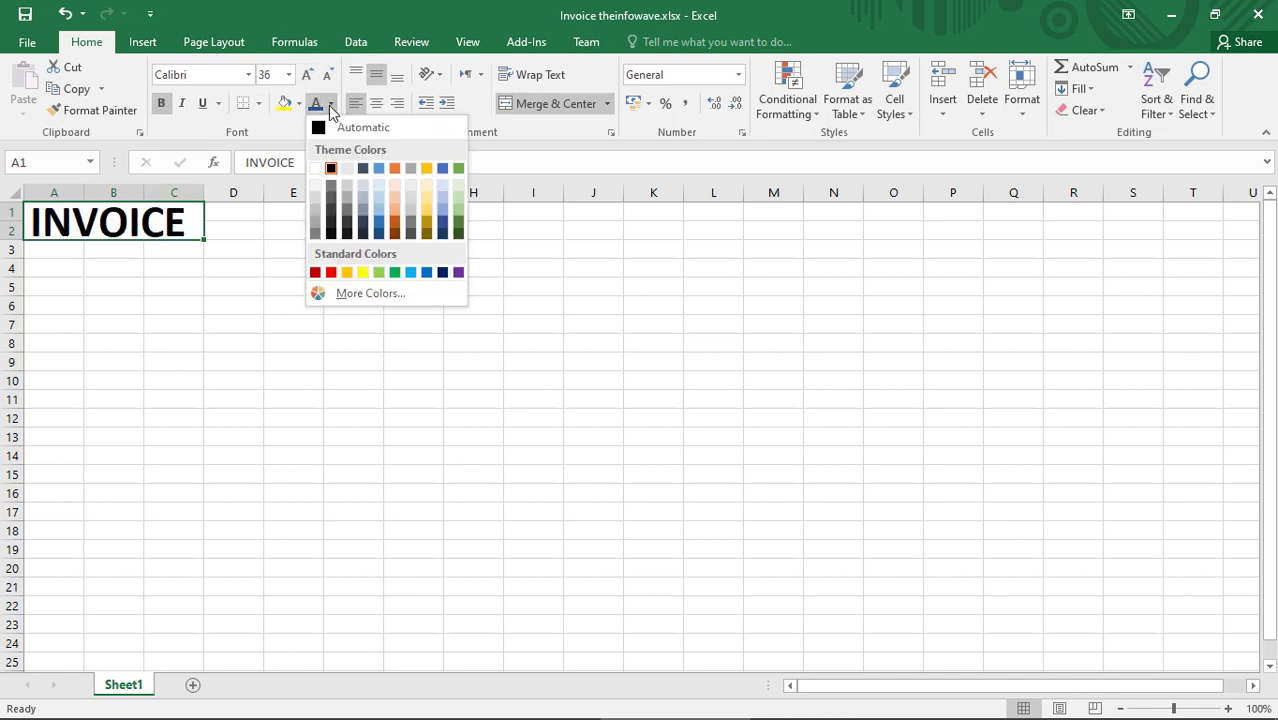
left_click(442, 230)
- Merge D1:H2 and enter 'Your Company Name'
left_click(252, 215)
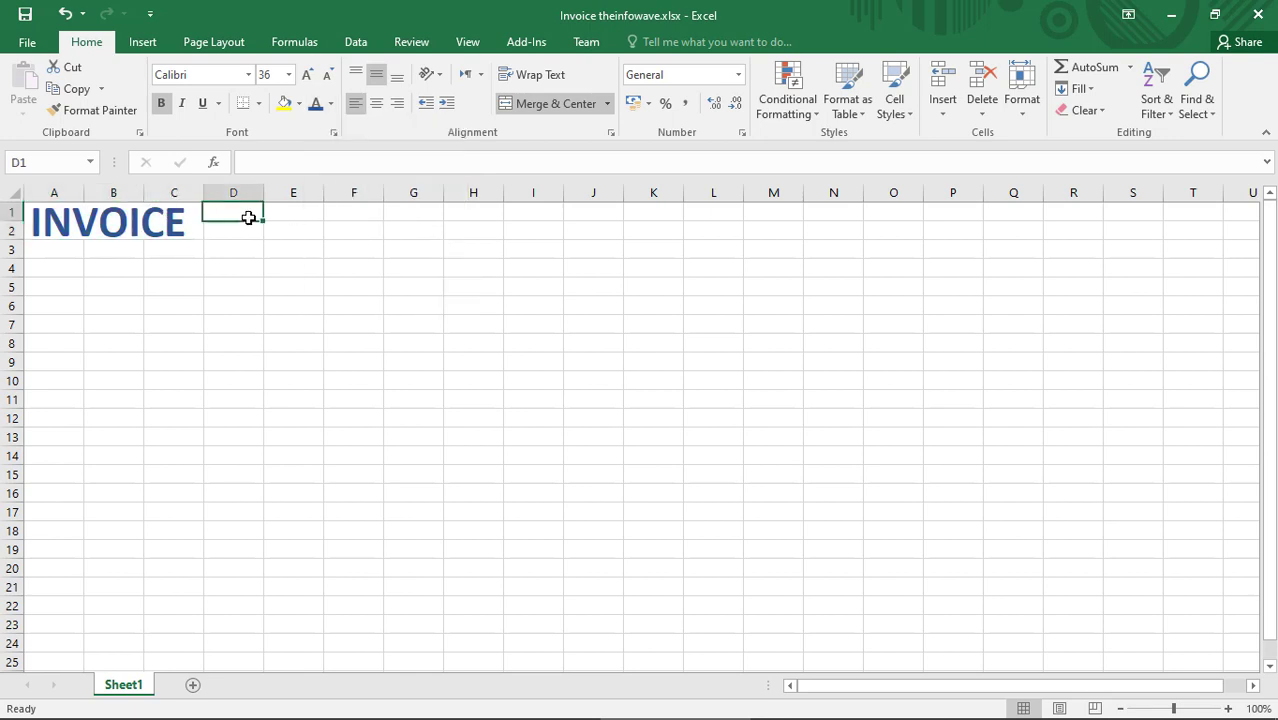
mouse_move(263, 218)
left_mouse_down()
mouse_move(501, 225)
mouse_move(503, 242)
left_mouse_up()
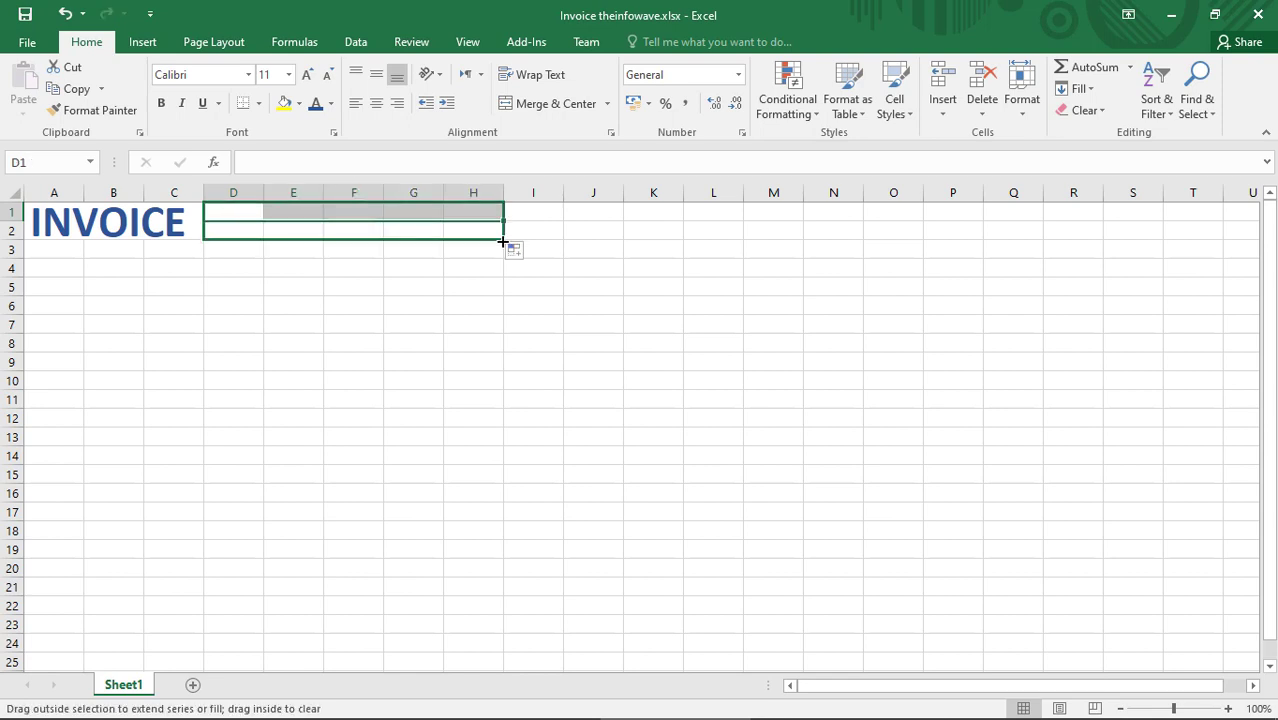
left_click(541, 106)
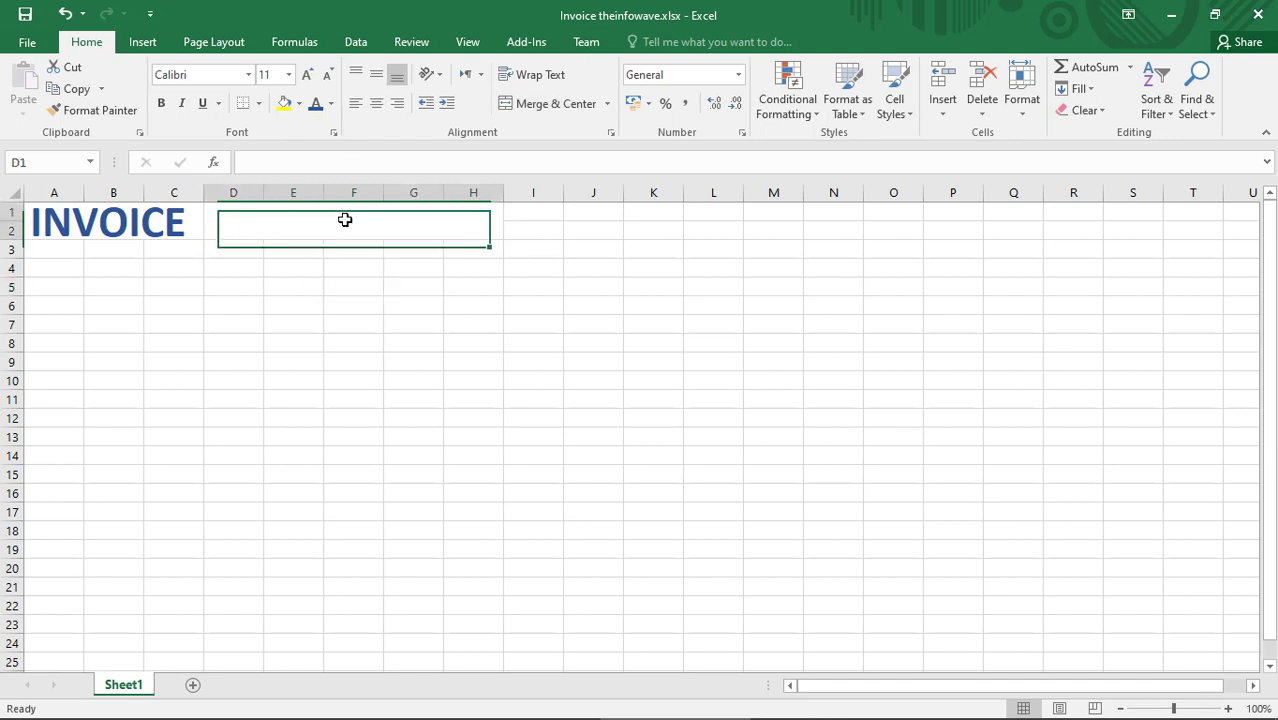
type("Your C")
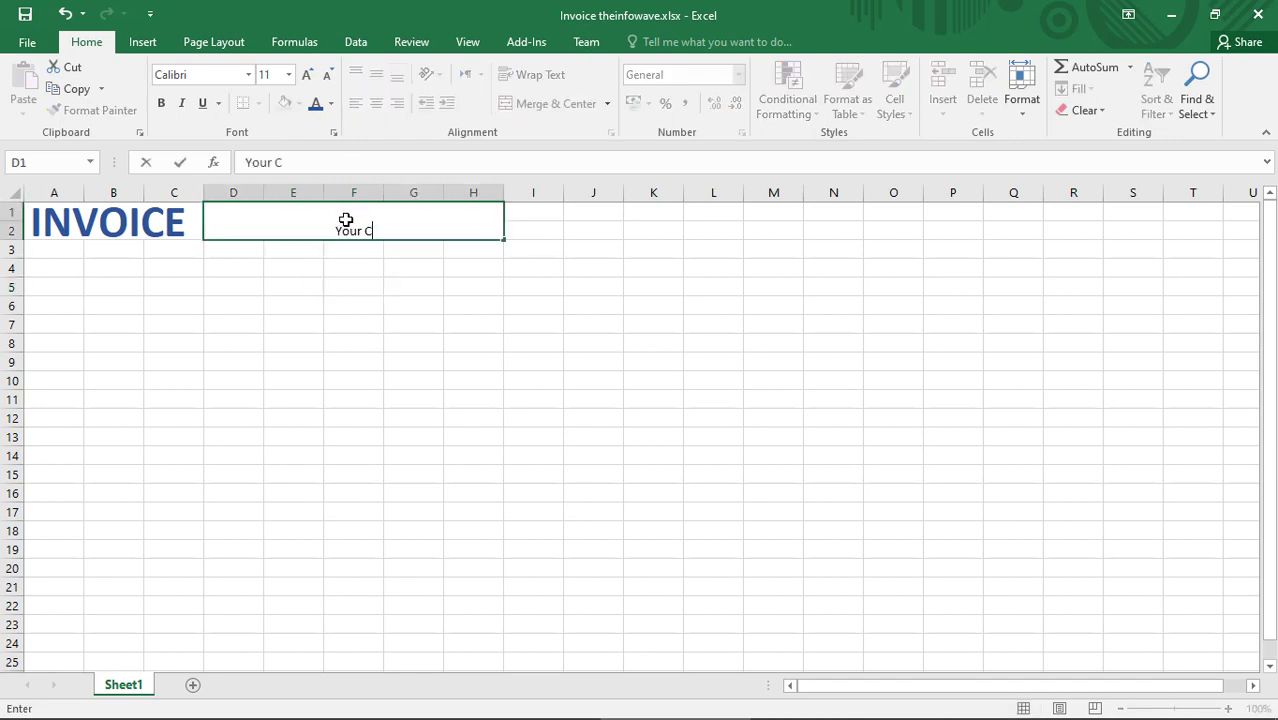
type("ompany Na")
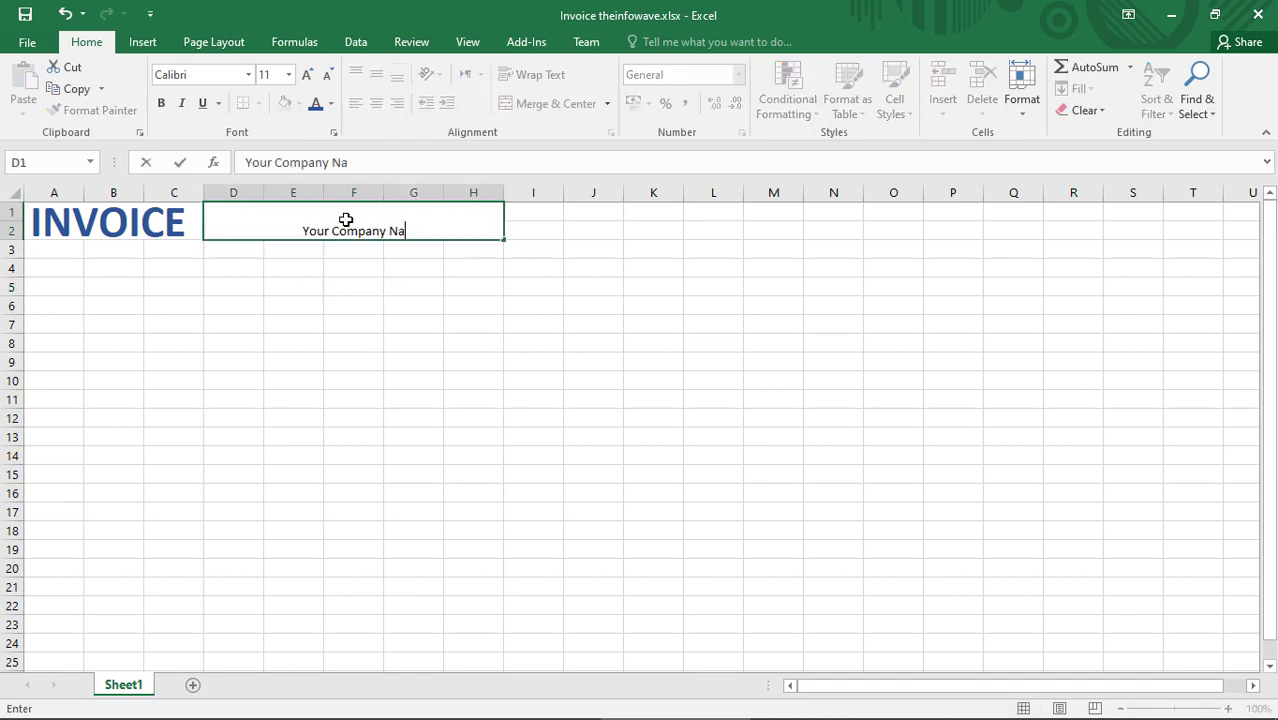
type("me")
left_click(410, 305)
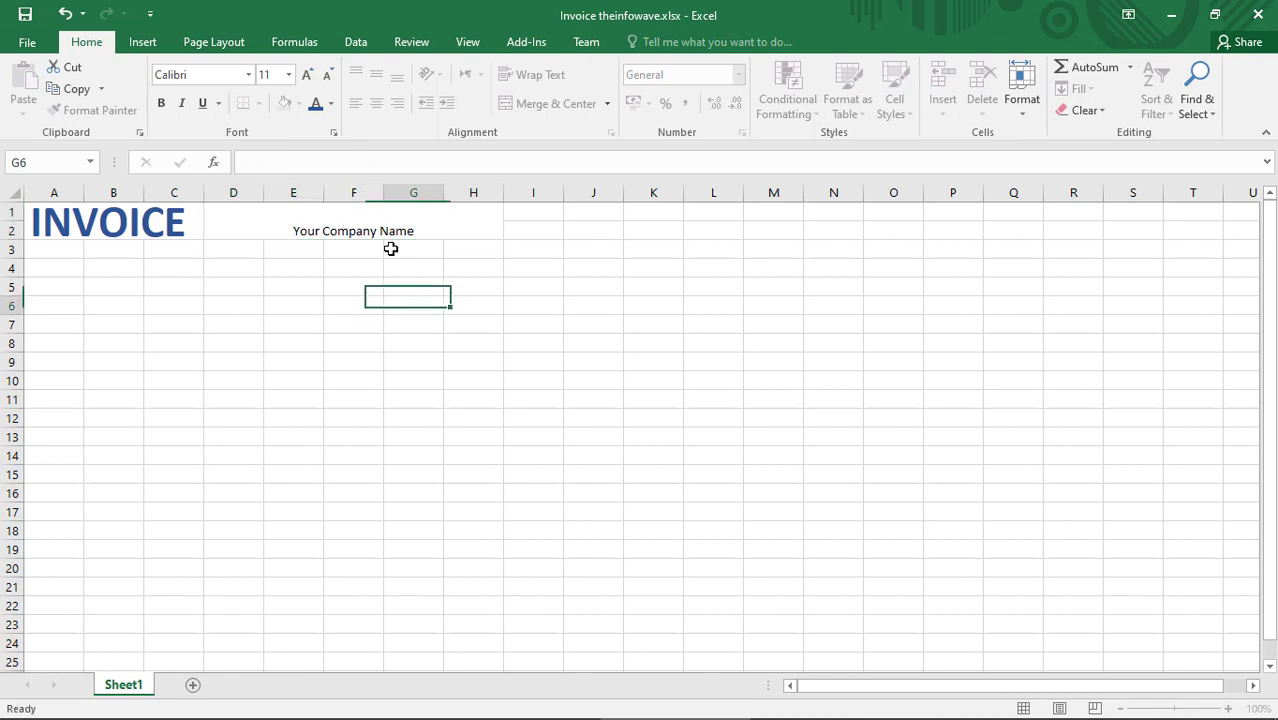
- Right-align the company name, enlarge it to 18 pt, and colour it blue
left_click(385, 225)
left_click(397, 103)
left_click(307, 78)
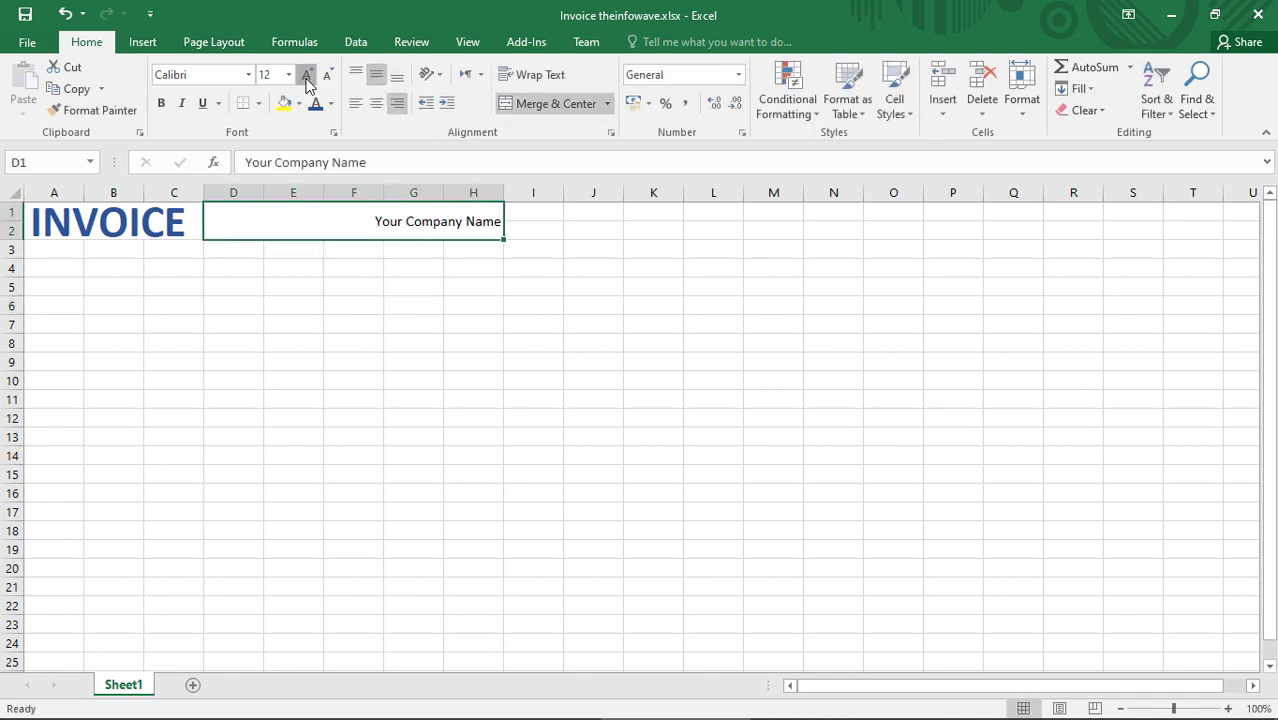
left_click(307, 78)
left_click(307, 78)
left_click(307, 78)
left_click(161, 106)
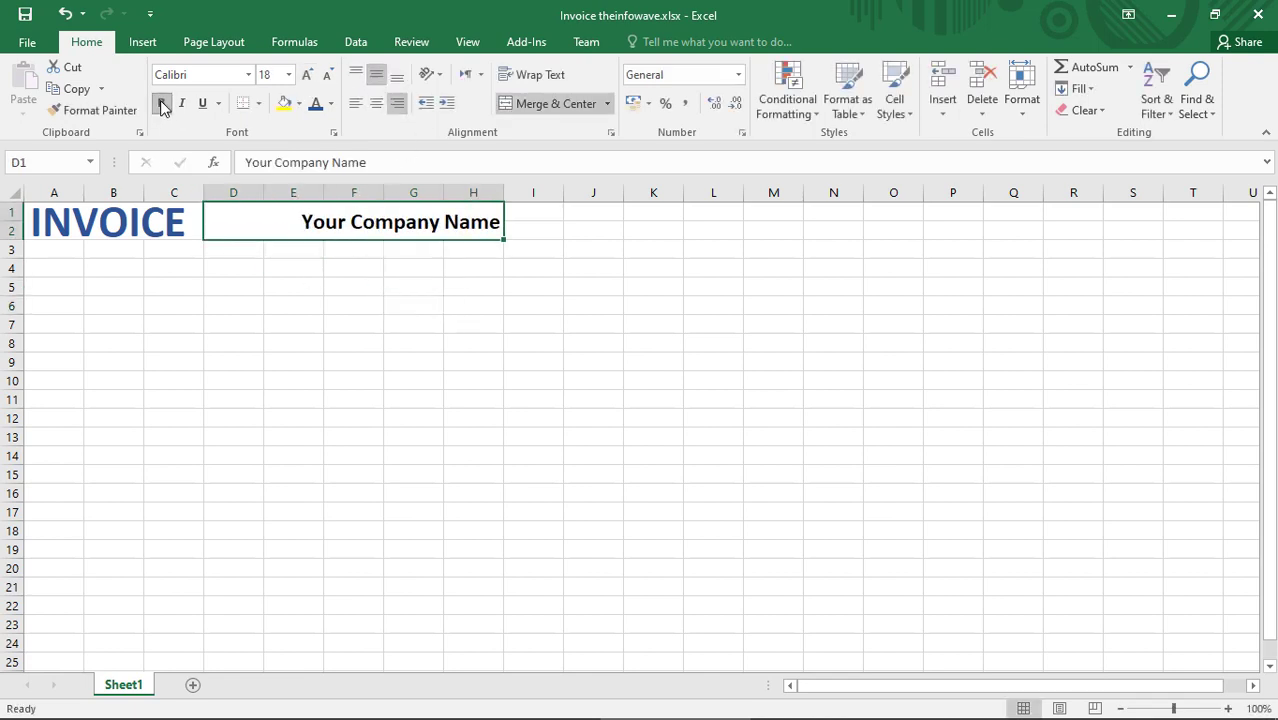
left_click(161, 106)
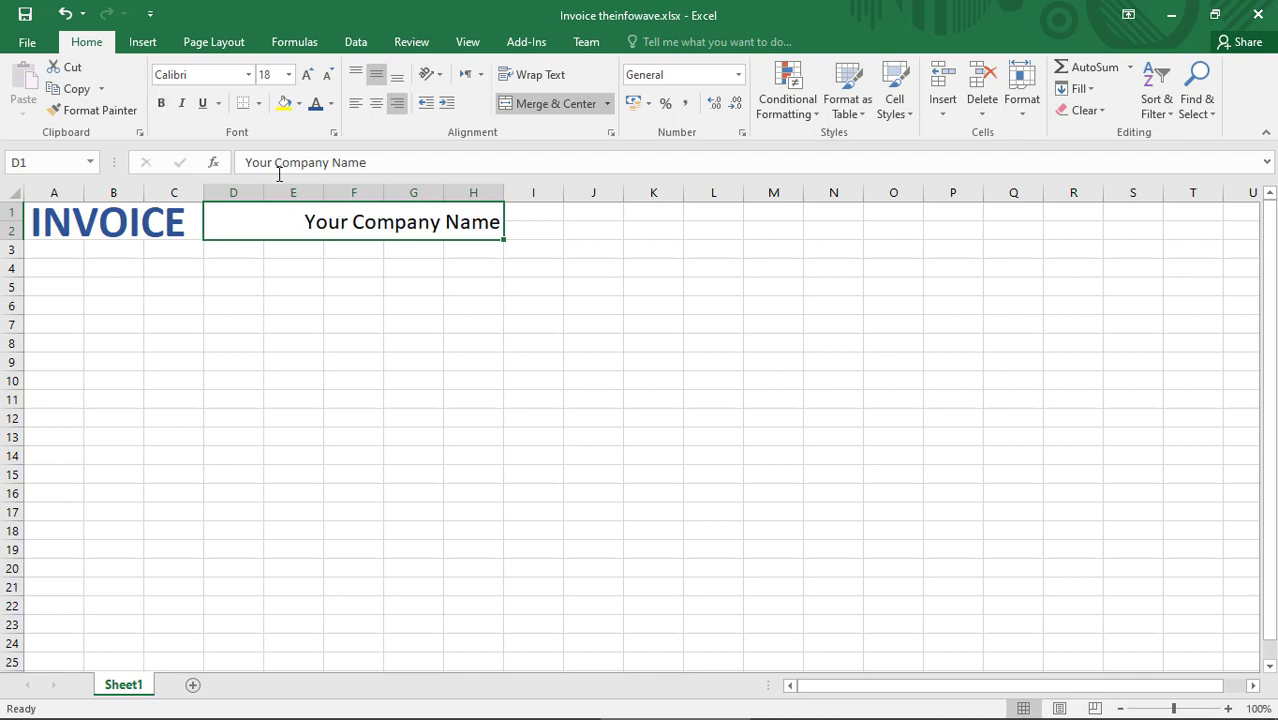
left_click(316, 103)
left_click(425, 357)
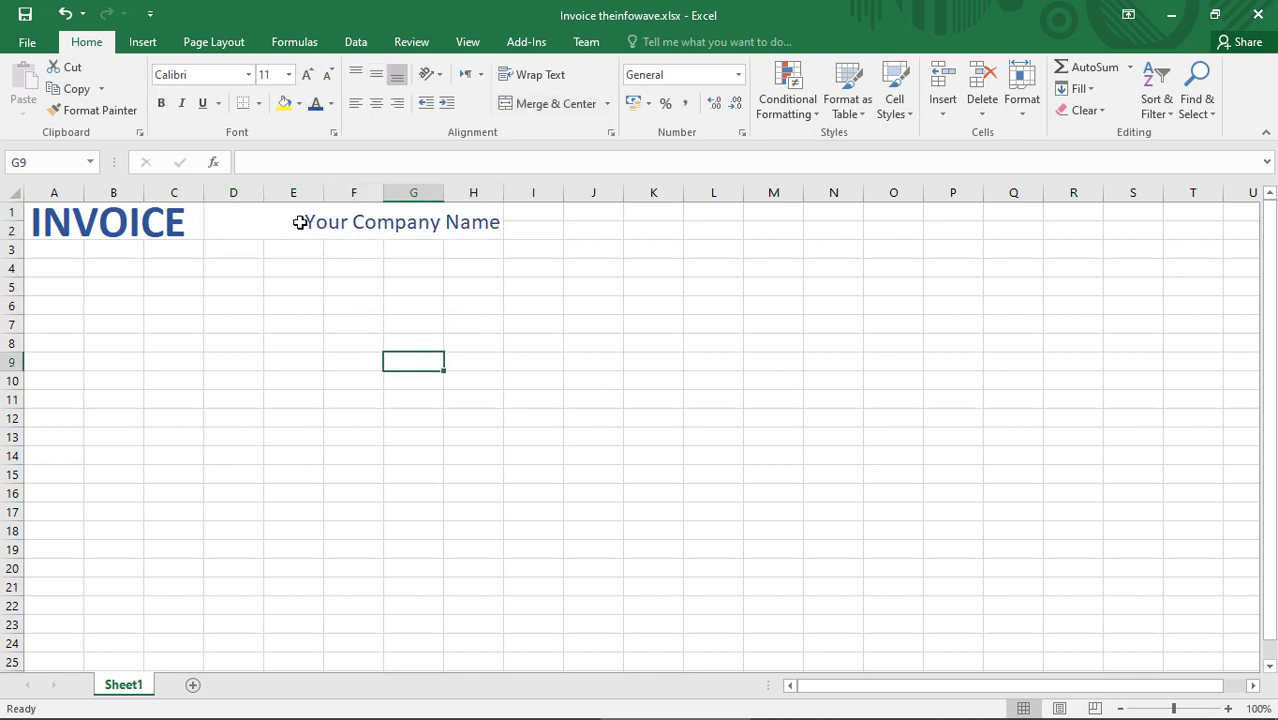
left_click(467, 48)
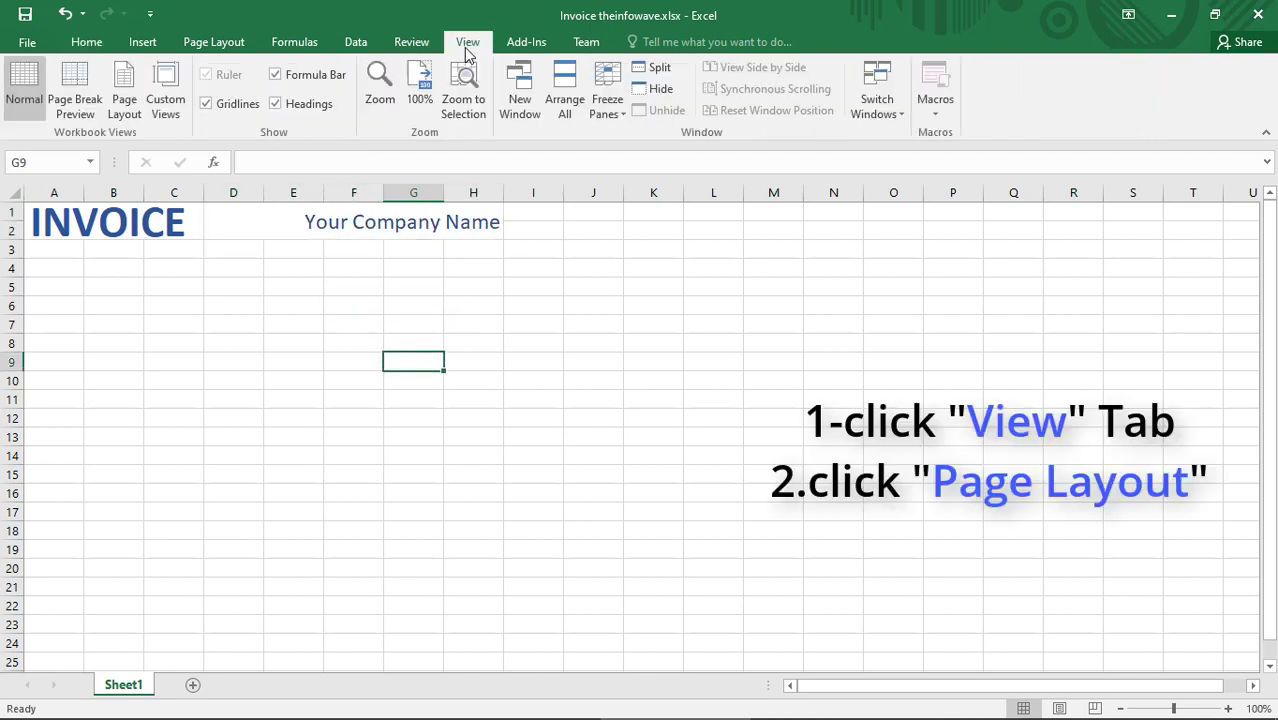
- Switch to Page Layout view and widen columns A through H evenly
left_click(124, 104)
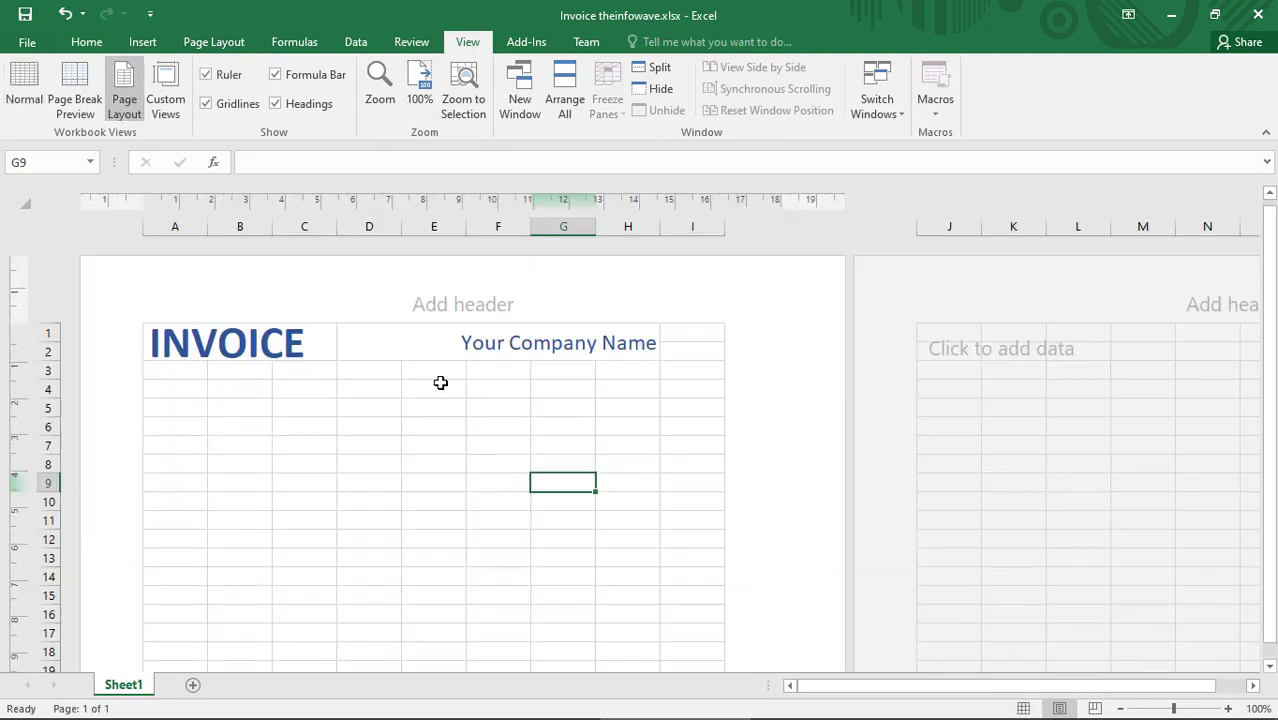
key("Up")
key("Up")
key("Right")
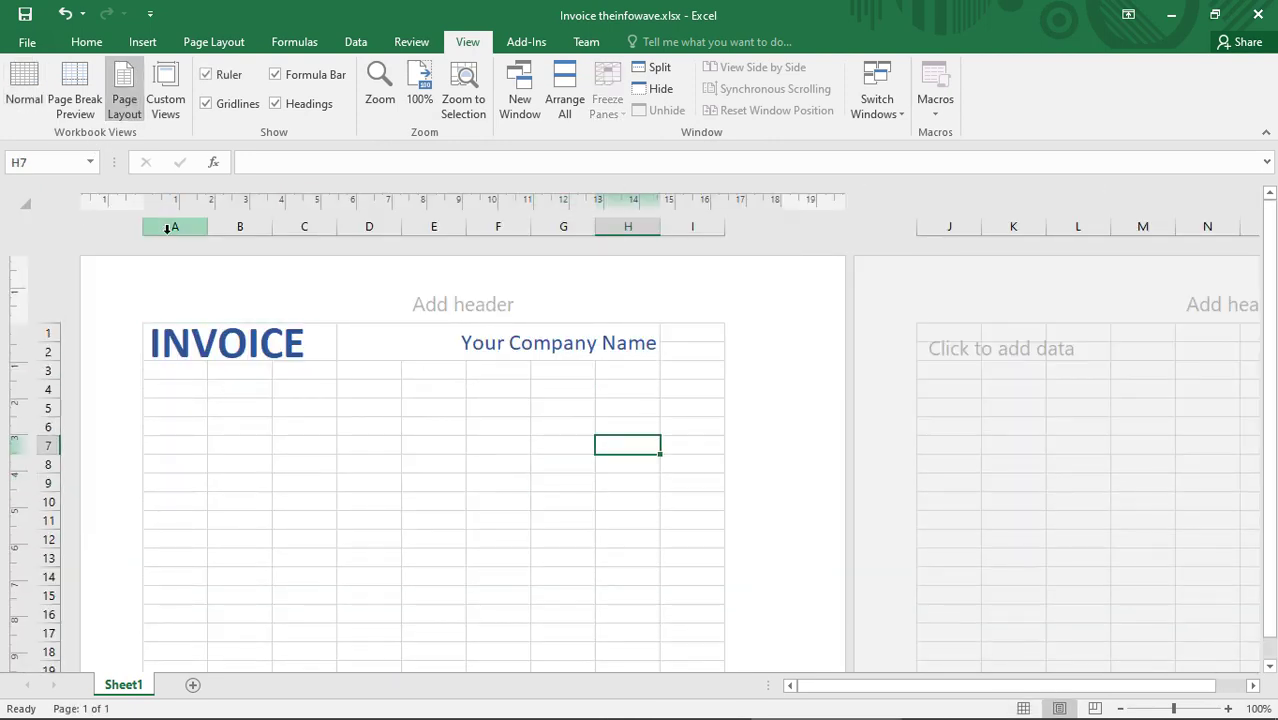
left_click(180, 229)
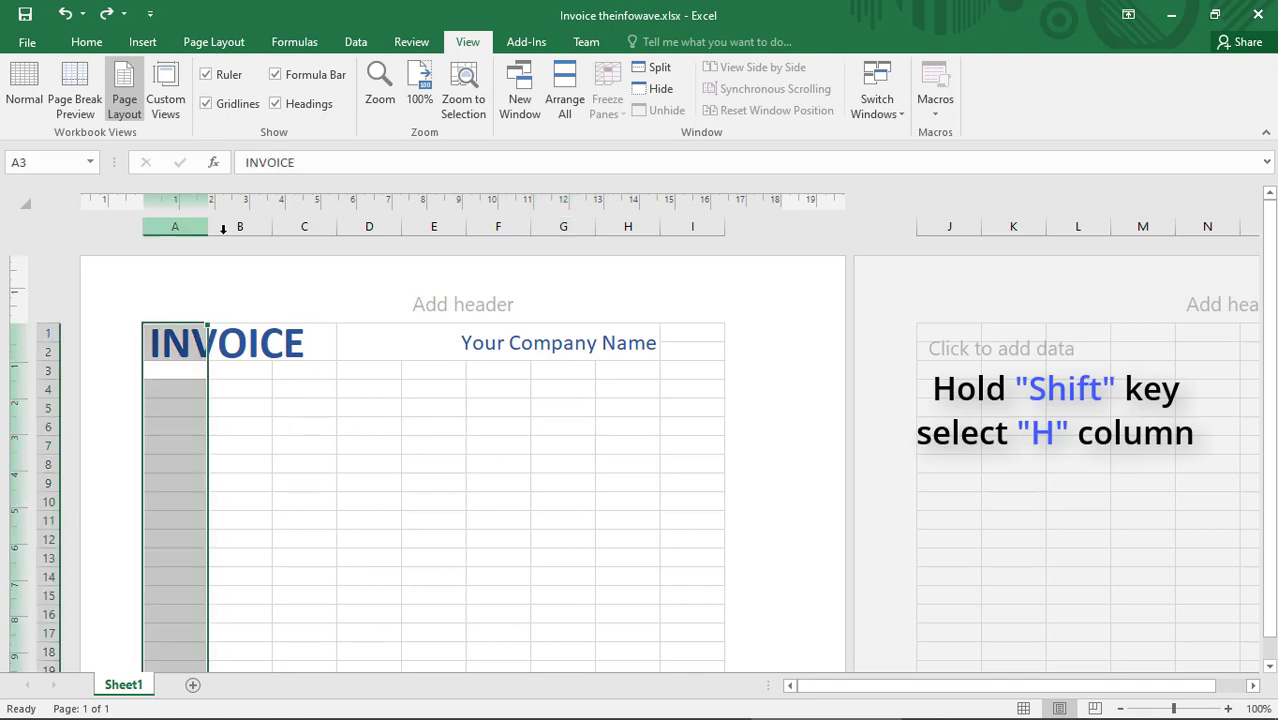
left_click(617, 229, "shift")
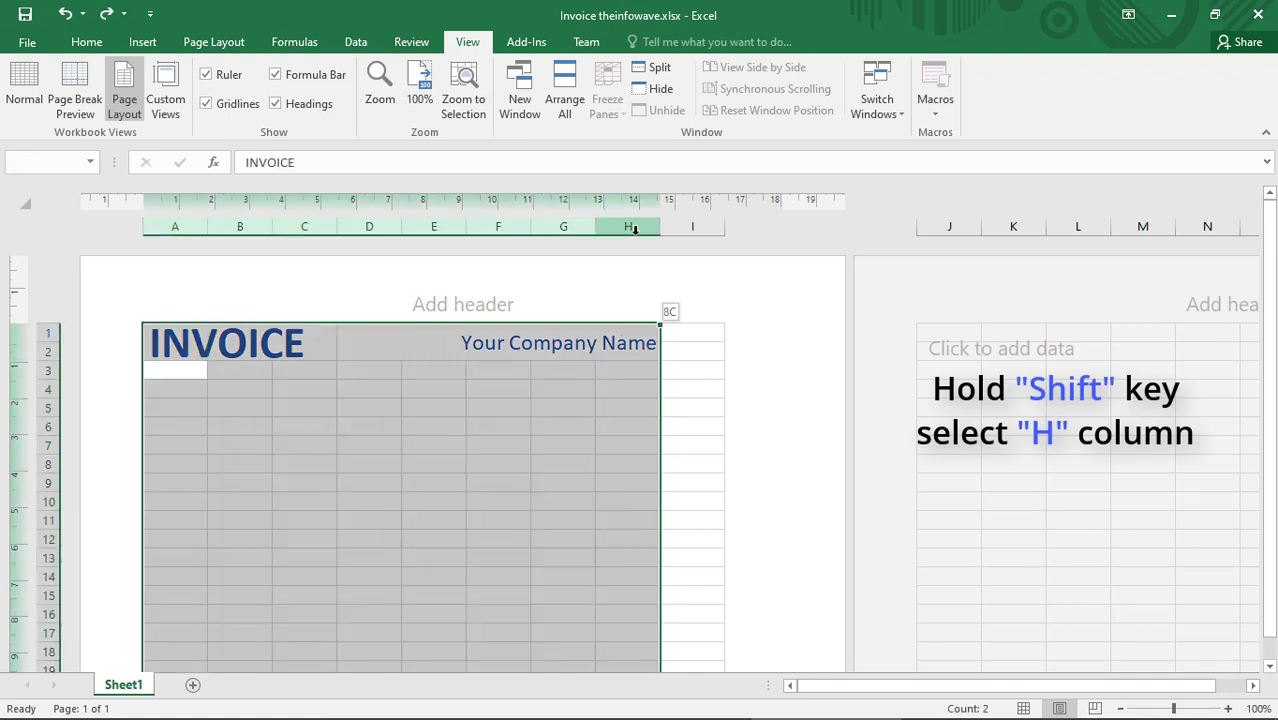
left_click_drag(660, 228, 671, 227)
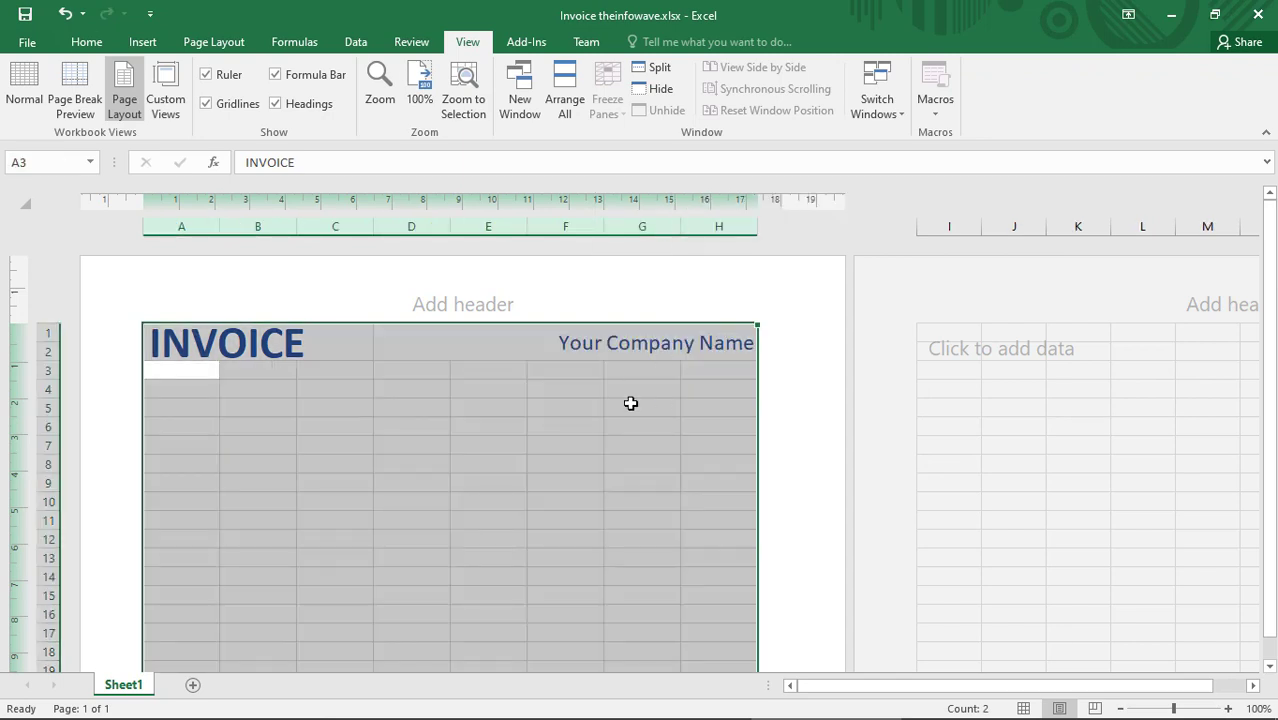
left_click(922, 412)
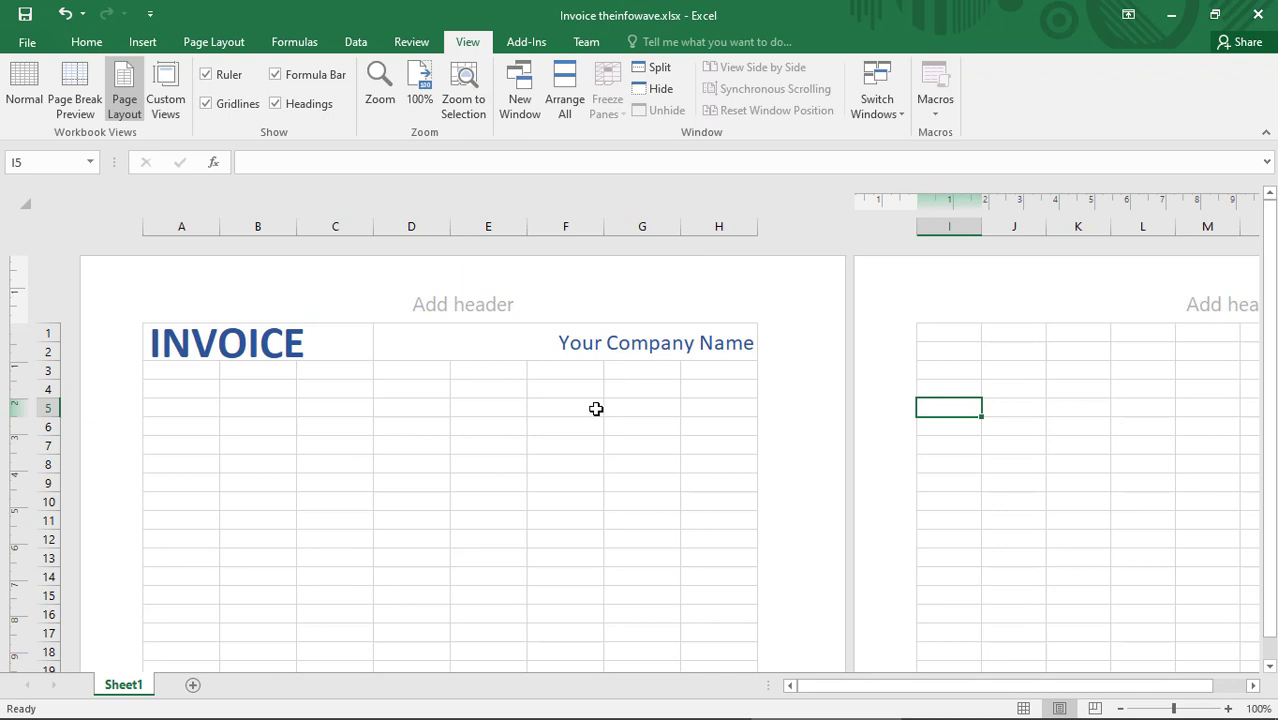
scroll(476, 434, "down", 5)
left_click(476, 434)
scroll(476, 434, "up", 5)
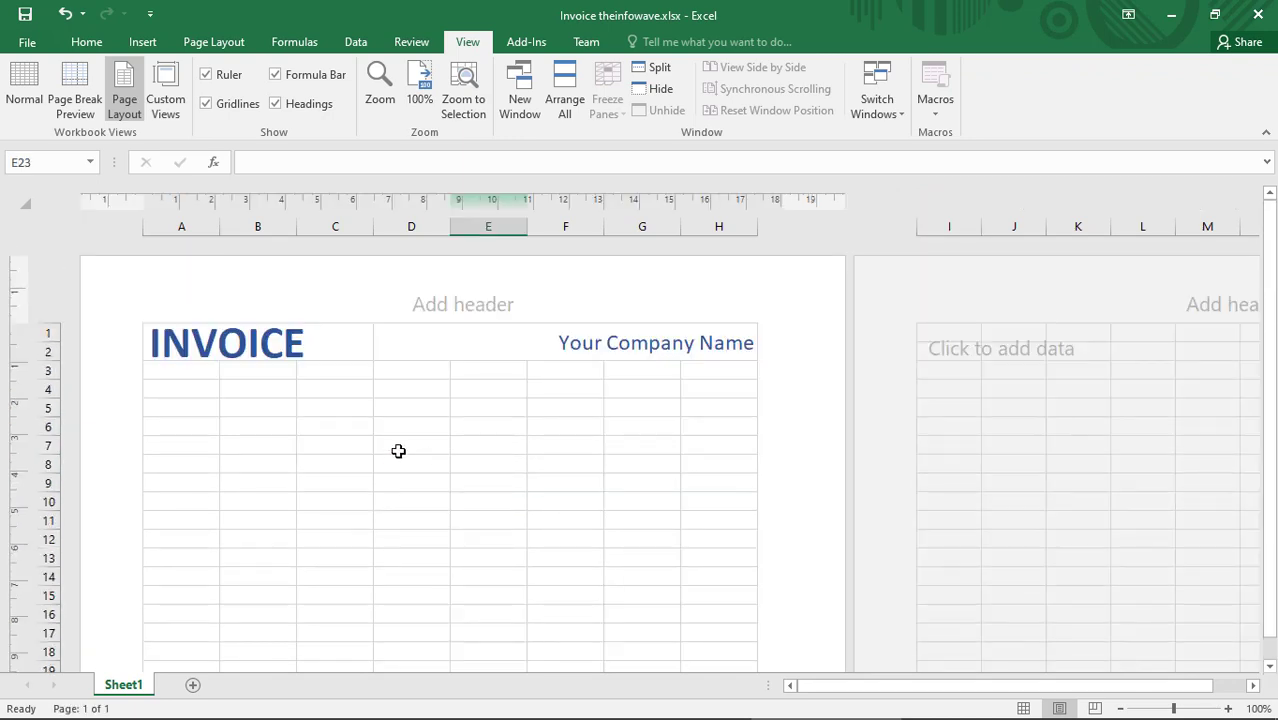
- Narrow column A to 1.03 cm and widen columns B–H to 2.33 cm each
left_click(160, 421)
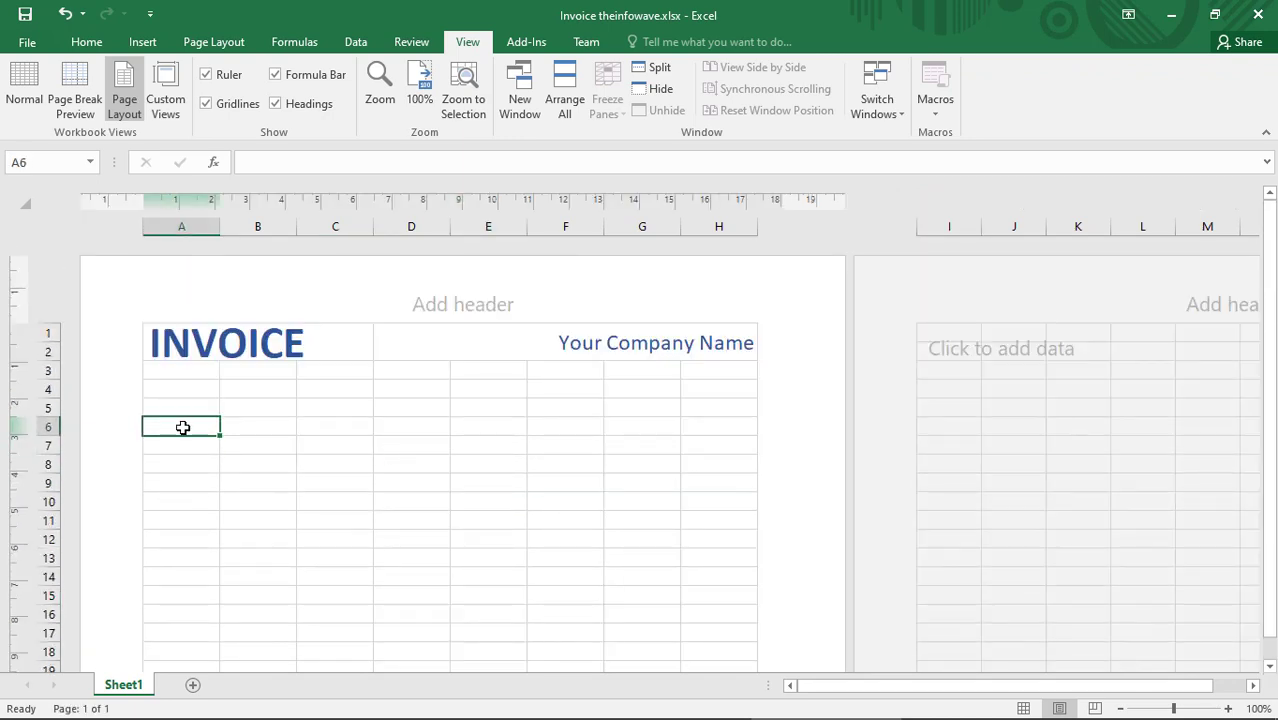
left_click_drag(219, 227, 178, 227)
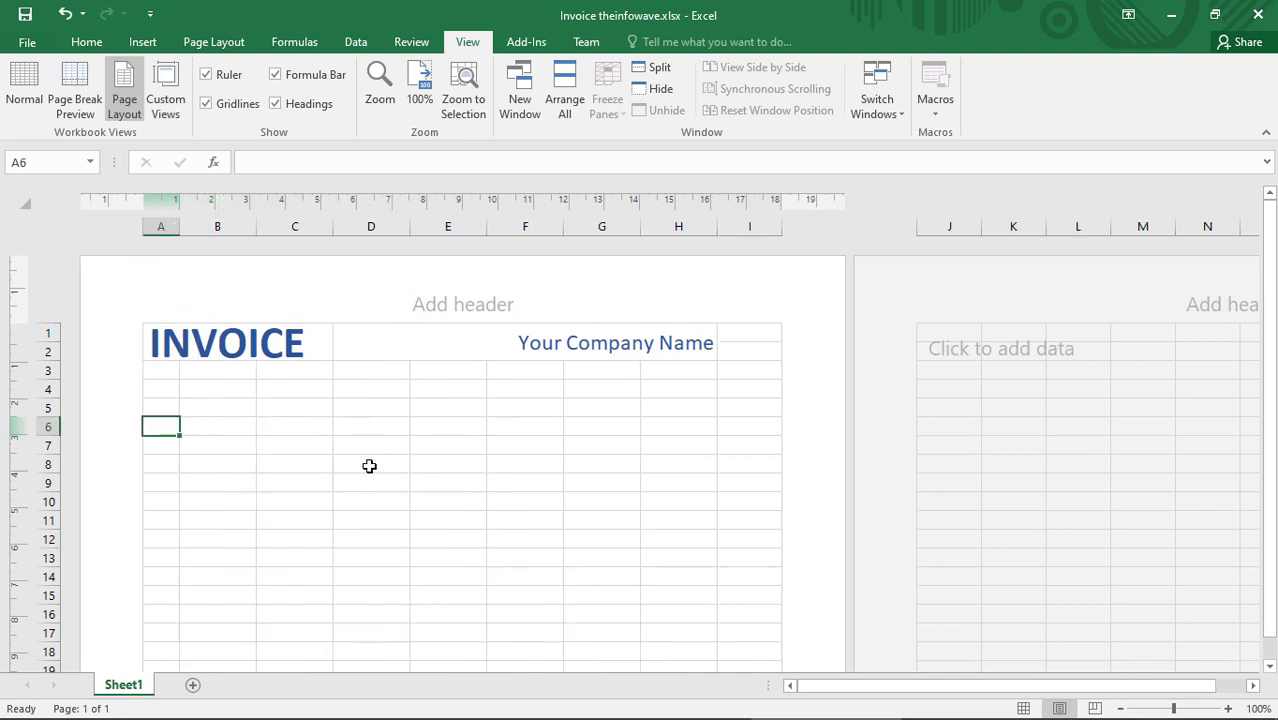
left_click(220, 229)
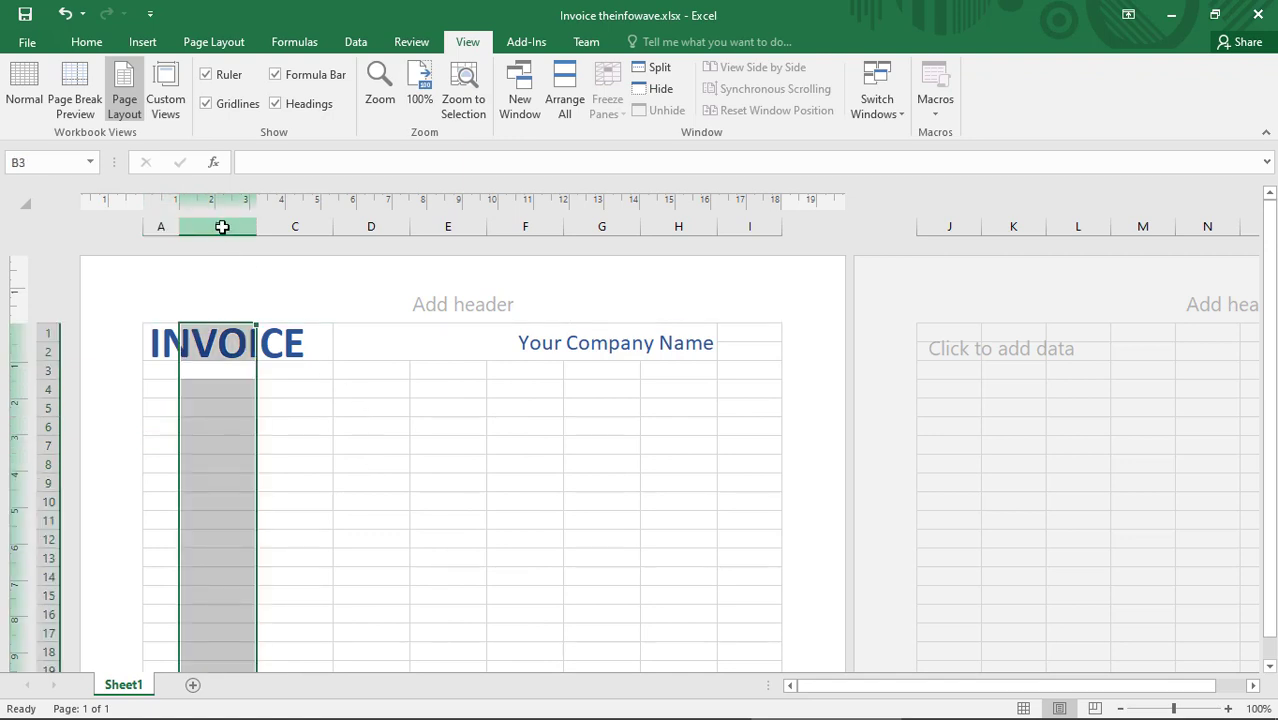
left_click(678, 229, "shift")
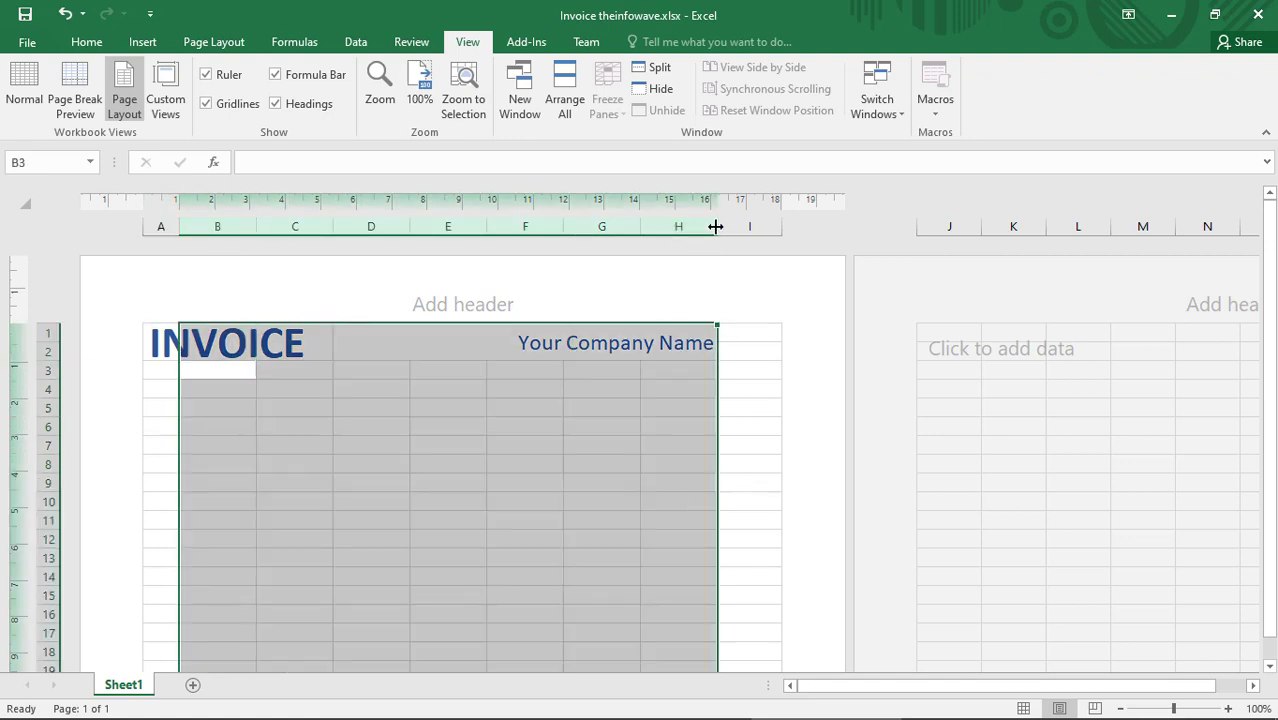
left_click_drag(716, 227, 723, 227)
left_click(922, 421)
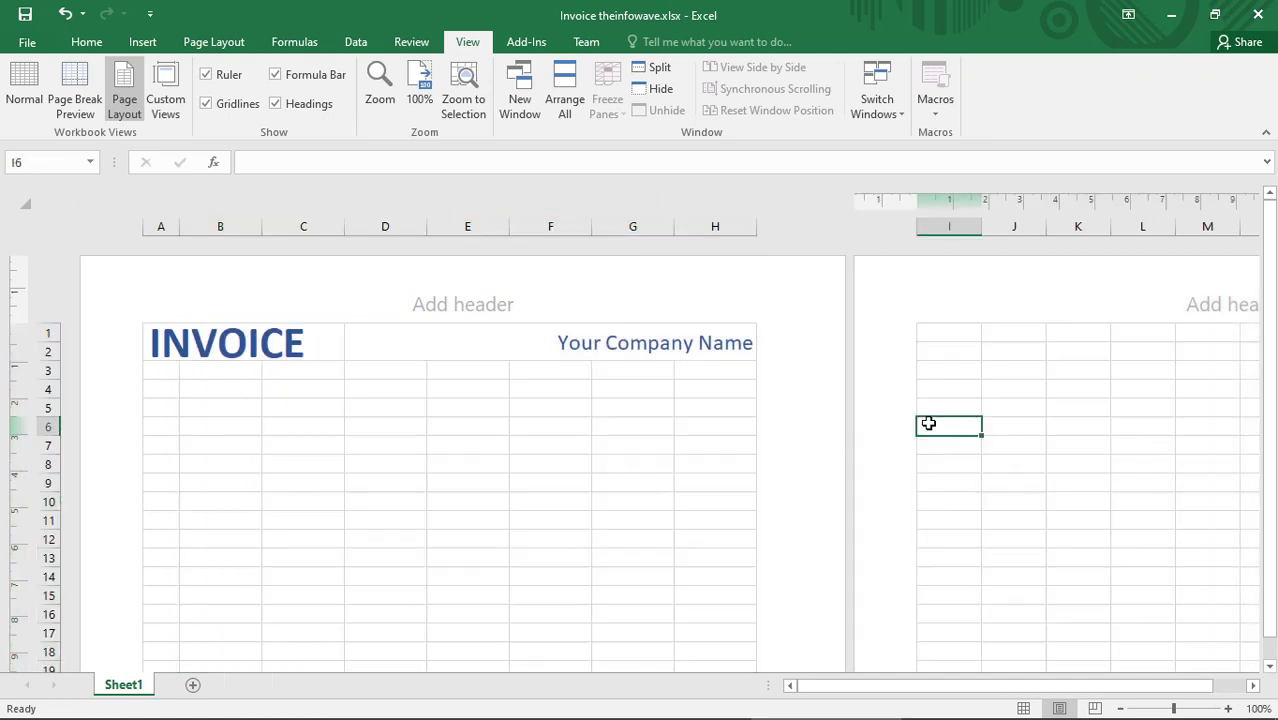
left_click(576, 442)
left_click(169, 389)
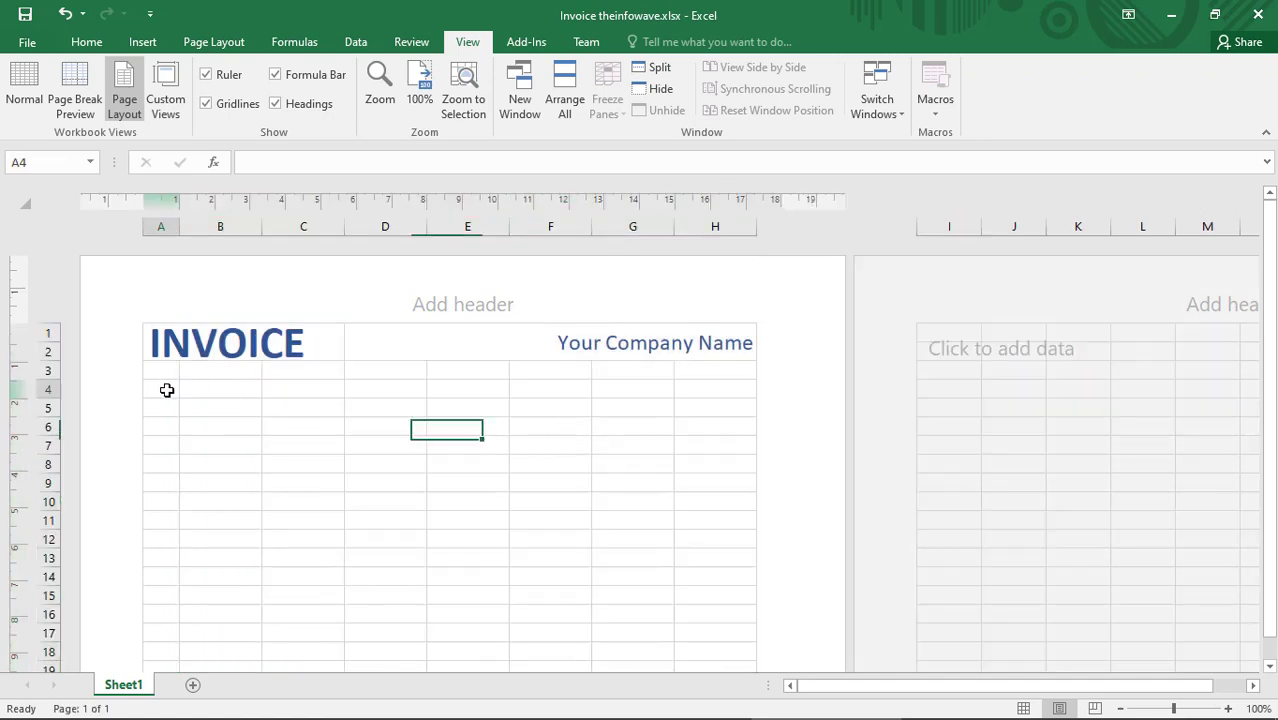
left_click_drag(179, 396, 240, 394)
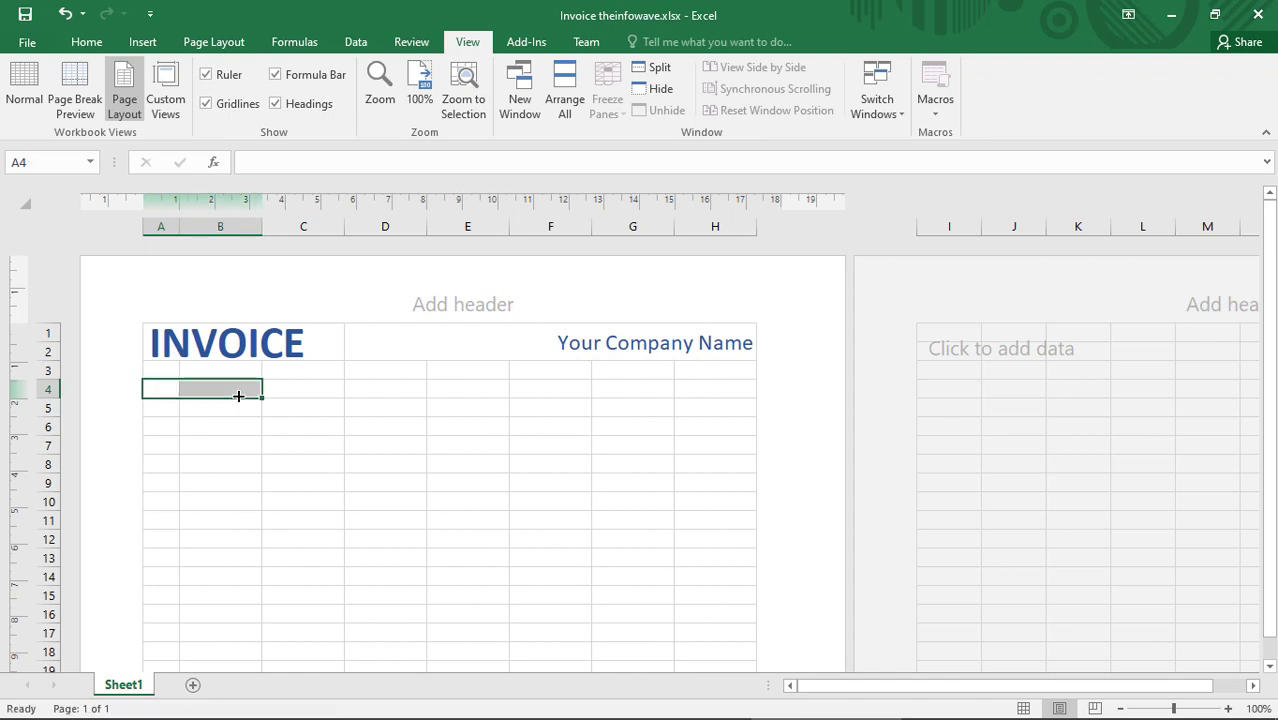
- Merge and centre A4:B4 with the label 'Date & Time'
left_click(87, 43)
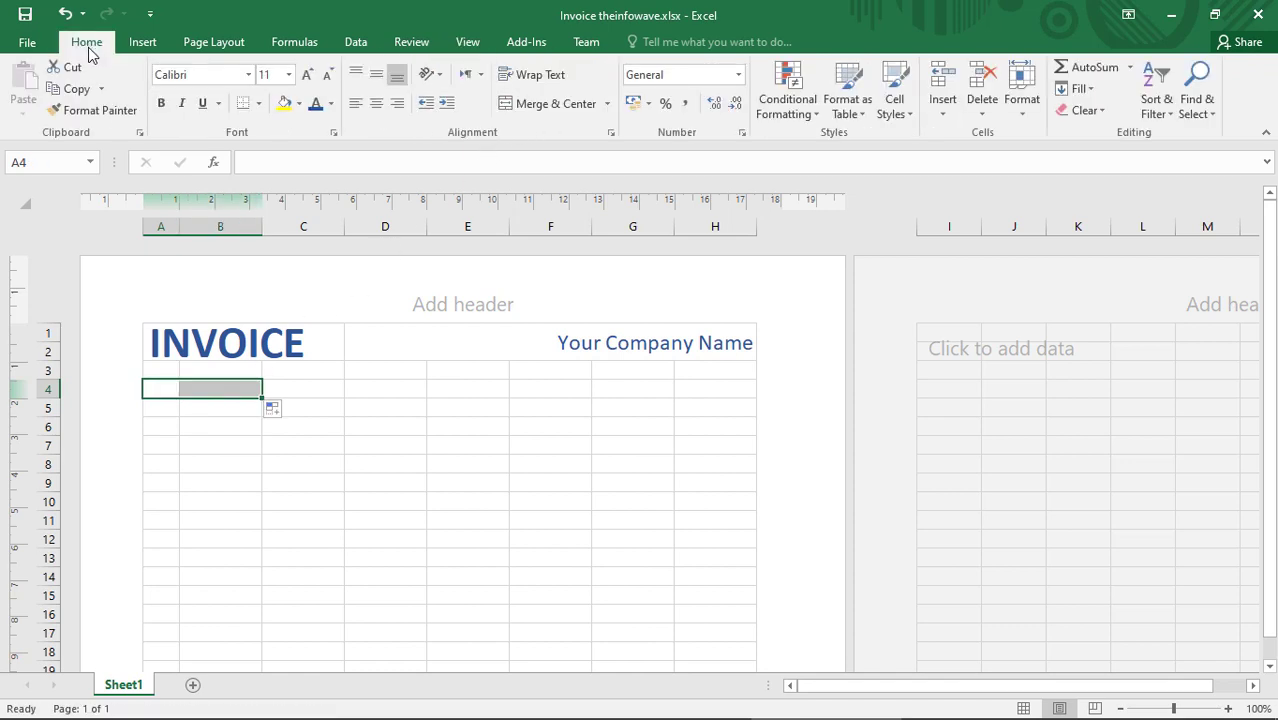
left_click(547, 104)
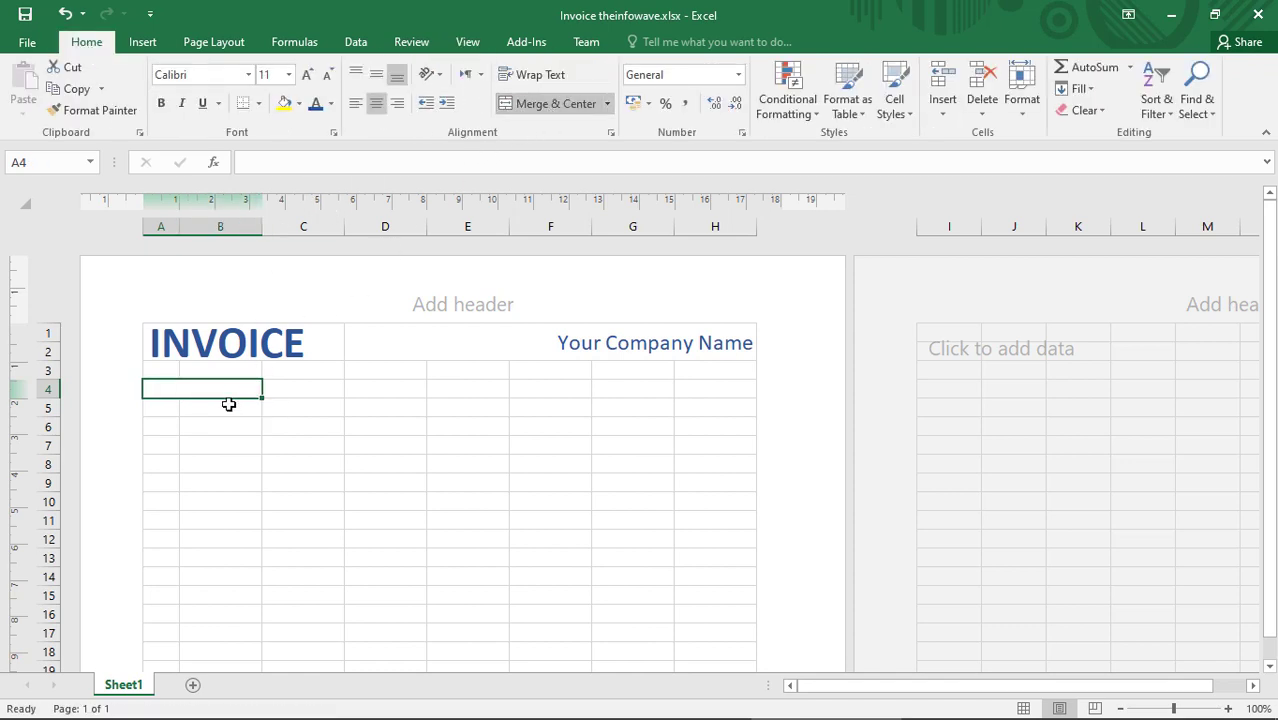
type("DA")
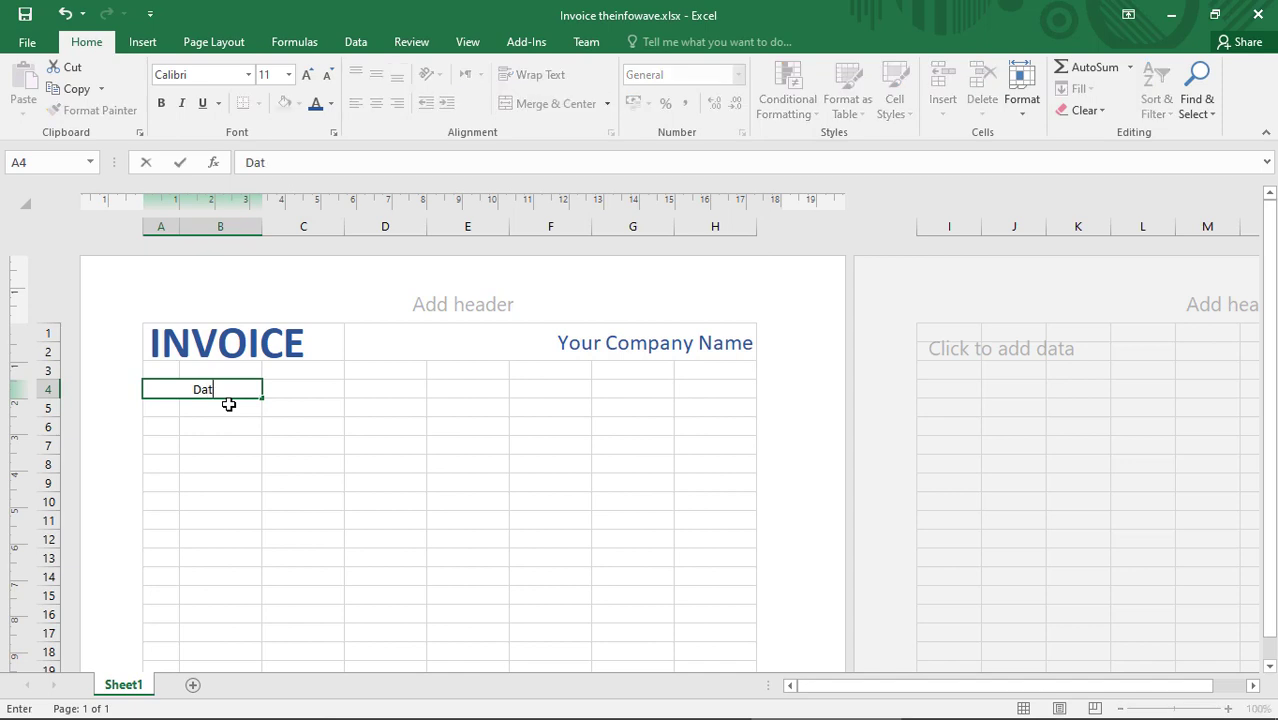
type("&")
type(" Time")
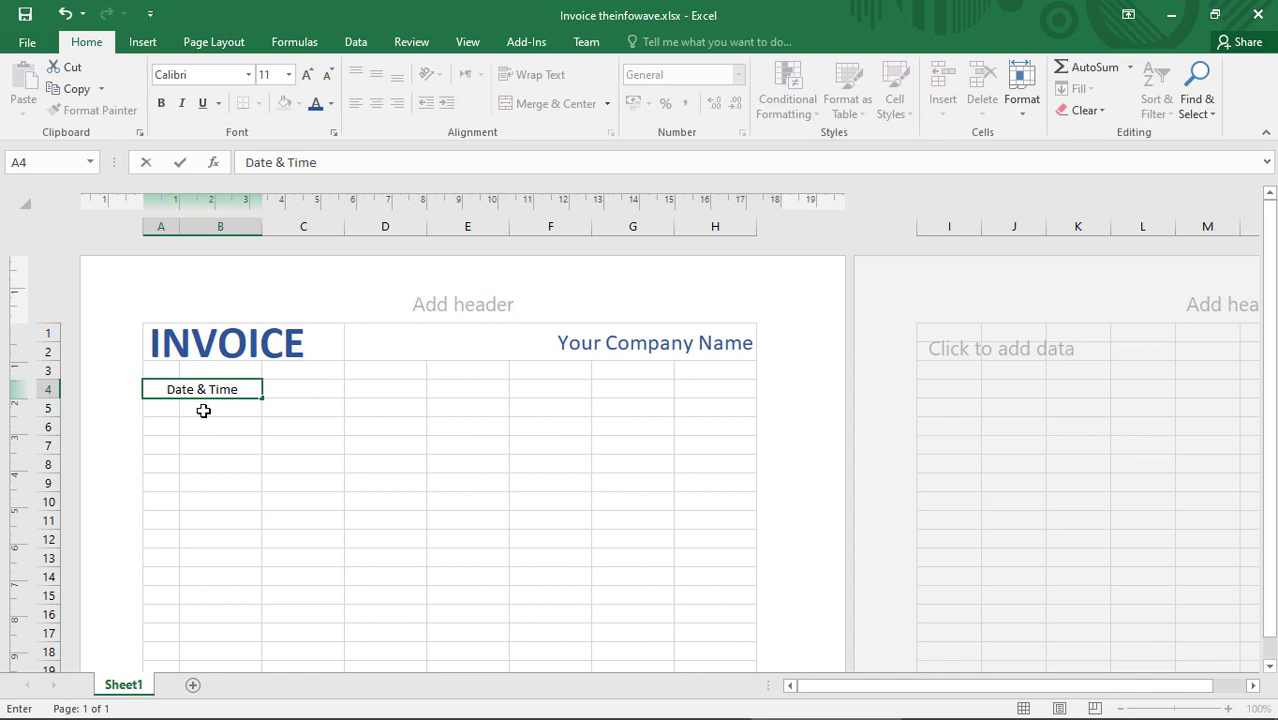
left_click(203, 411)
- Merge A5:B5 and enter =NOW() to show the current date and time
left_click(163, 406)
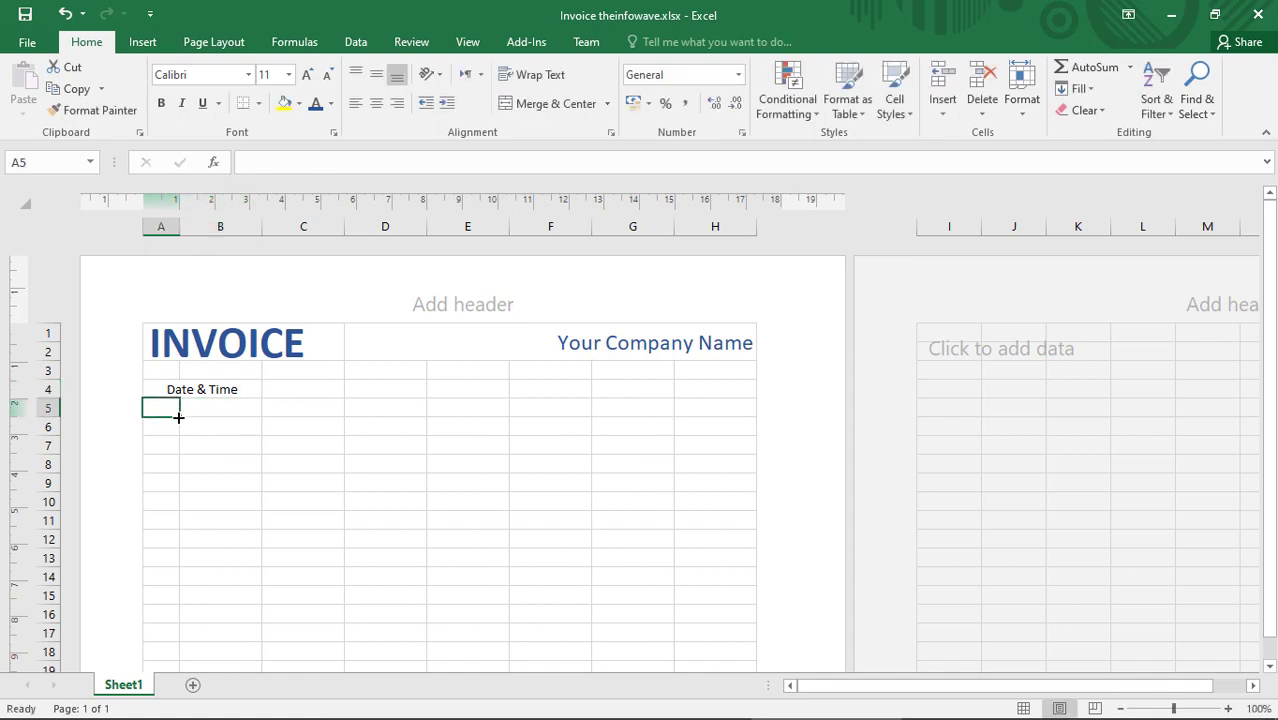
left_click_drag(178, 416, 238, 416)
left_click(548, 108)
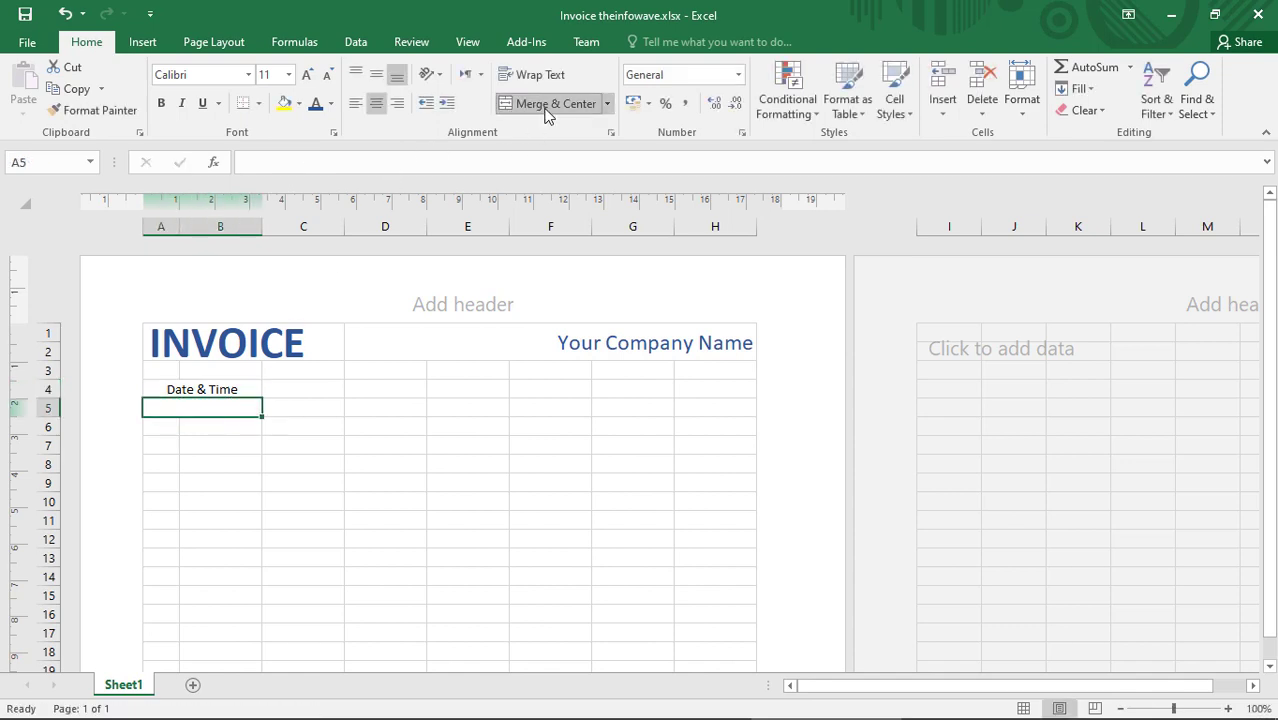
type("=No")
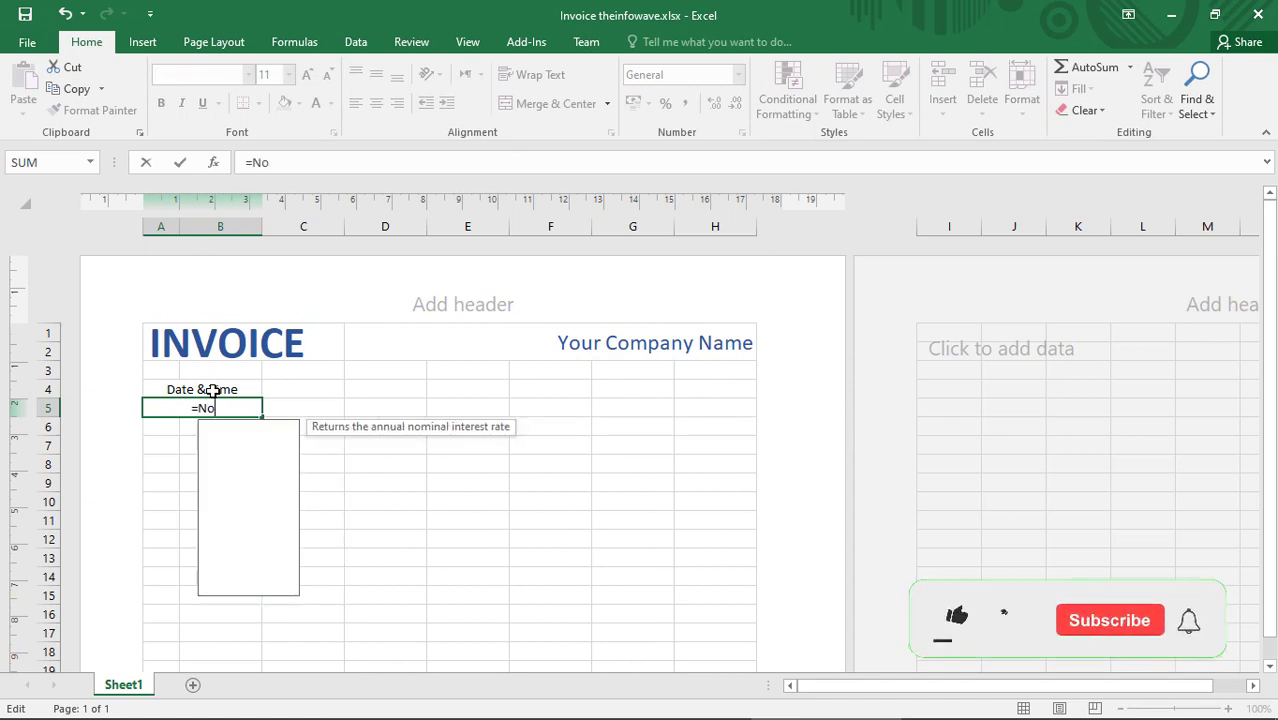
type("w()")
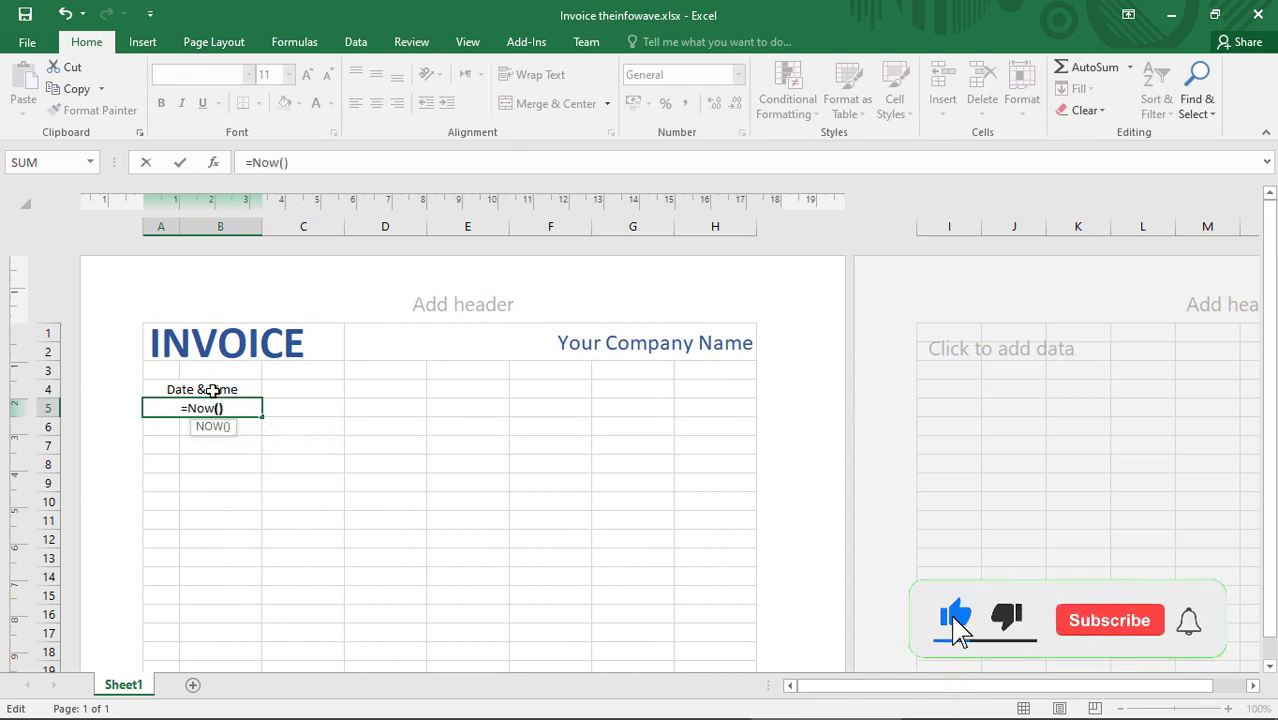
key("Return")
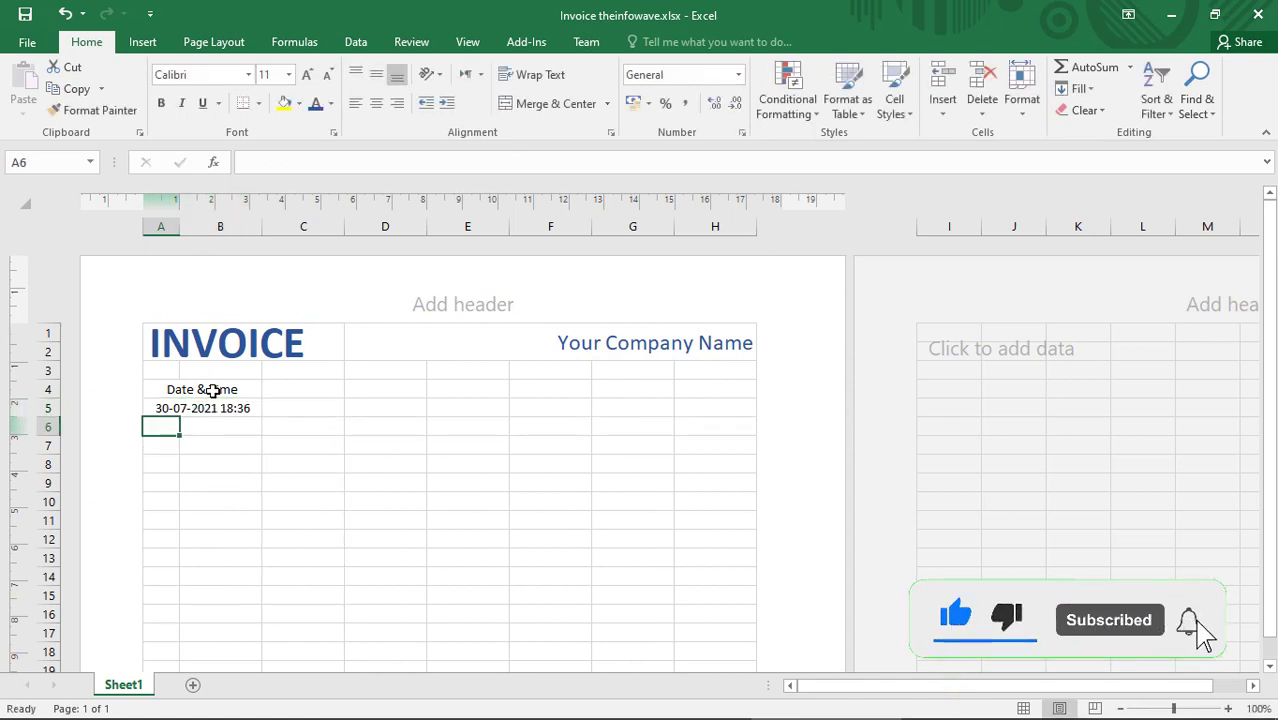
- Enter the label INVOICE NO in cell C4
left_click(312, 389)
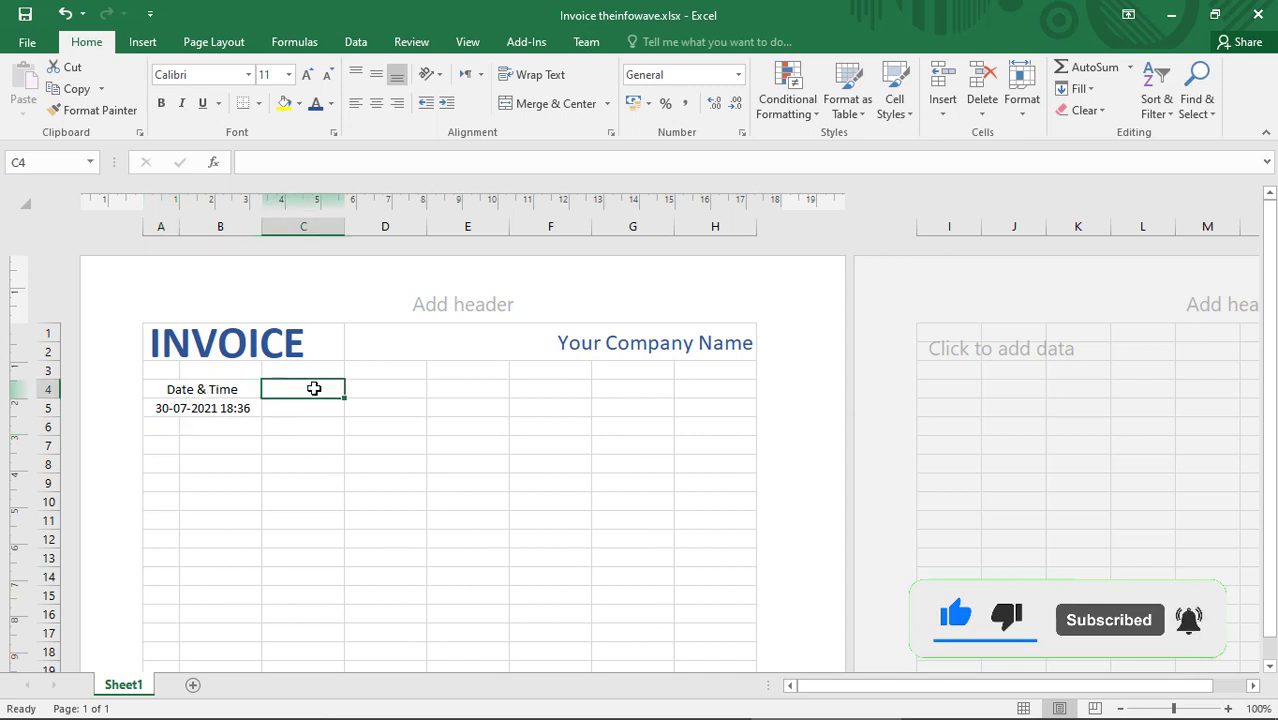
type("INVOICE NO")
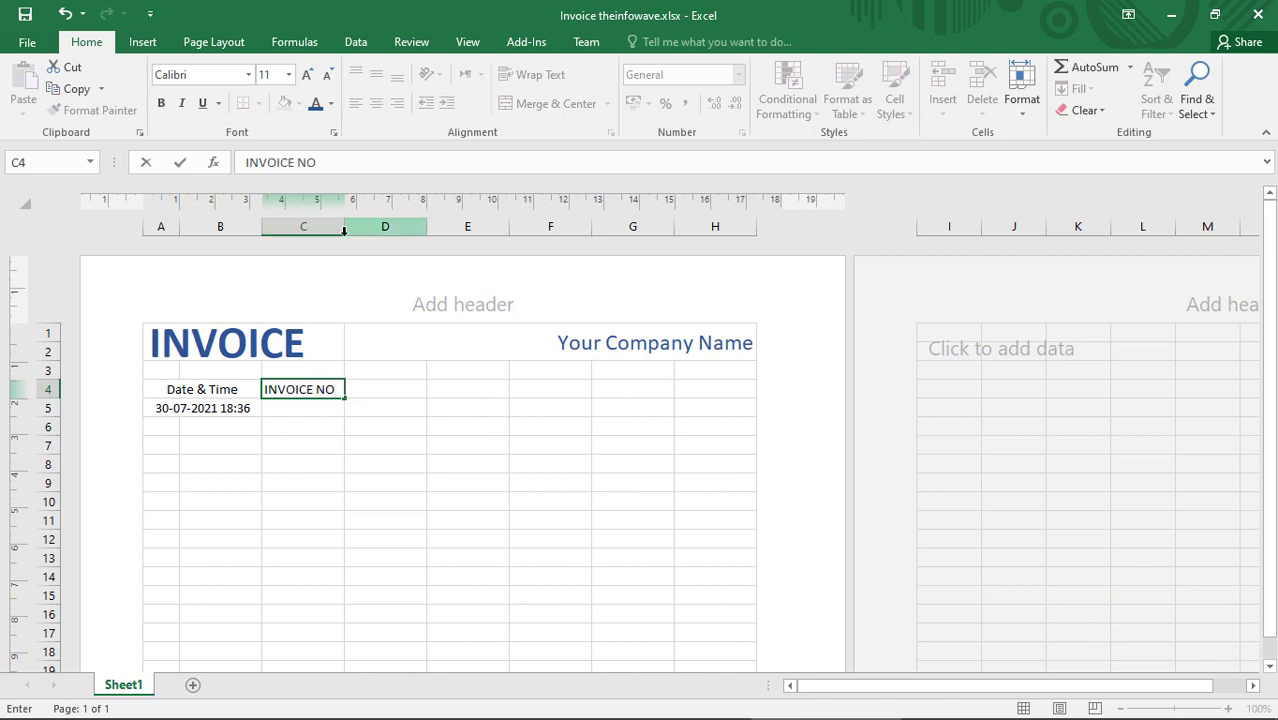
left_click(312, 404)
- Widen column C slightly and apply All Borders to A4:C5
left_click_drag(344, 228, 348, 229)
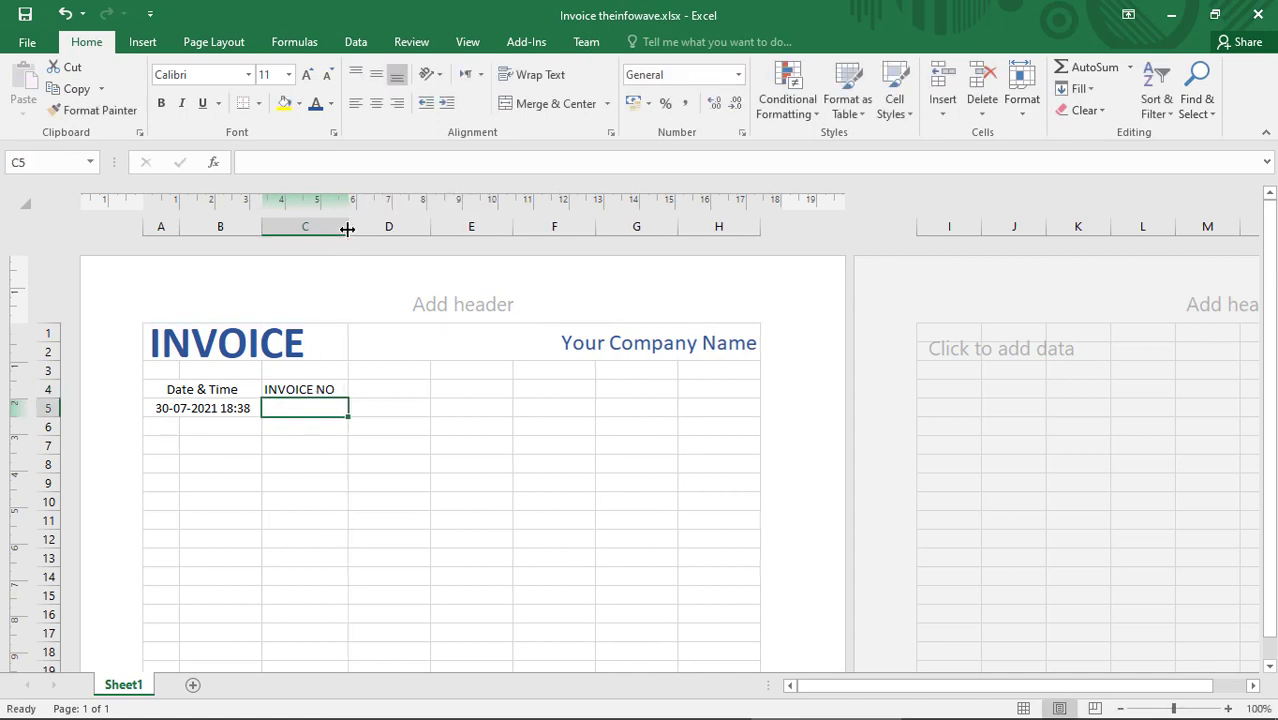
mouse_move(258, 389)
left_mouse_down()
mouse_move(208, 402)
mouse_move(291, 408)
left_mouse_up()
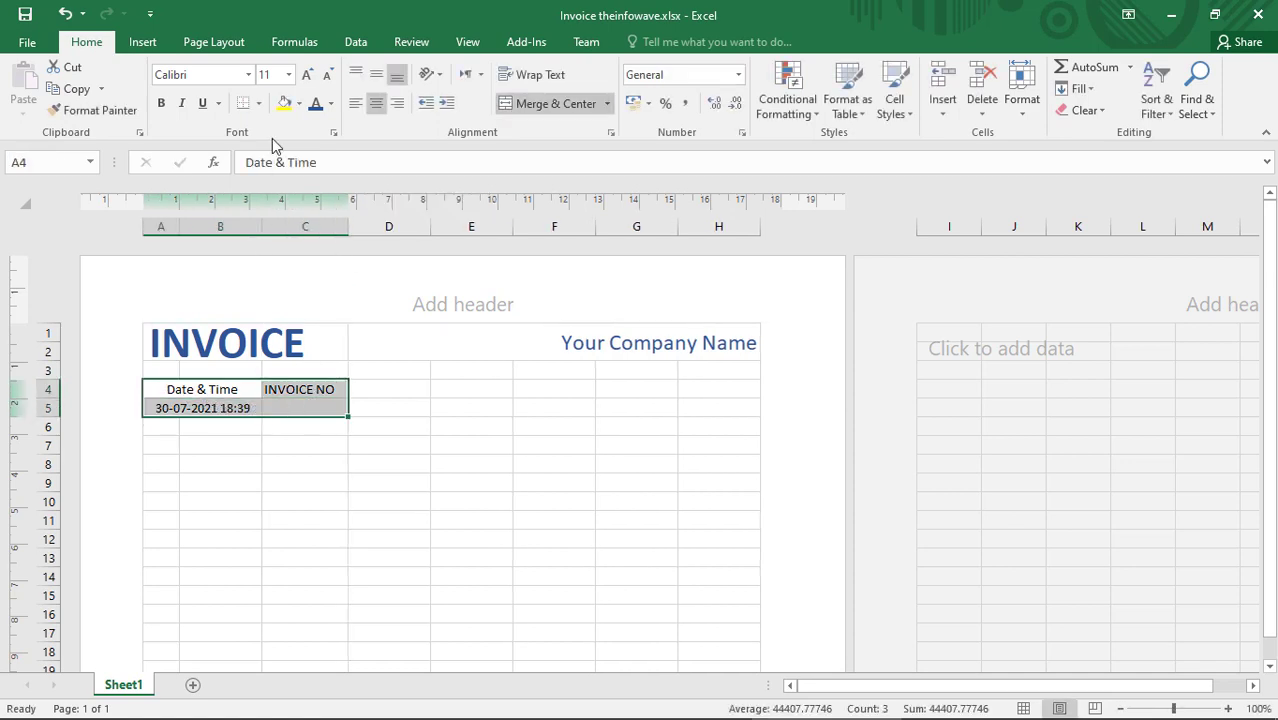
left_click(259, 105)
left_click(288, 263)
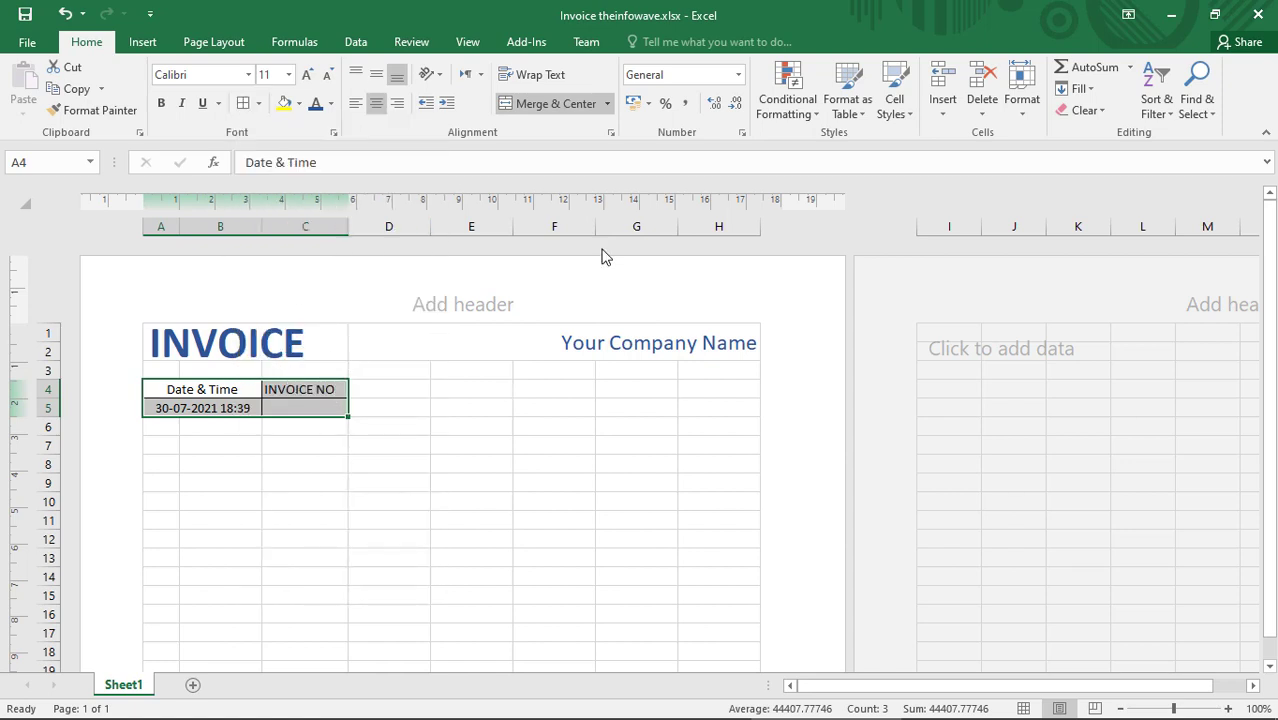
- Shade only the header row A4:C4 with the 20% - Accent1 cell style
left_click(908, 117)
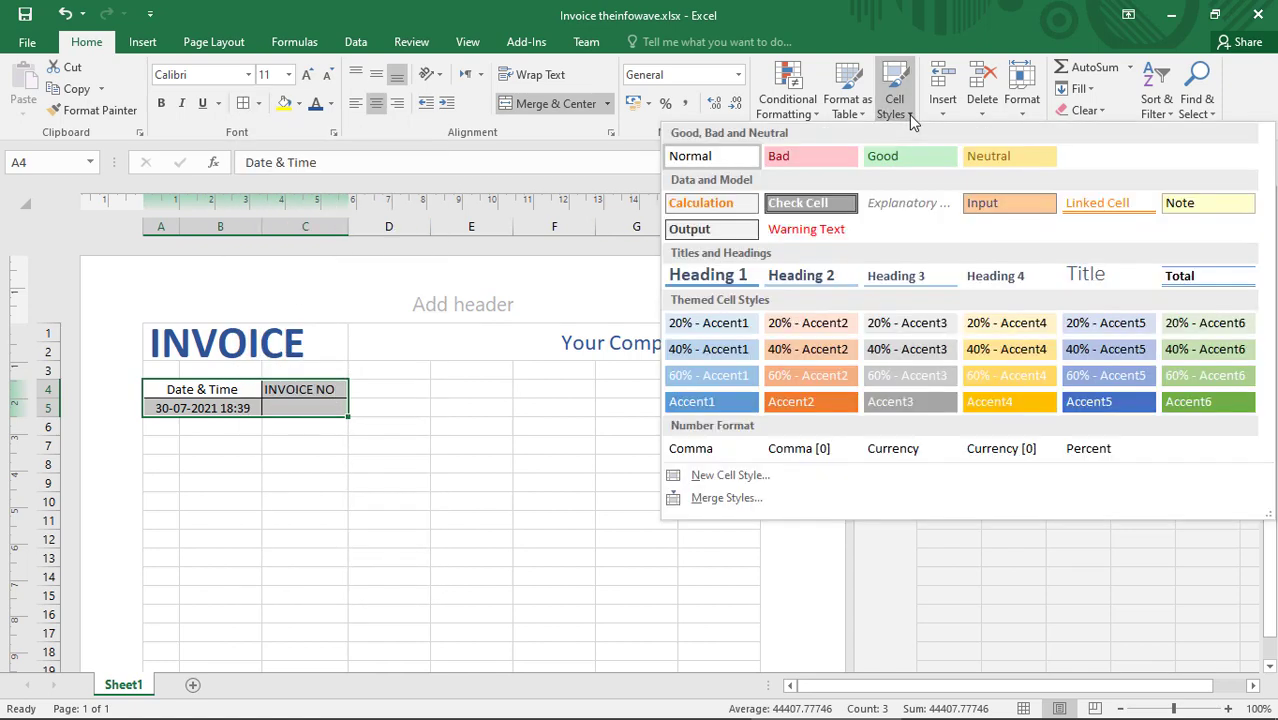
left_click(712, 330)
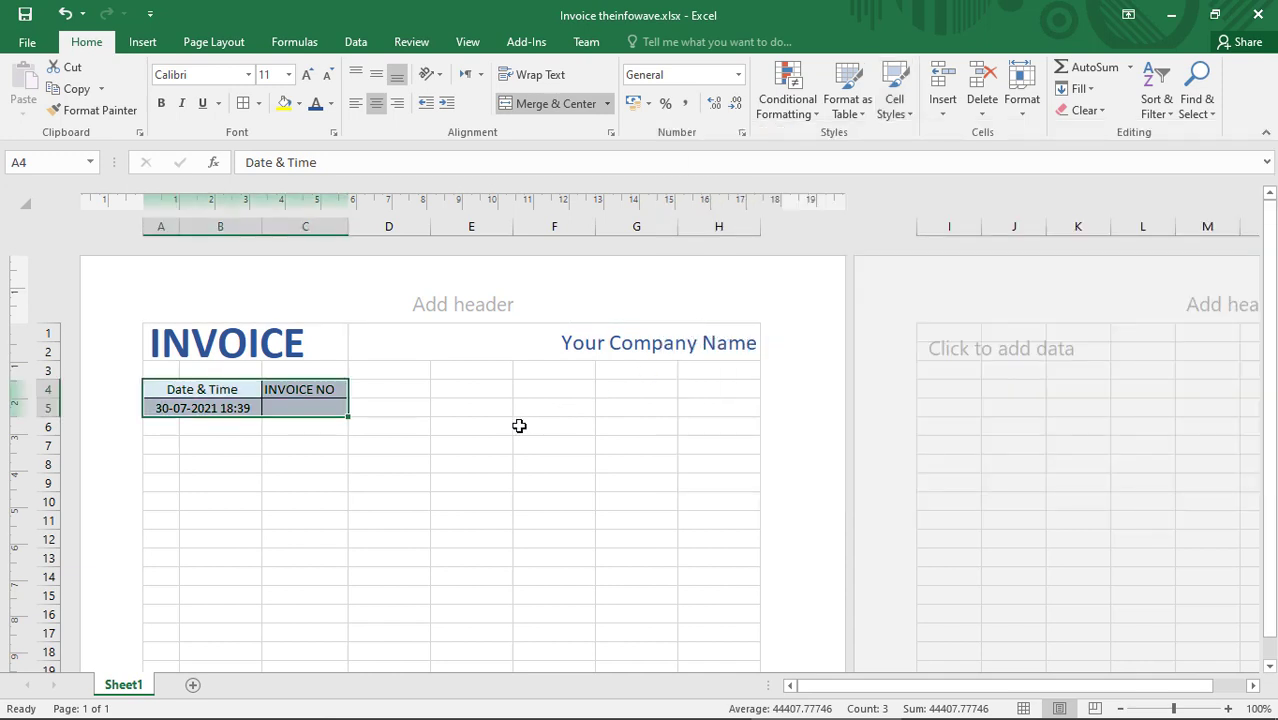
left_click(450, 427)
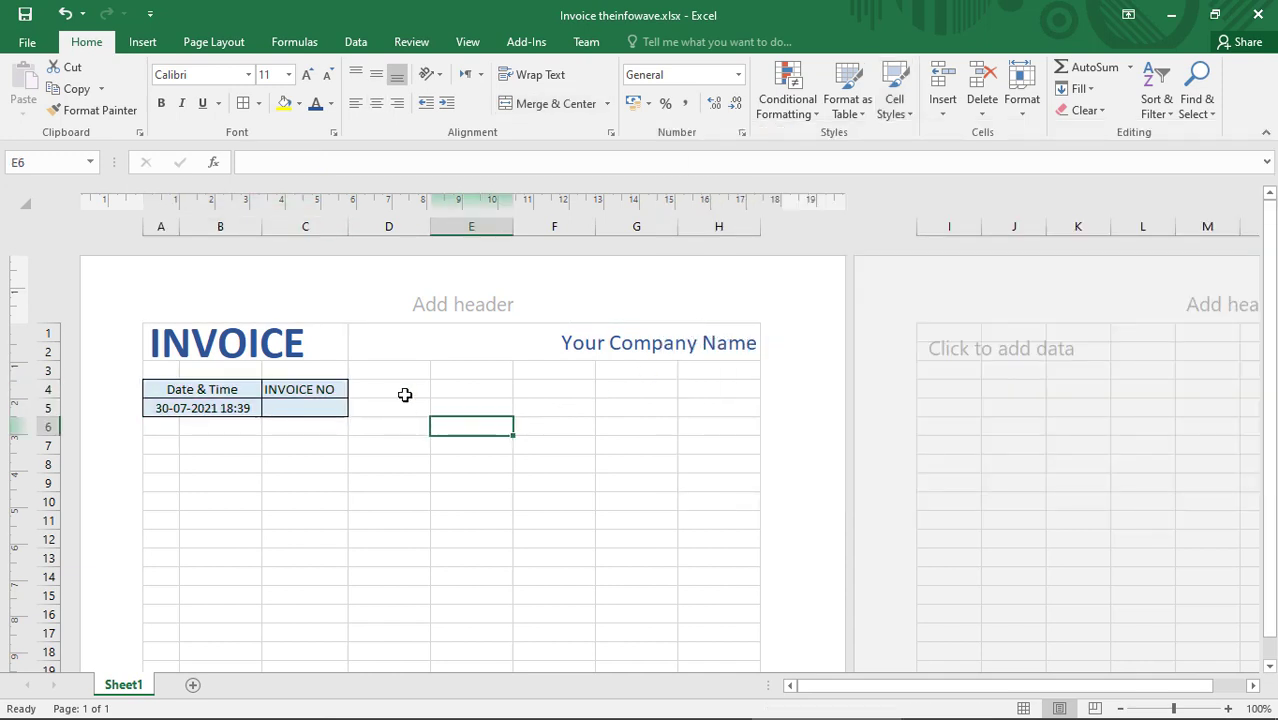
key("ctrl+z")
left_click(362, 460)
left_click_drag(171, 385, 285, 389)
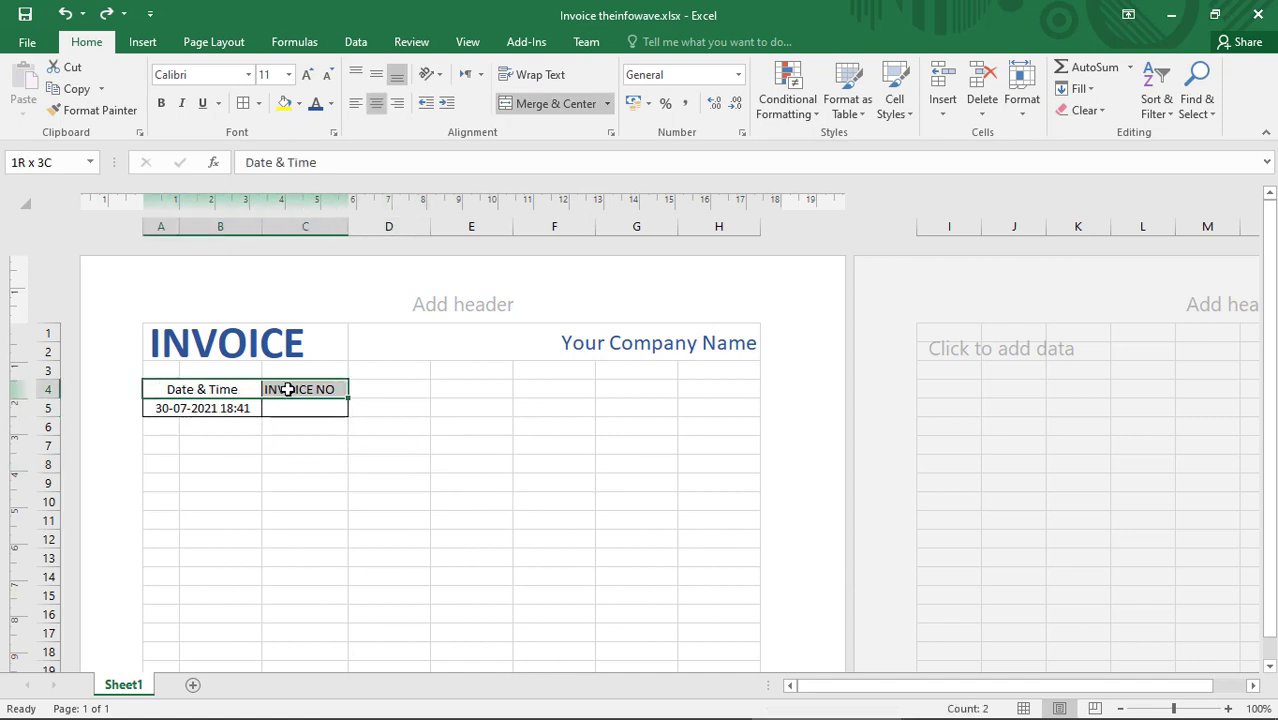
left_click(916, 120)
left_click(707, 322)
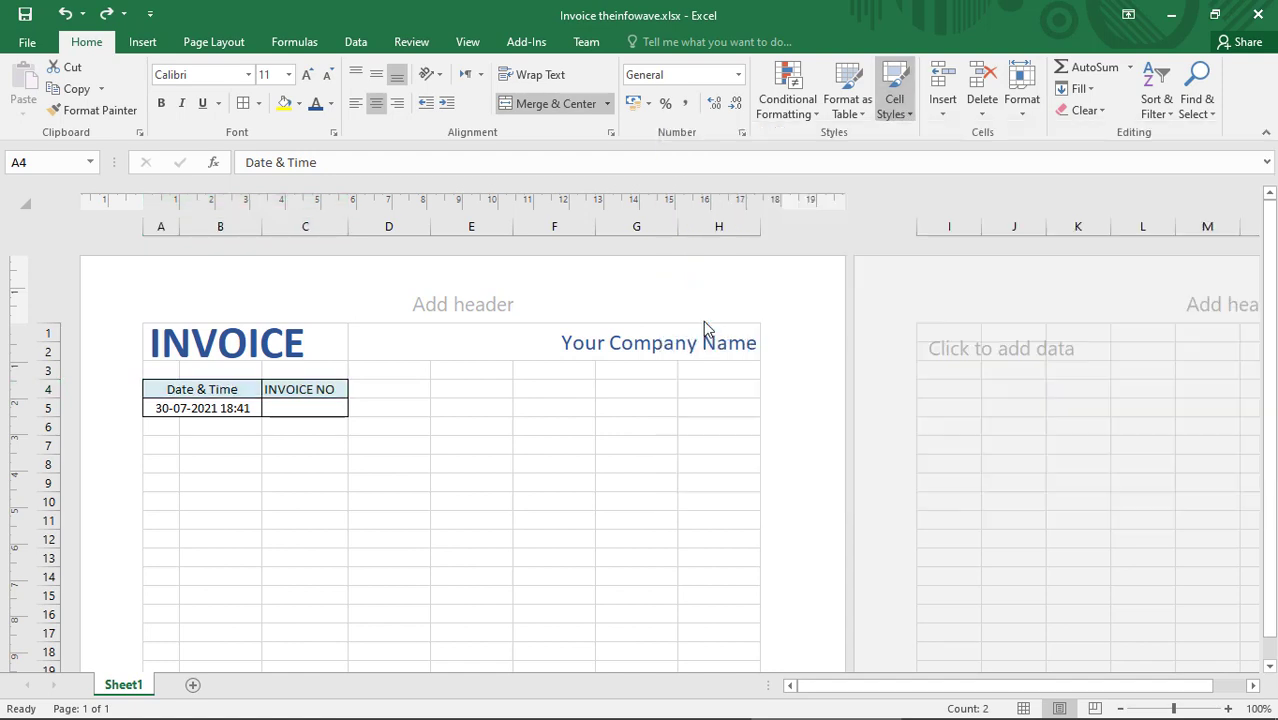
left_click(446, 466)
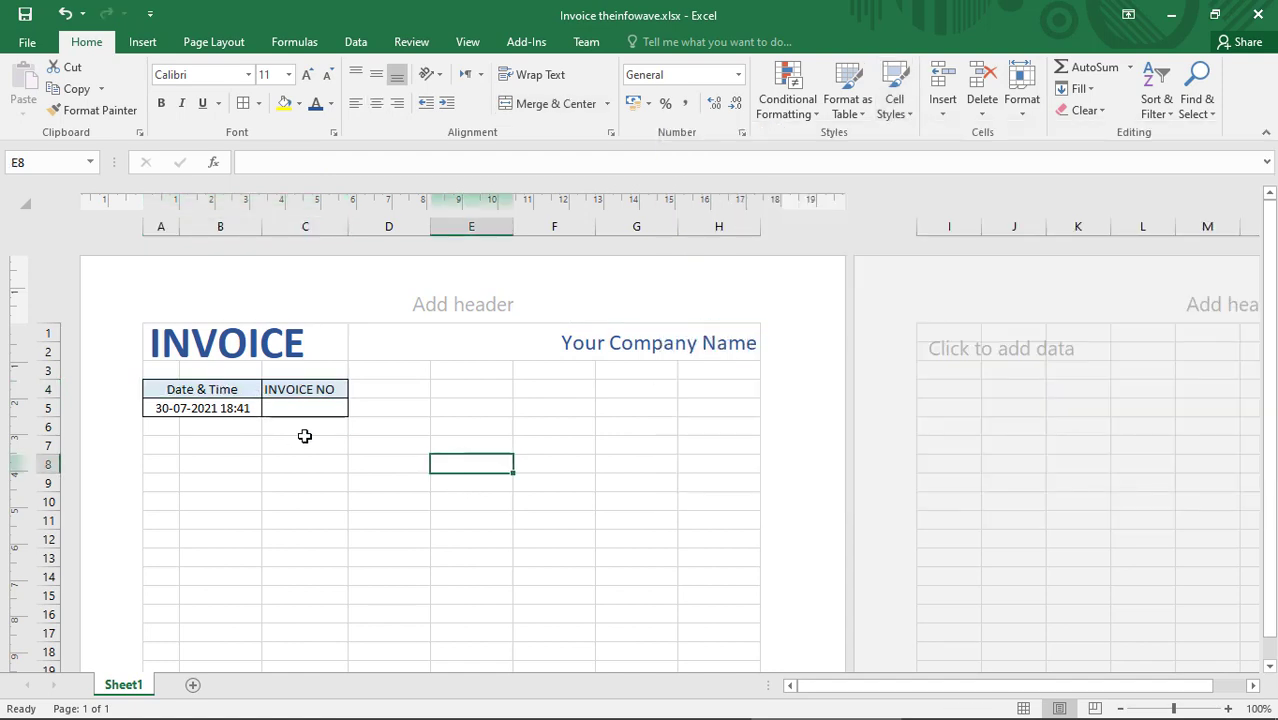
left_click(475, 374)
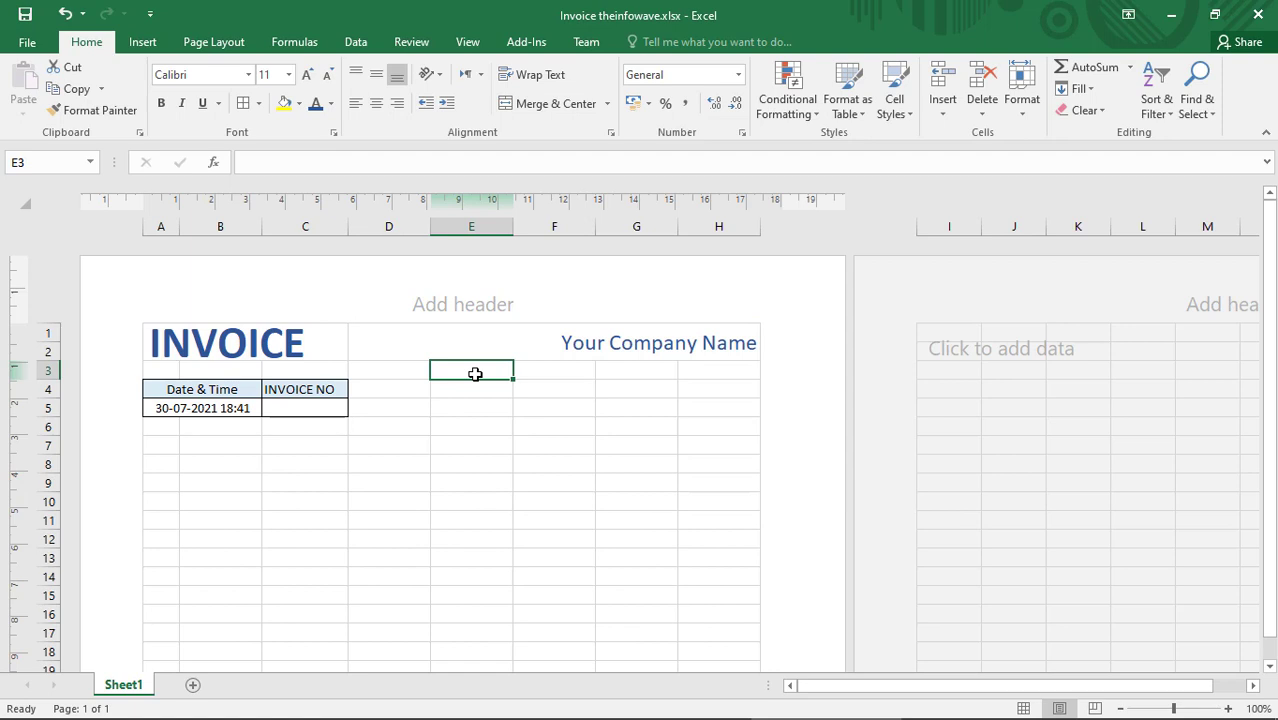
- Merge E3:H3 and enter 'Street Address'
left_click_drag(532, 380, 735, 382)
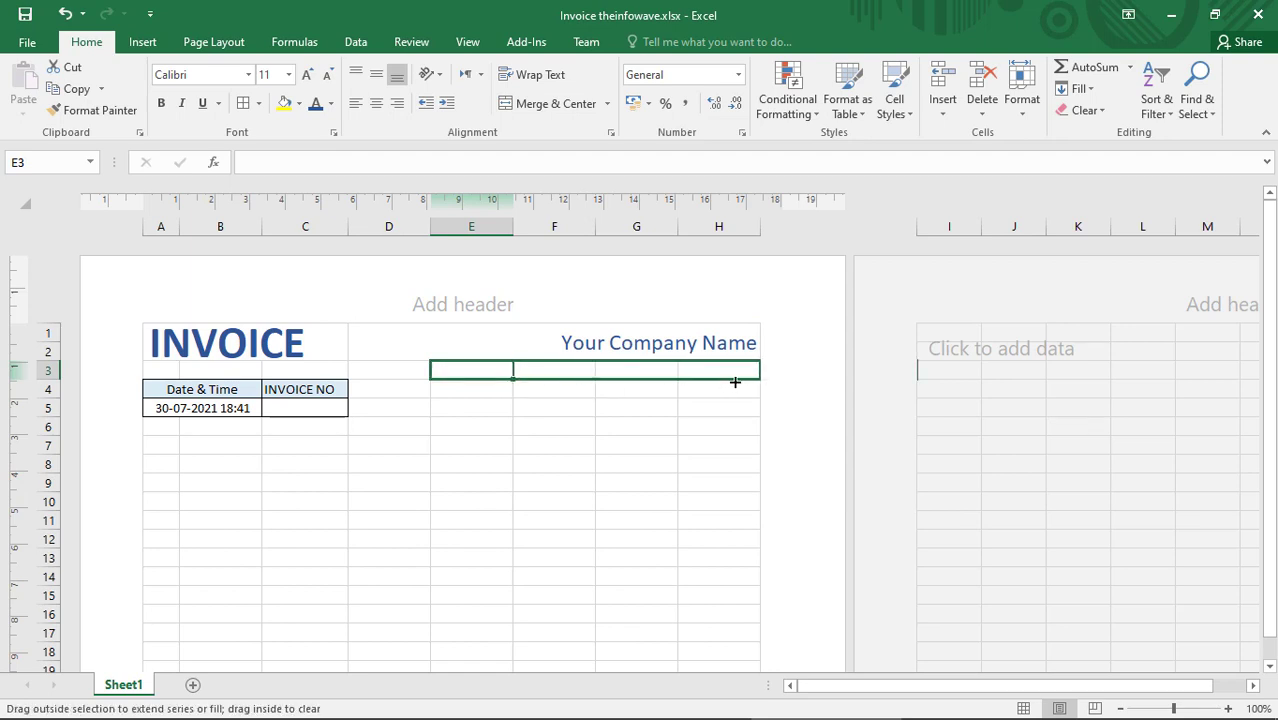
left_click(550, 103)
type("S")
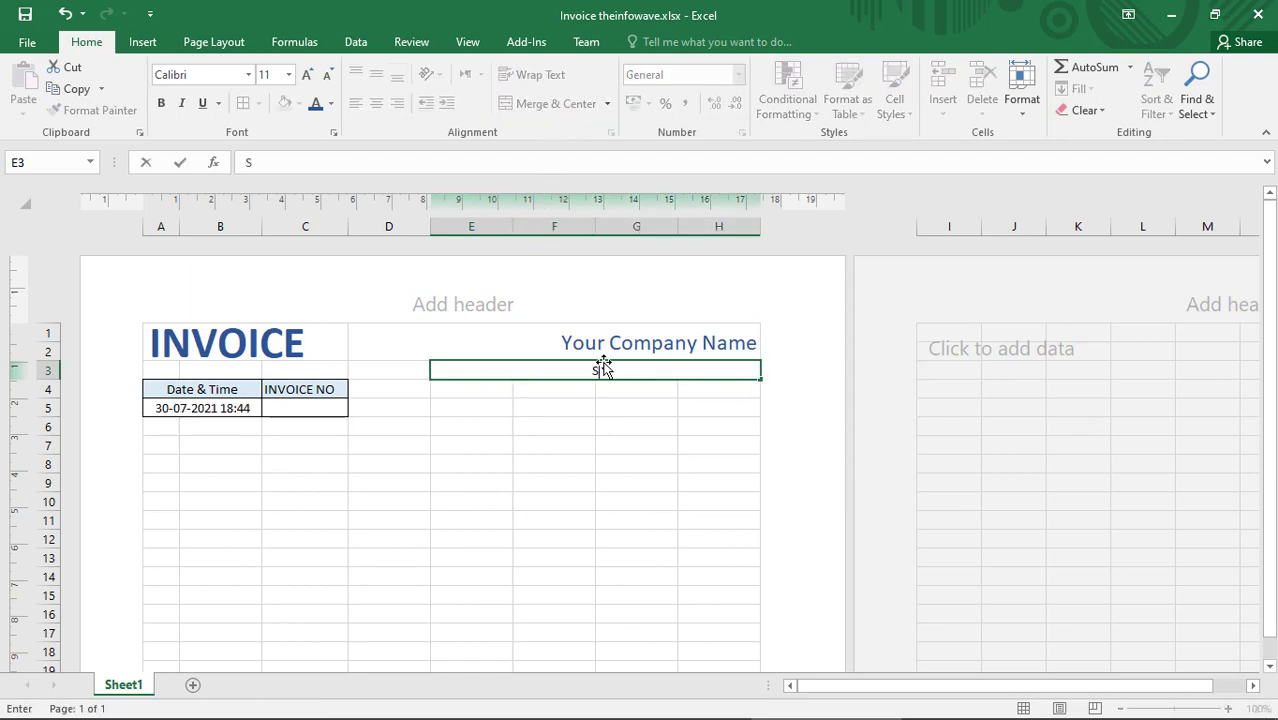
key("BackSpace")
key("BackSpace")
key("BackSpace")
type("Ad")
type("dress")
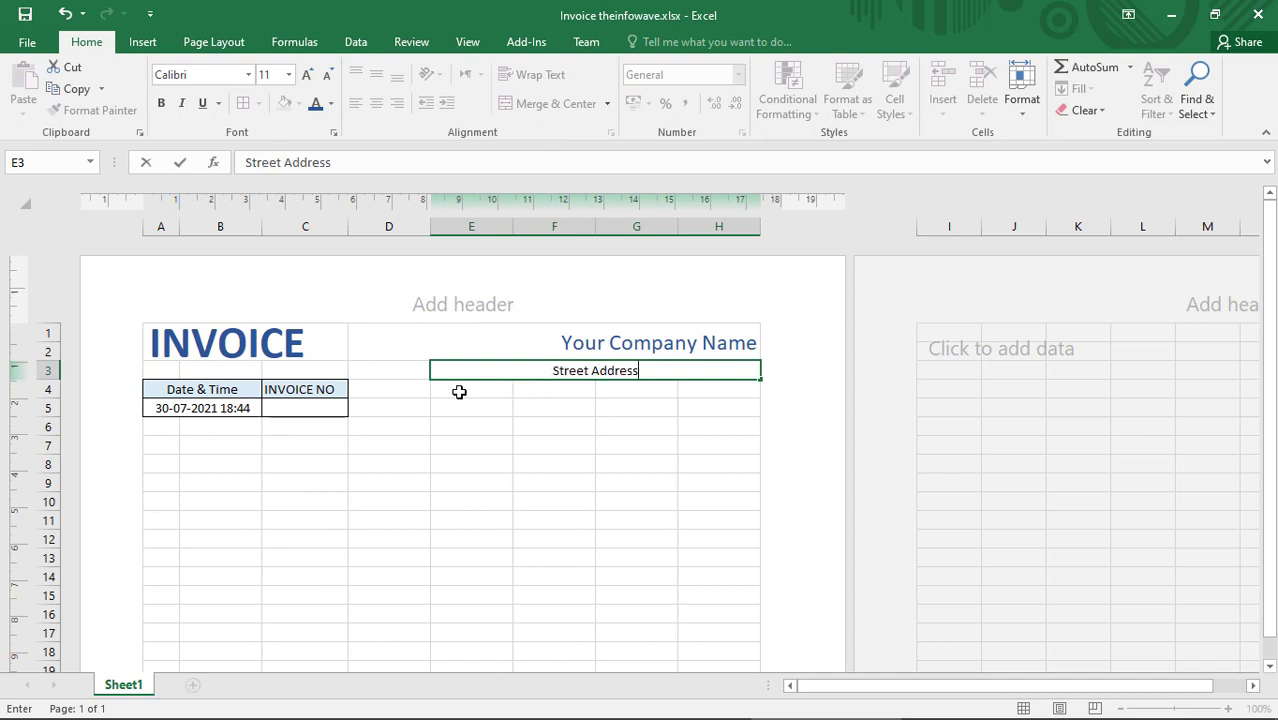
key("Return")
- Merge E4:H4 and enter 'City, State, Zip'
left_click_drag(513, 398, 735, 399)
left_click(542, 106)
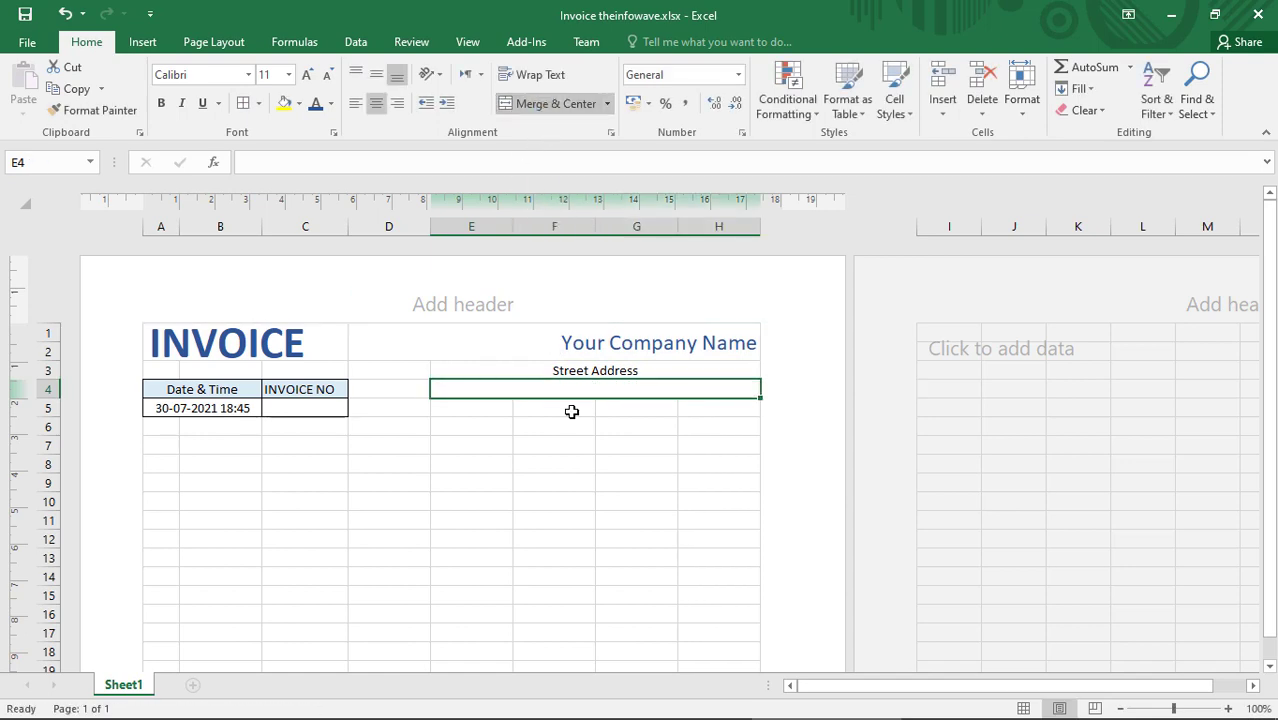
type("Ci")
type(",")
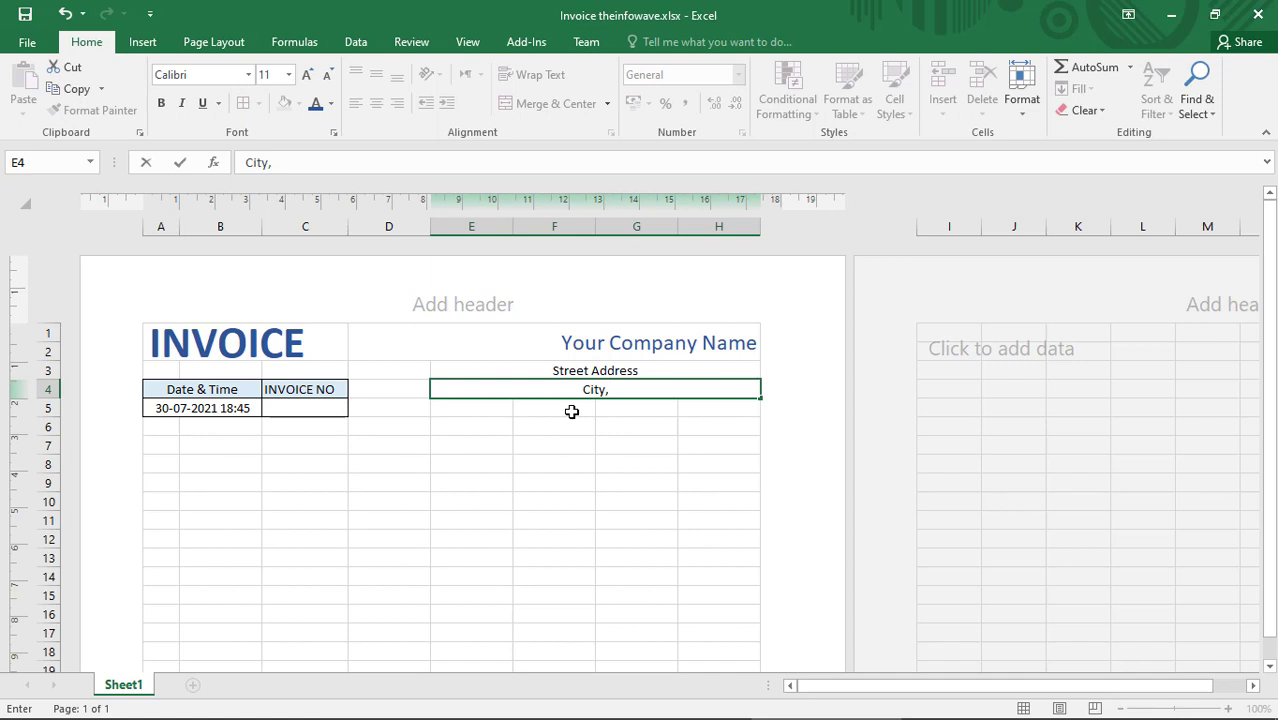
type("ate")
key("BackSpace")
key("BackSpace")
key("BackSpace")
type("Sta")
type("te , Z")
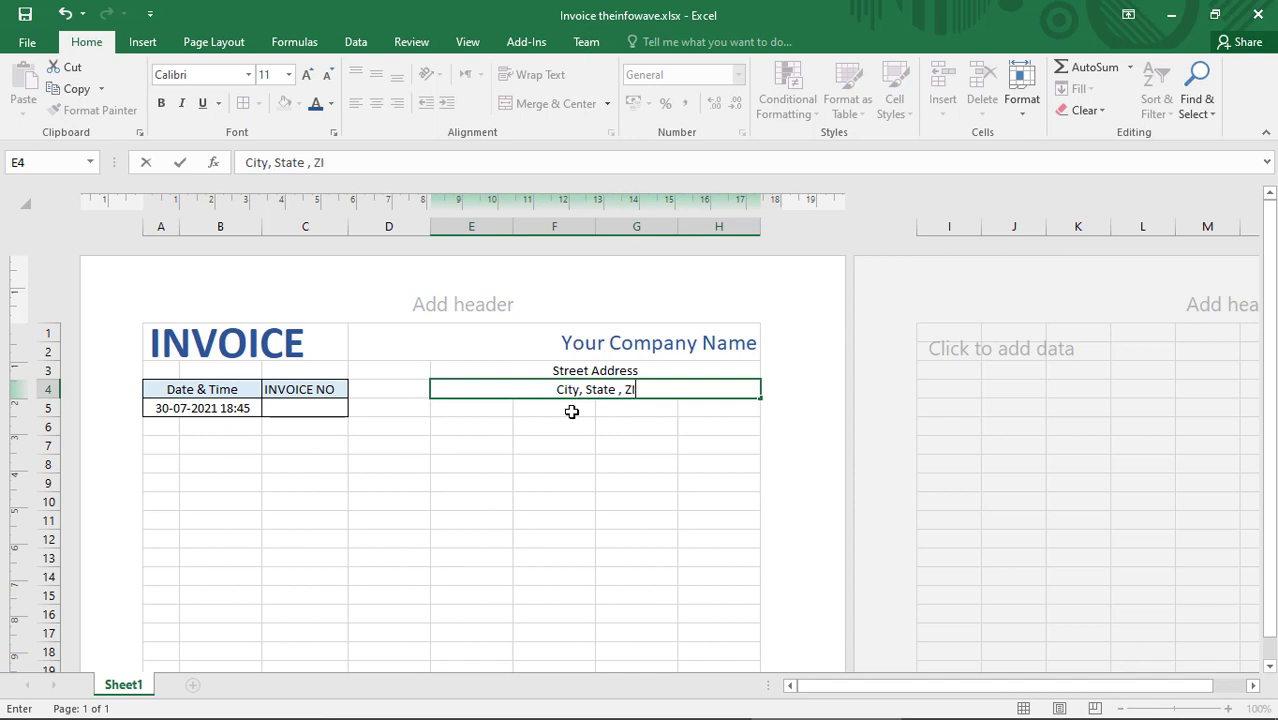
type("ip")
key("Return")
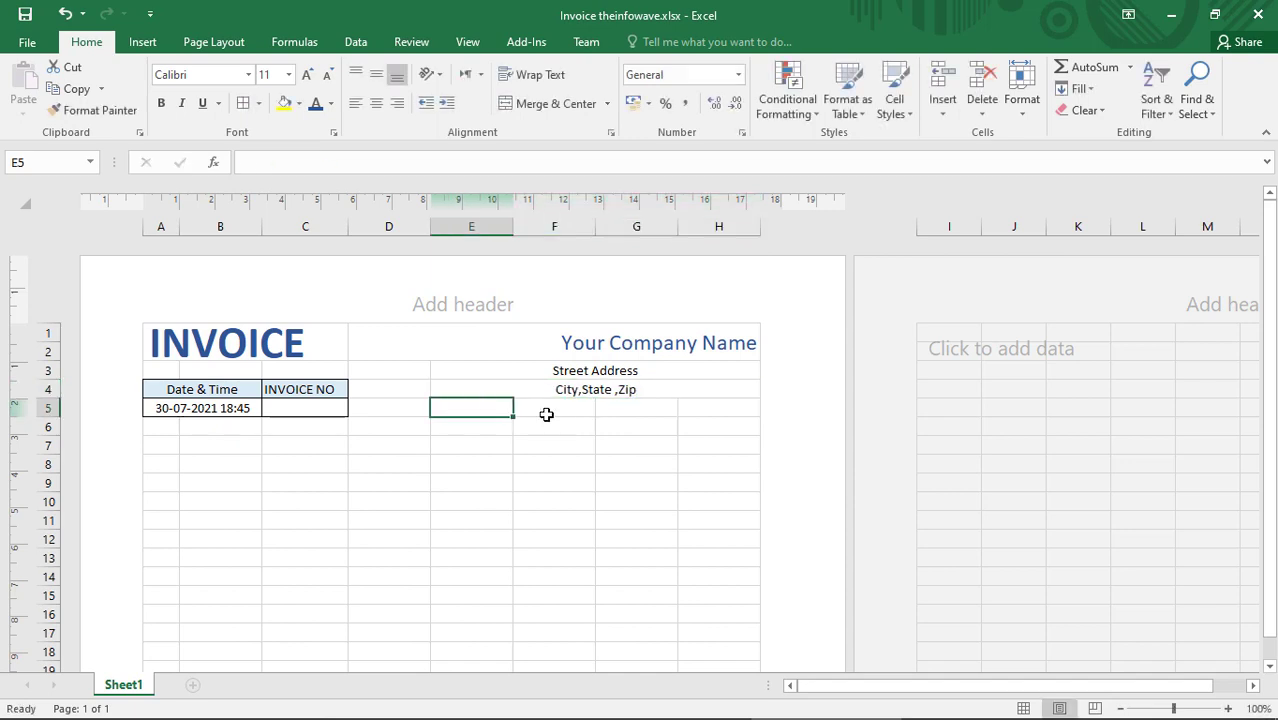
left_click_drag(511, 419, 736, 409)
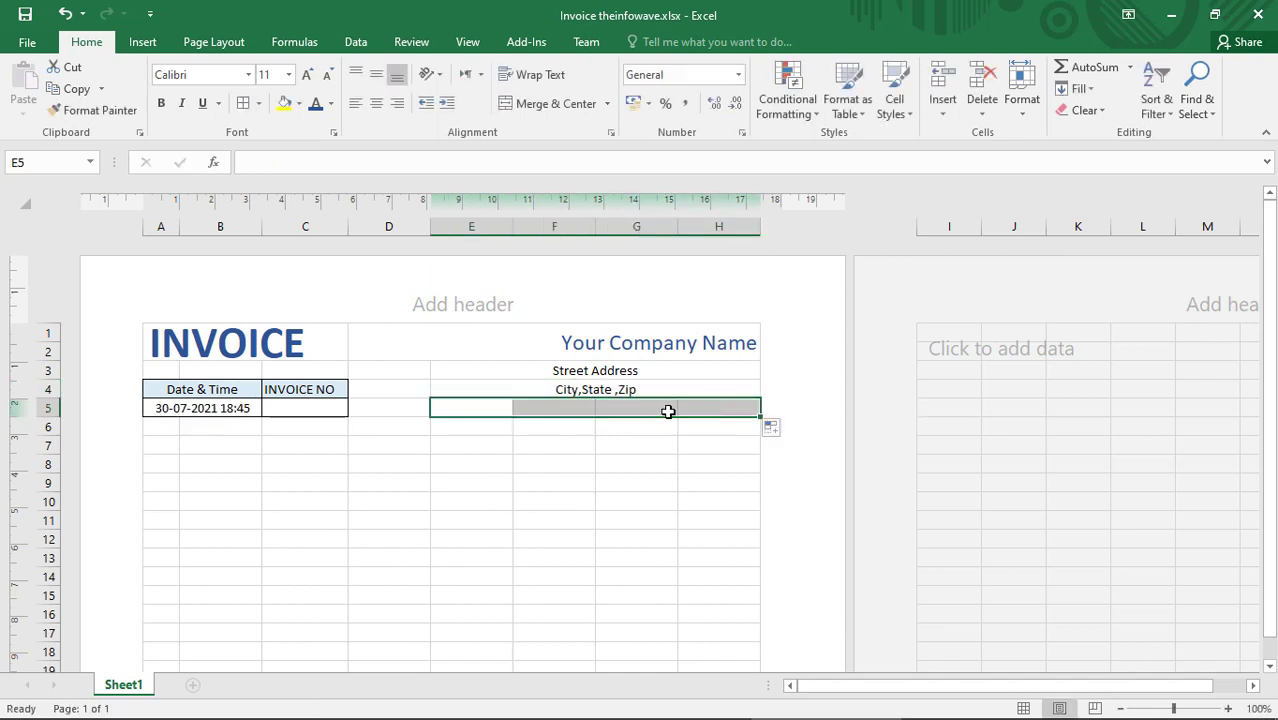
left_click(555, 104)
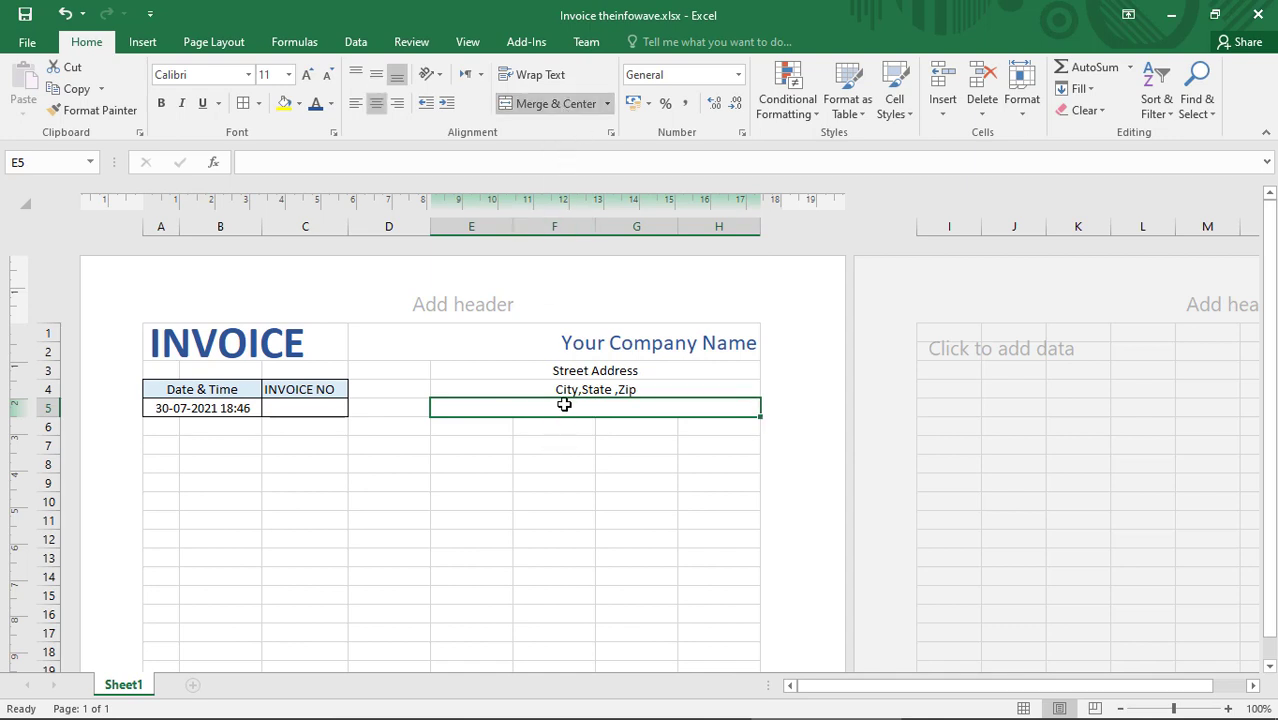
type("Phon")
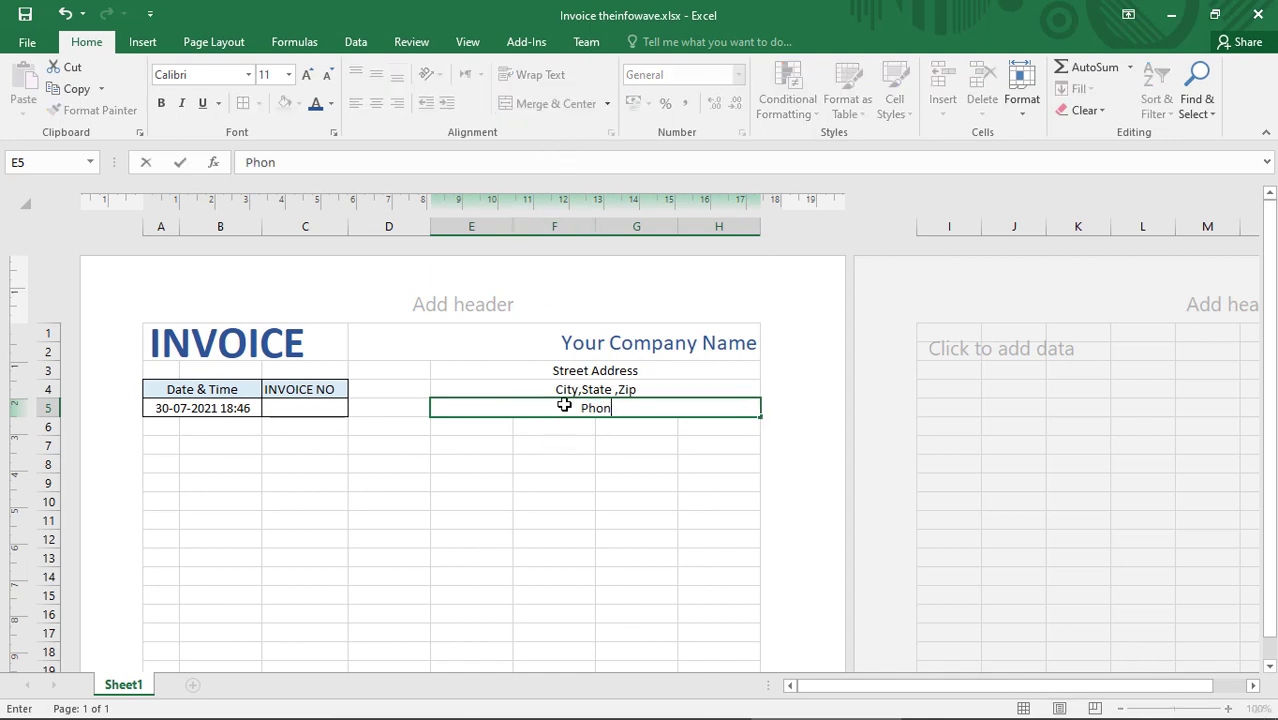
type("e:")
type(" (")
type("0")
key("BackSpace")
type("000")
type(") 000")
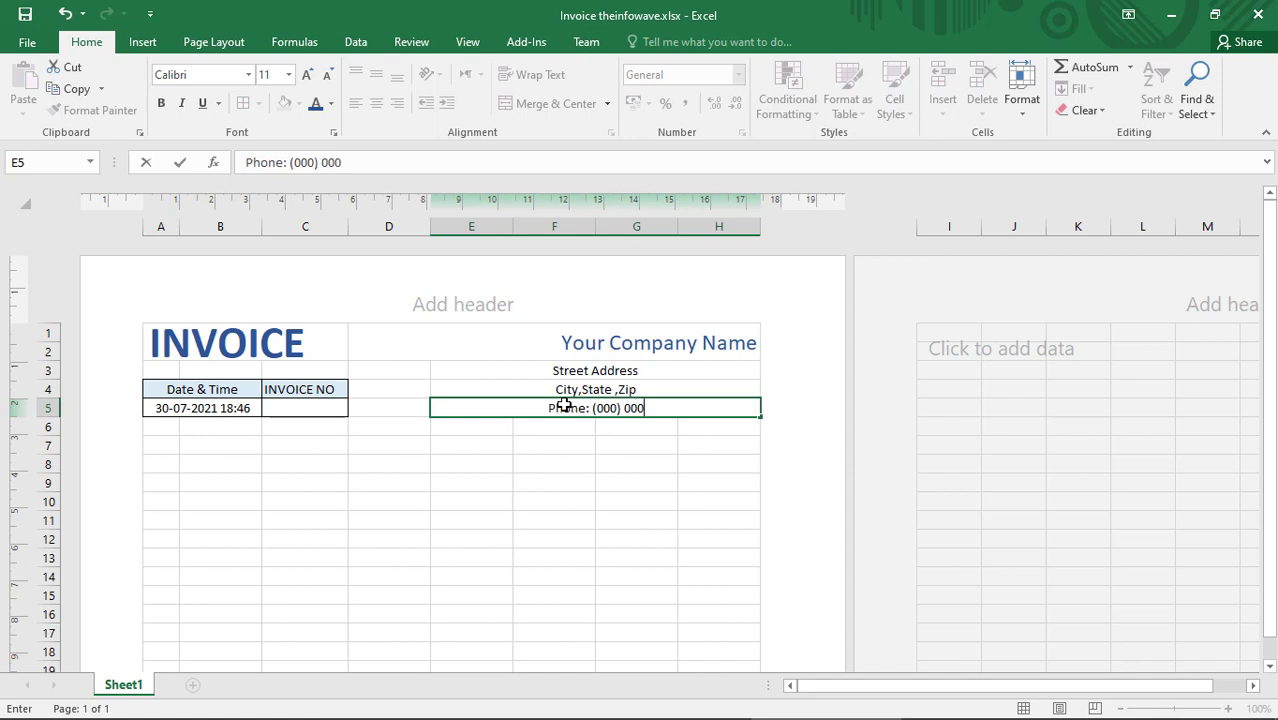
type("-0000")
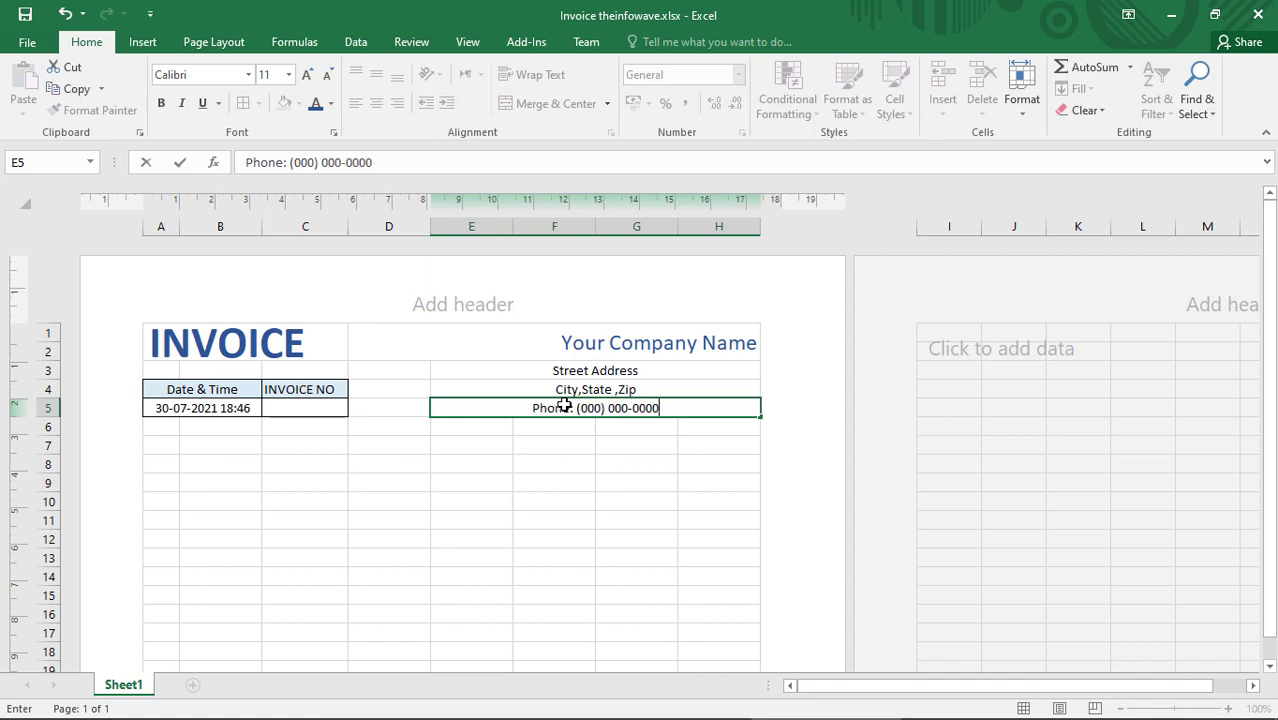
- Right-align the three address lines in E3:H5
left_click_drag(439, 364, 527, 411)
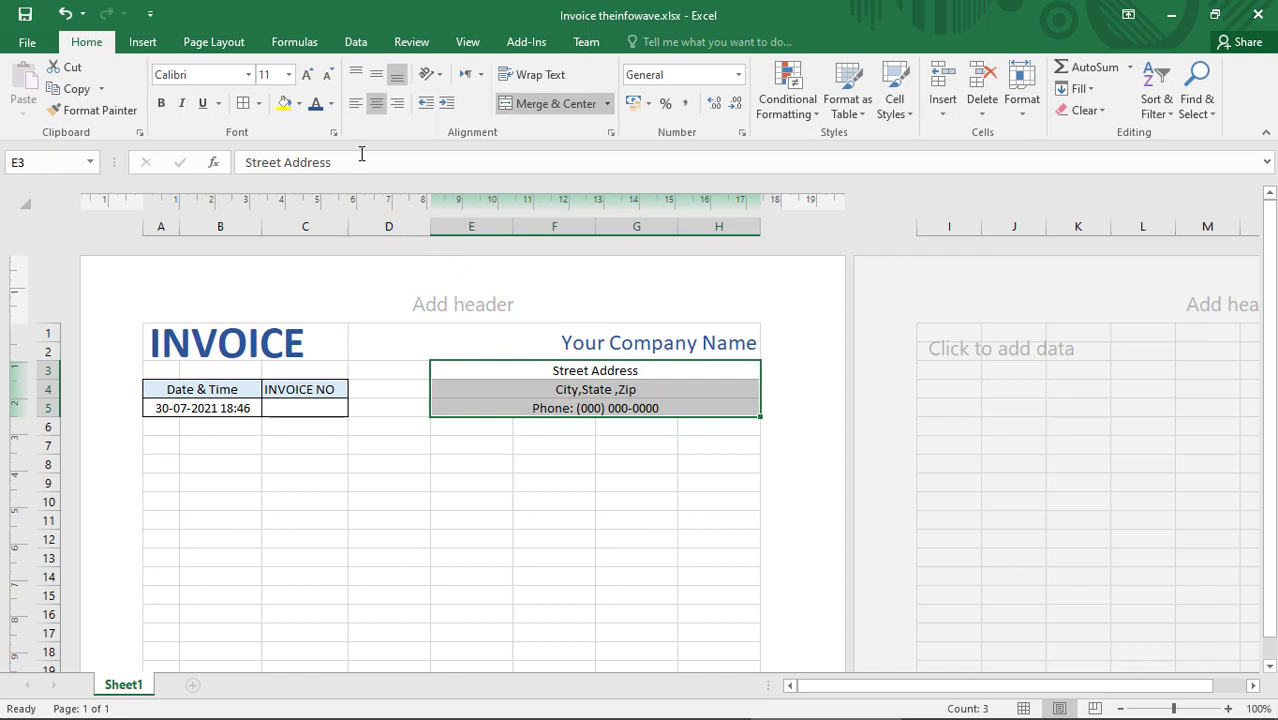
left_click(397, 103)
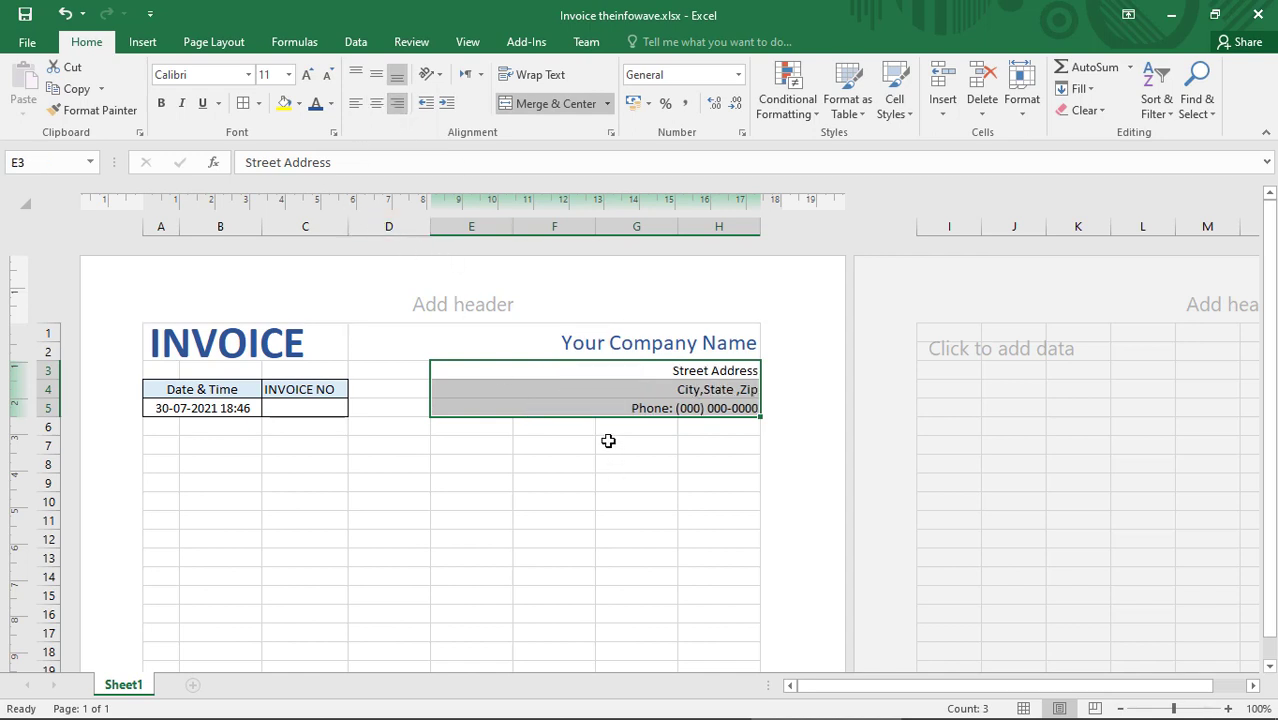
left_click(365, 505)
left_click(198, 443)
left_click(160, 445)
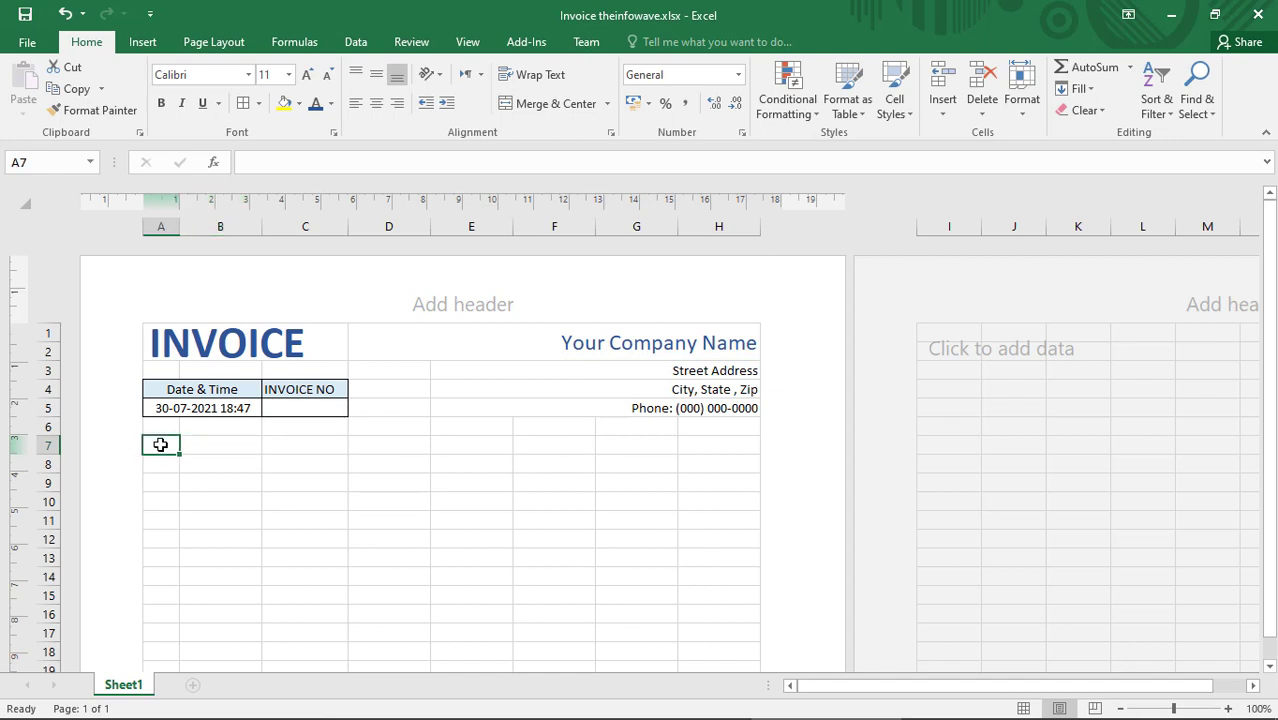
- Merge and centre A7:H7 with the heading 'Bill To'
left_click_drag(180, 455, 750, 458)
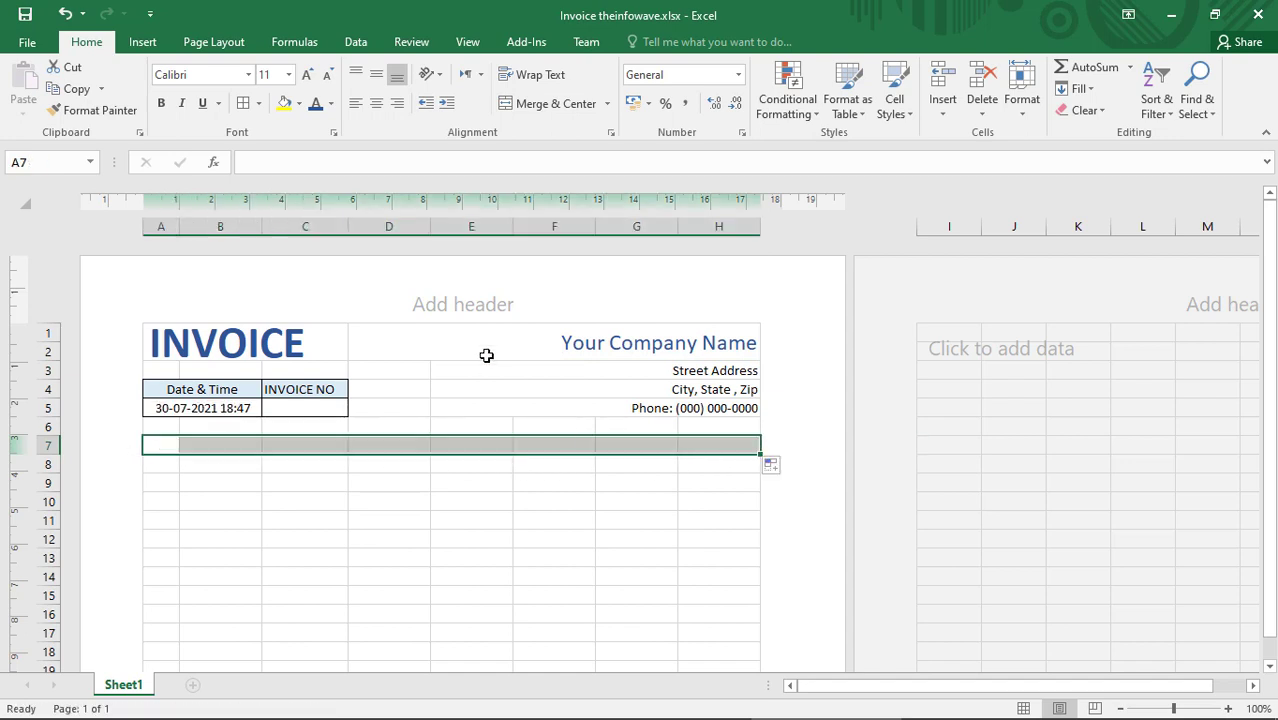
left_click(548, 103)
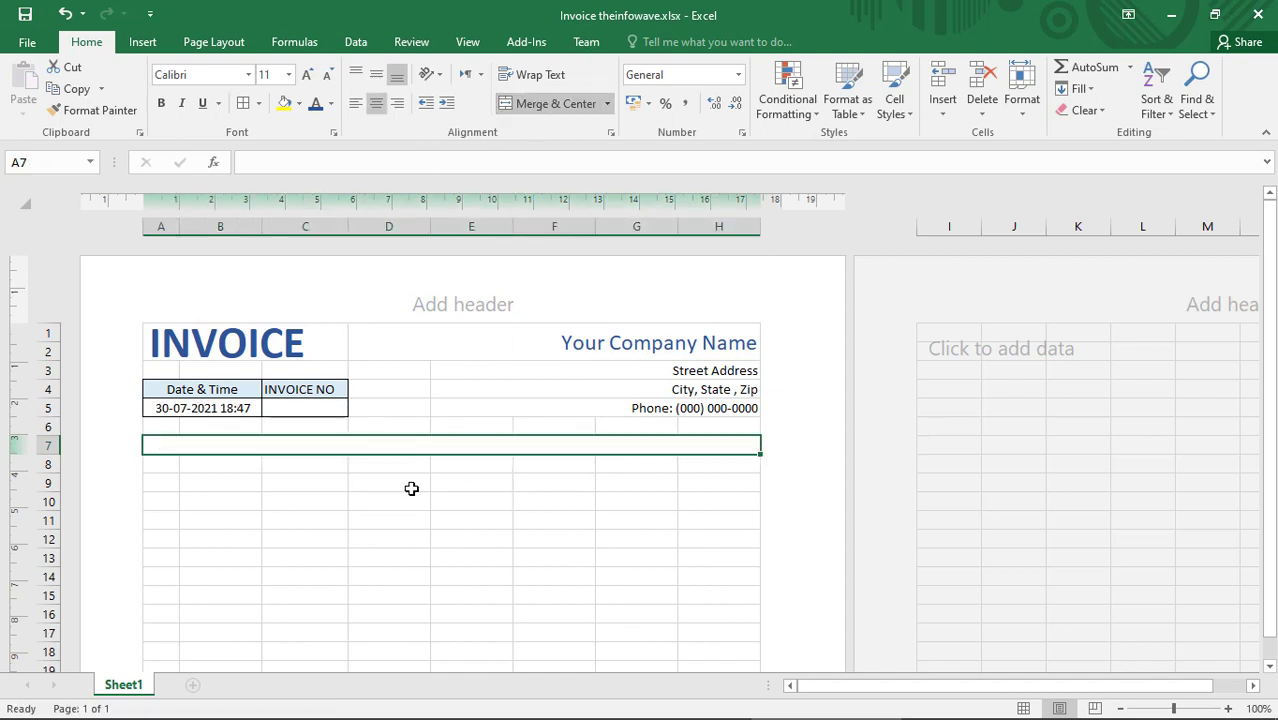
type("Bill To")
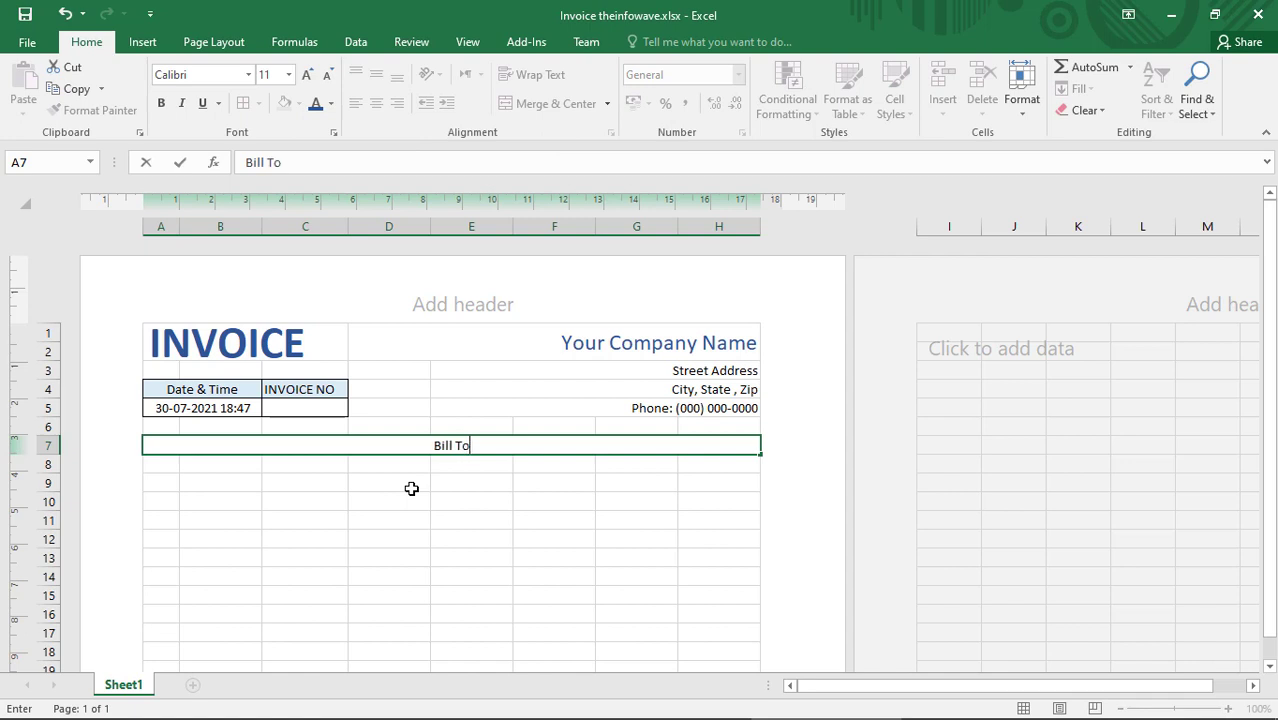
scroll(411, 488, "down", 2)
scroll(408, 487, "up", 1)
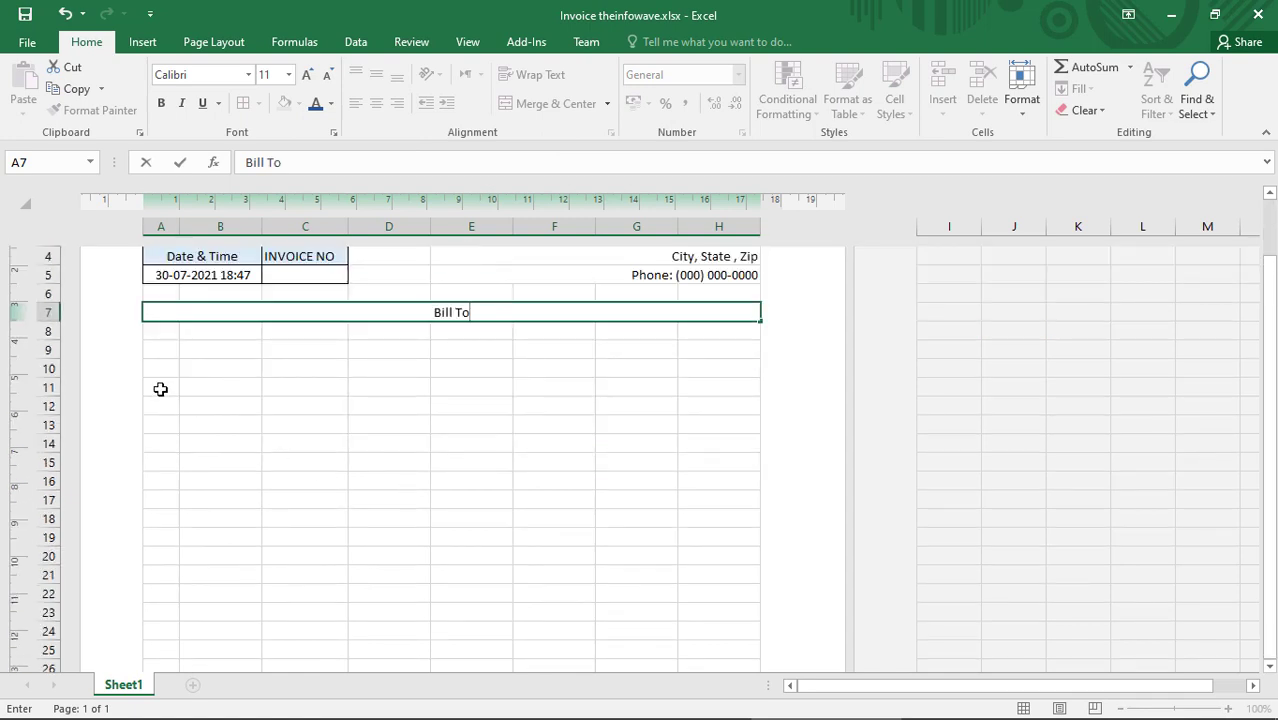
left_click(157, 334)
- Enter 'Name' in merged A8:B8 and 'Company Name' in A9
left_click_drag(178, 338, 253, 337)
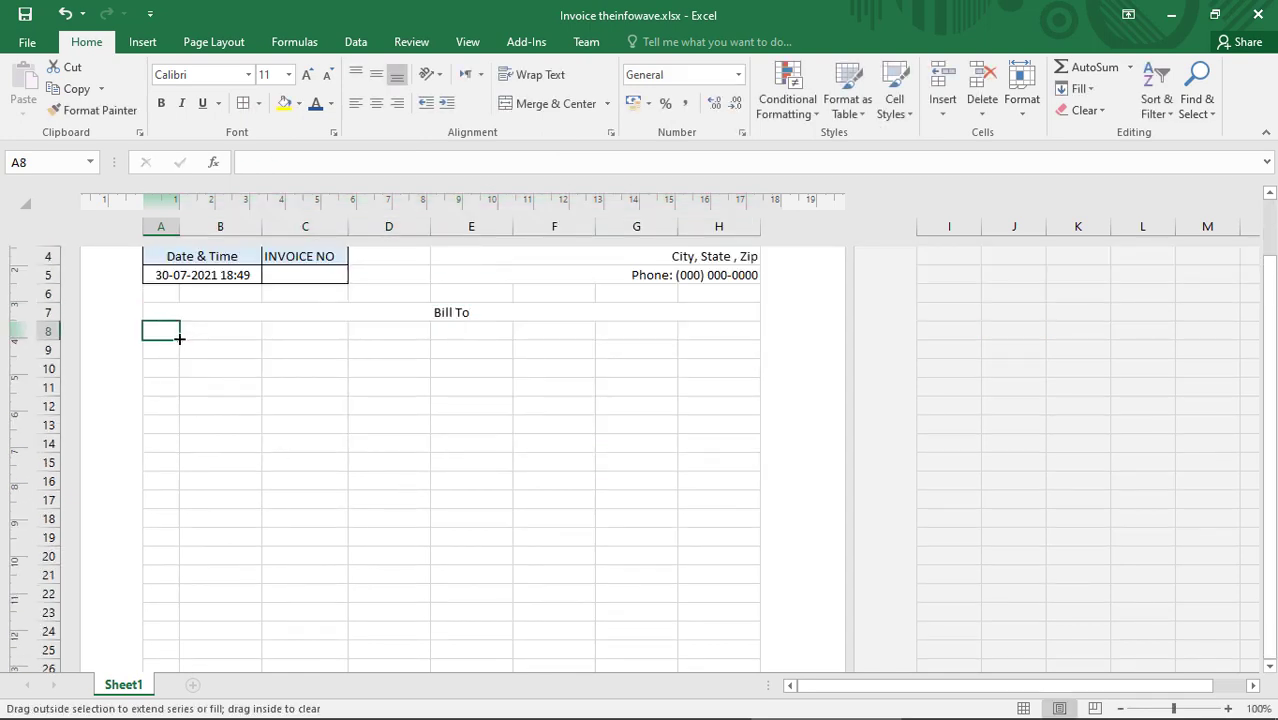
left_click(530, 104)
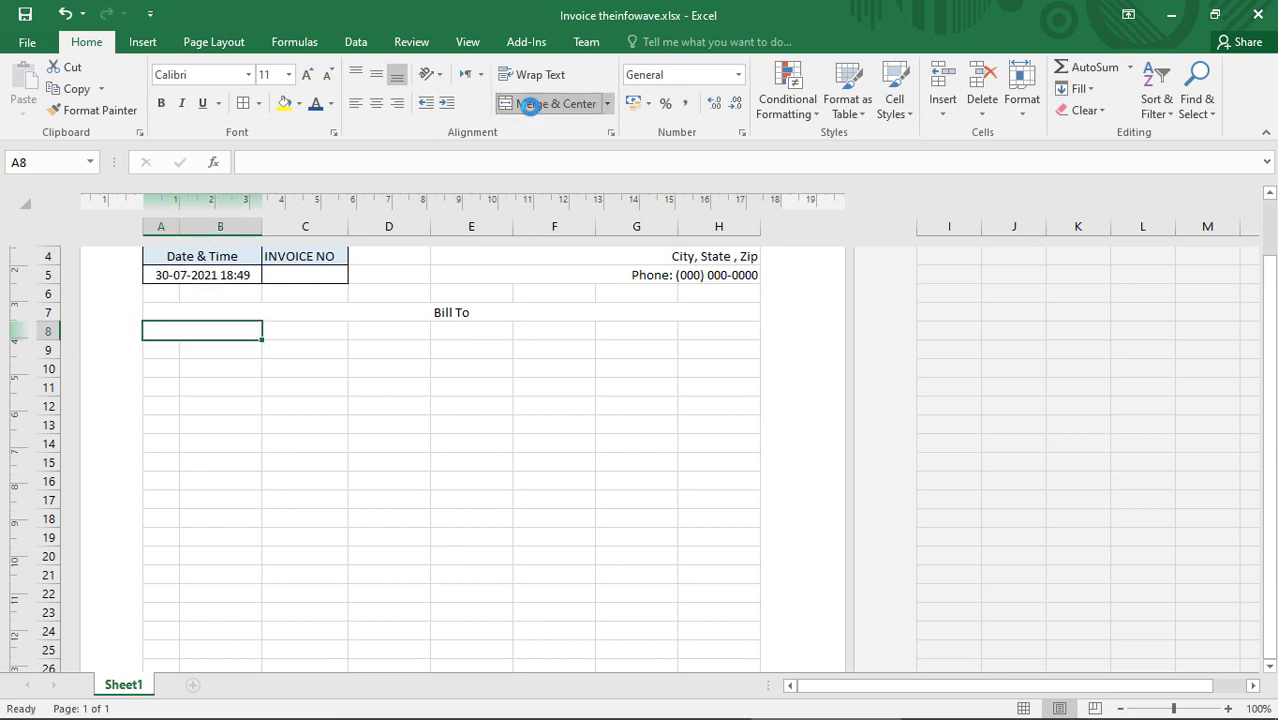
type("Name")
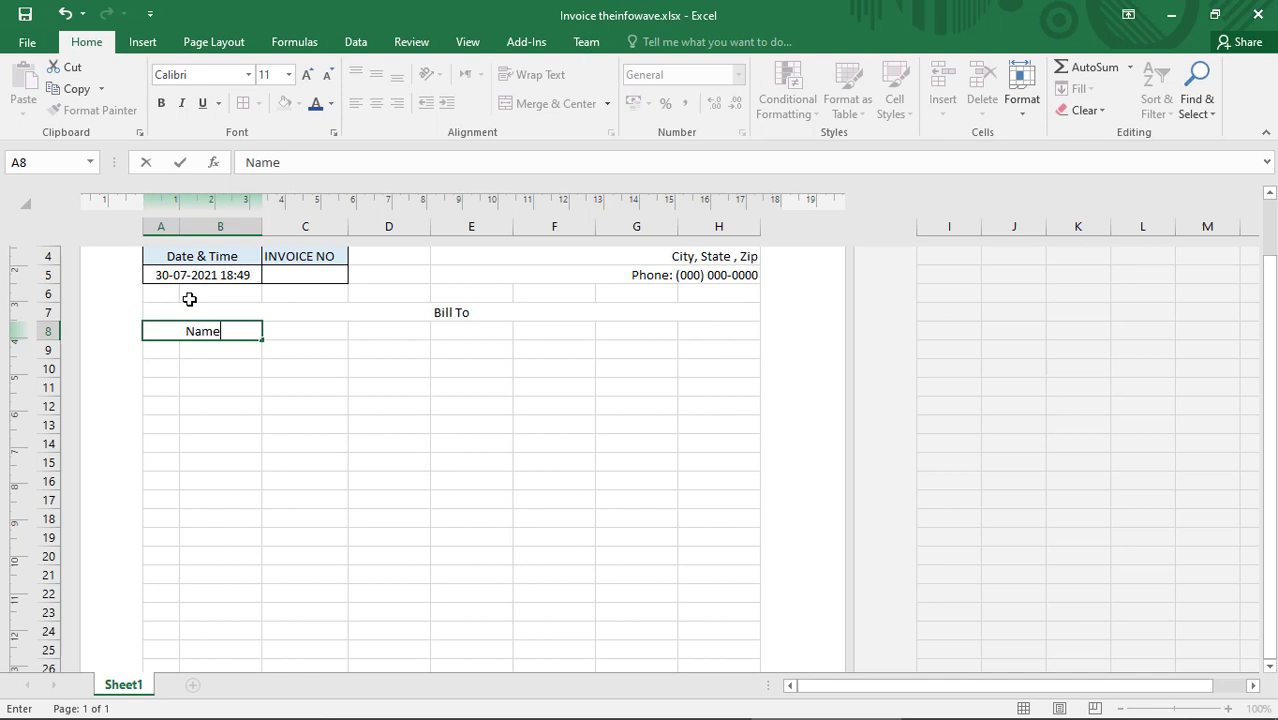
key("Tab")
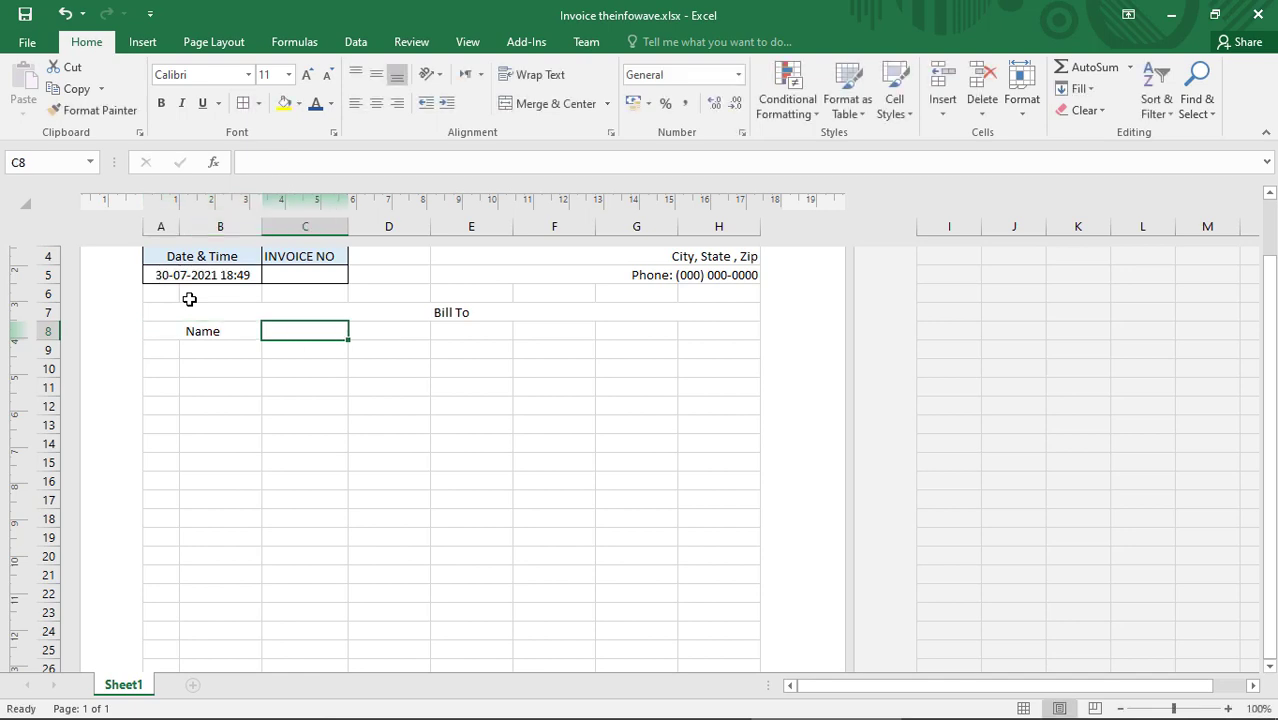
left_click(161, 353)
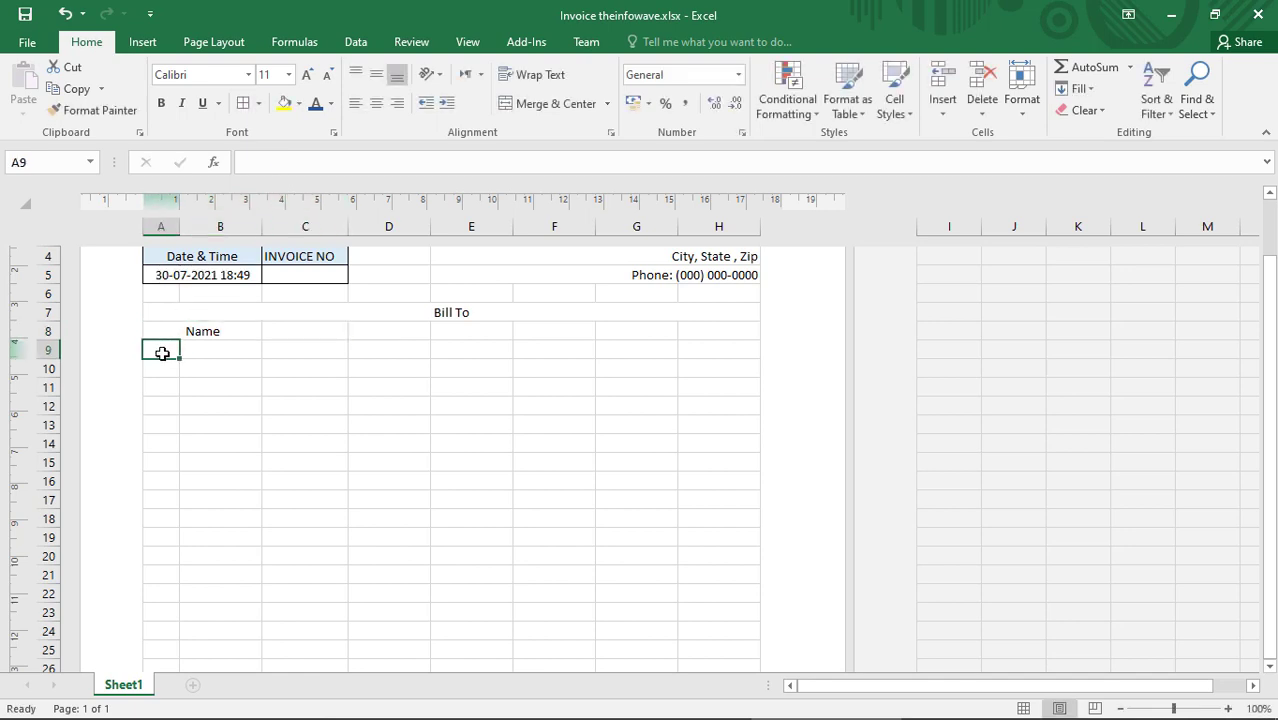
type("Comp")
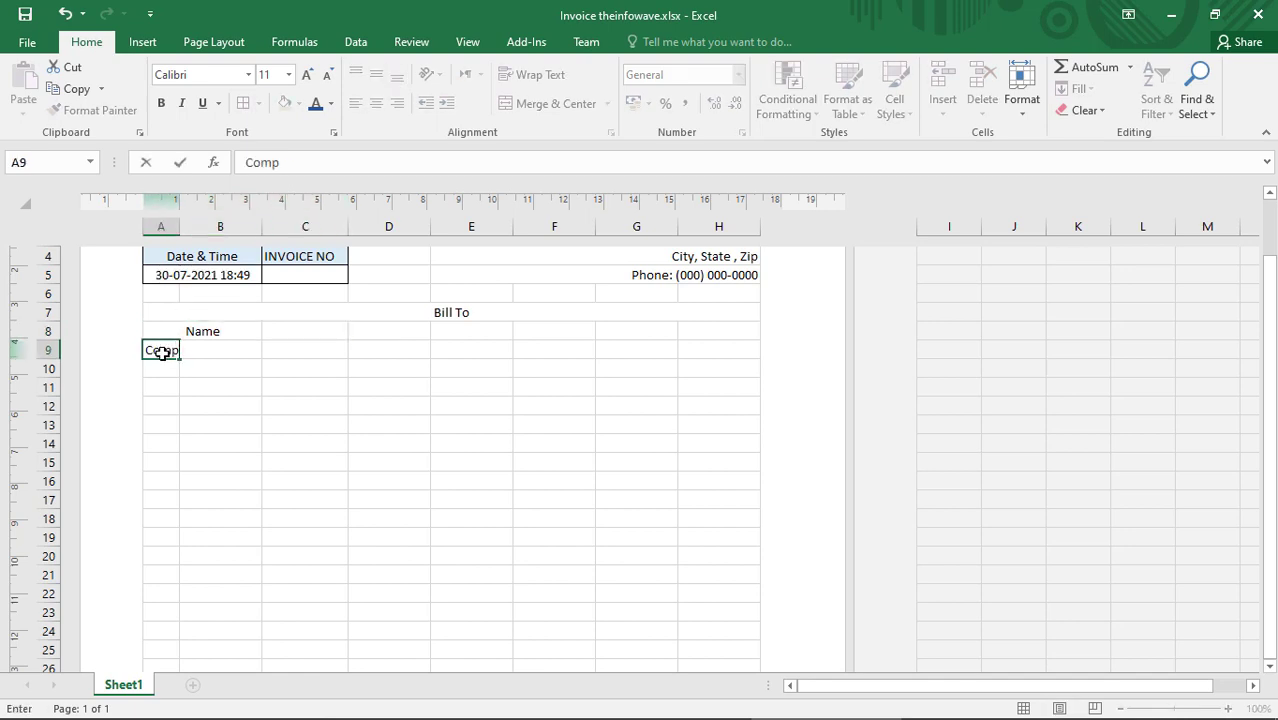
key("BackSpace")
key("BackSpace")
key("BackSpace")
- Enter Street Address, City State, Phone No and Email Address in A10:A13
left_click(158, 369)
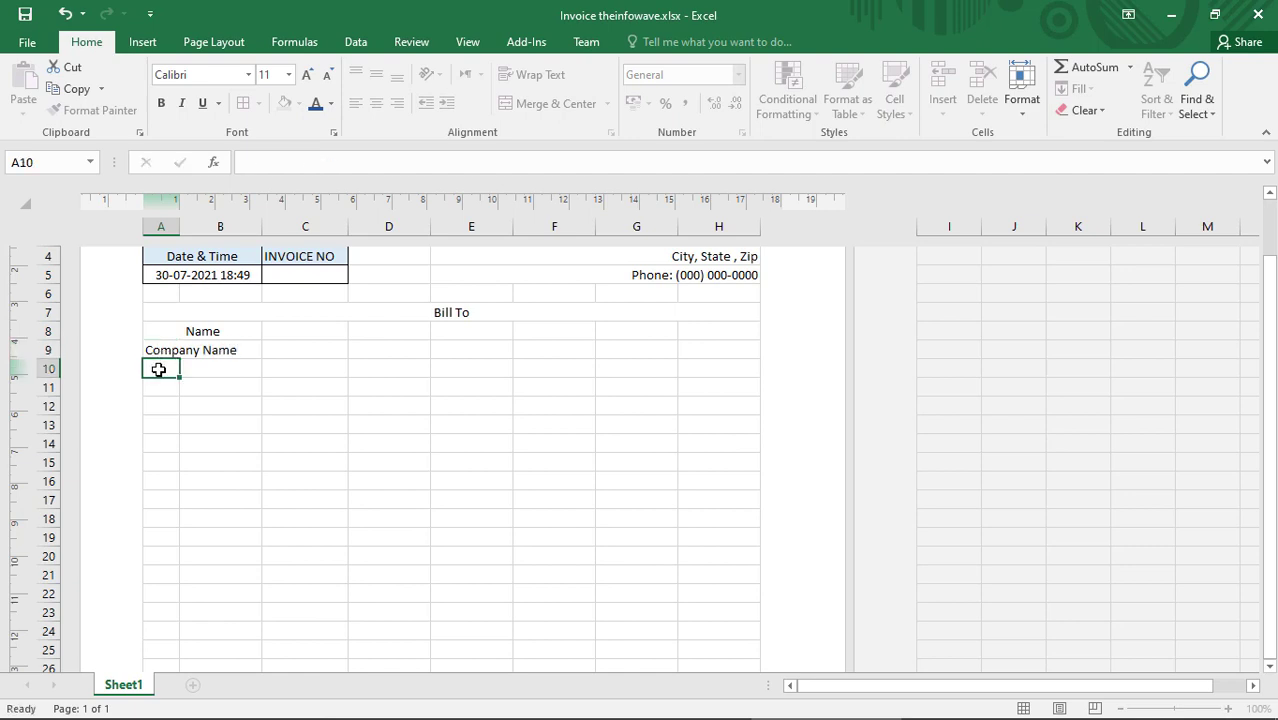
type("Street Address")
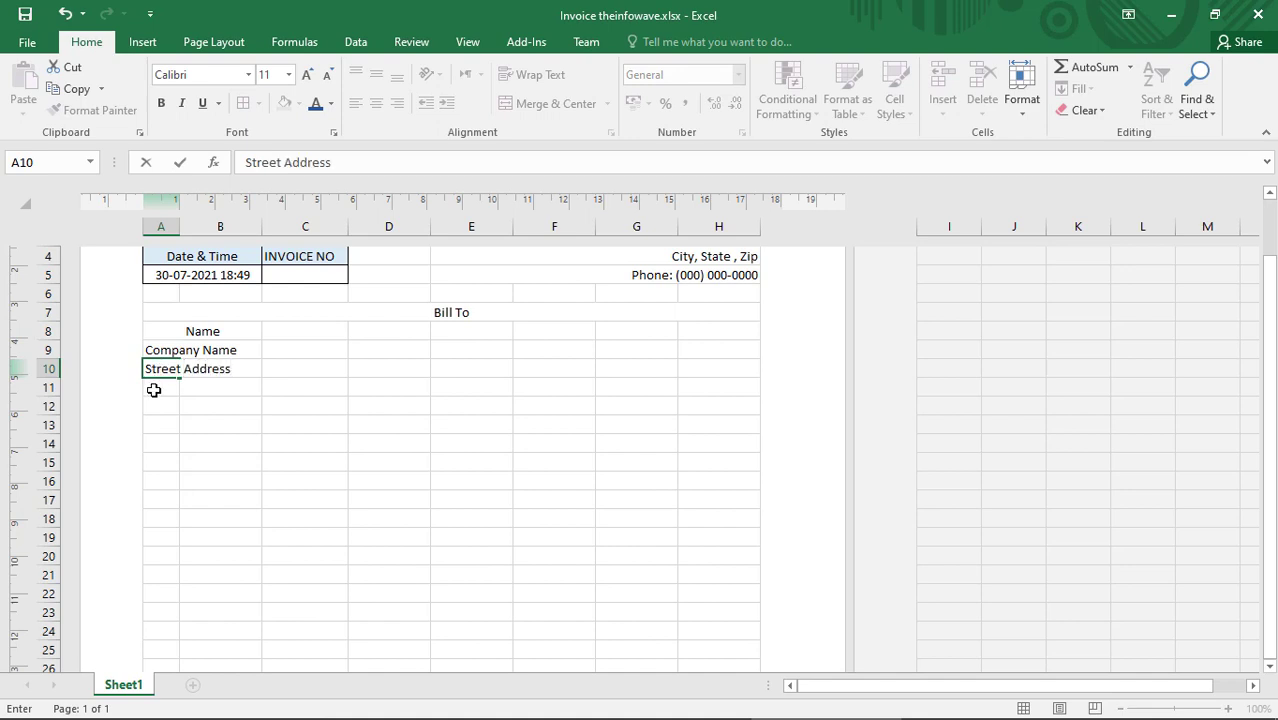
left_click(154, 390)
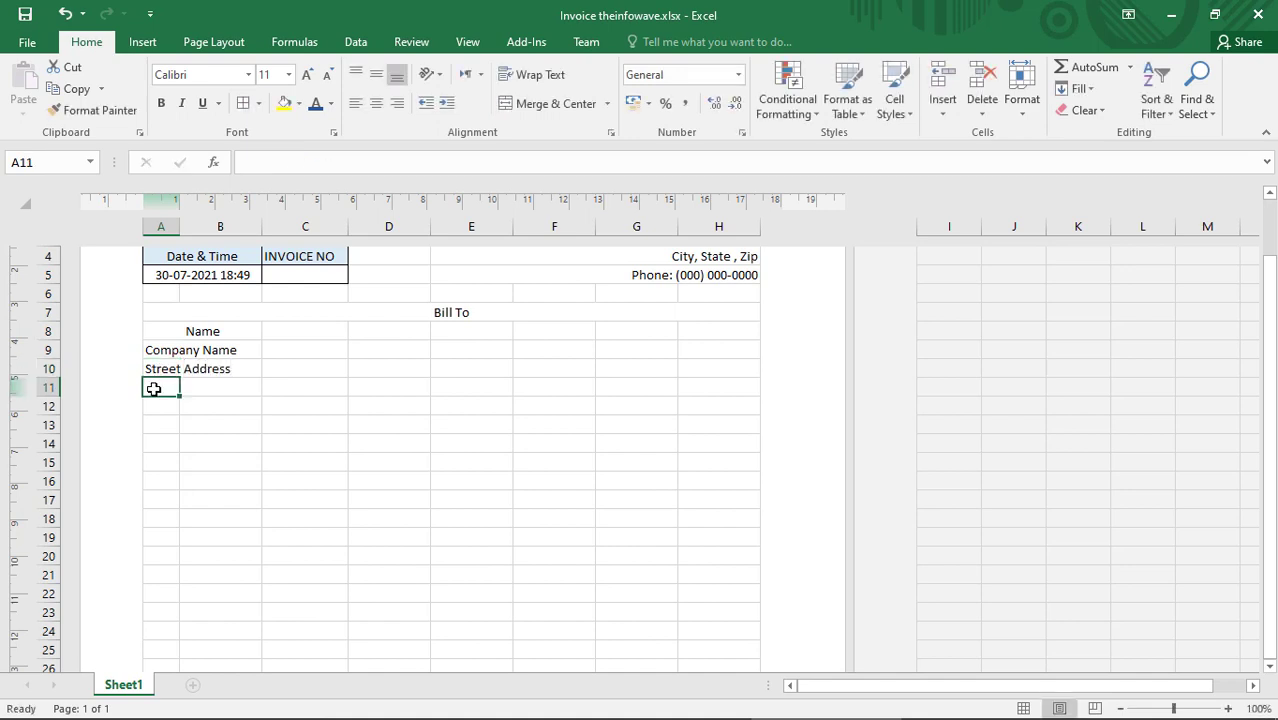
type("City State")
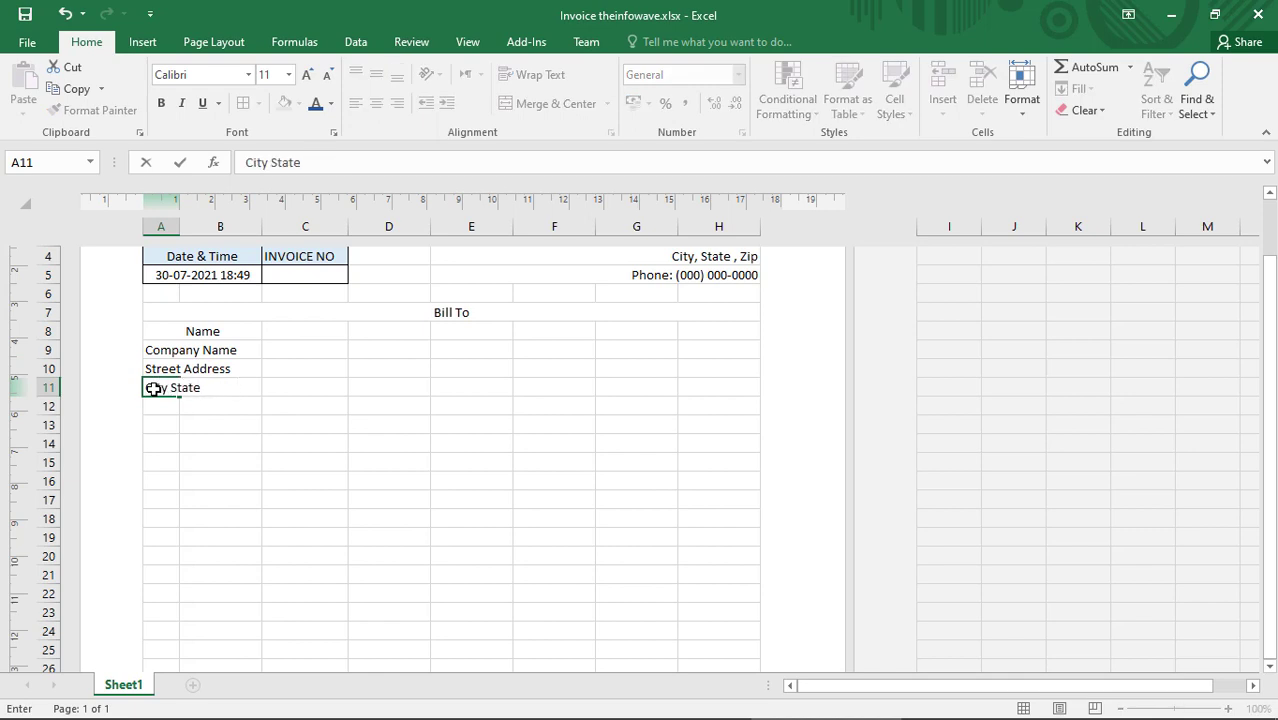
left_click(155, 405)
type("Pho")
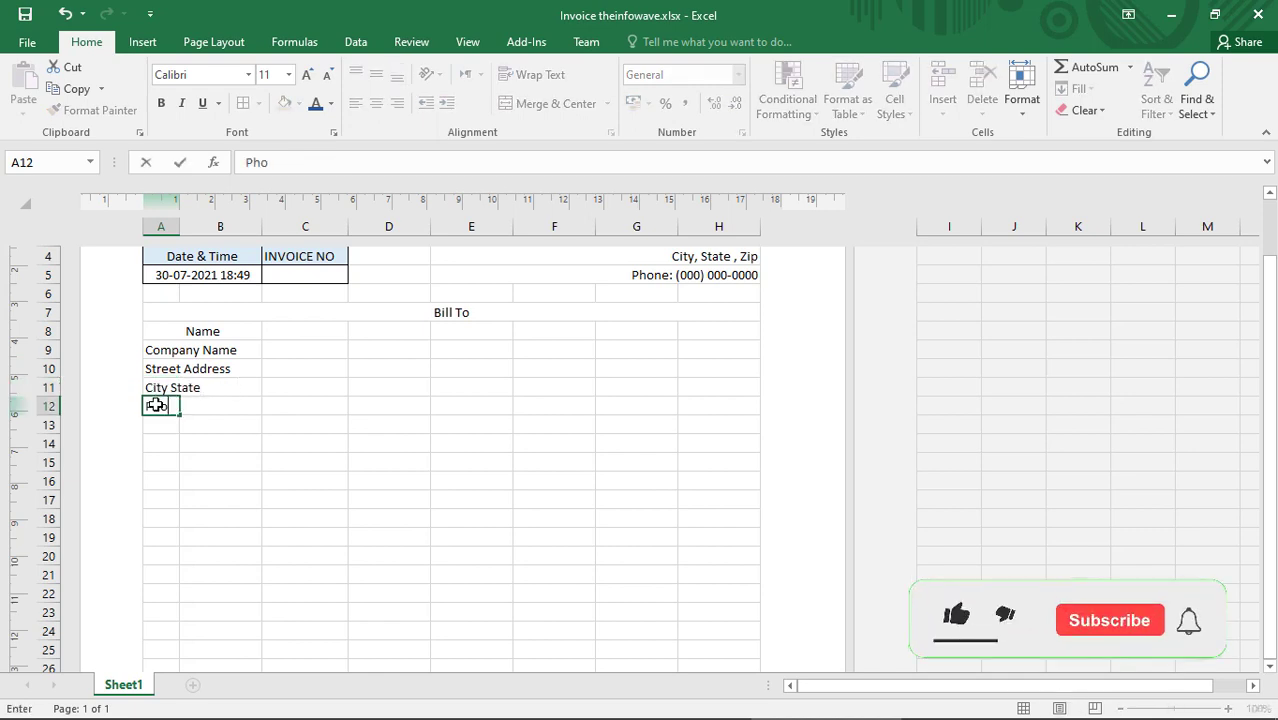
type("ne No")
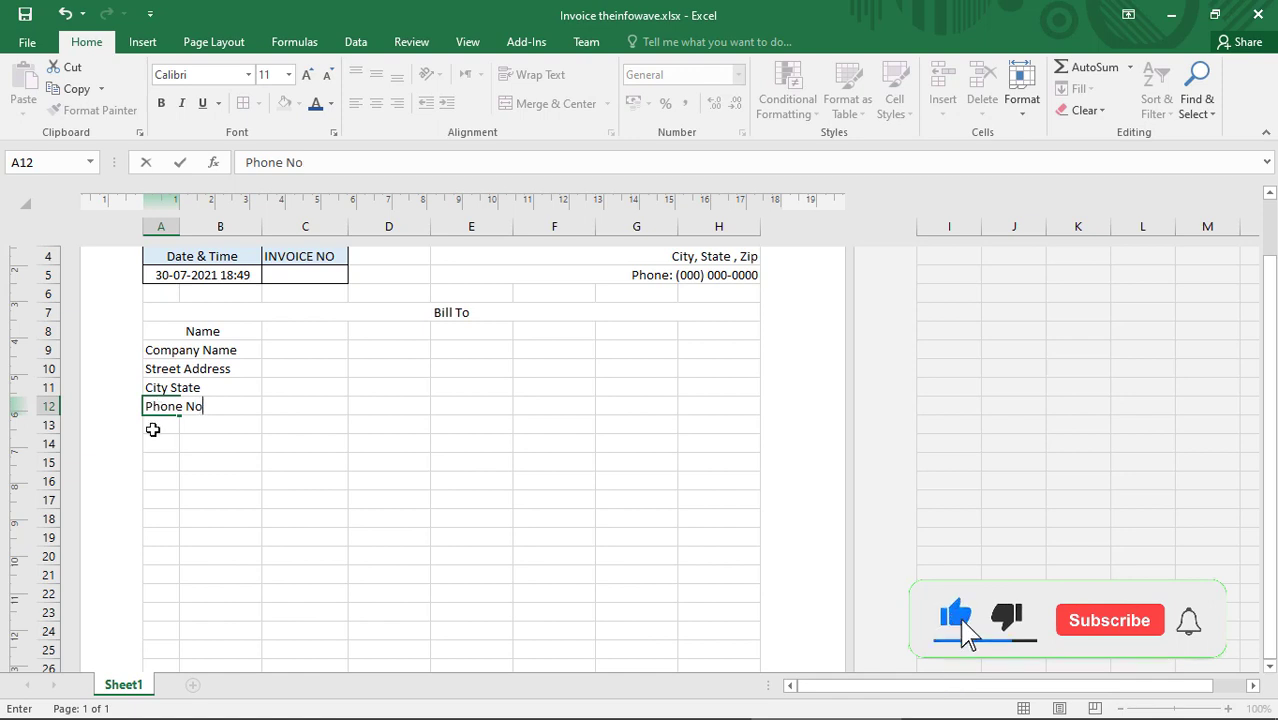
left_click(153, 429)
type("Email ")
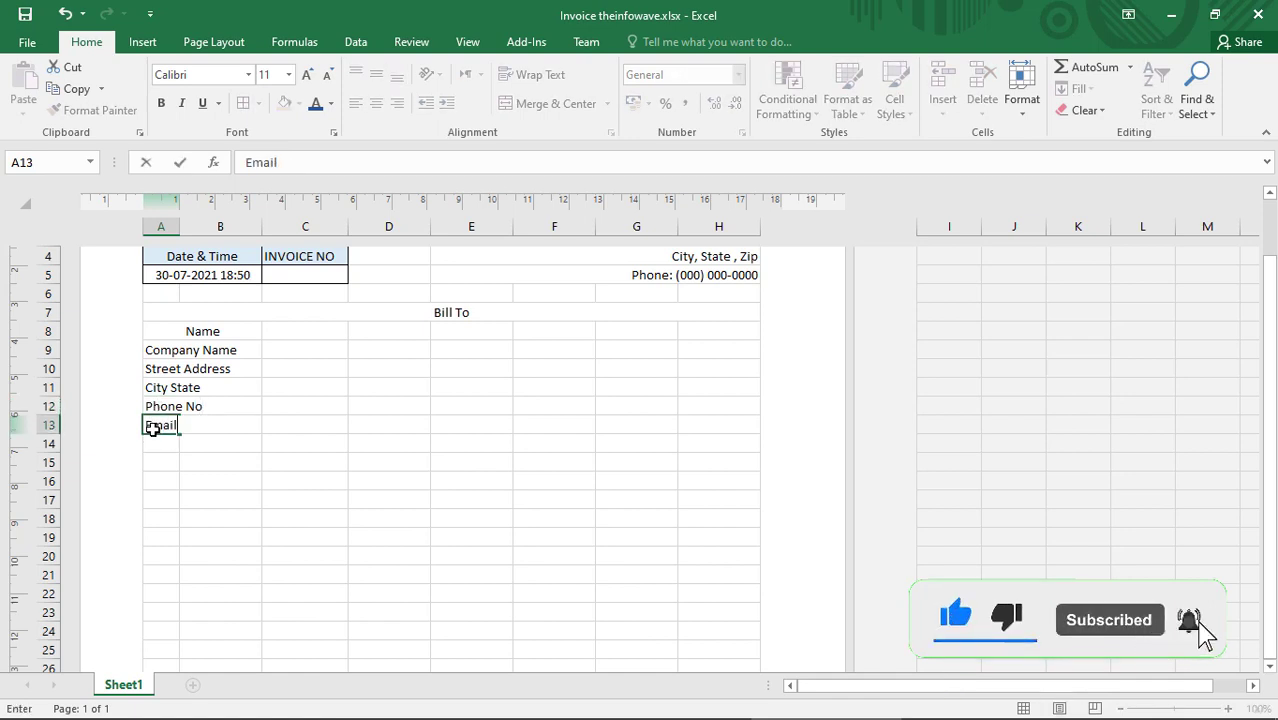
type("Address")
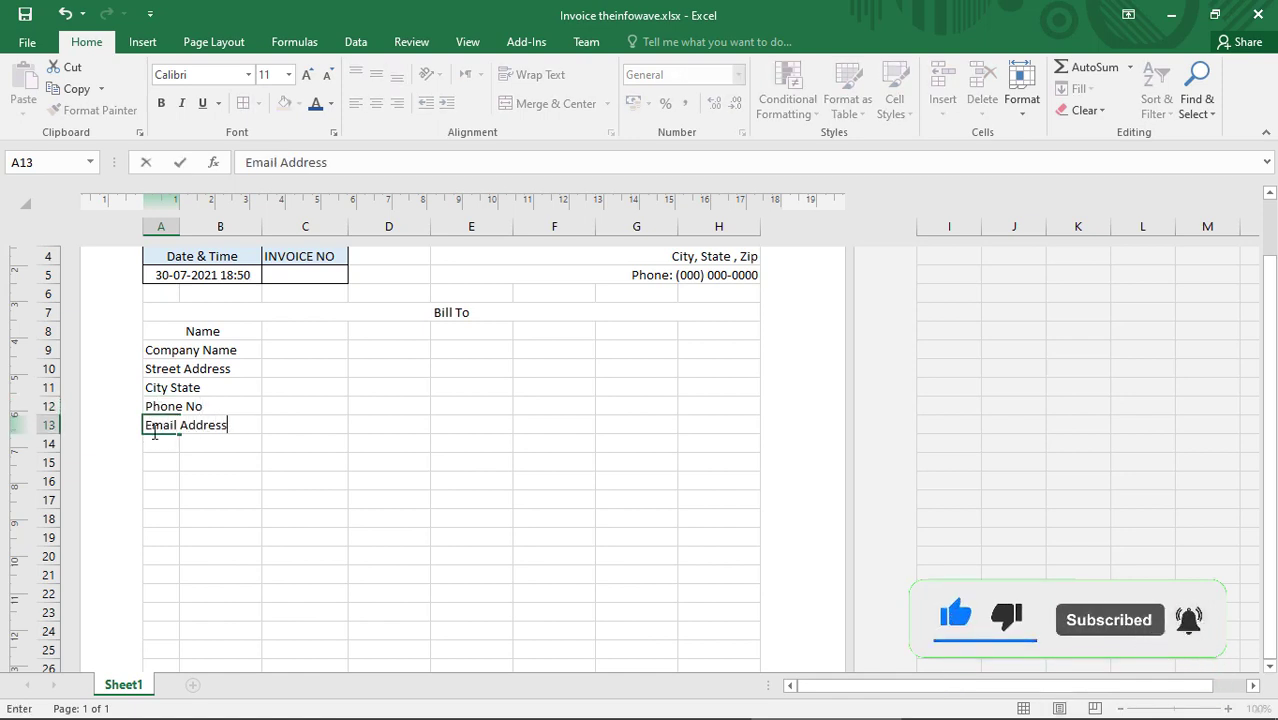
left_click(181, 356)
- Fill Company Name from A9 into B9, then undo that fill
left_click(158, 353)
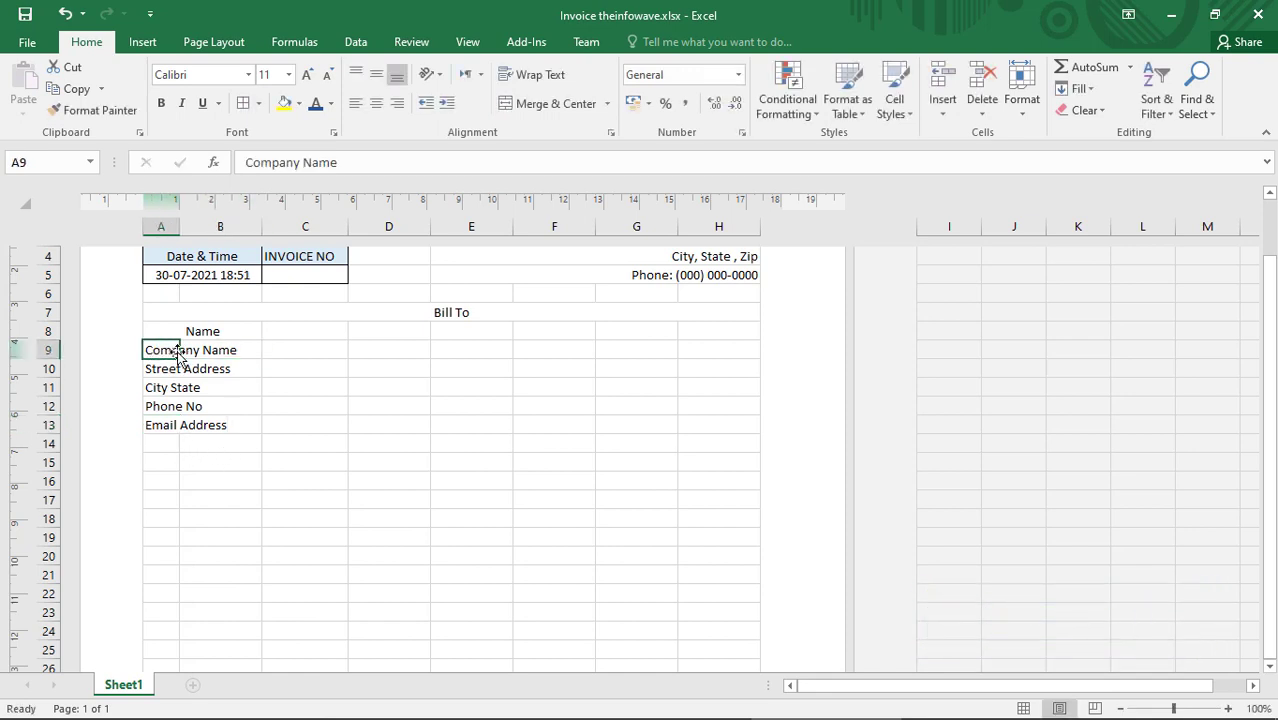
left_click_drag(180, 358, 255, 357)
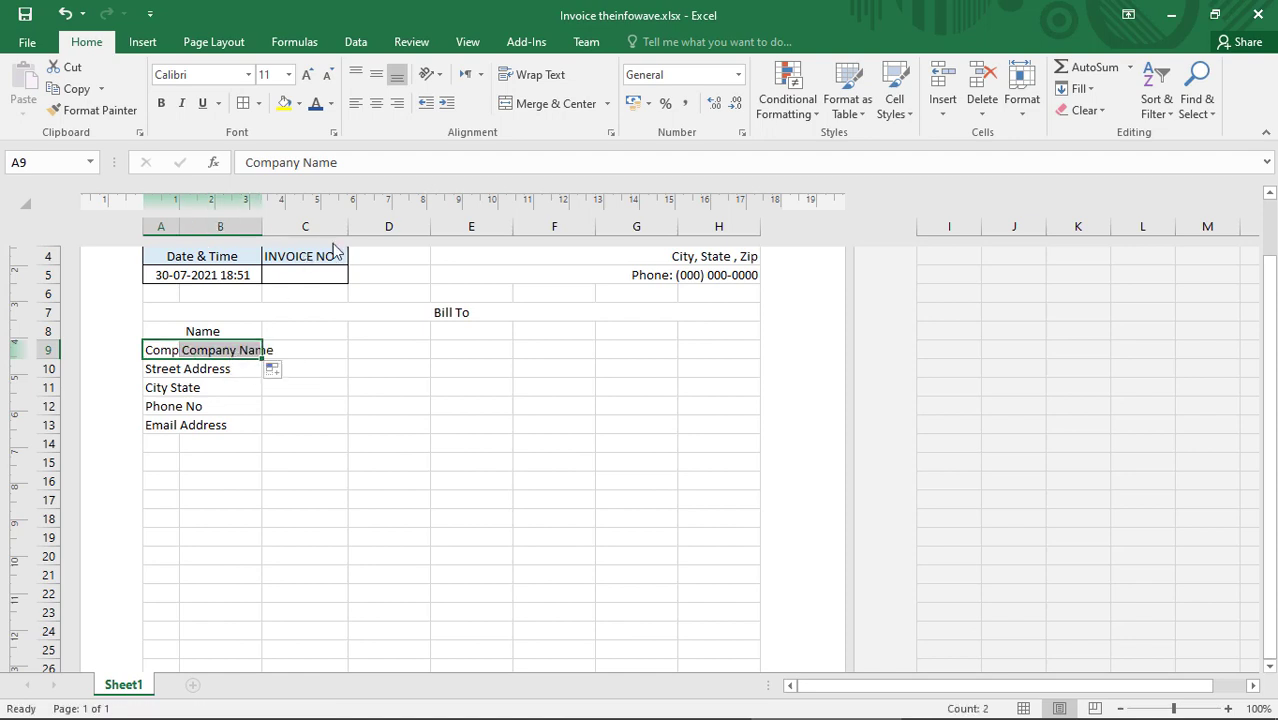
key("ctrl+z")
- Merge each Bill To label across columns A and B, rows 9 to 13
left_click(213, 349)
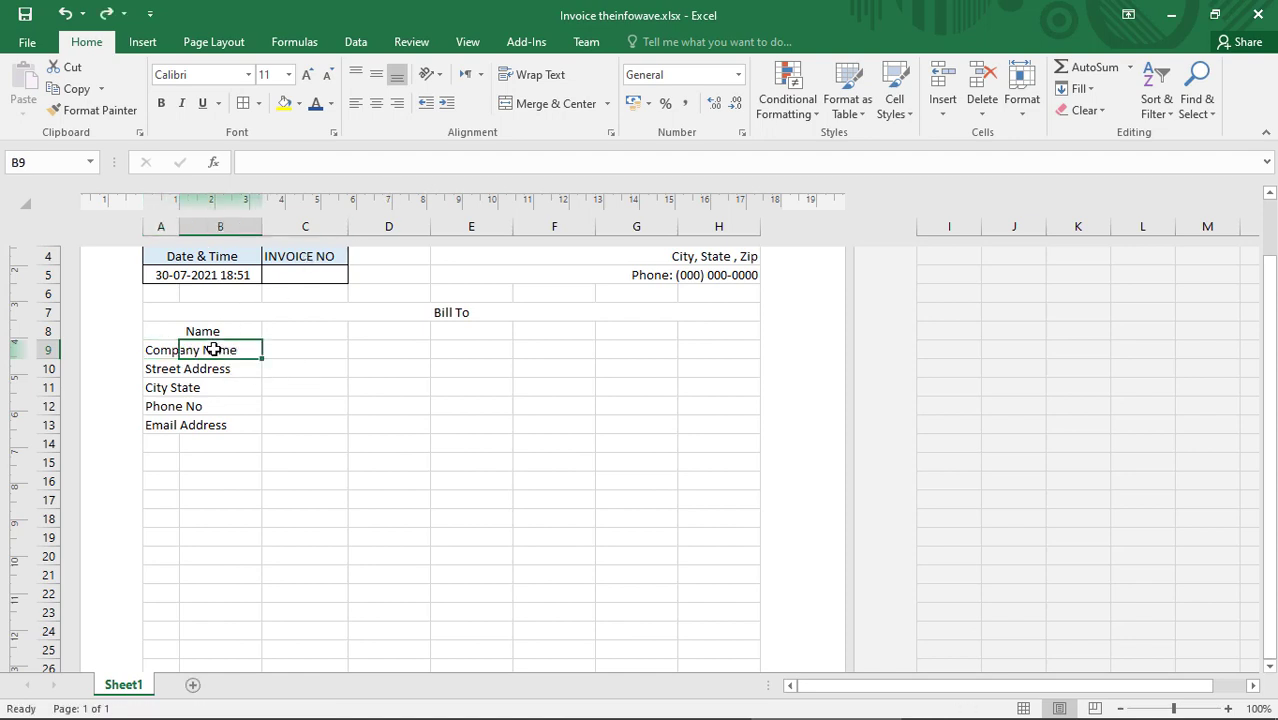
mouse_move(155, 350)
left_mouse_down()
mouse_move(215, 350)
mouse_move(226, 386)
left_mouse_up()
left_click(522, 103)
left_click(540, 103)
left_click(570, 104)
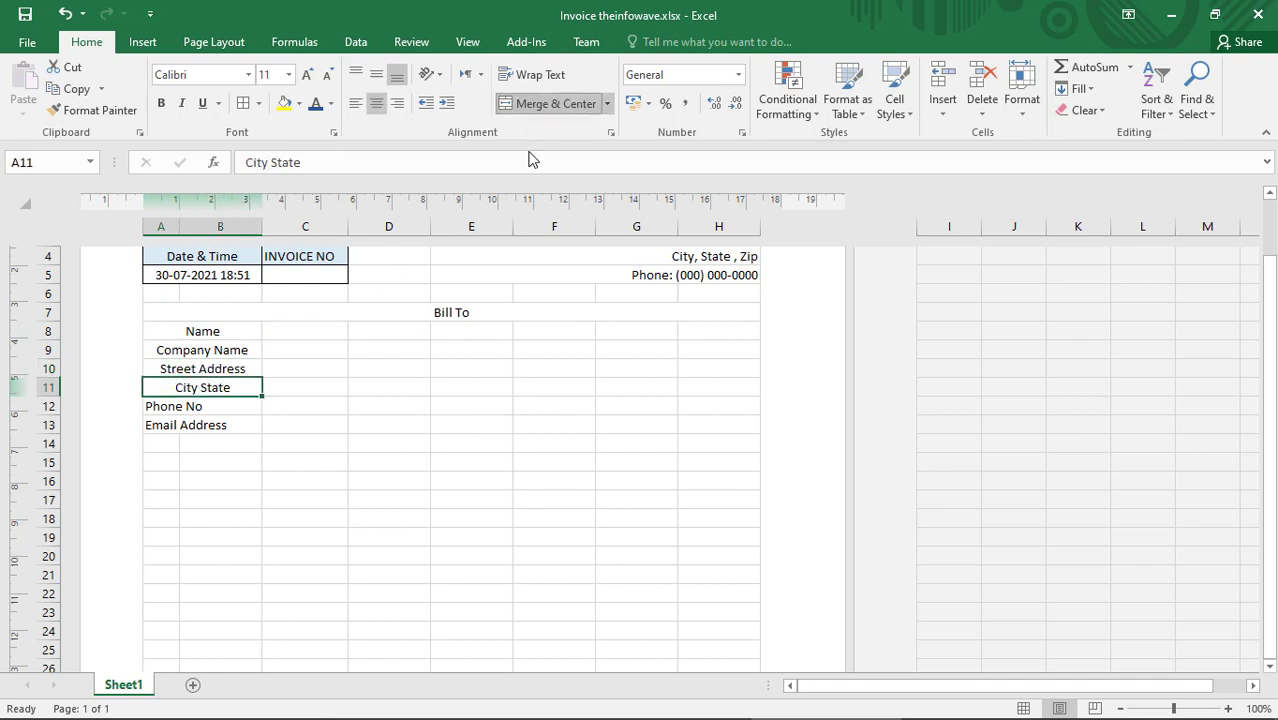
mouse_move(159, 410)
left_mouse_down()
mouse_move(208, 406)
mouse_move(214, 422)
left_mouse_up()
left_click(532, 106)
left_click(531, 103)
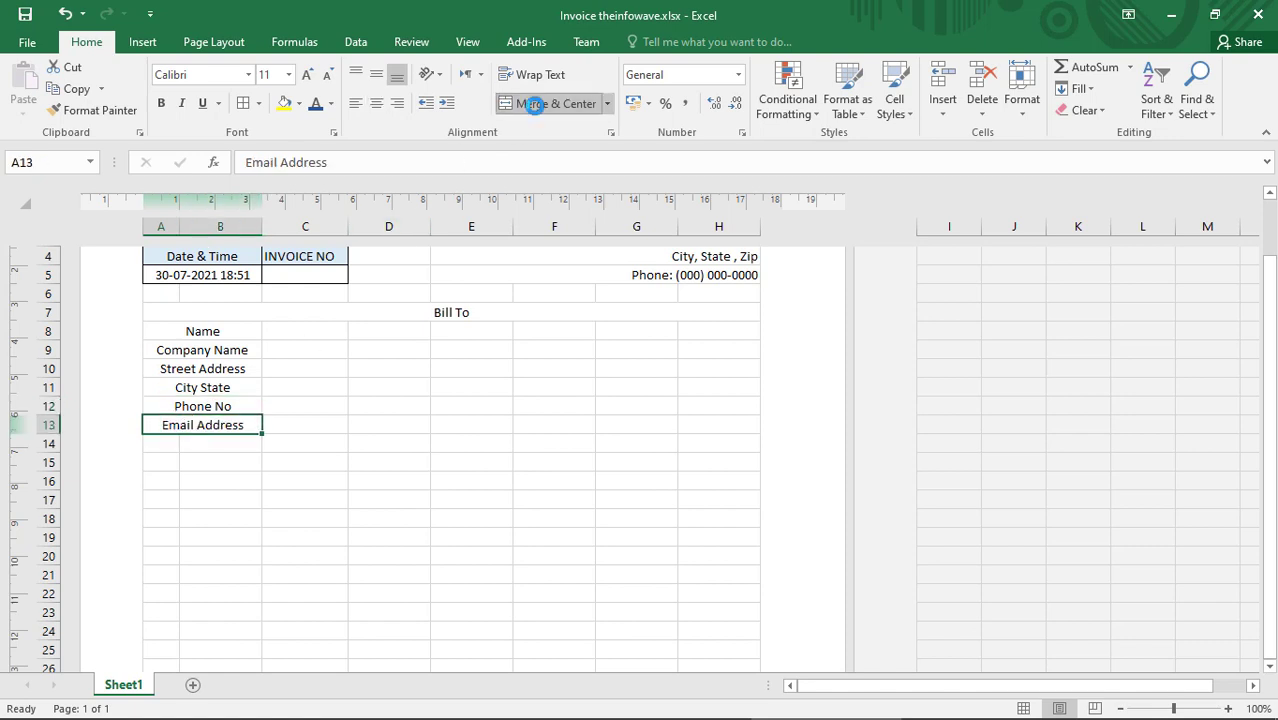
- Left-align and vertically centre the Bill To labels in A8:B13
left_click_drag(199, 330, 191, 424)
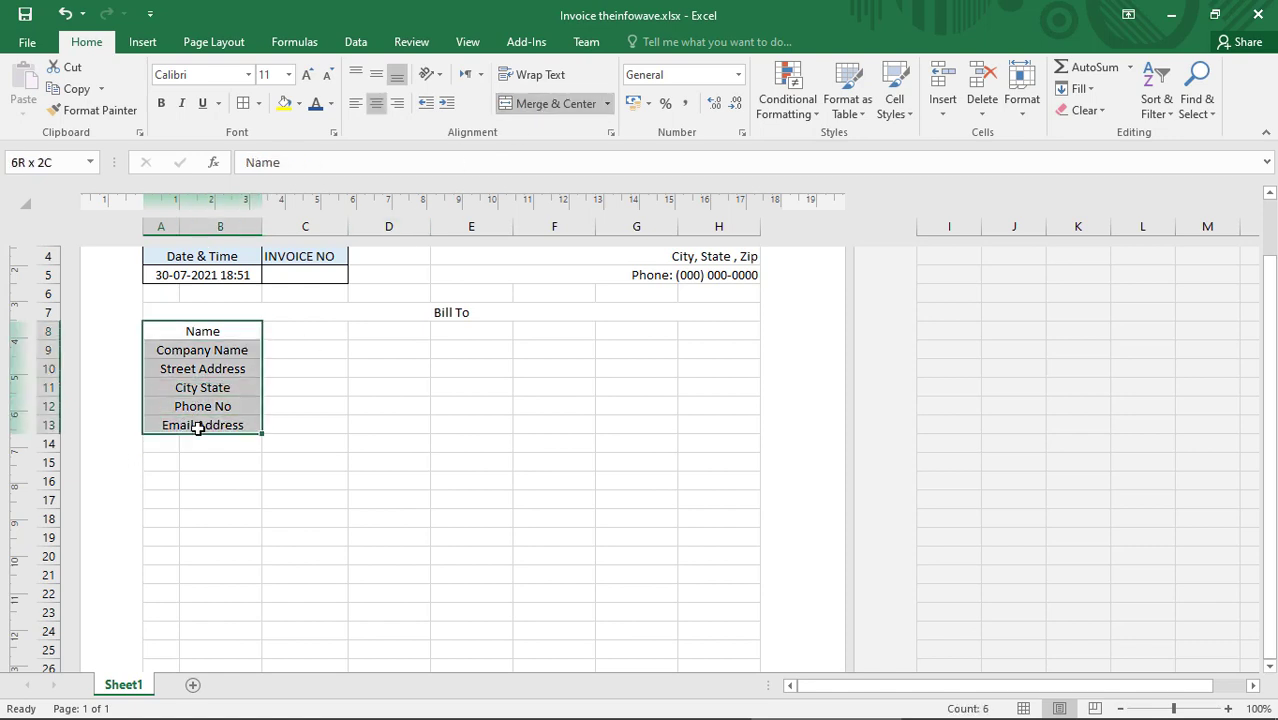
left_click(356, 102)
left_click(377, 75)
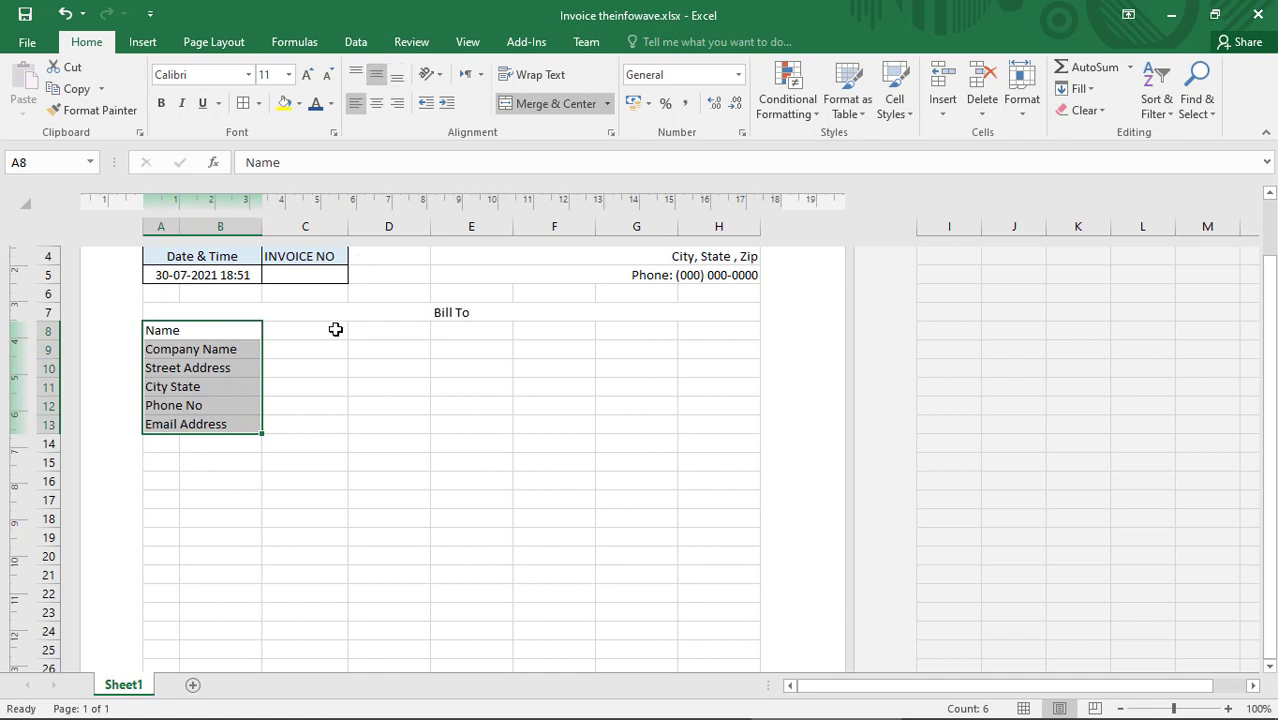
- Merge C8:H8, C9:H9 and C10:H10 into single entry cells
left_click(302, 337)
left_click_drag(346, 339, 727, 337)
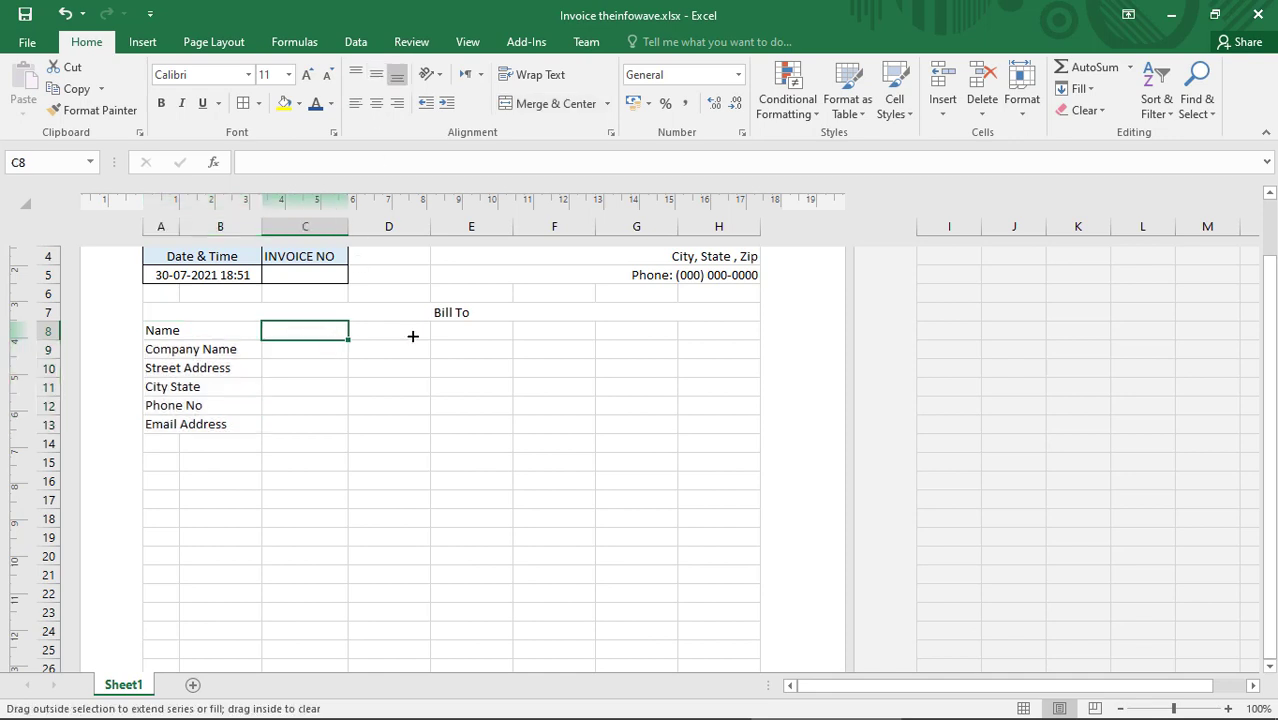
left_click(556, 105)
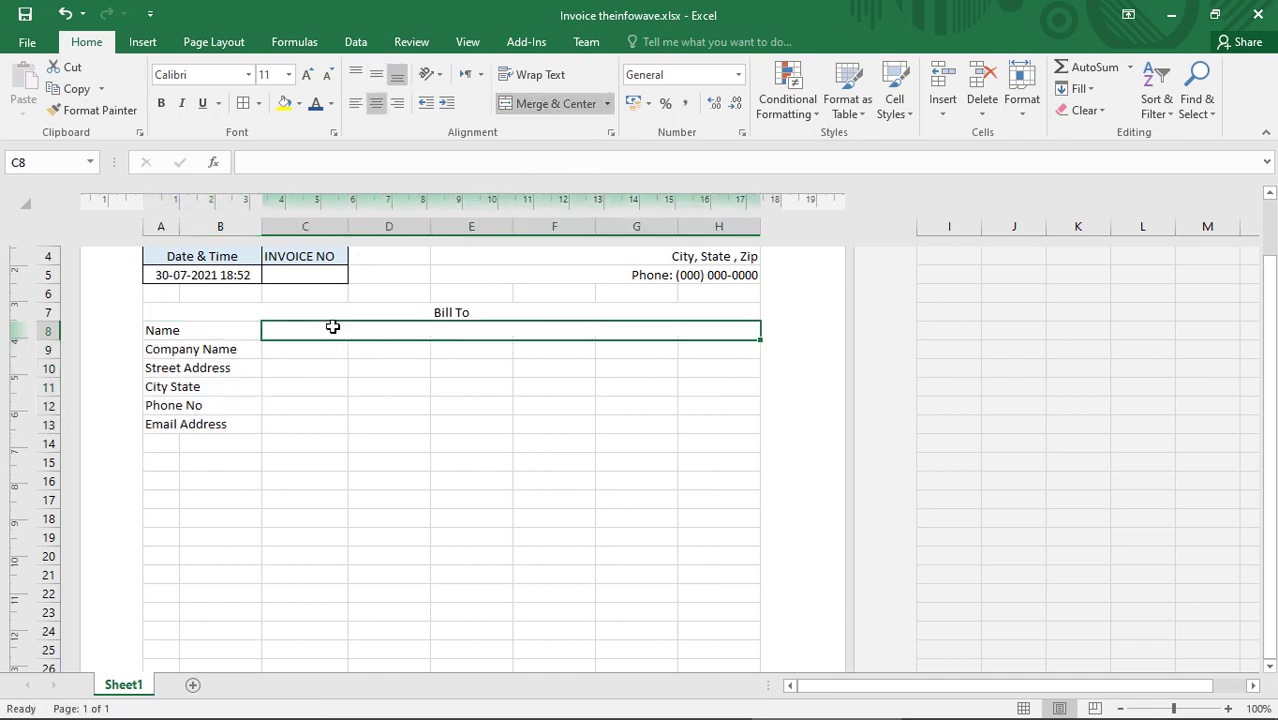
left_click(302, 358)
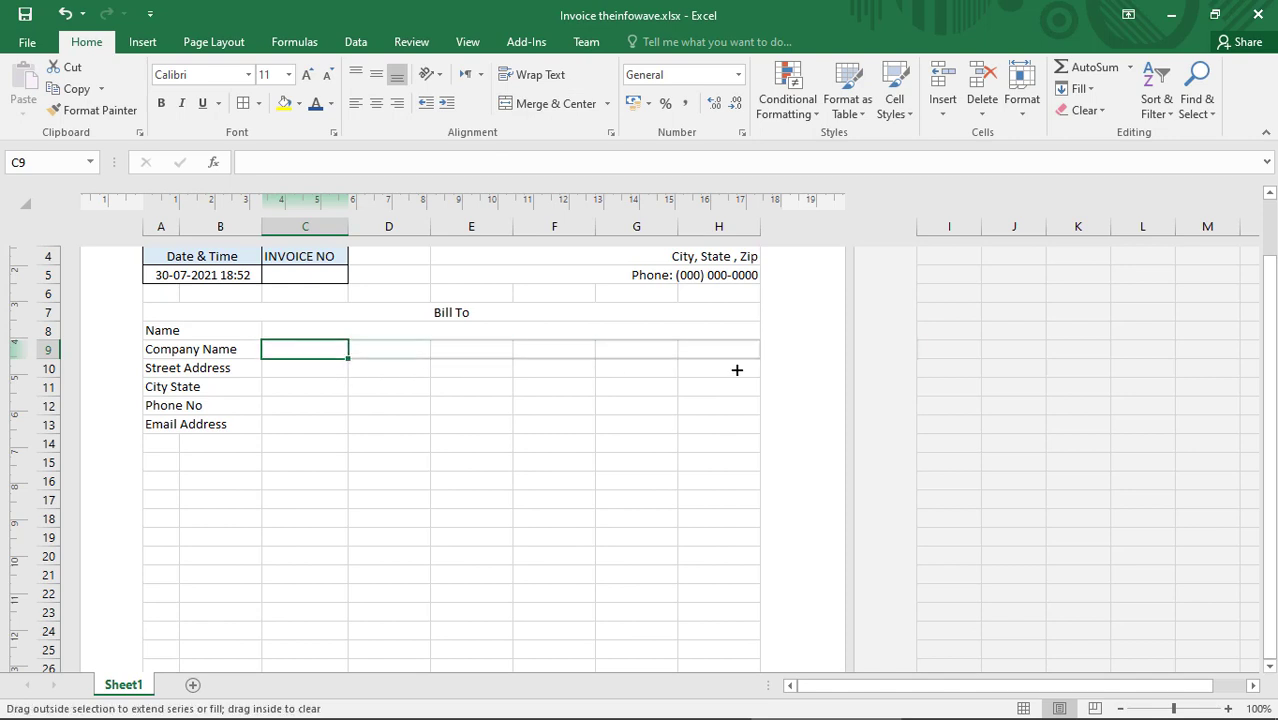
left_click_drag(347, 358, 760, 360)
left_click(538, 106)
left_click(317, 368)
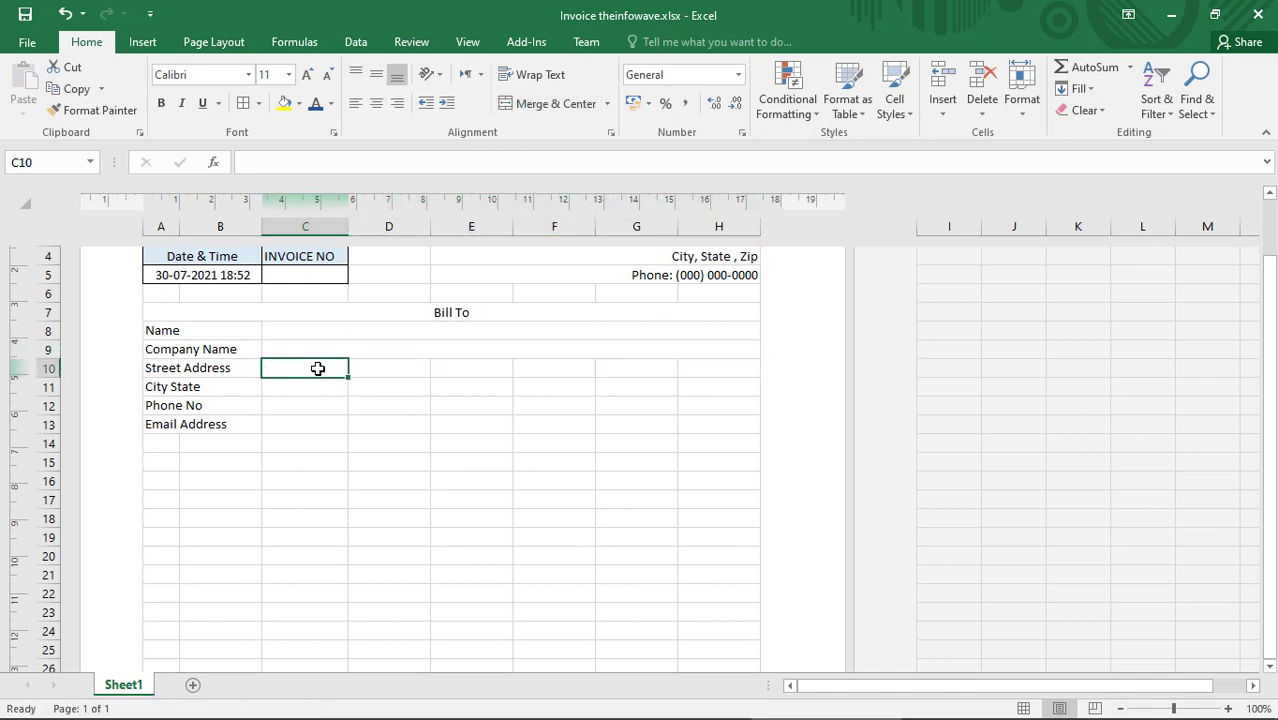
left_click_drag(346, 374, 760, 376)
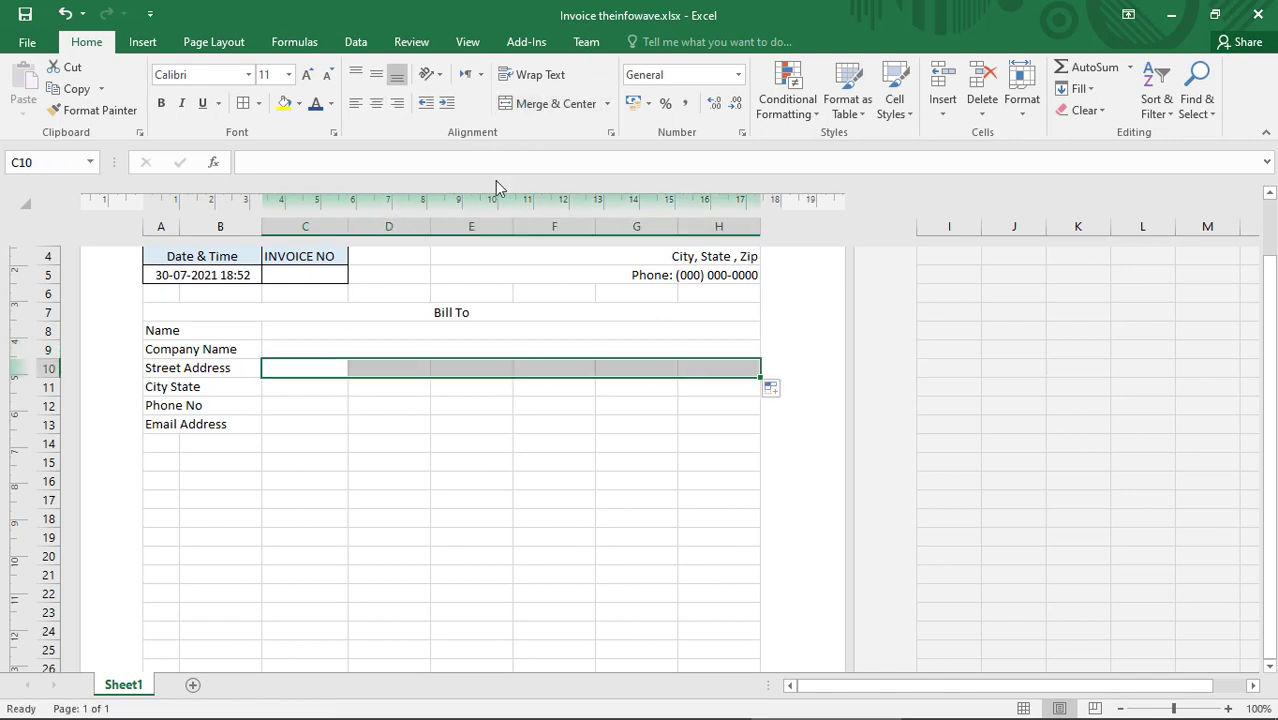
left_click(540, 104)
- Merge C11:H11, C12:H12 and C13:H13 into single entry cells
left_click(295, 386)
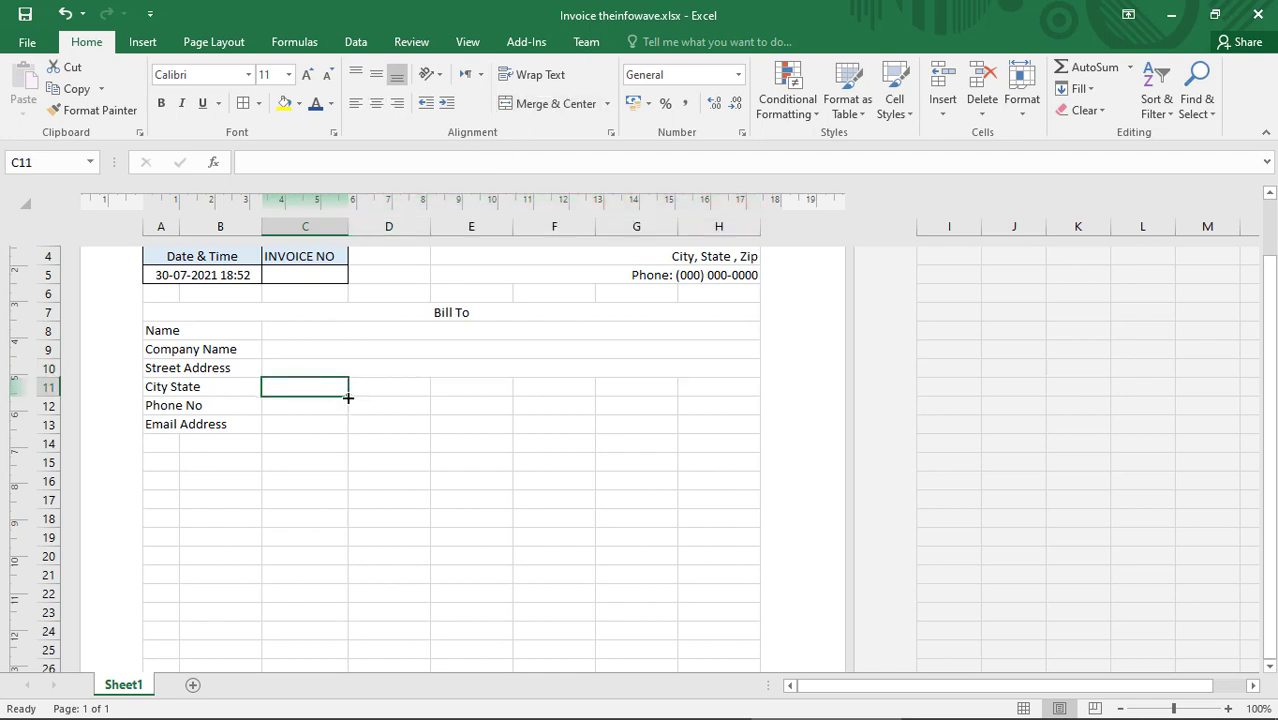
left_click_drag(347, 395, 758, 396)
left_click(546, 104)
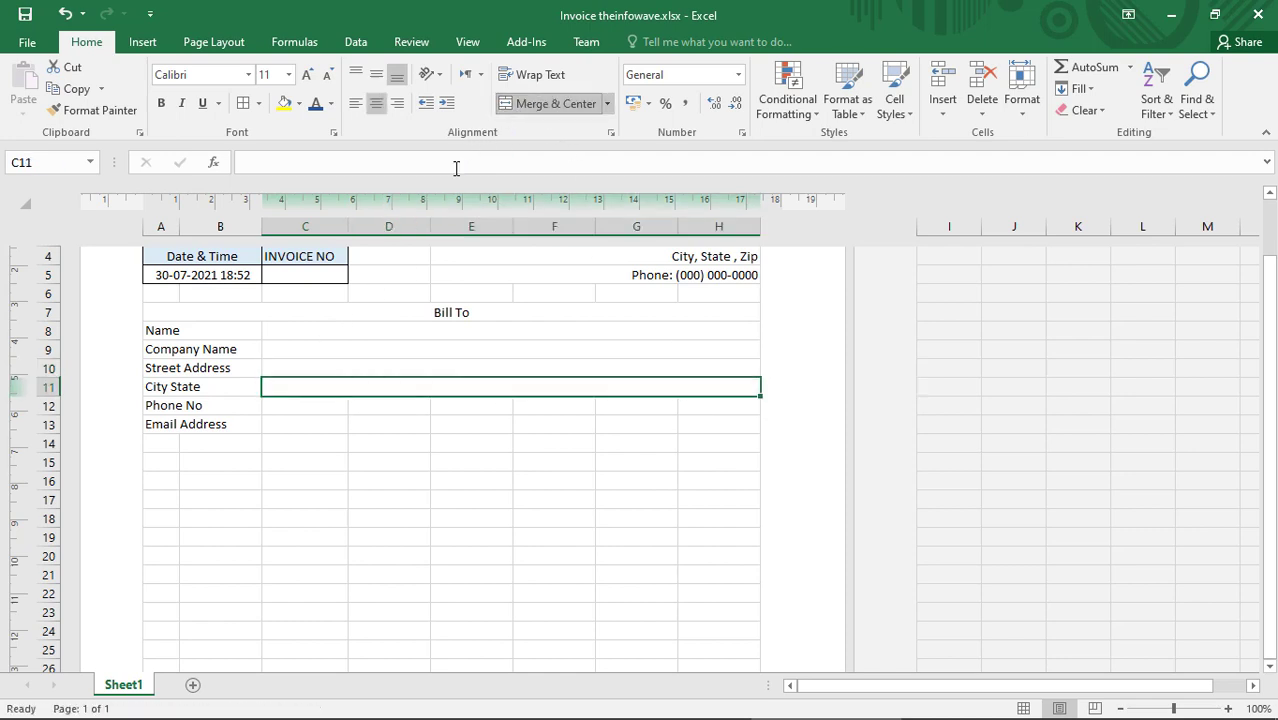
left_click(312, 405)
left_click_drag(347, 414, 758, 412)
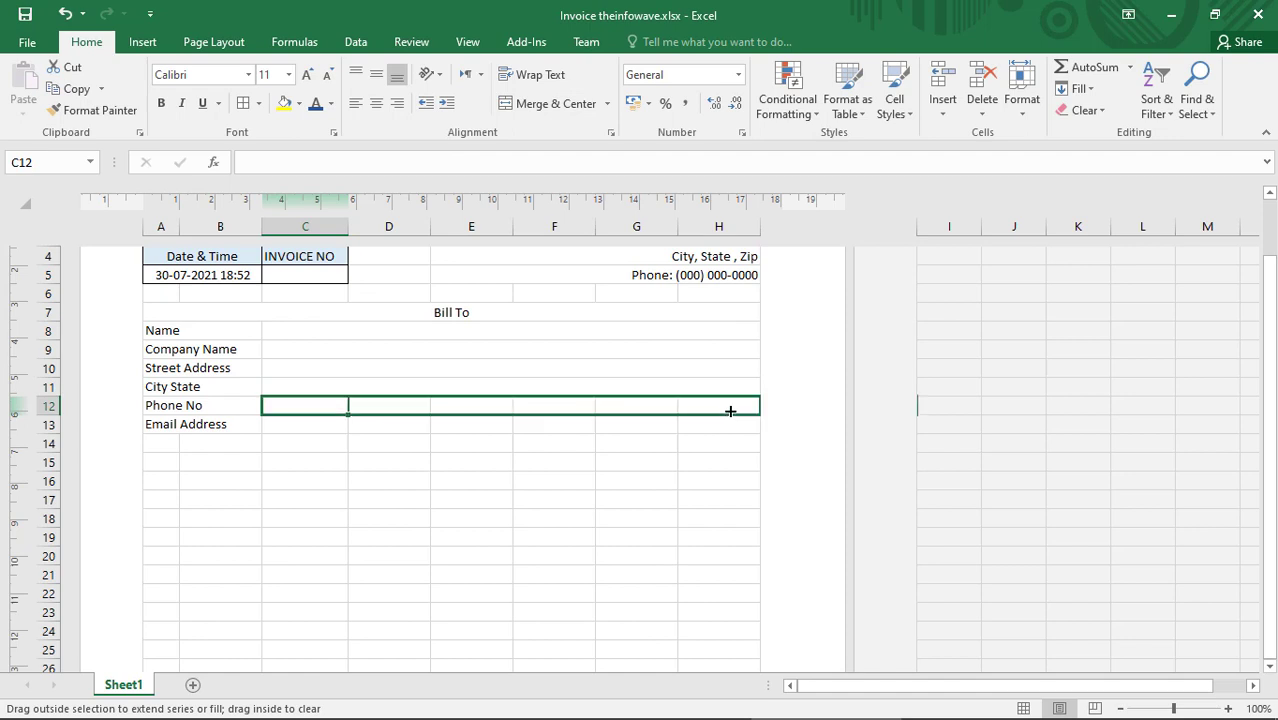
left_click(540, 104)
left_click(295, 424)
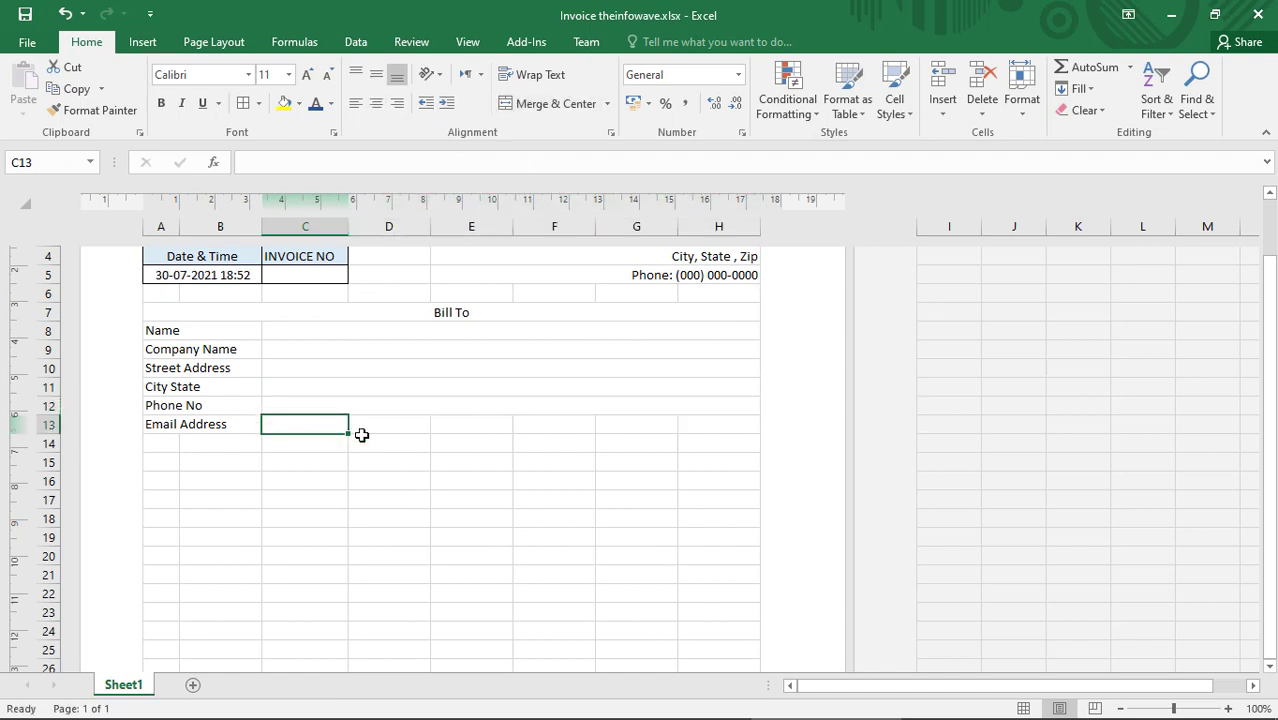
left_click_drag(349, 436, 740, 430)
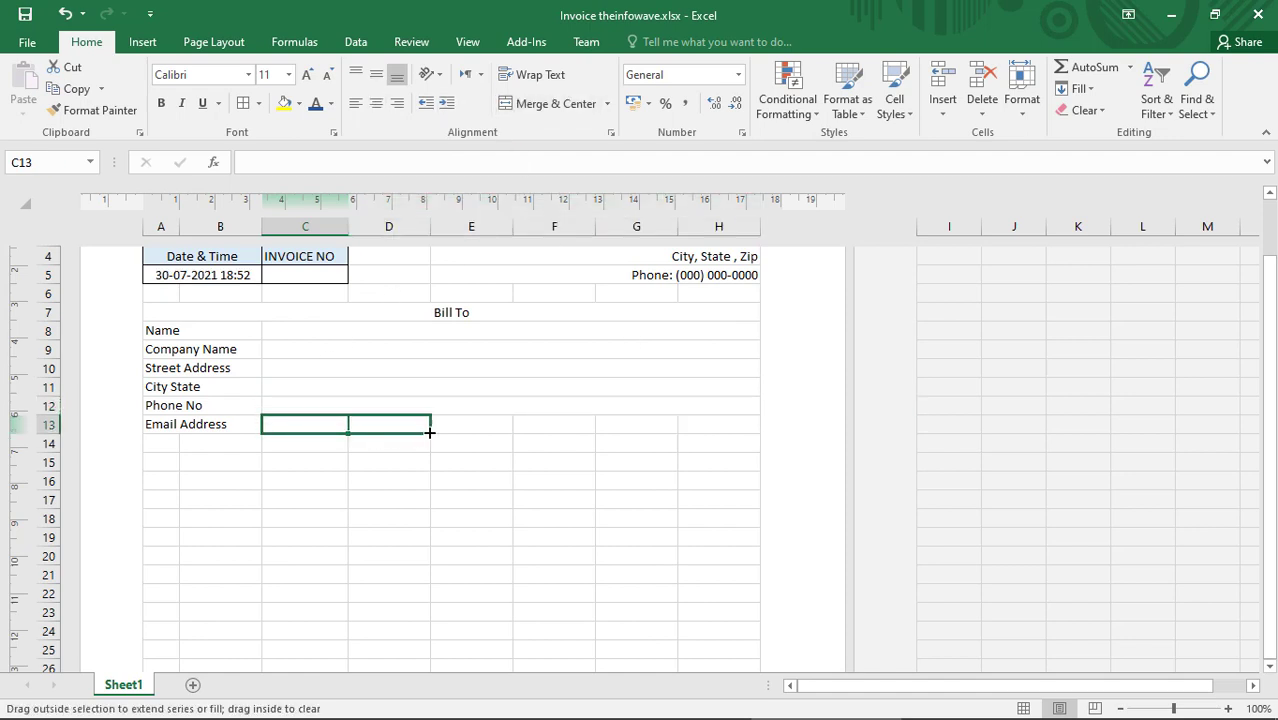
left_click(546, 104)
- Apply All Borders to the Bill To block A7:H13
left_click_drag(151, 309, 478, 431)
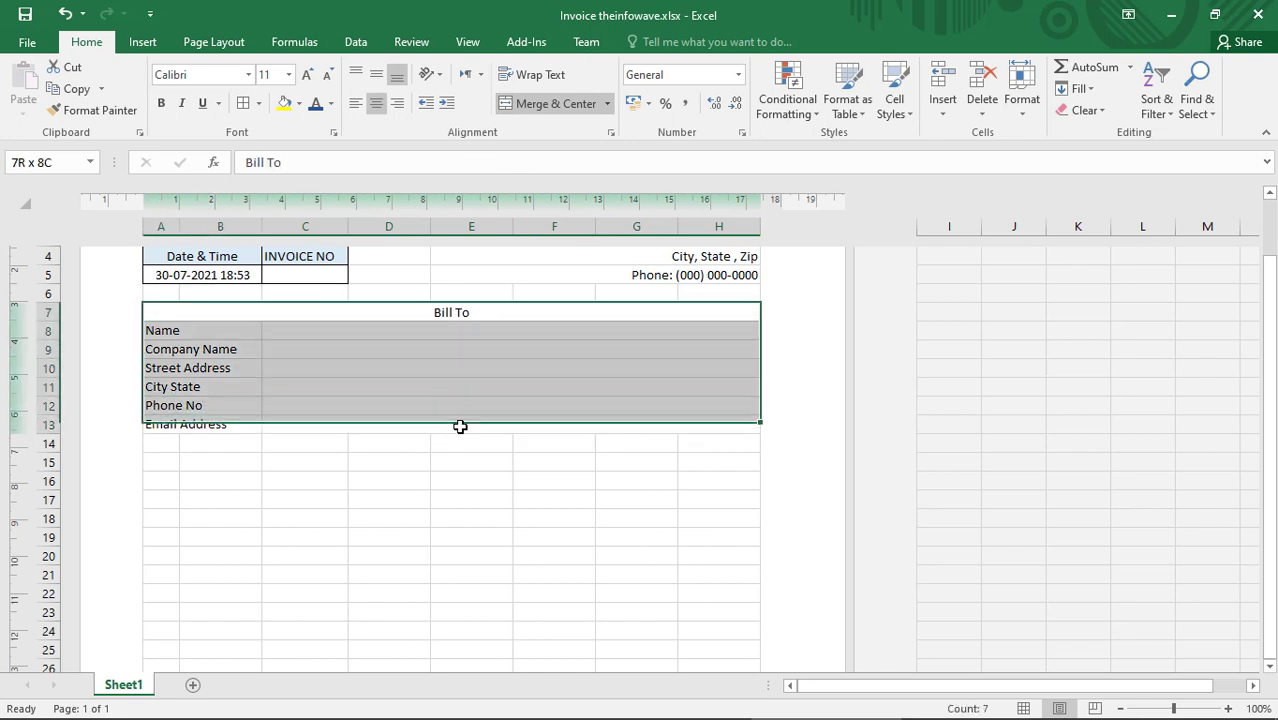
left_click(259, 104)
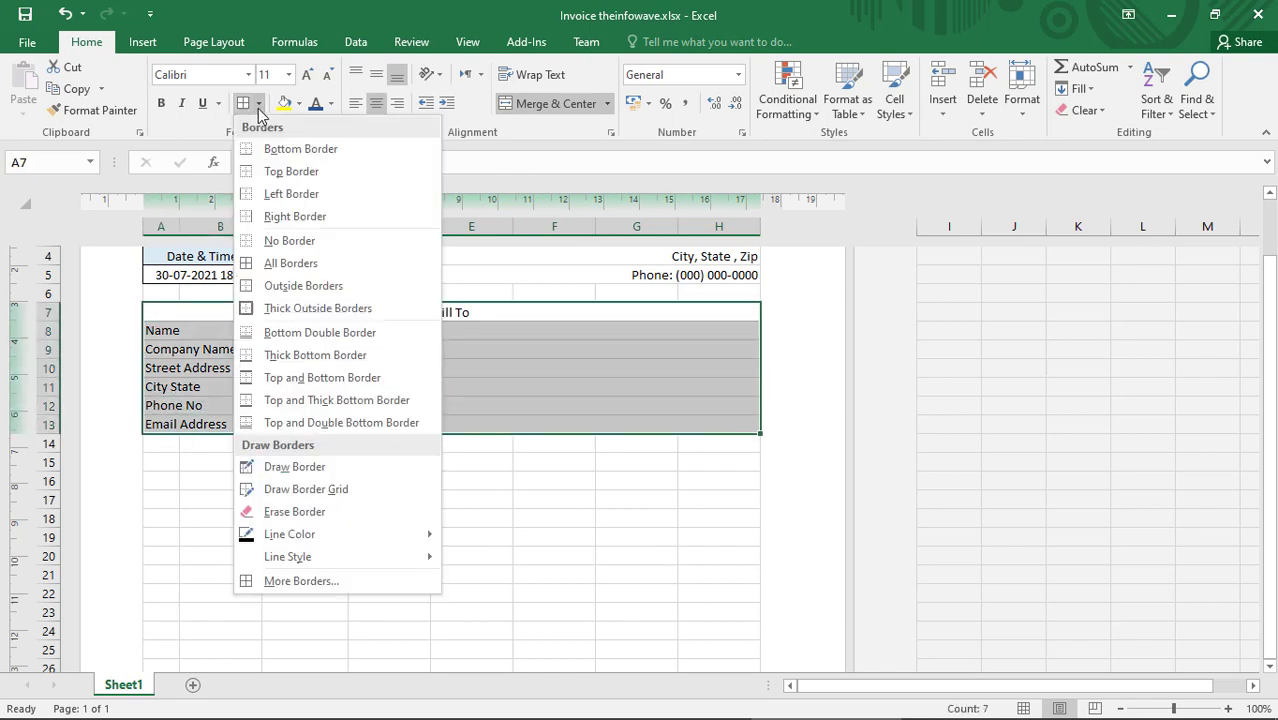
left_click(281, 270)
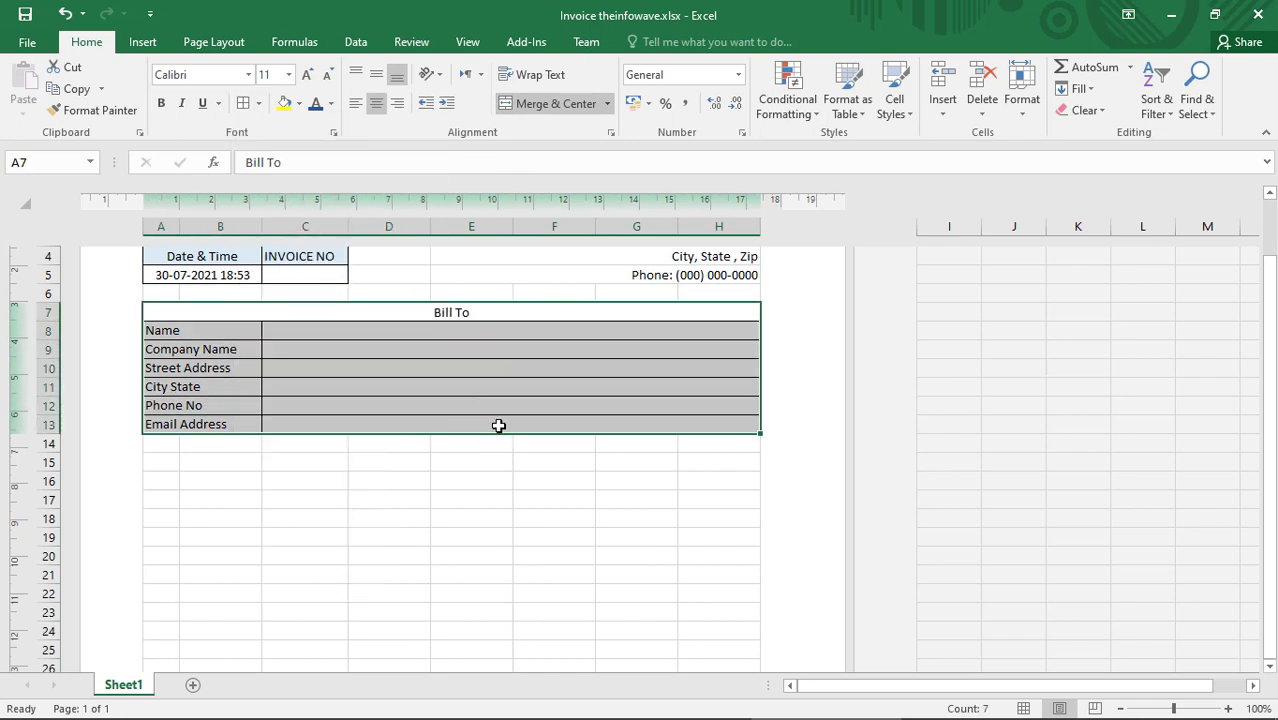
- Apply the 20% - Accent1 cell style to the Bill To header and labels A8:A13
left_click(150, 312)
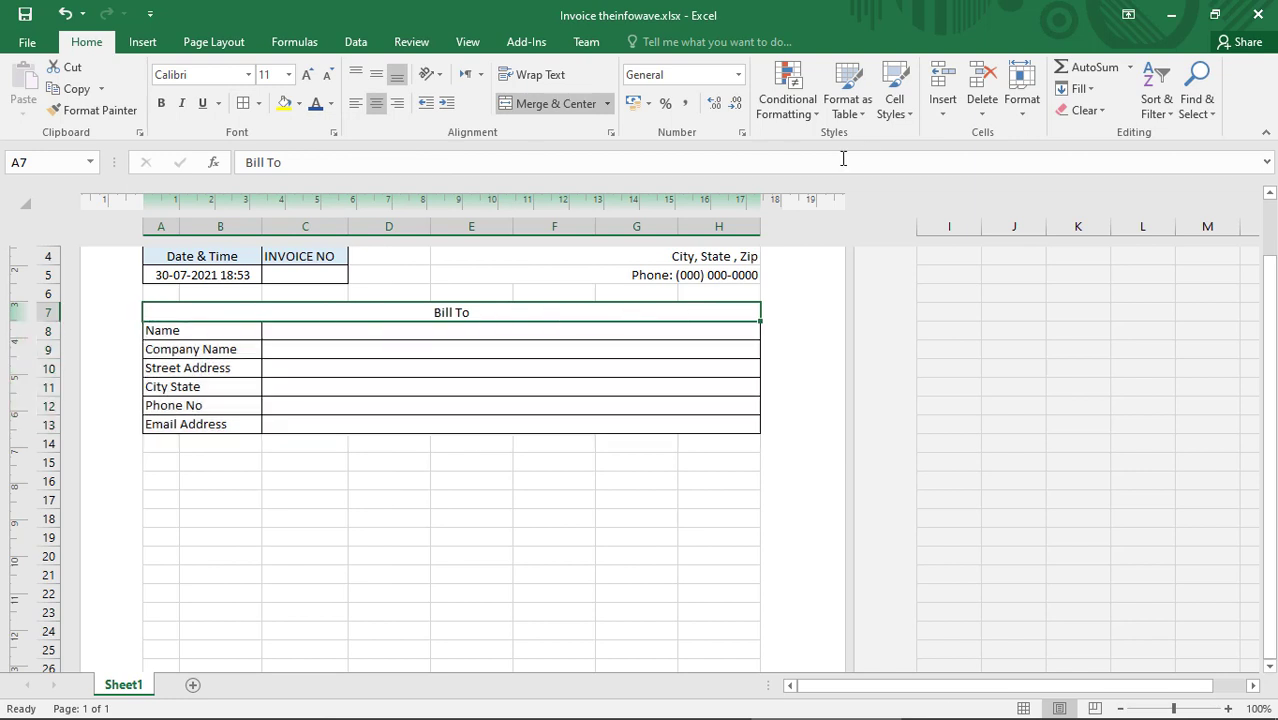
left_click(894, 100)
left_click(720, 326)
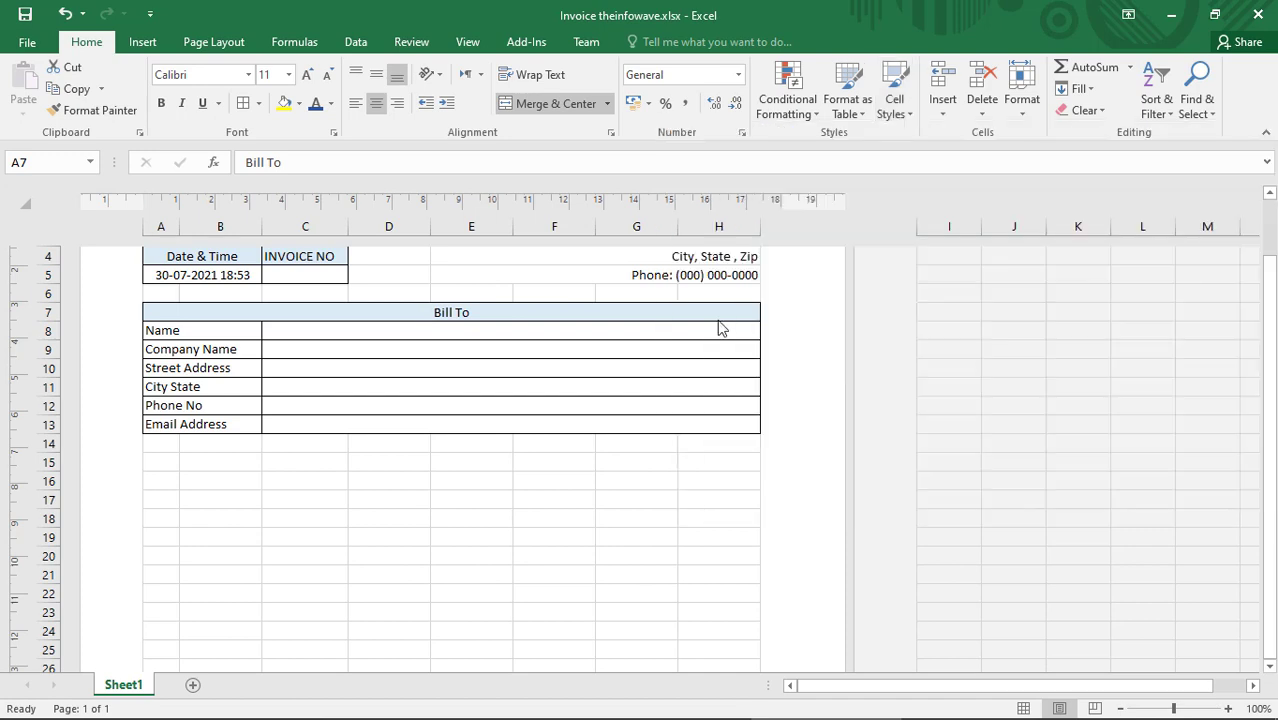
left_click_drag(245, 350, 240, 420)
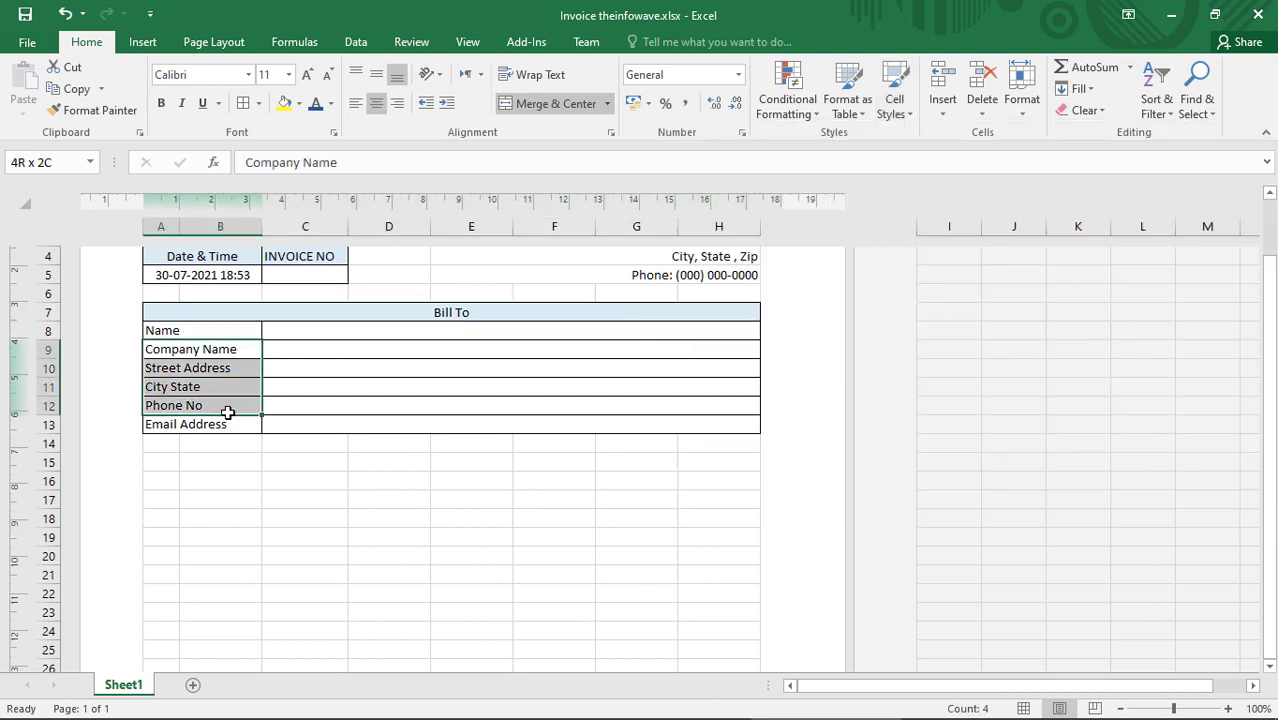
left_click(237, 470)
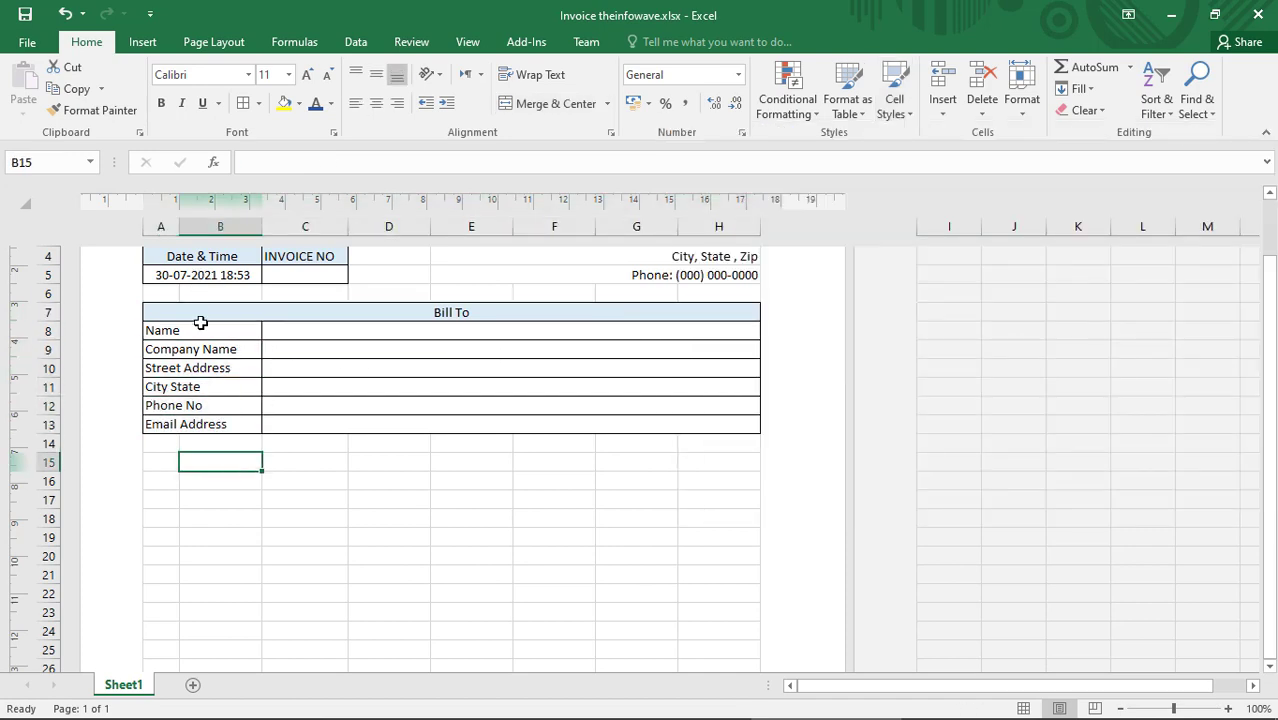
left_click_drag(200, 323, 200, 420)
left_click(910, 117)
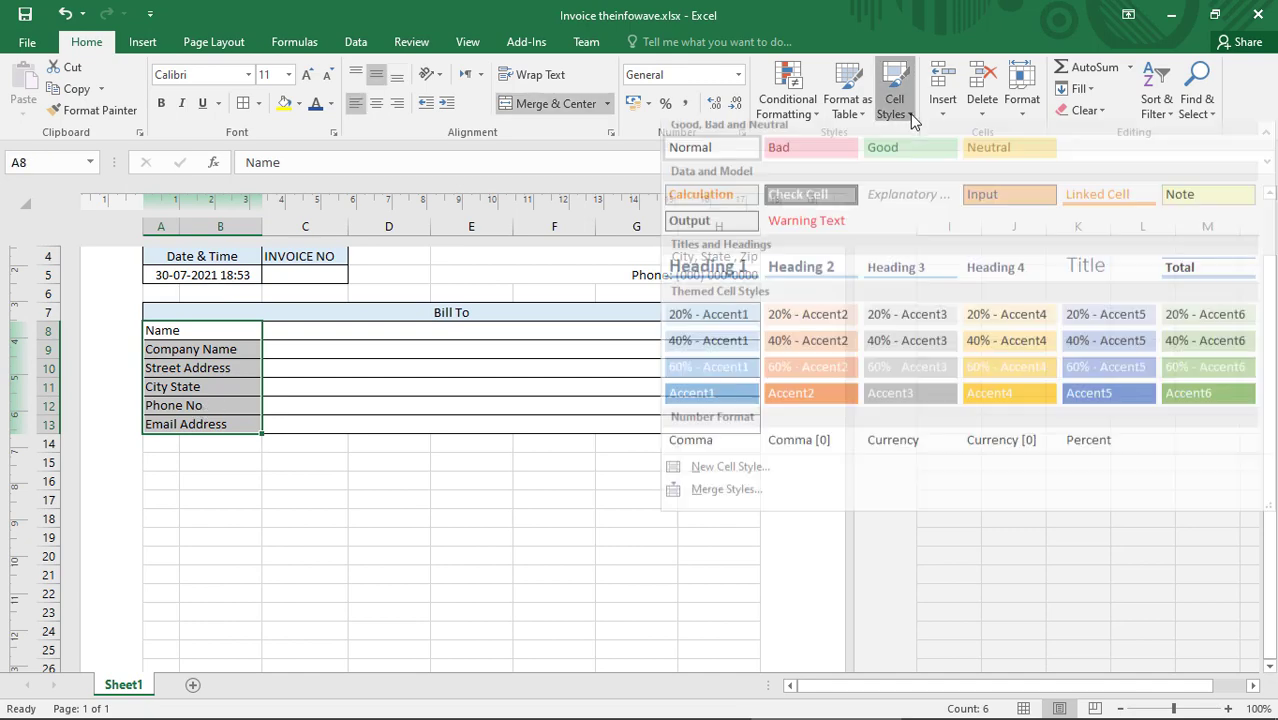
left_click(690, 318)
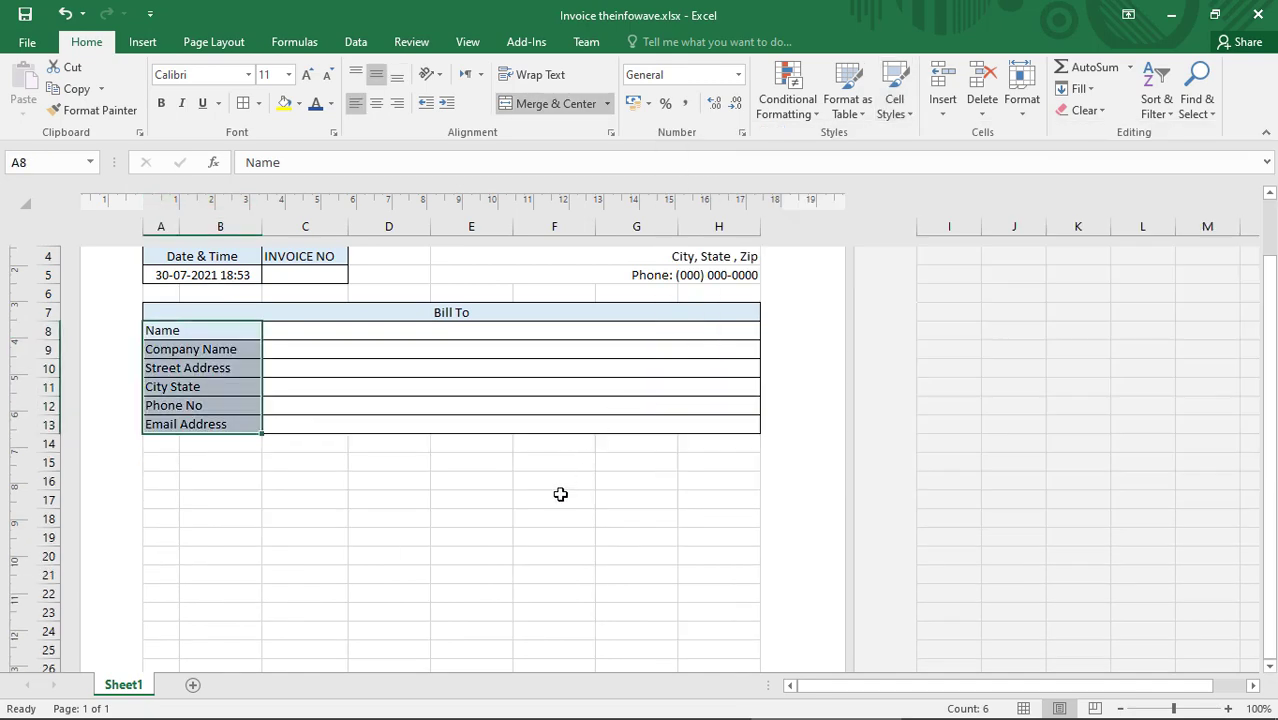
left_click(300, 505)
- Enter SL No. in A16 and Product Description in B16:E16 merged
left_click(162, 479)
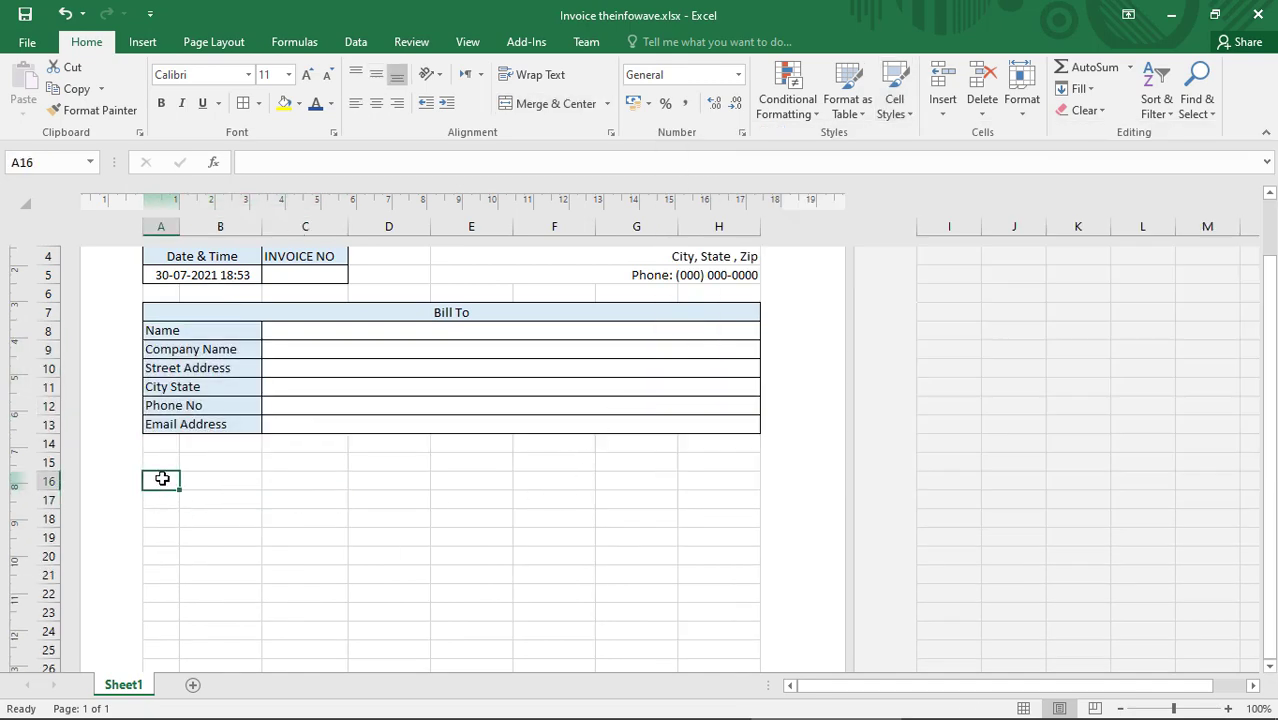
left_click_drag(180, 227, 185, 229)
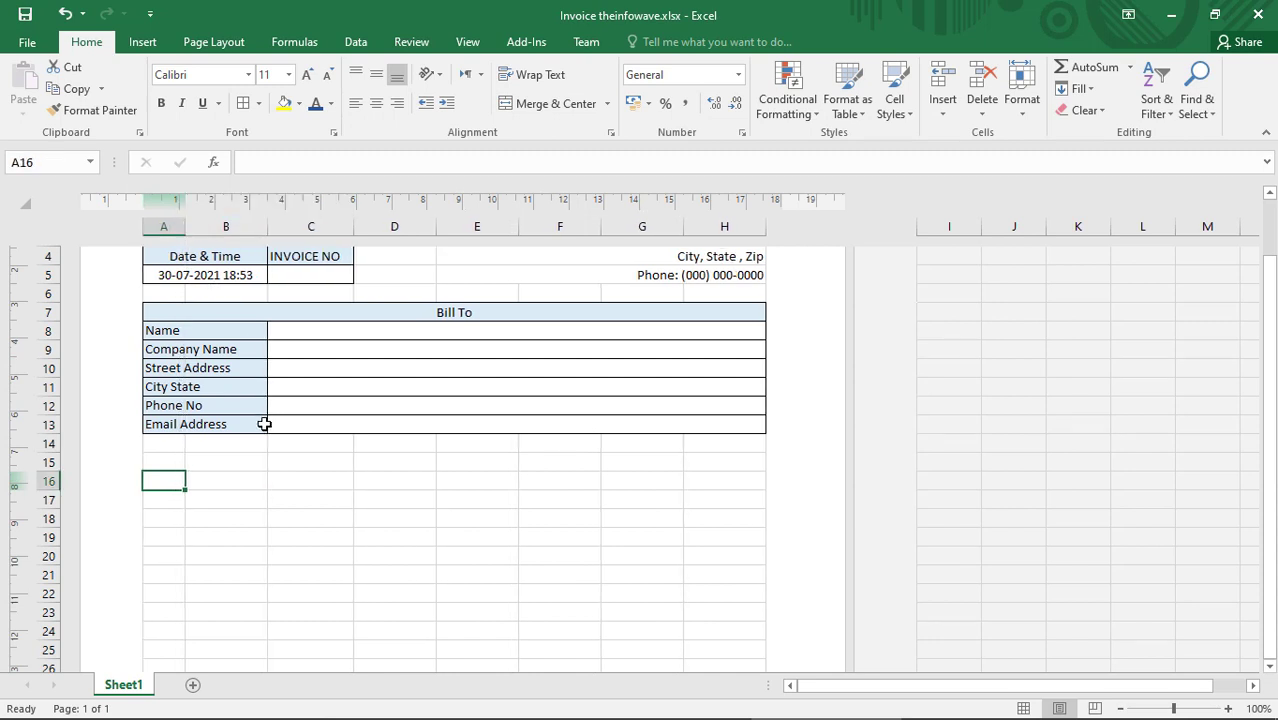
type("SL No.")
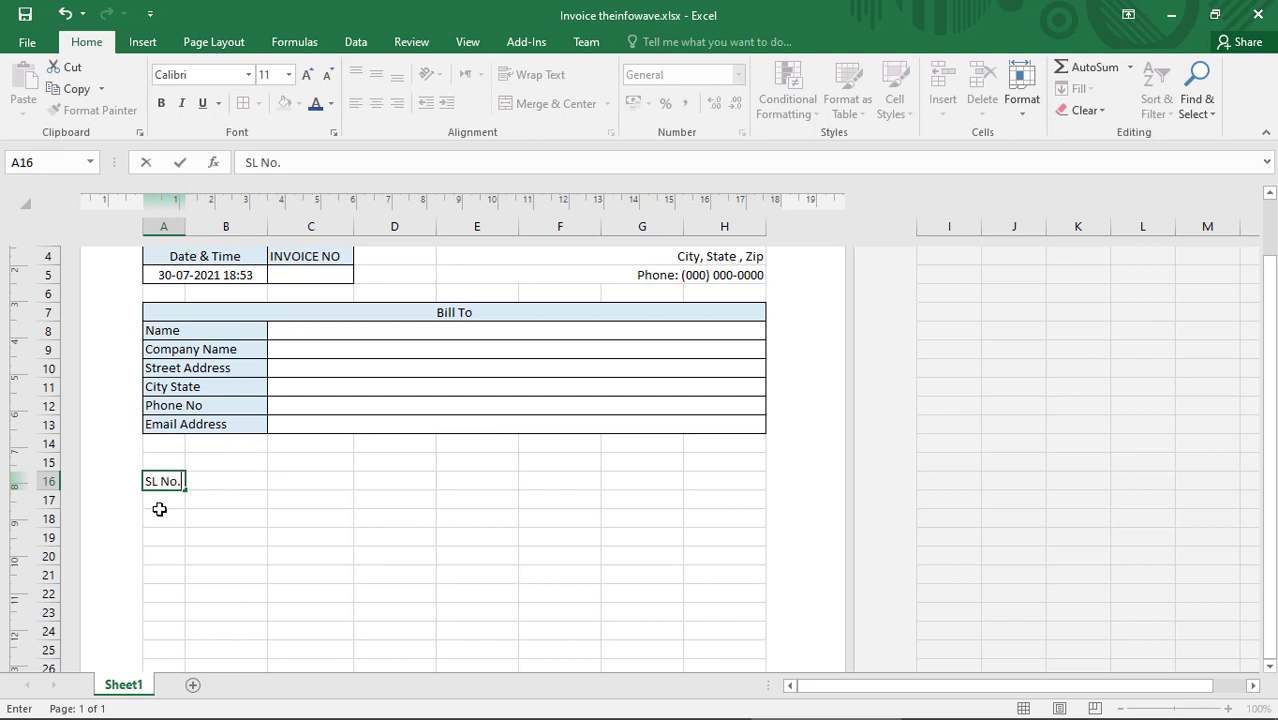
left_click(160, 512)
left_click(205, 481)
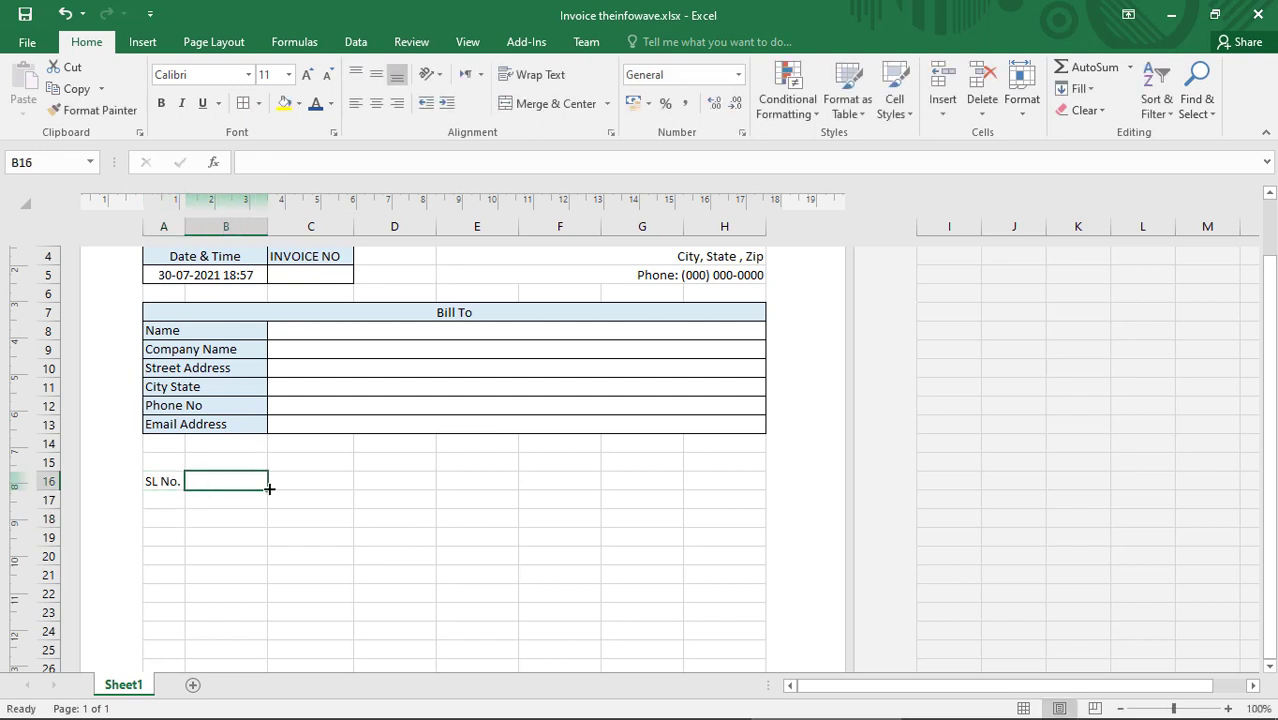
left_click_drag(266, 490, 510, 488)
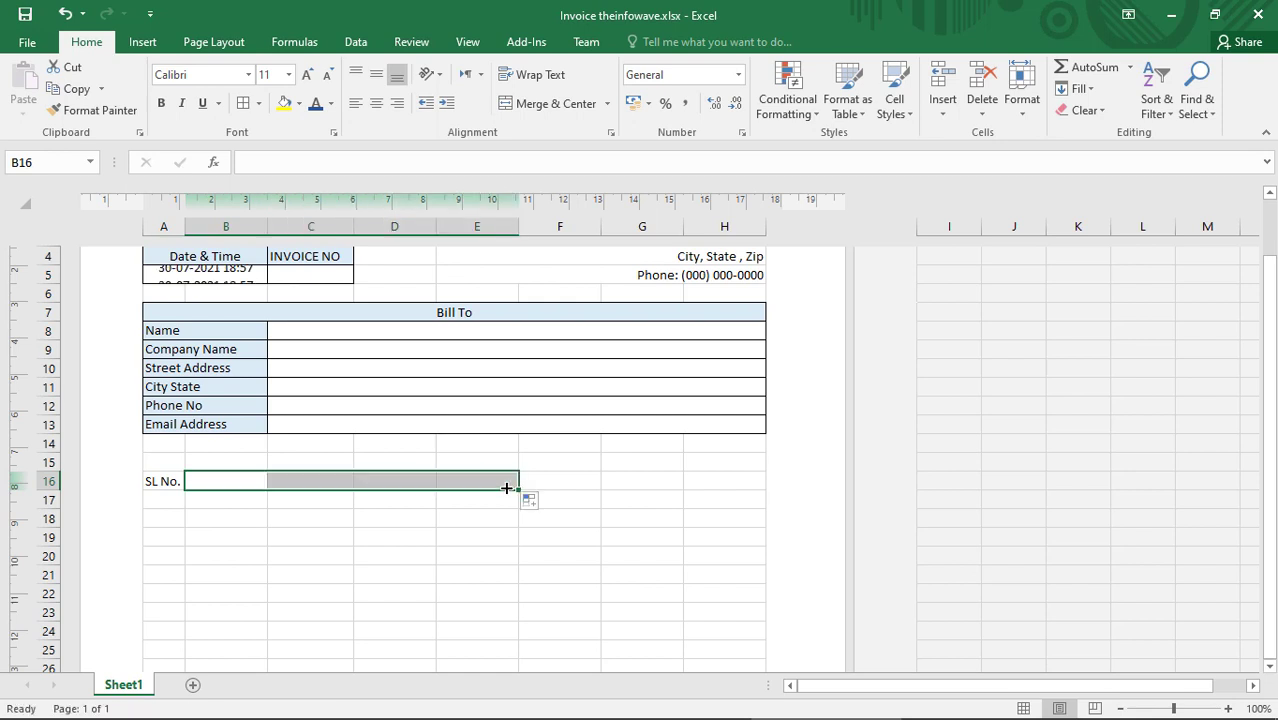
left_click(549, 104)
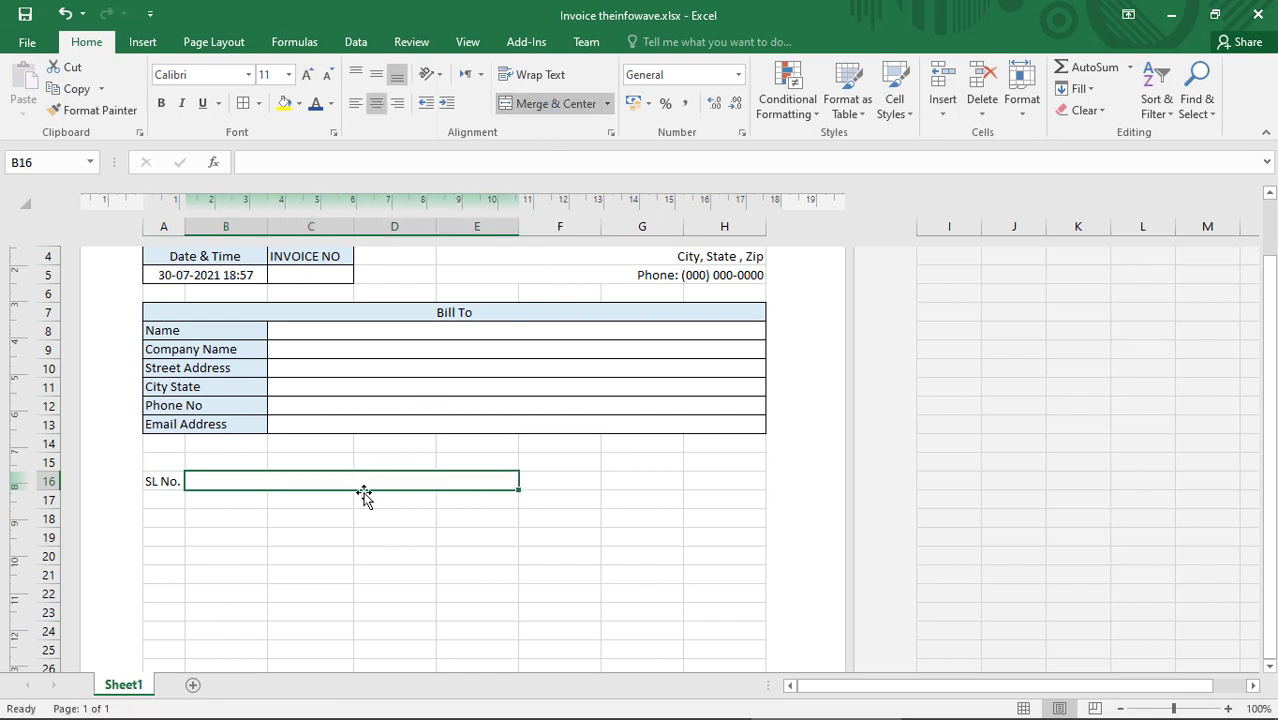
type("Producr")
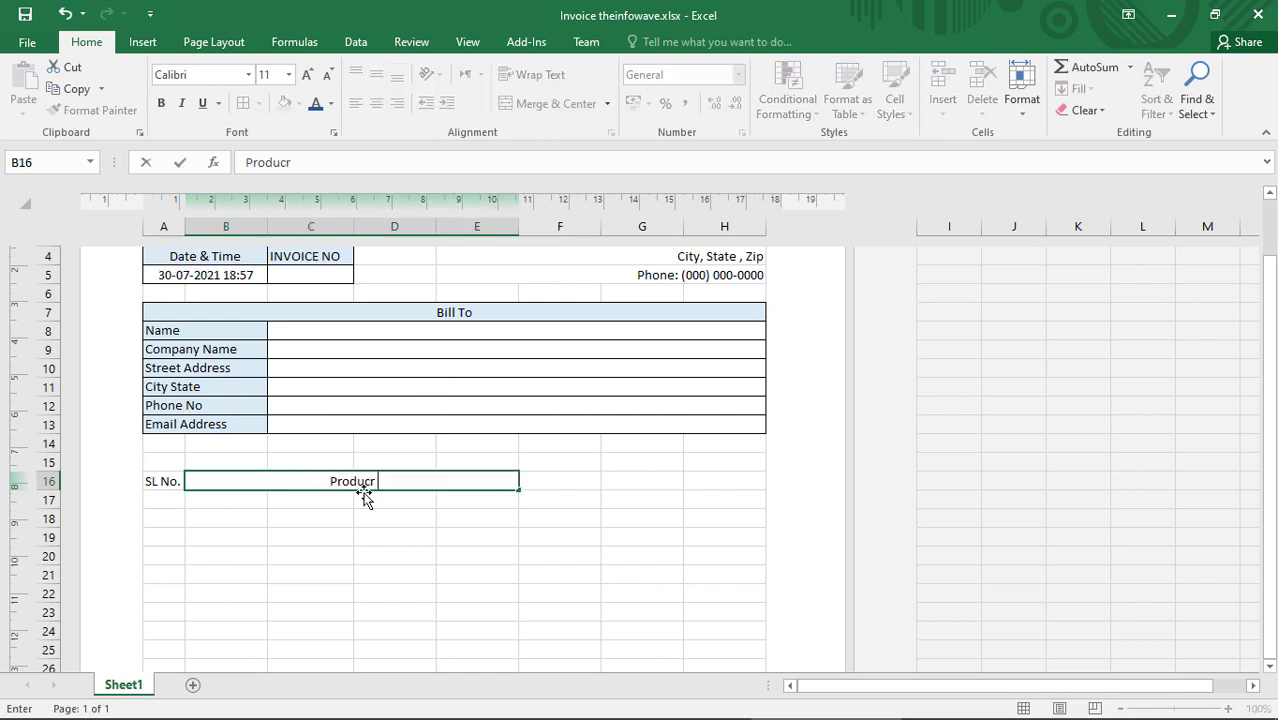
key("BackSpace")
type("t D")
key("BackSpace")
key("BackSpace")
key("BackSpace")
type("t Descri")
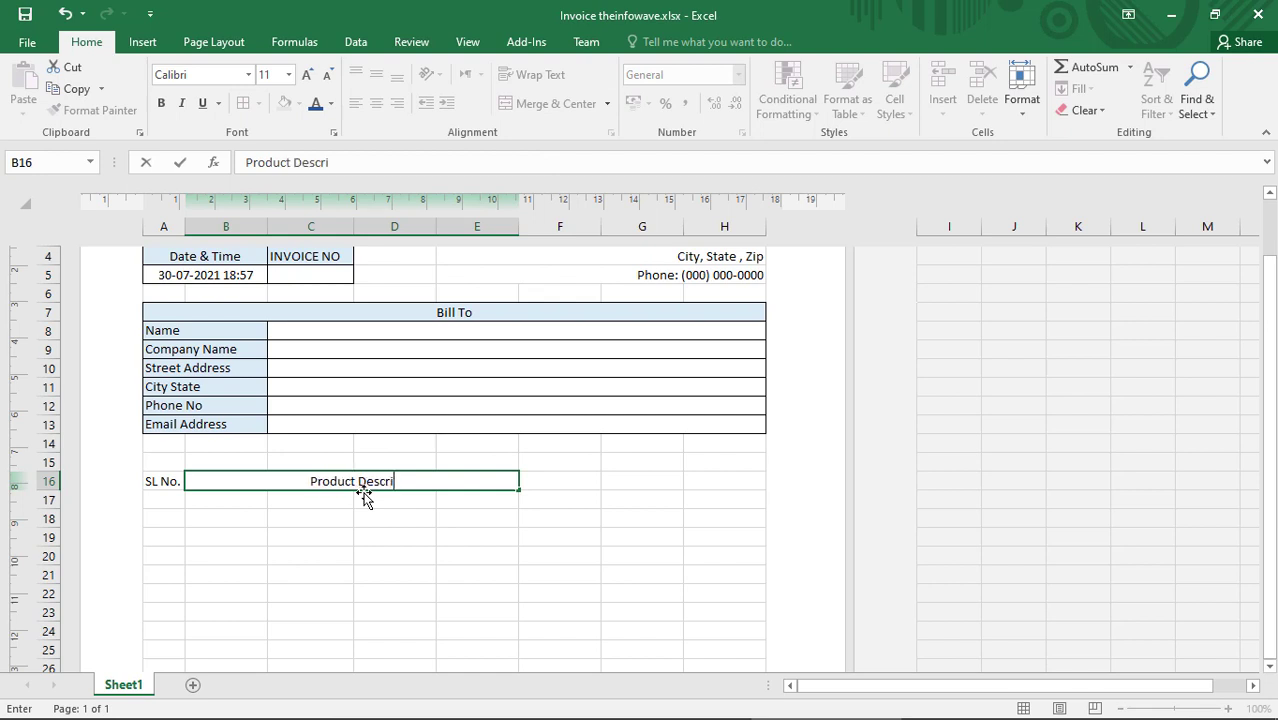
type("ption")
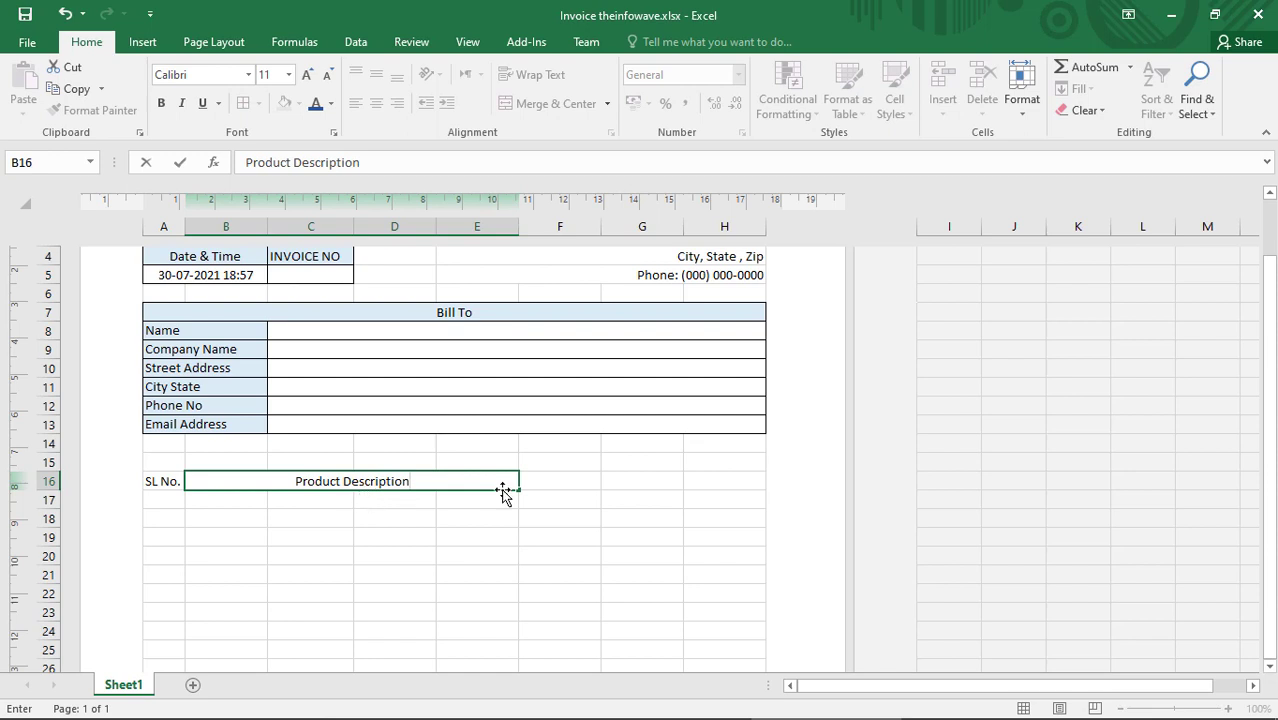
- Type the headings Price, Ammount and Quantity in F16, G16 and H16
left_click(542, 478)
type("Price")
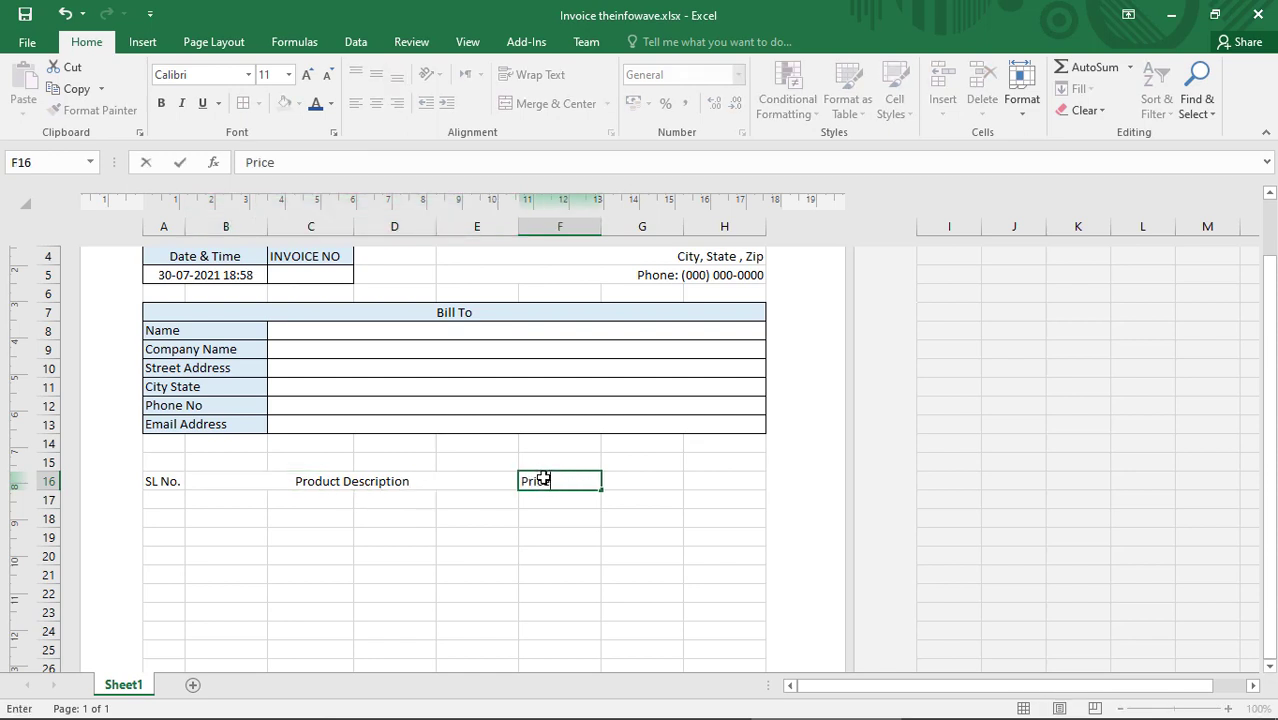
left_click(631, 479)
type("Ammount")
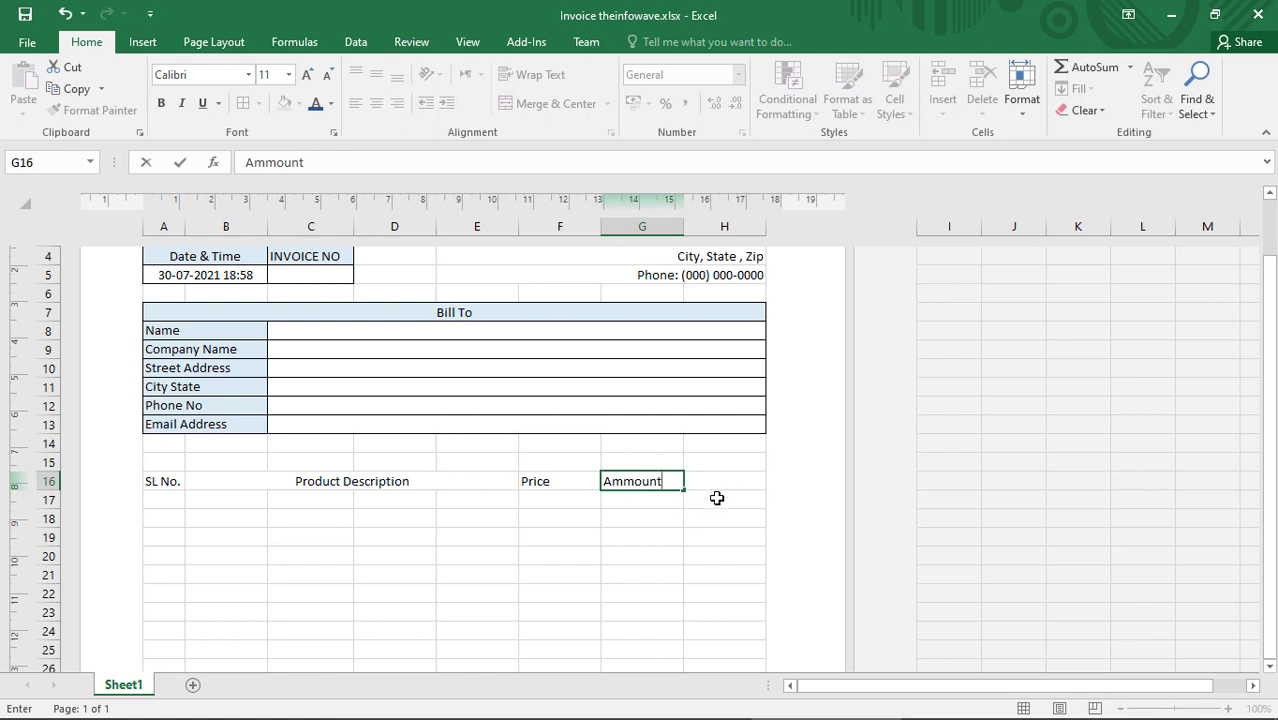
left_click(718, 481)
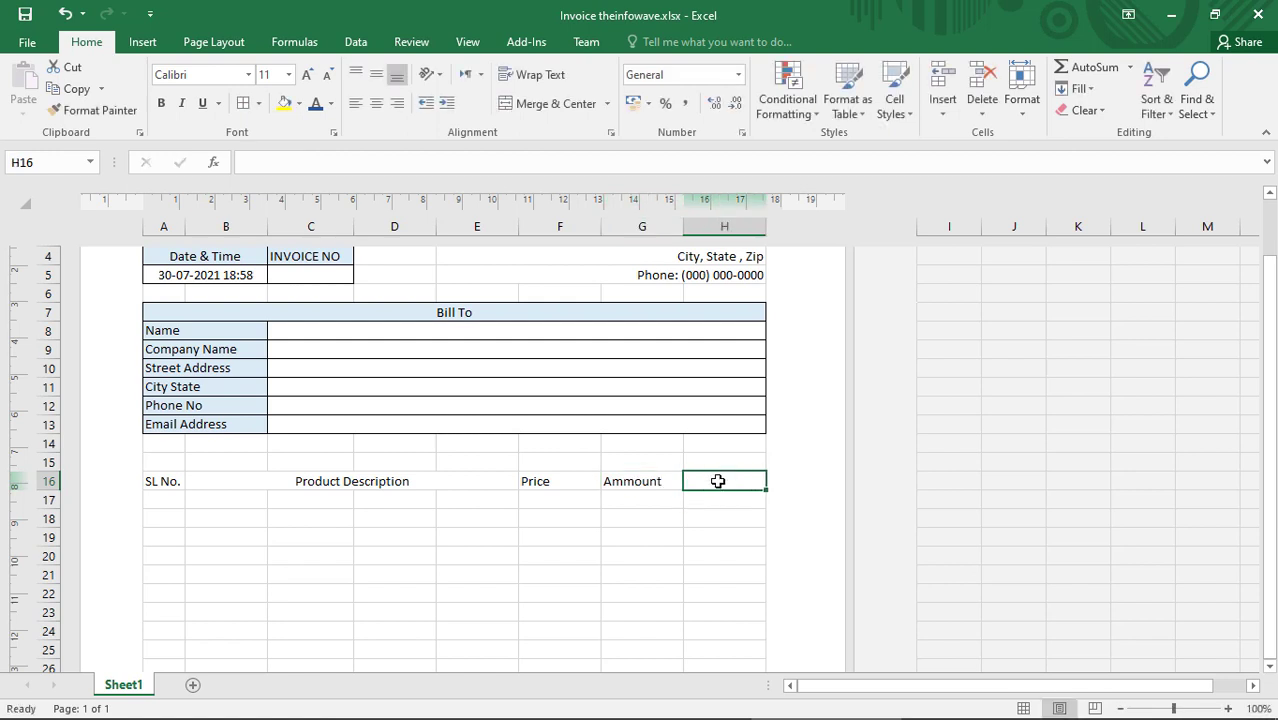
type("Quantity")
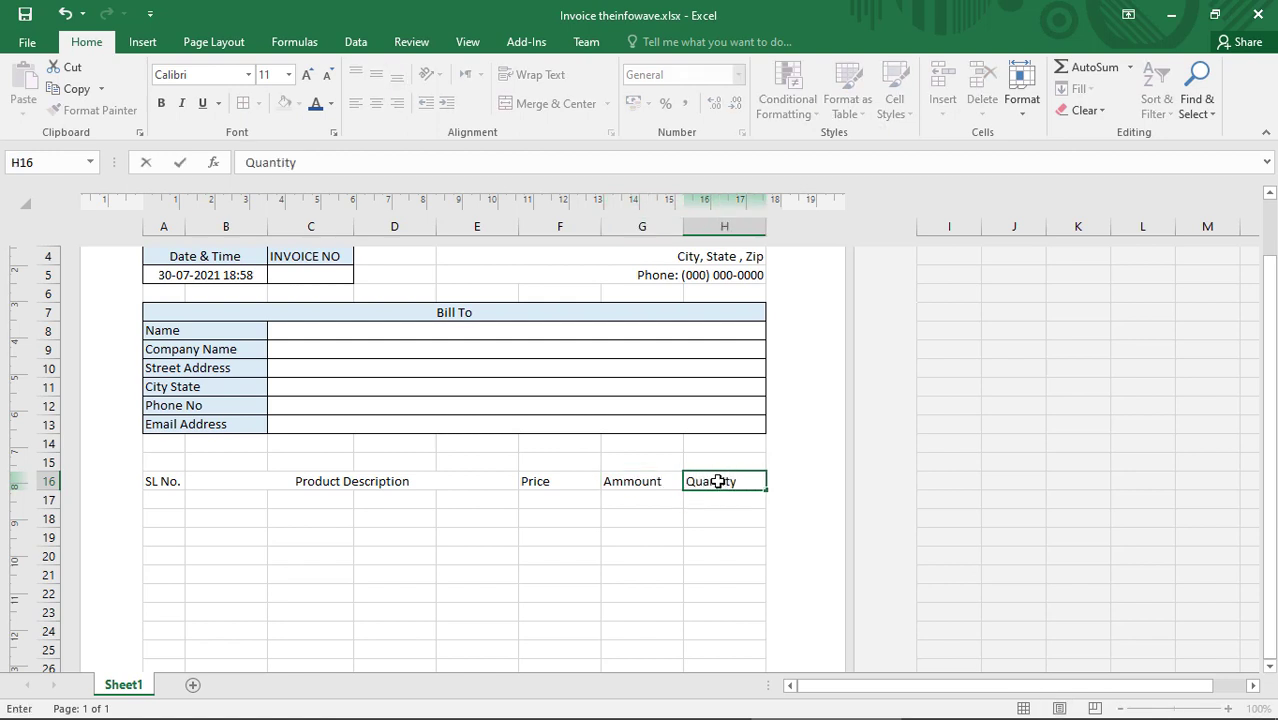
- Apply the 20% - Accent1 cell style to the header row A16:H16
left_click(150, 481)
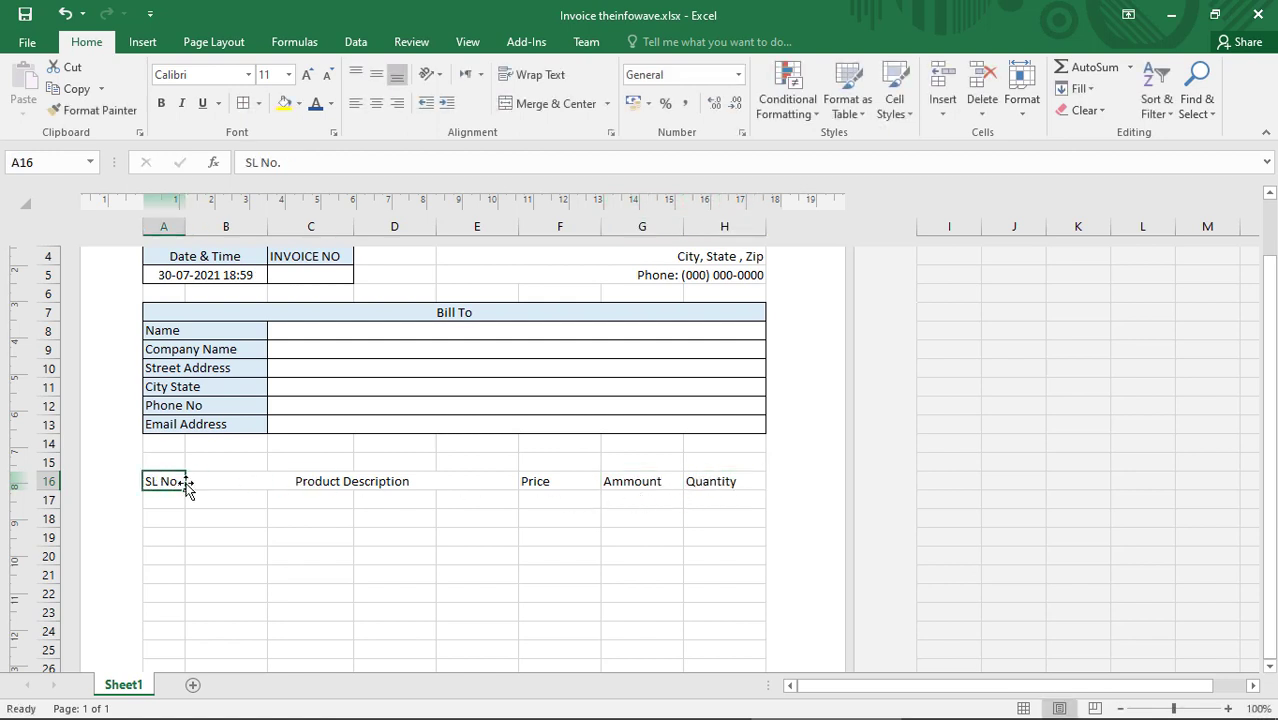
key("Right")
left_click_drag(169, 483, 735, 481)
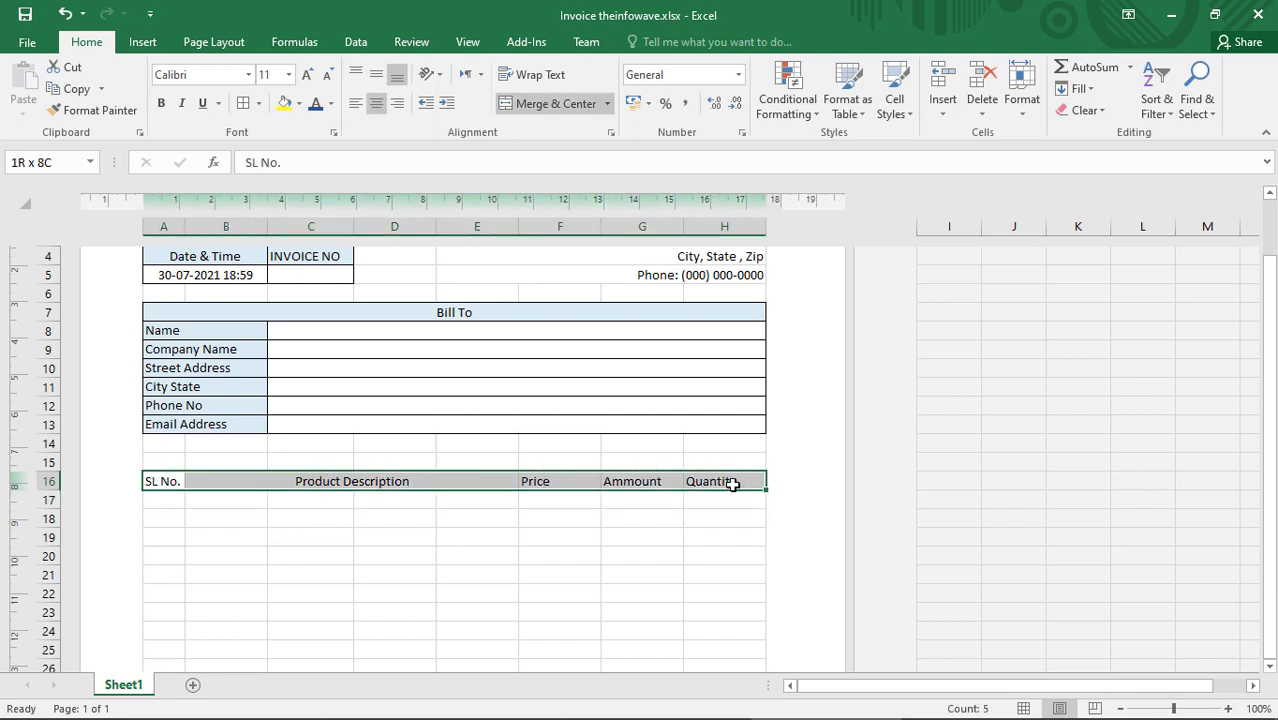
left_click(910, 112)
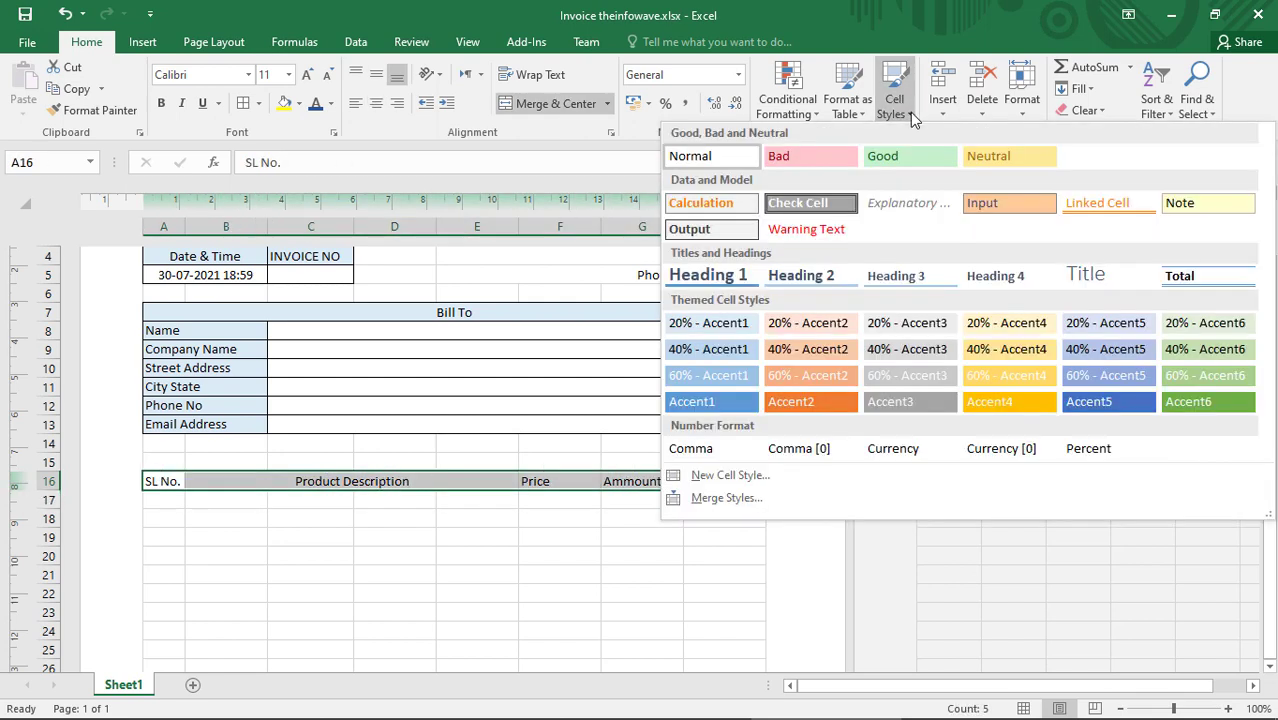
left_click(703, 330)
- Merge columns B to E in rows 17 through 20
left_click(207, 508)
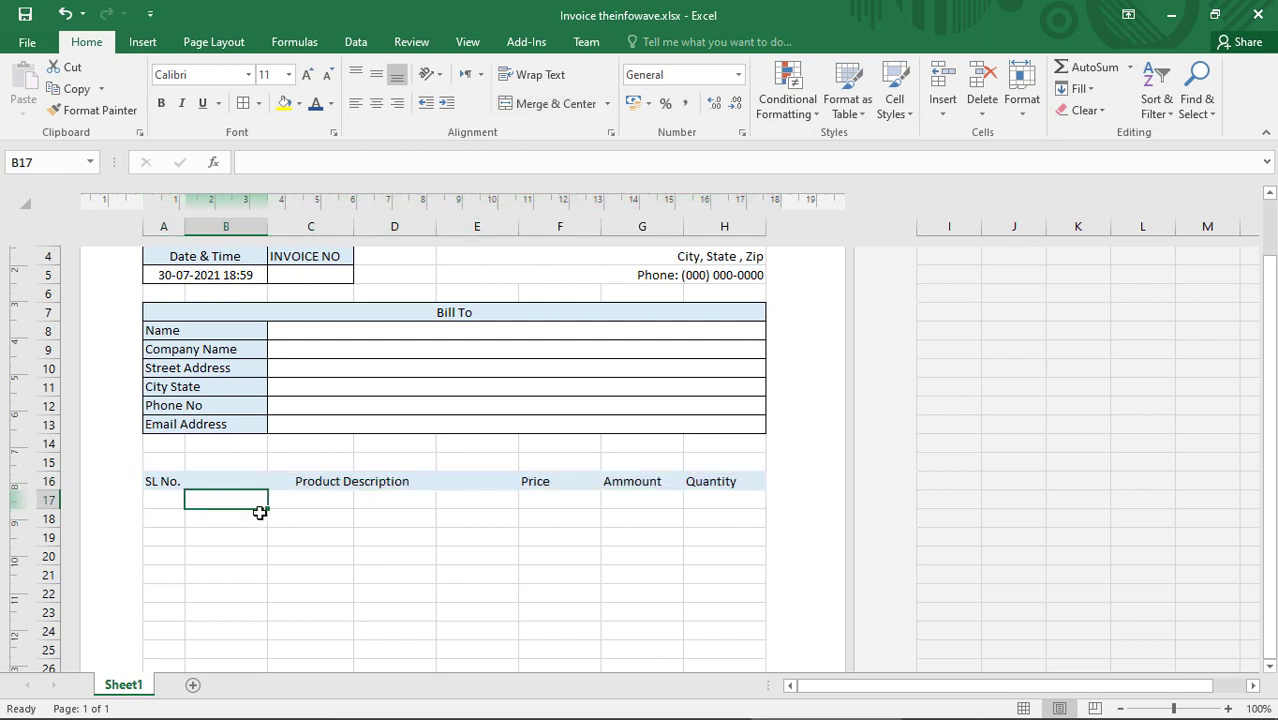
scroll(266, 510, "down", 2)
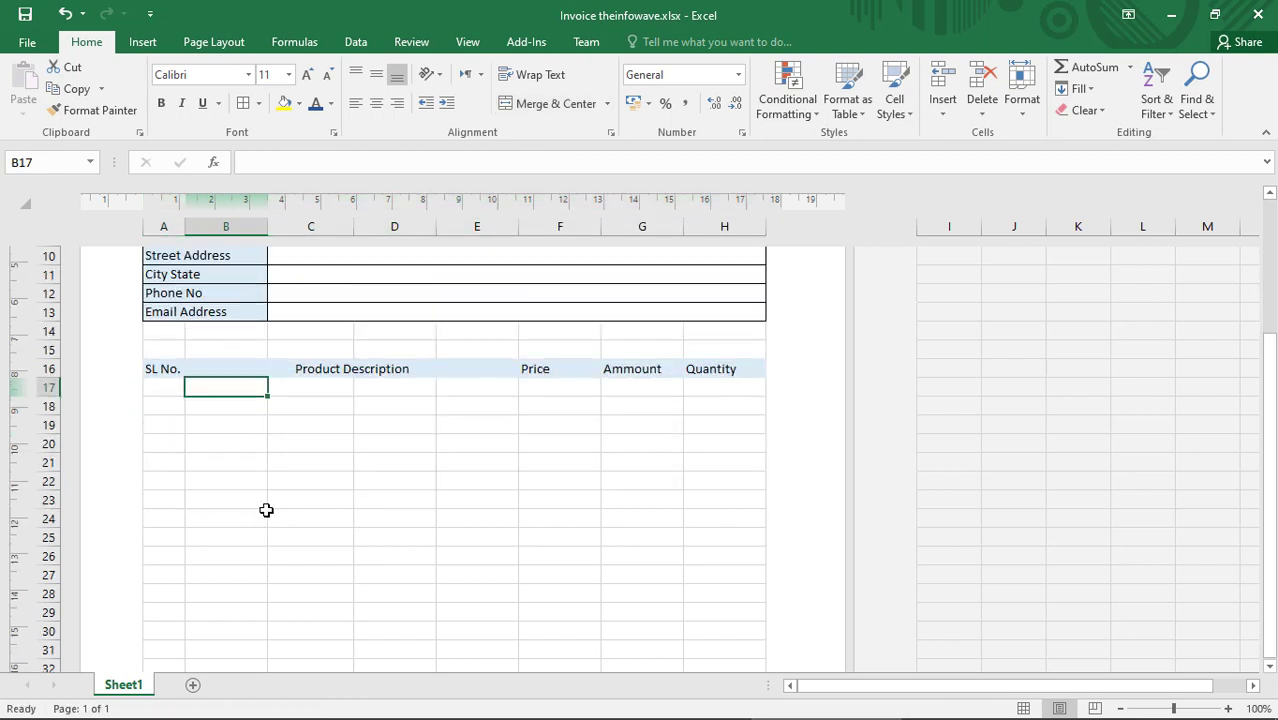
left_click(288, 392)
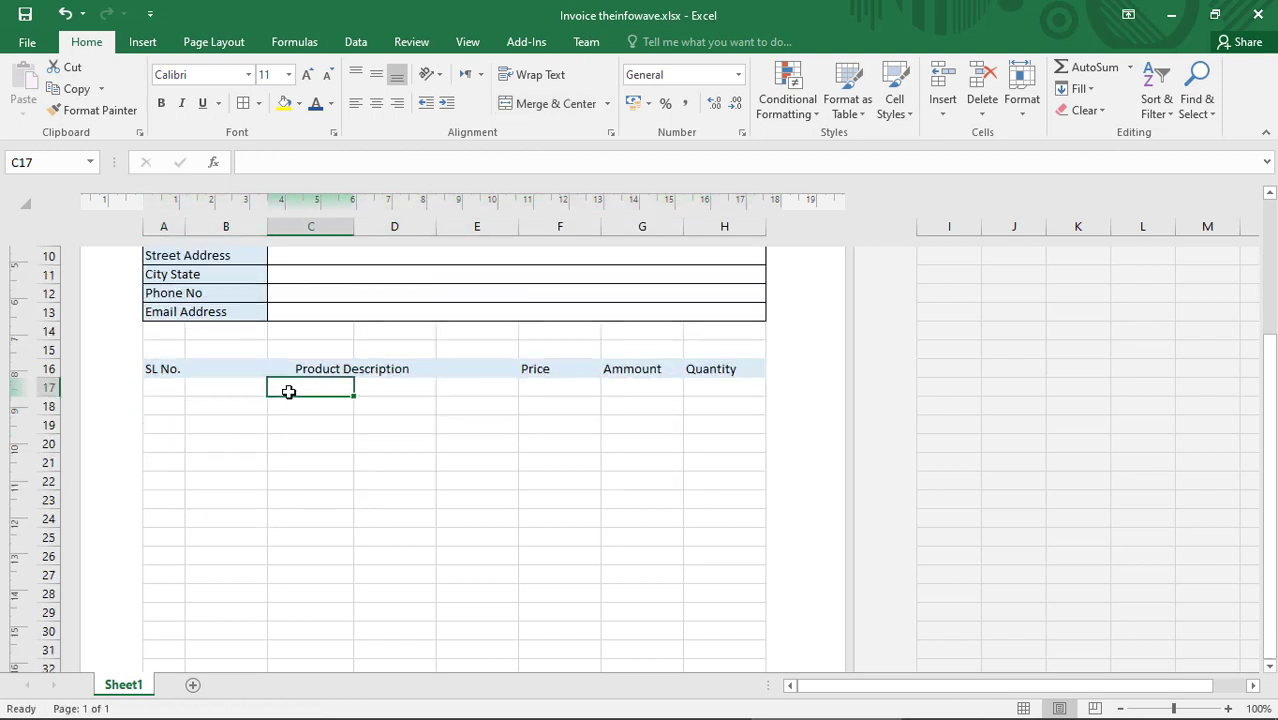
left_click(204, 392)
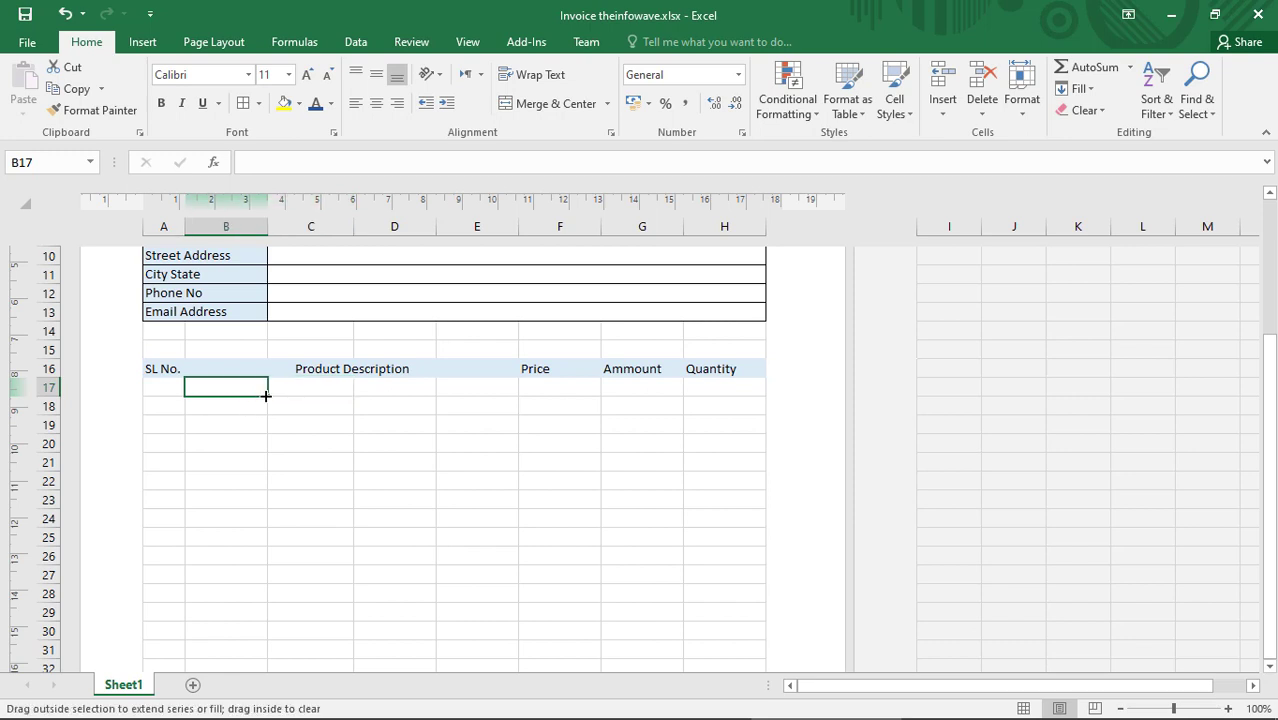
left_click_drag(267, 396, 519, 392)
left_click(556, 103)
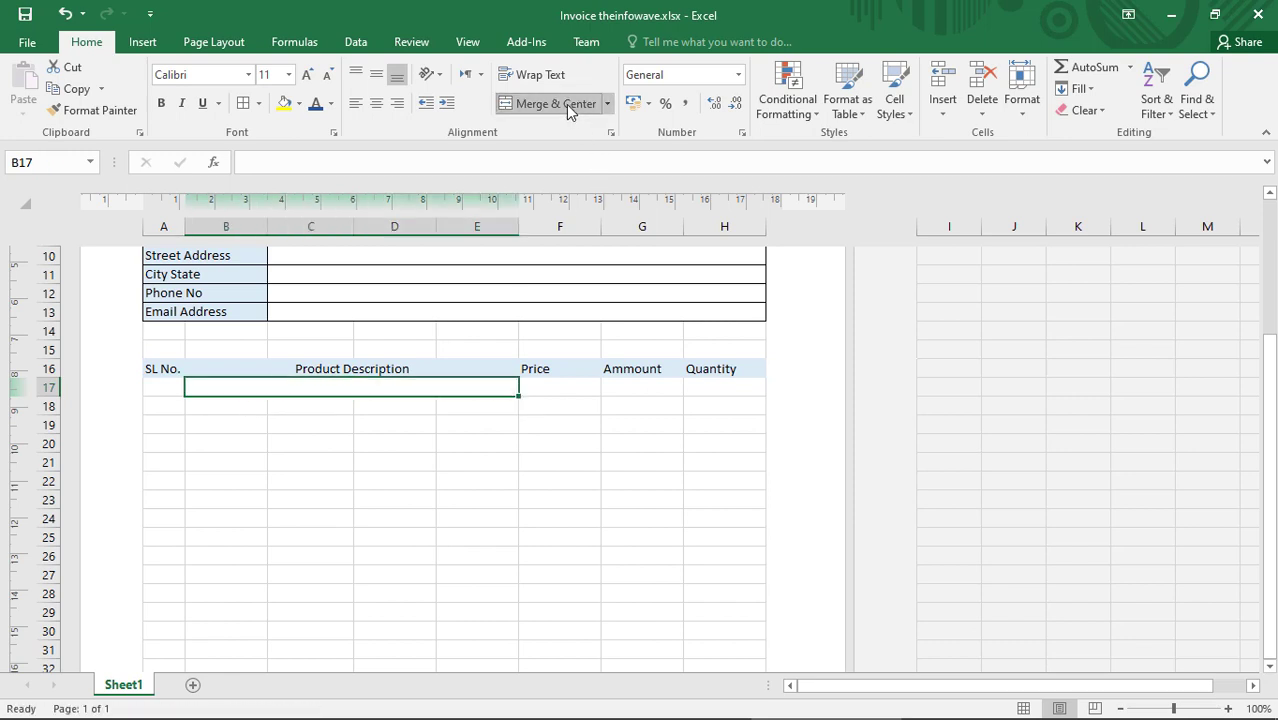
left_click(190, 407)
left_click_drag(267, 415, 491, 407)
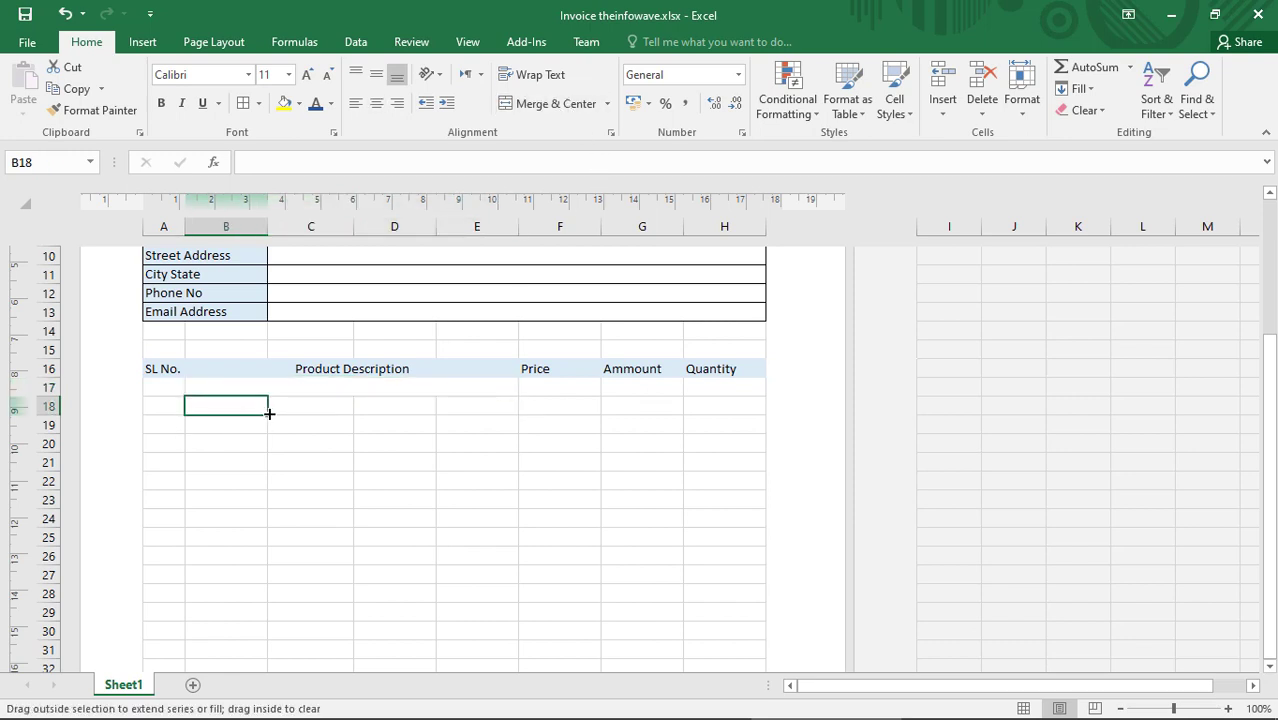
left_click(556, 103)
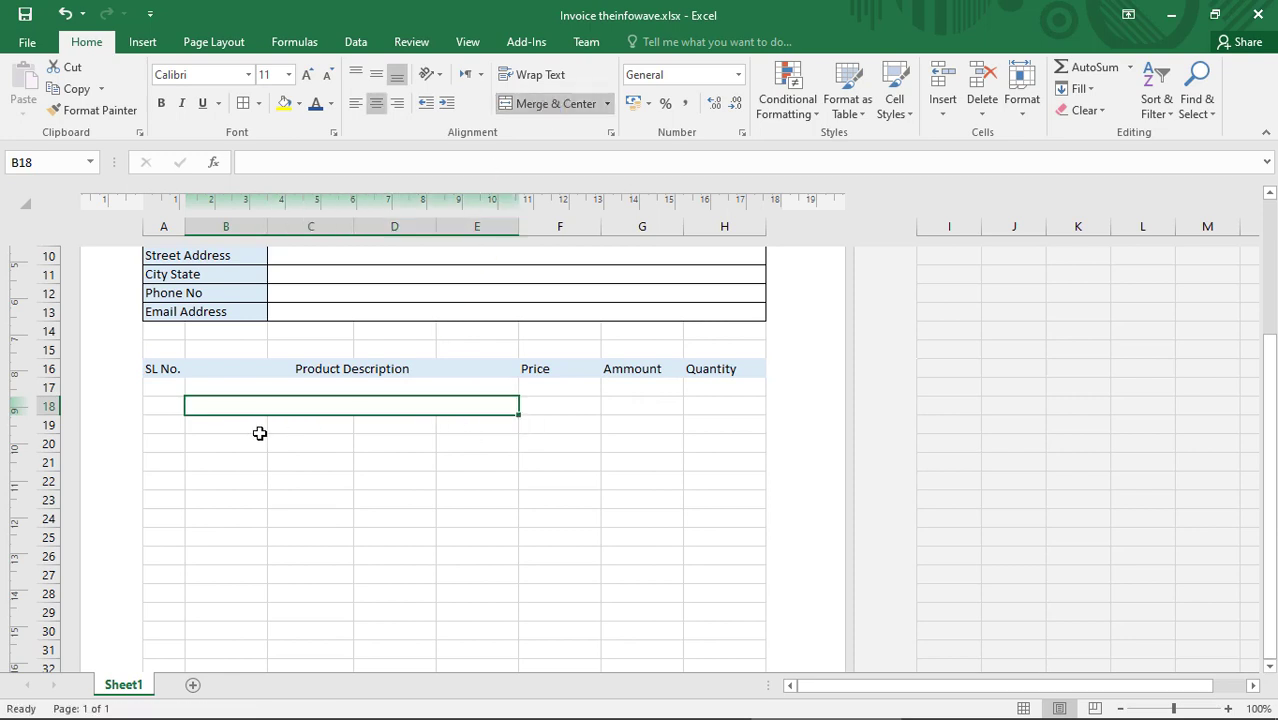
left_click(226, 428)
left_click_drag(267, 433, 499, 425)
left_click(556, 103)
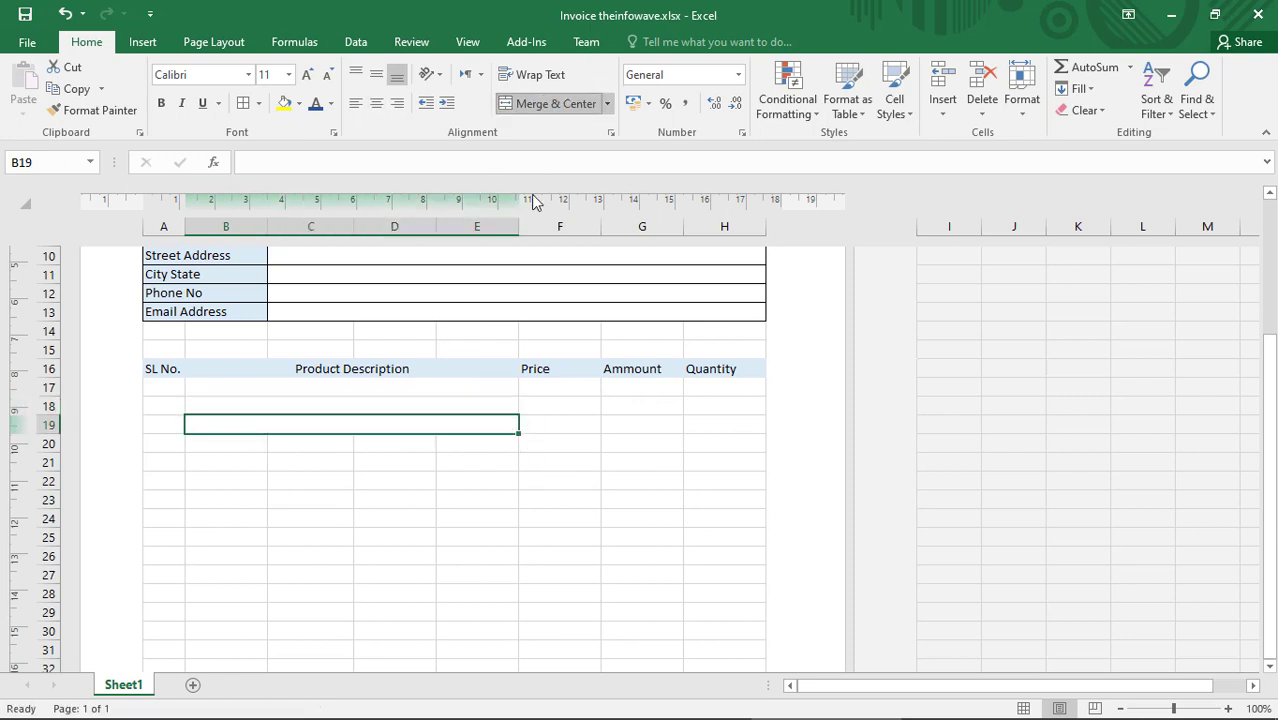
left_click(191, 445)
left_click_drag(267, 452, 510, 447)
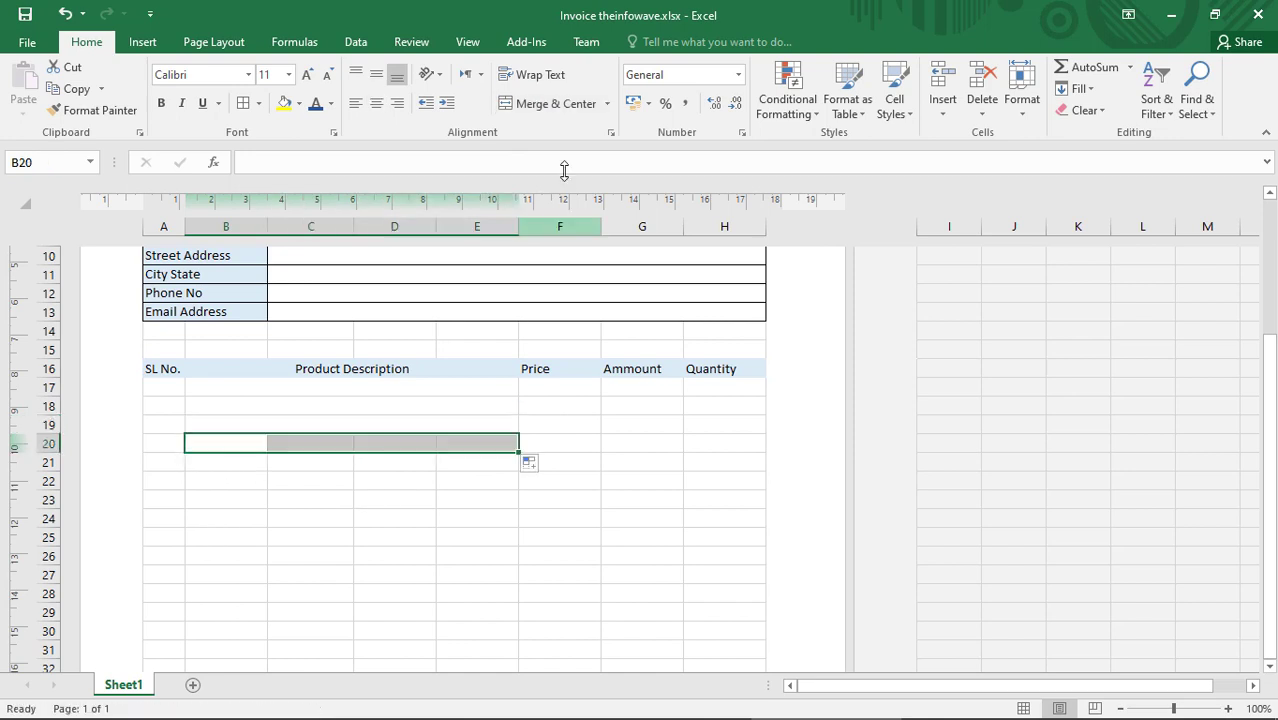
left_click(560, 106)
- Merge columns B to E in rows 21 through 25
scroll(456, 397, "down", 2)
left_click(262, 351)
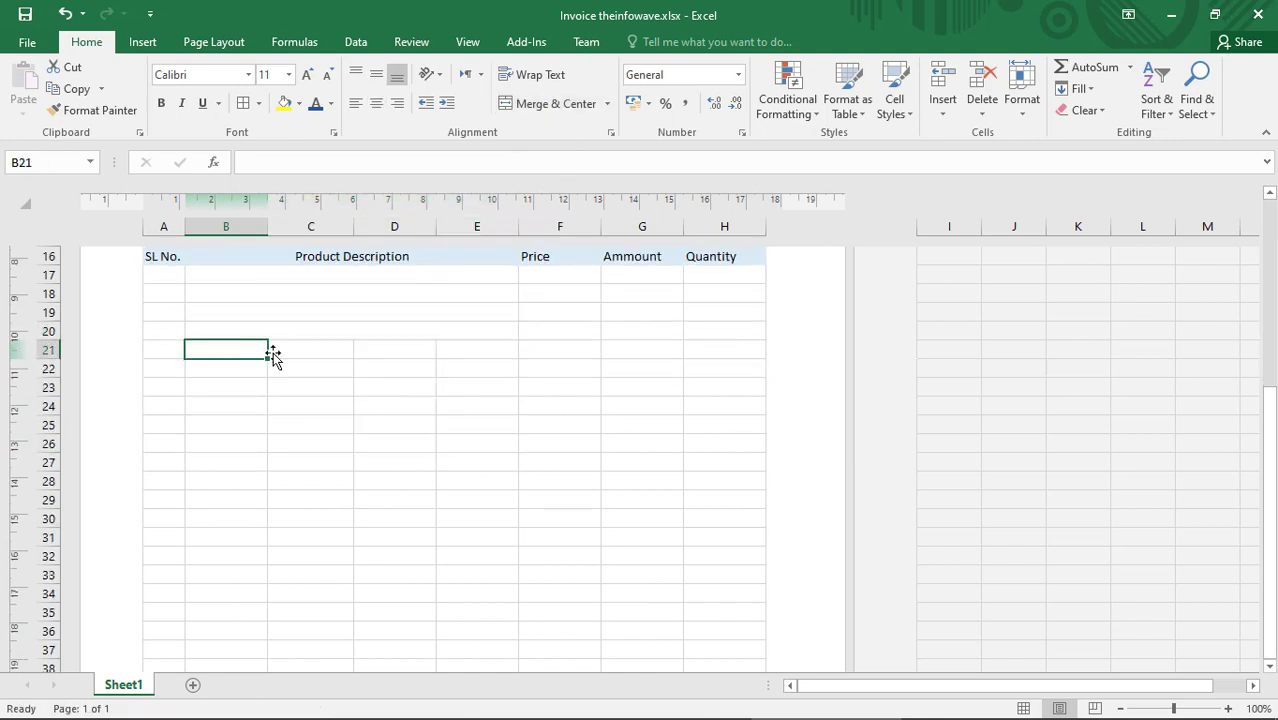
left_click_drag(268, 357, 502, 351)
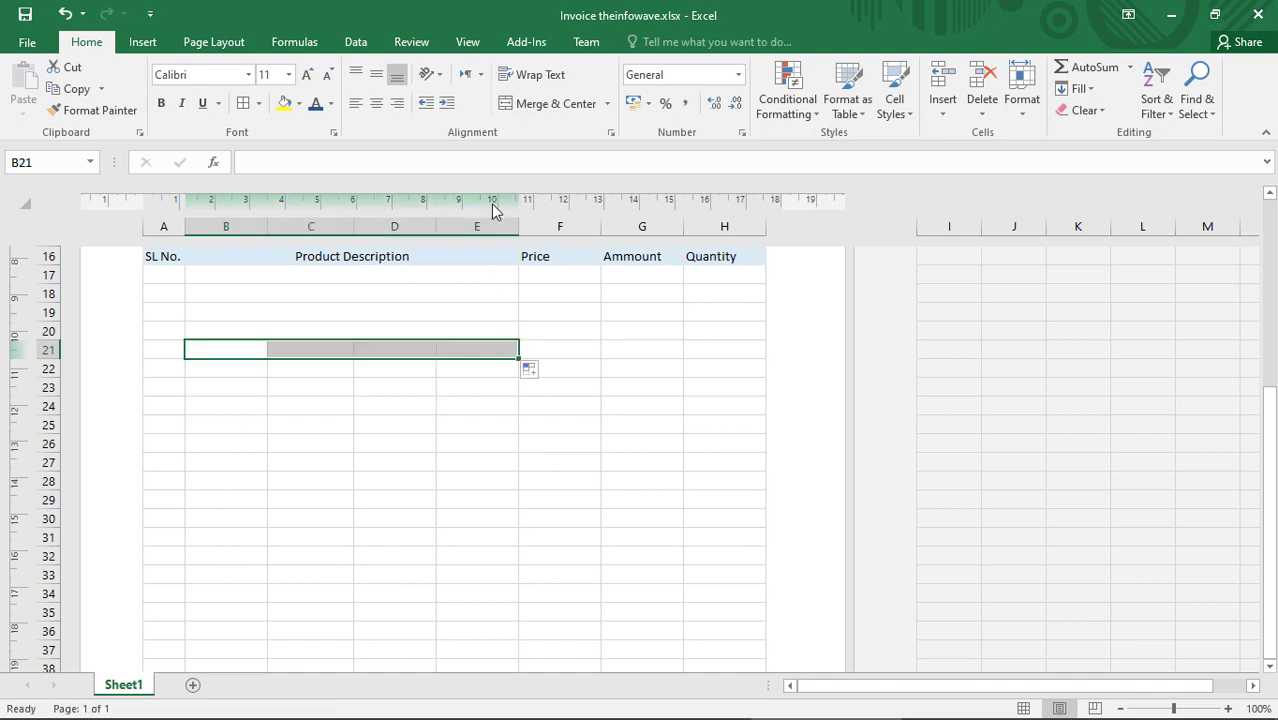
left_click(558, 105)
left_click(234, 367)
left_click_drag(268, 376, 516, 376)
left_click(540, 106)
left_click(250, 392)
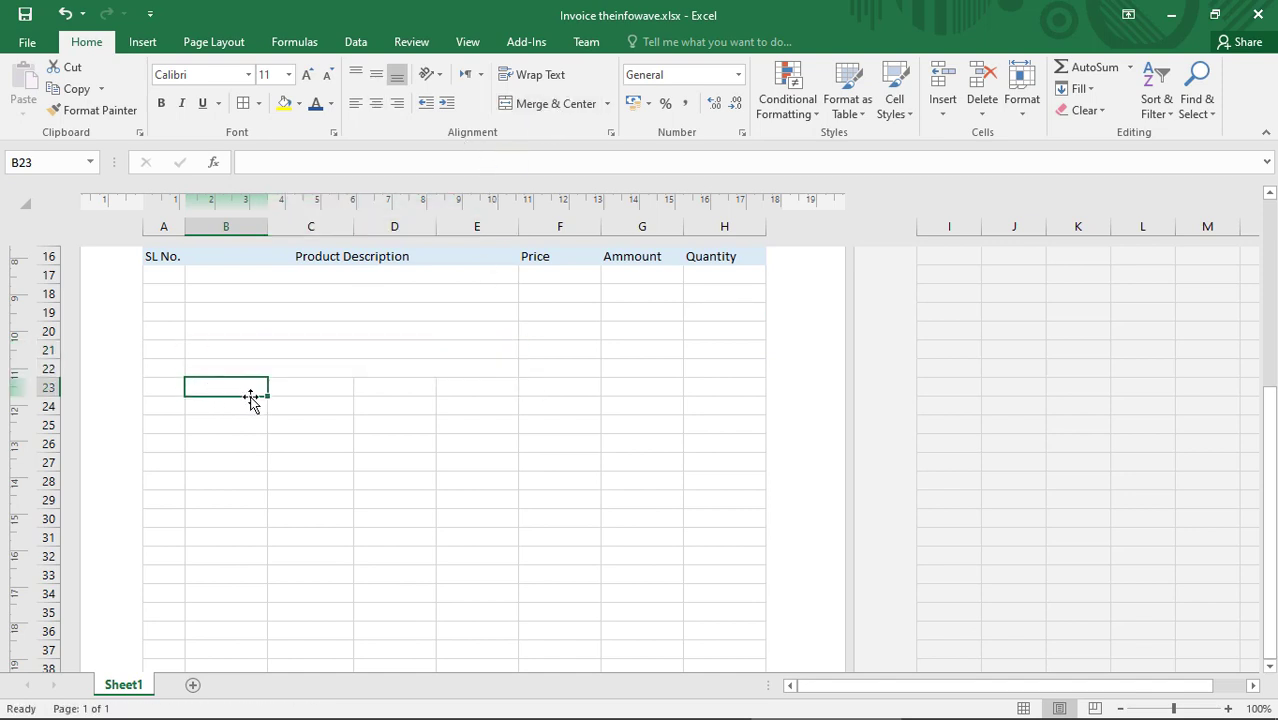
left_click_drag(268, 396, 528, 390)
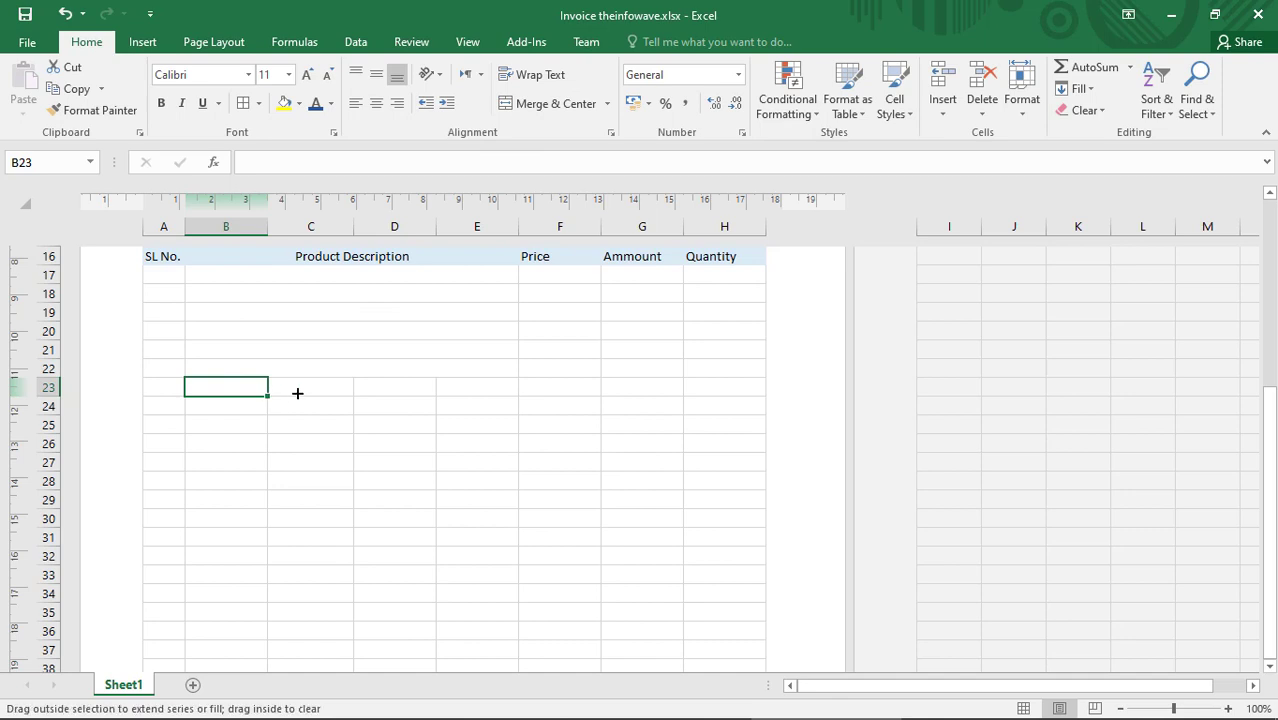
left_click(547, 105)
left_click(219, 404)
left_click_drag(268, 415, 520, 410)
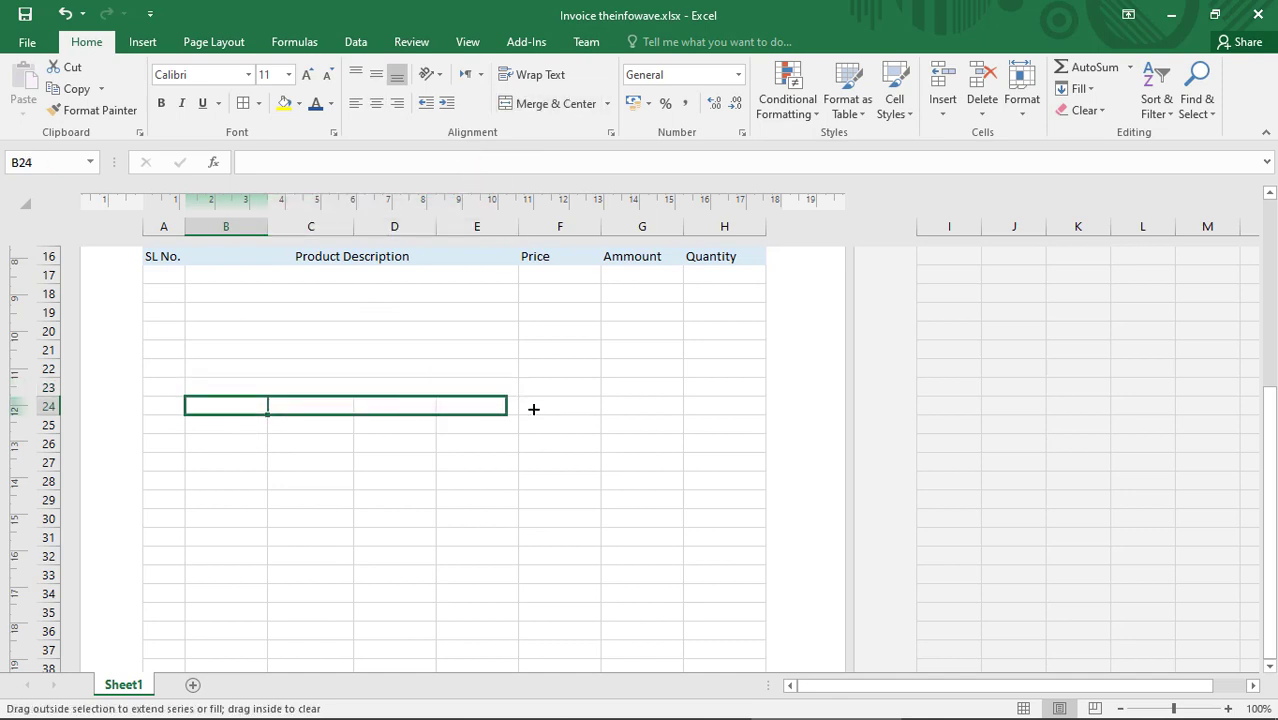
left_click(545, 106)
left_click(226, 422)
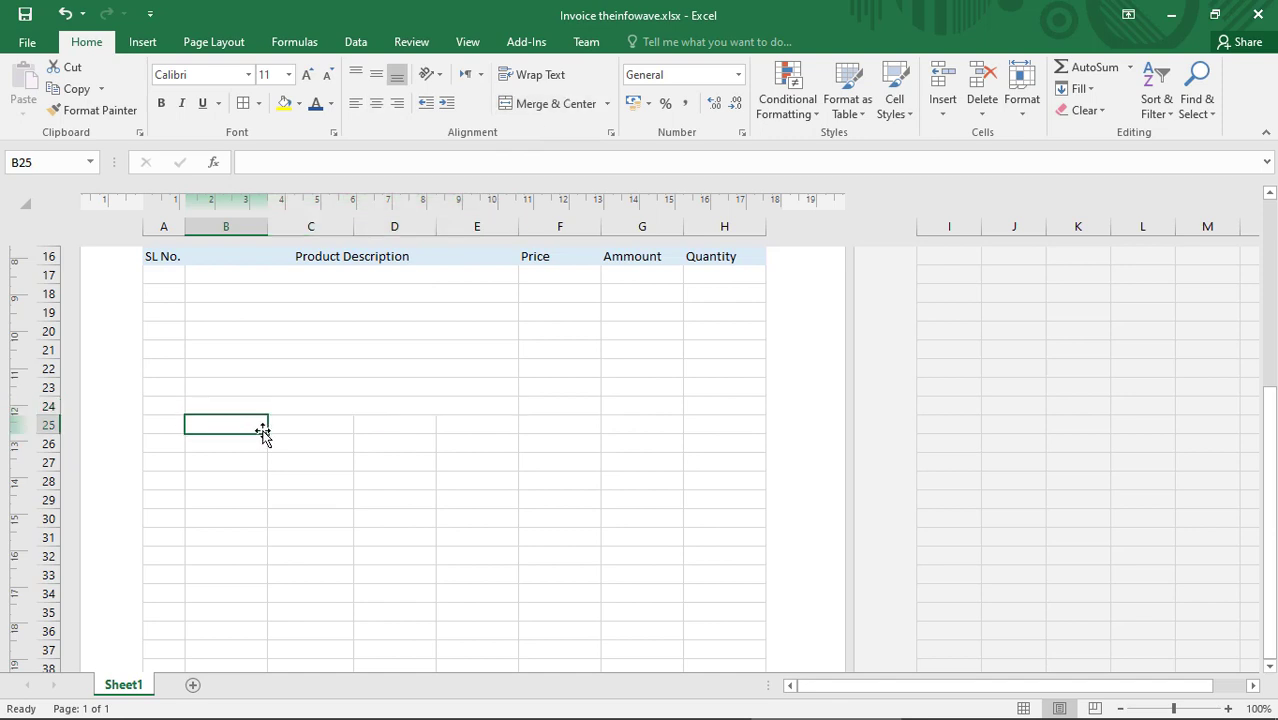
left_click_drag(267, 432, 519, 427)
left_click(535, 105)
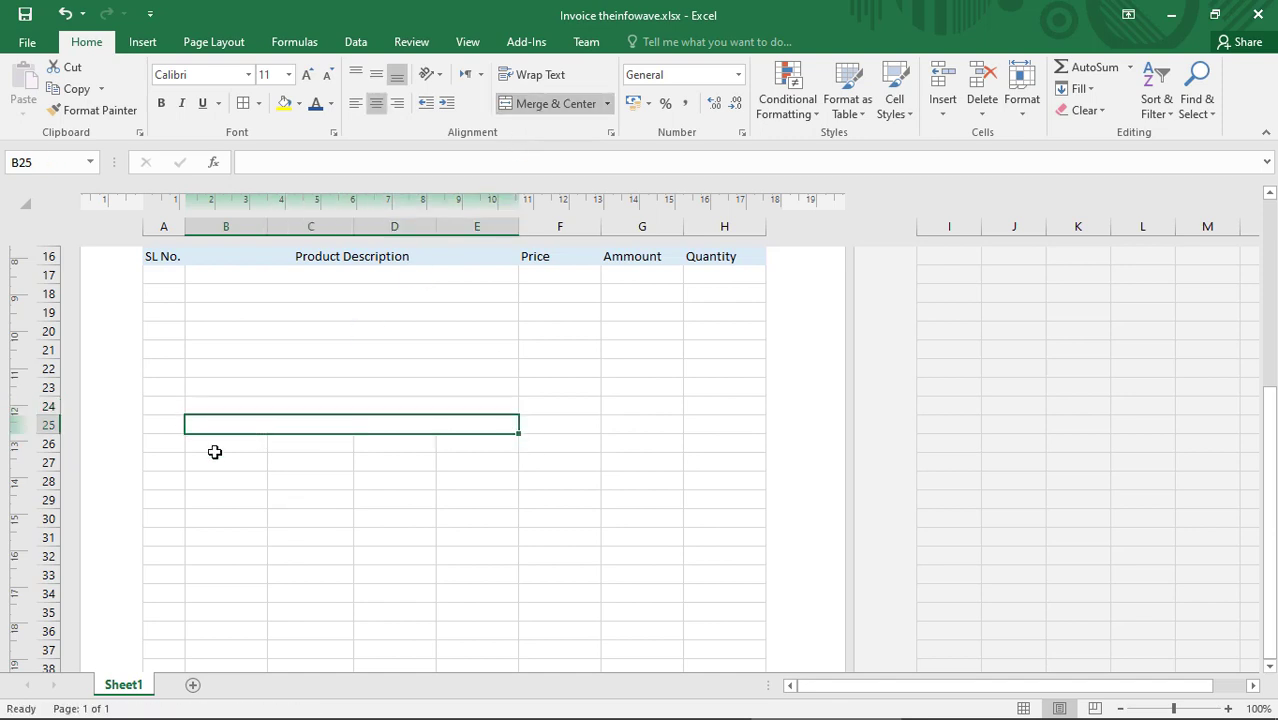
- Merge columns B to E in rows 26 through 30
left_click(245, 444)
left_click_drag(268, 451, 510, 451)
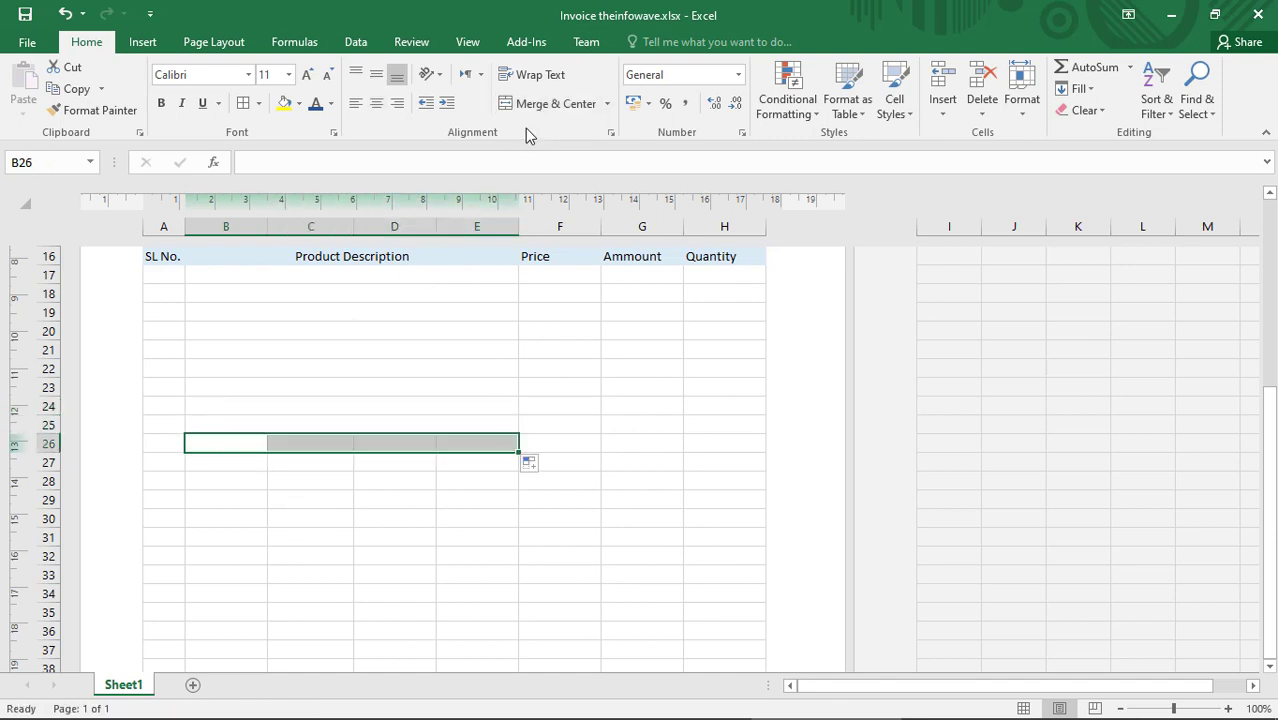
left_click(540, 104)
key("Return")
left_click_drag(270, 471, 519, 470)
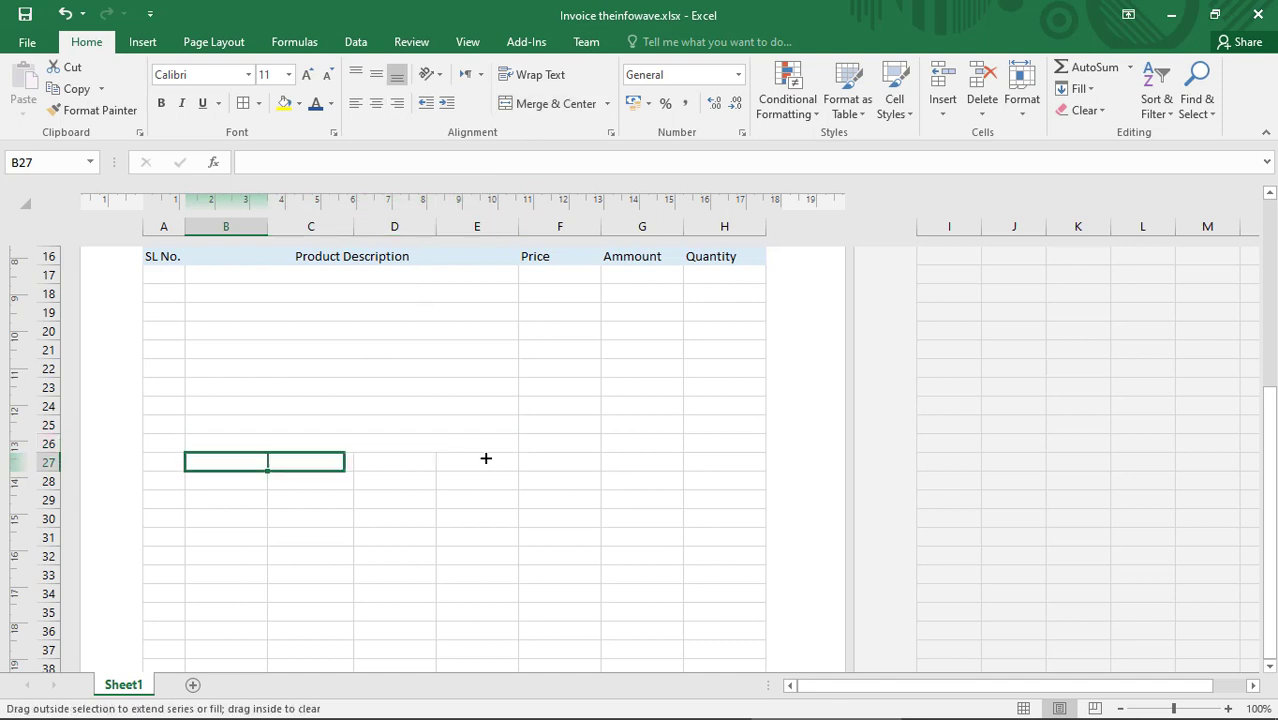
left_click(550, 104)
left_click(245, 481)
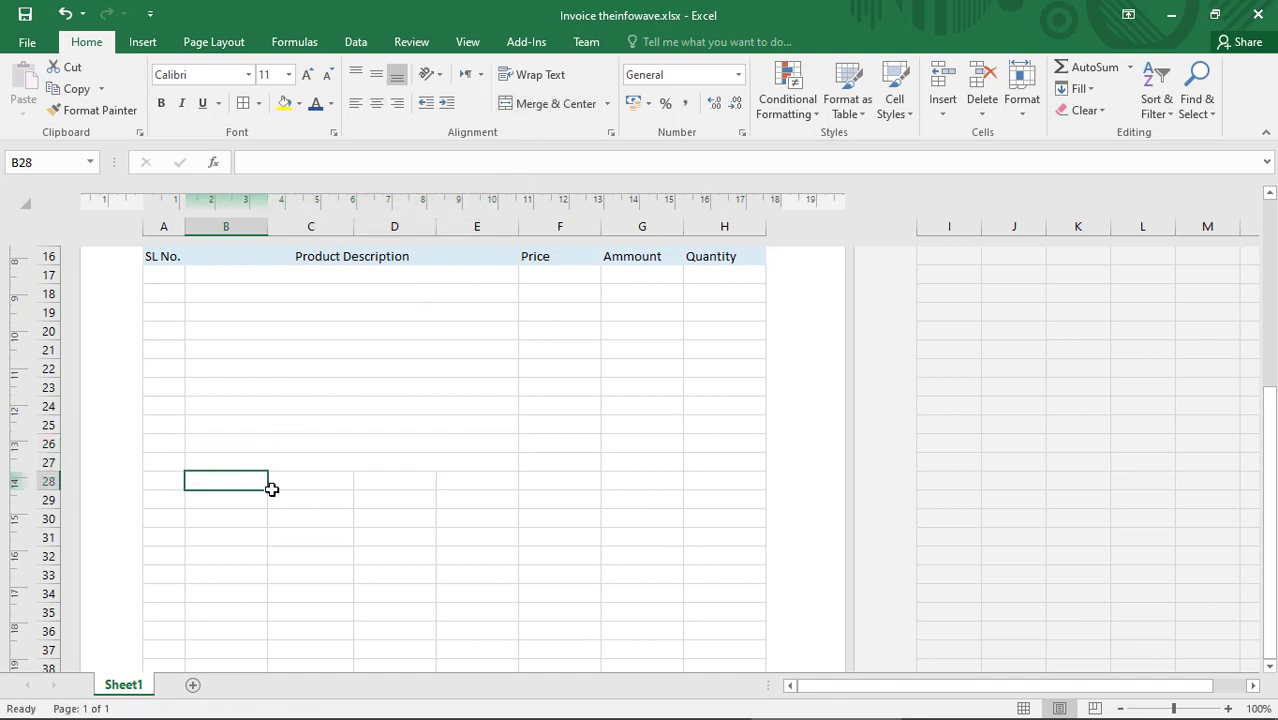
left_click_drag(268, 488, 520, 490)
left_click(555, 104)
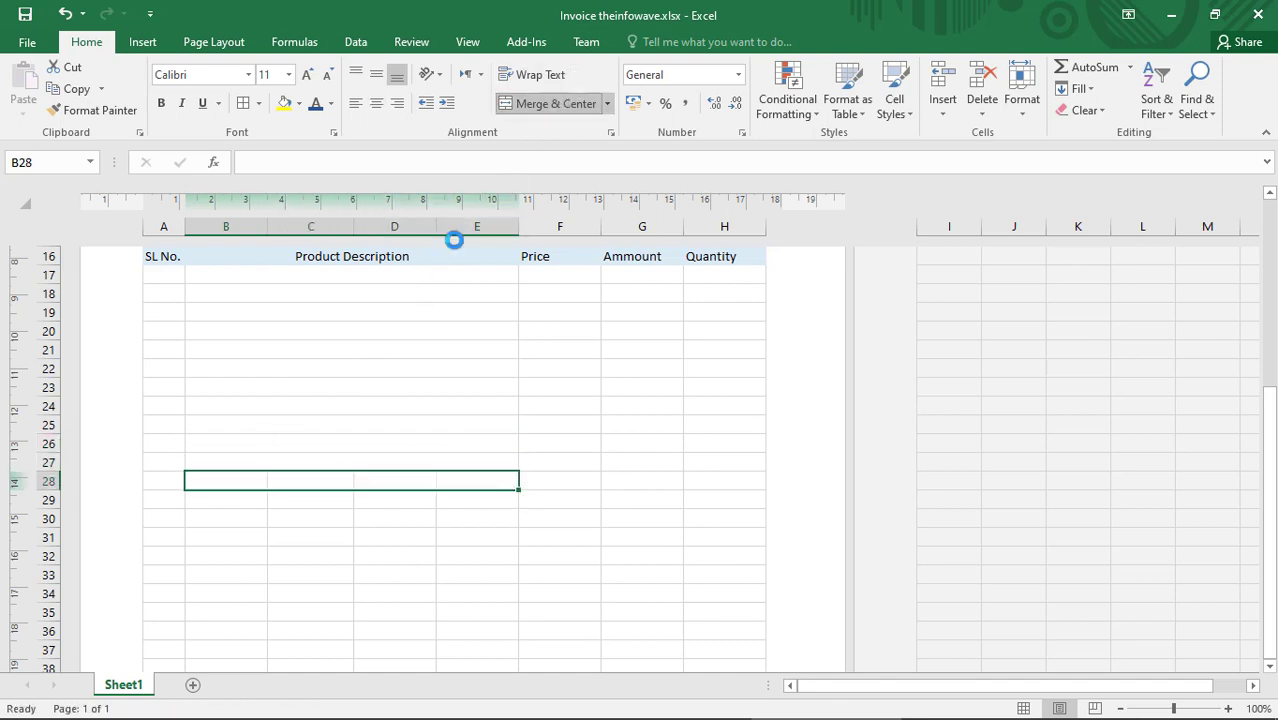
left_click(236, 499)
left_click_drag(267, 508, 519, 505)
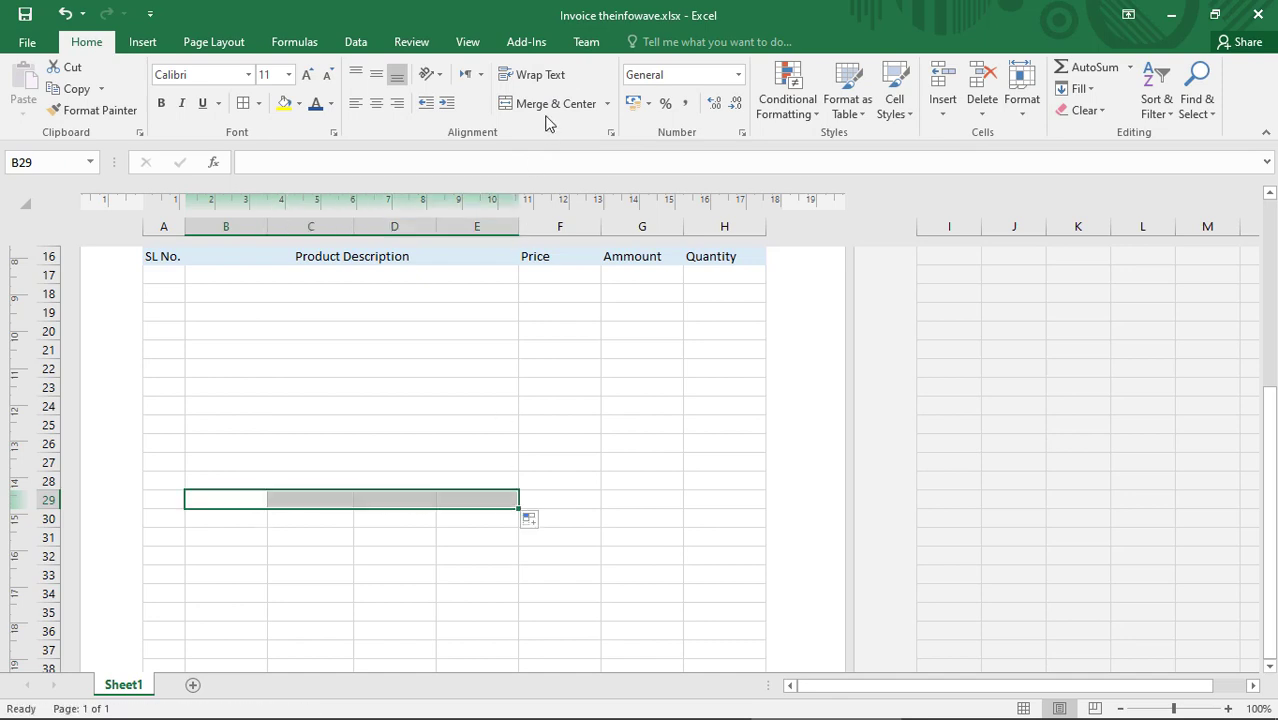
left_click(555, 104)
left_click(234, 521)
left_click_drag(266, 529, 519, 529)
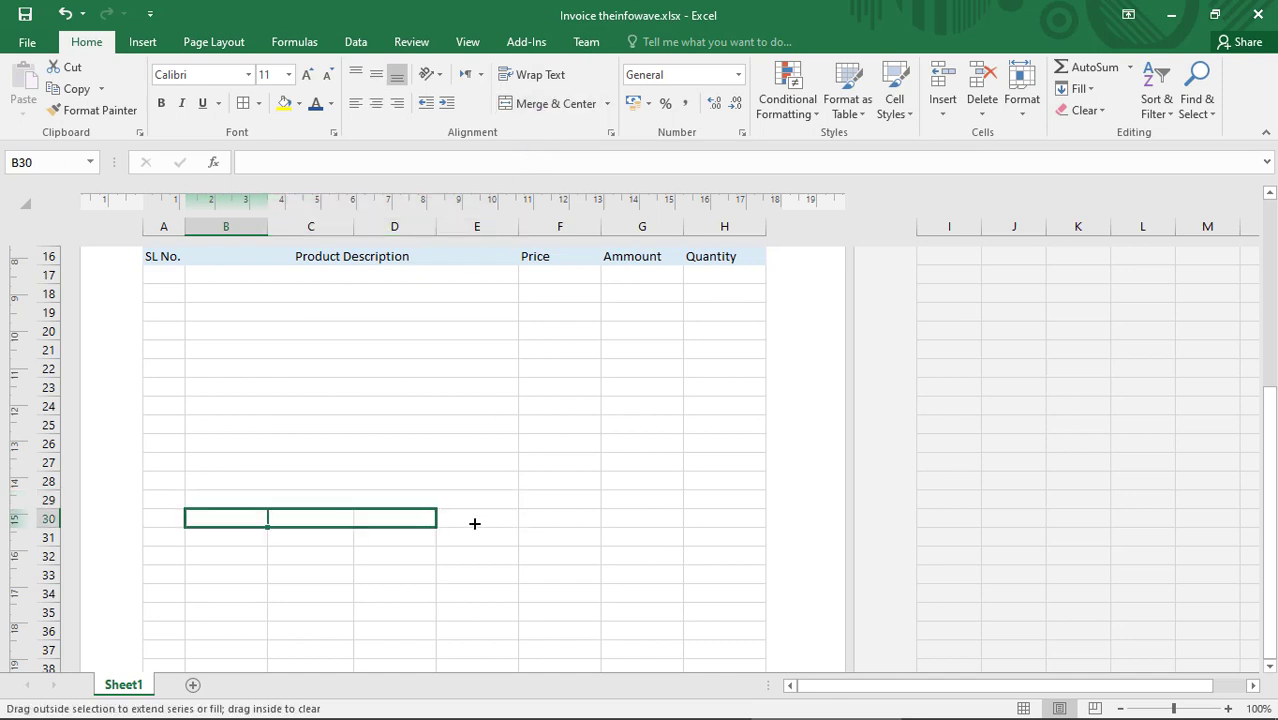
left_click(545, 104)
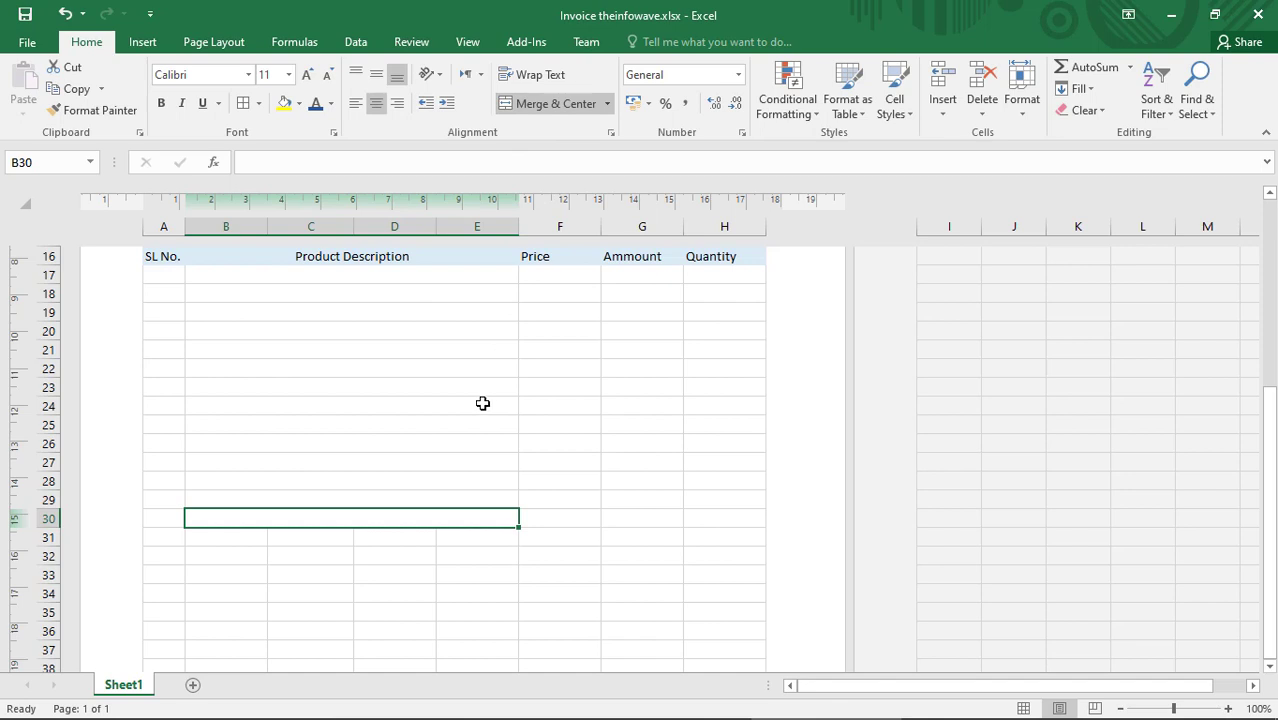
scroll(482, 403, "up", 1)
- Apply All Borders to the item table range A16:H30
left_click_drag(150, 312, 252, 569)
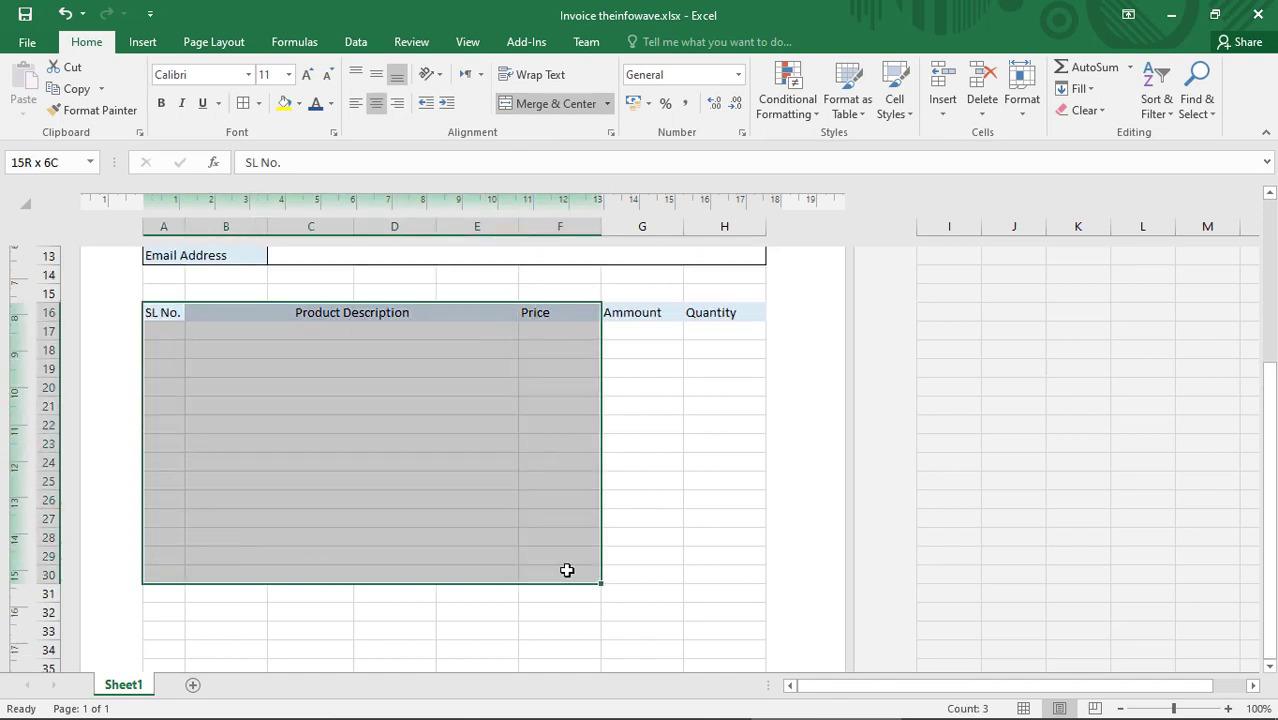
left_click_drag(372, 570, 705, 565)
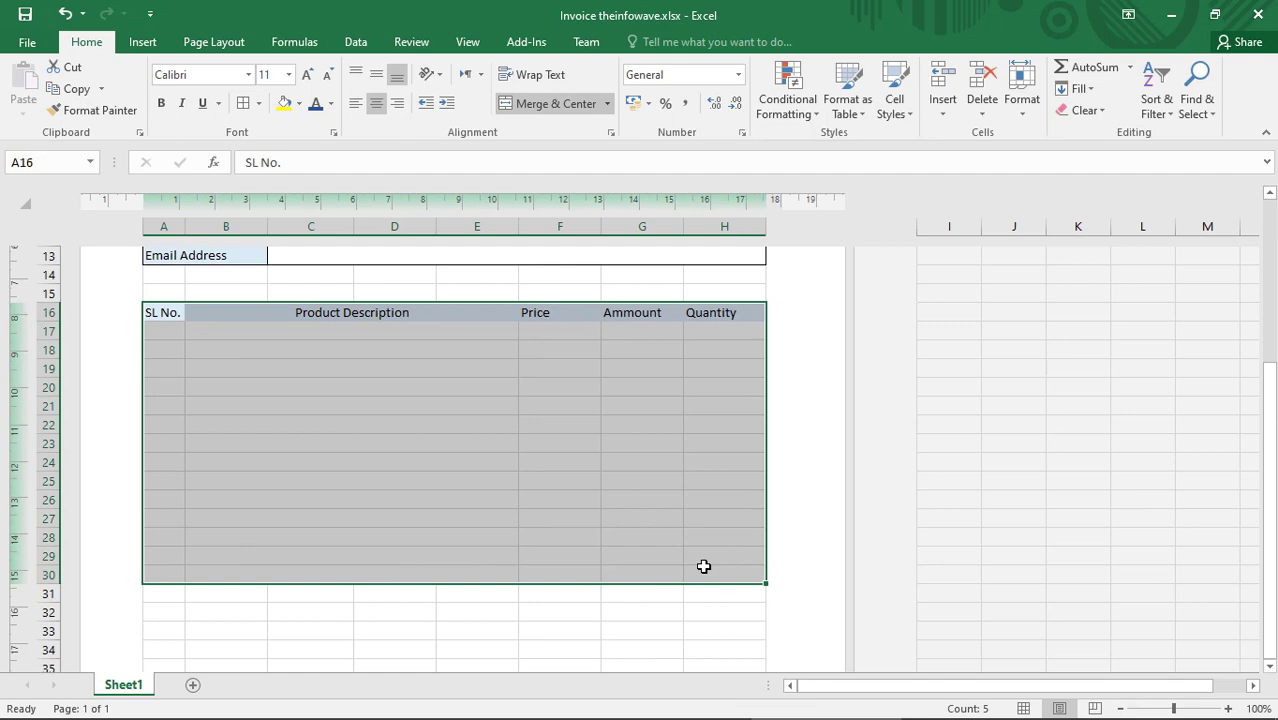
left_click(243, 103)
left_click(508, 614)
scroll(499, 427, "up", 5)
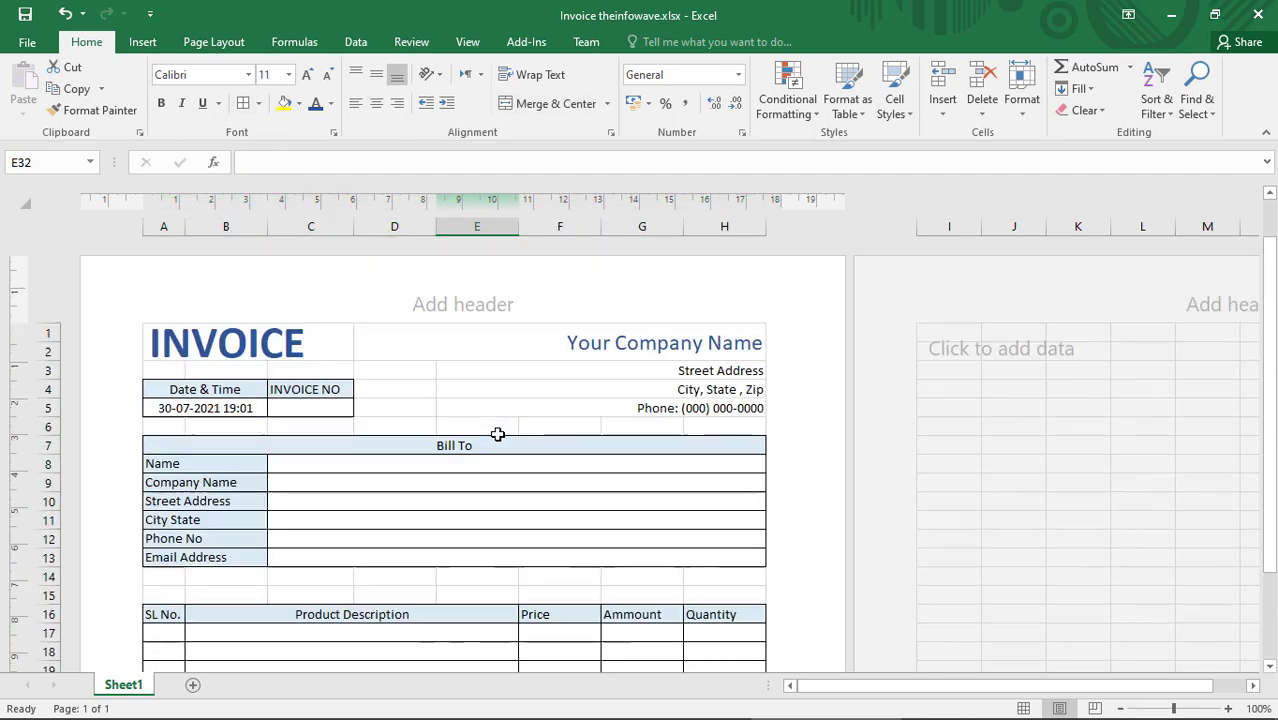
scroll(497, 430, "down", 3)
scroll(497, 432, "down", 2)
scroll(362, 556, "down", 2)
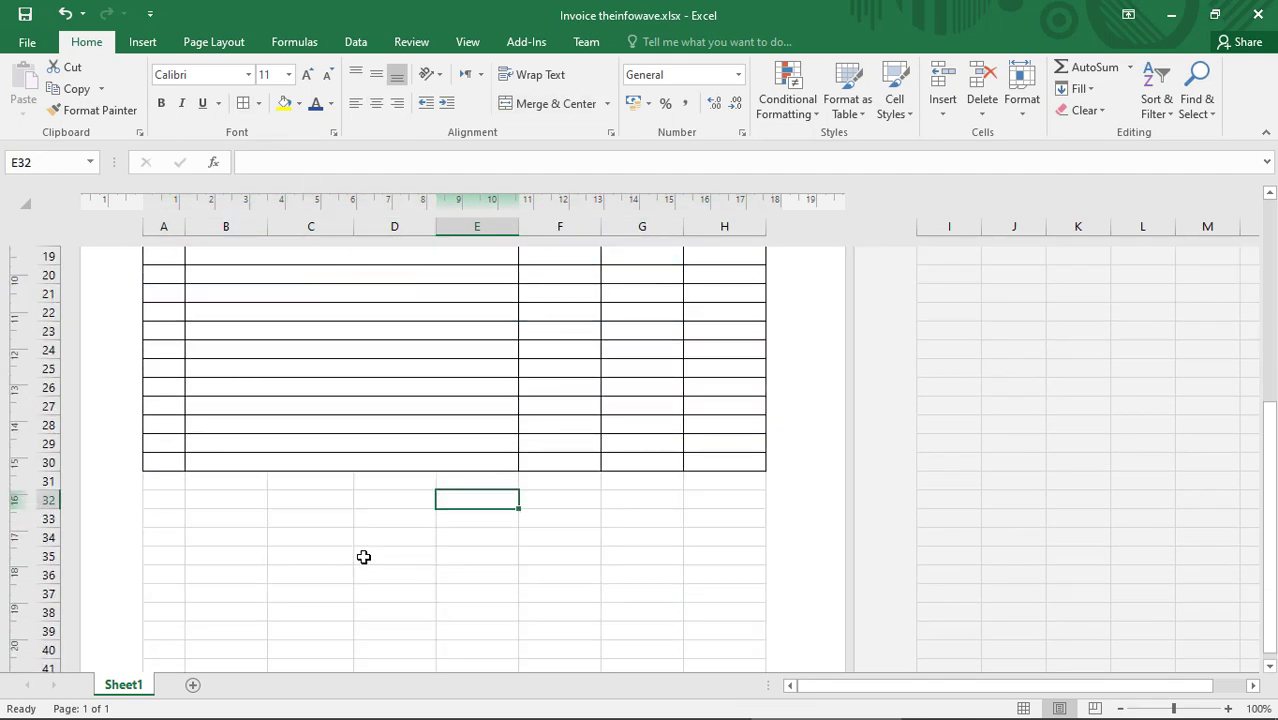
- Enter TAX in A31, Discount in C31 and Total Ammount in E31
left_click(170, 480)
type("TAX")
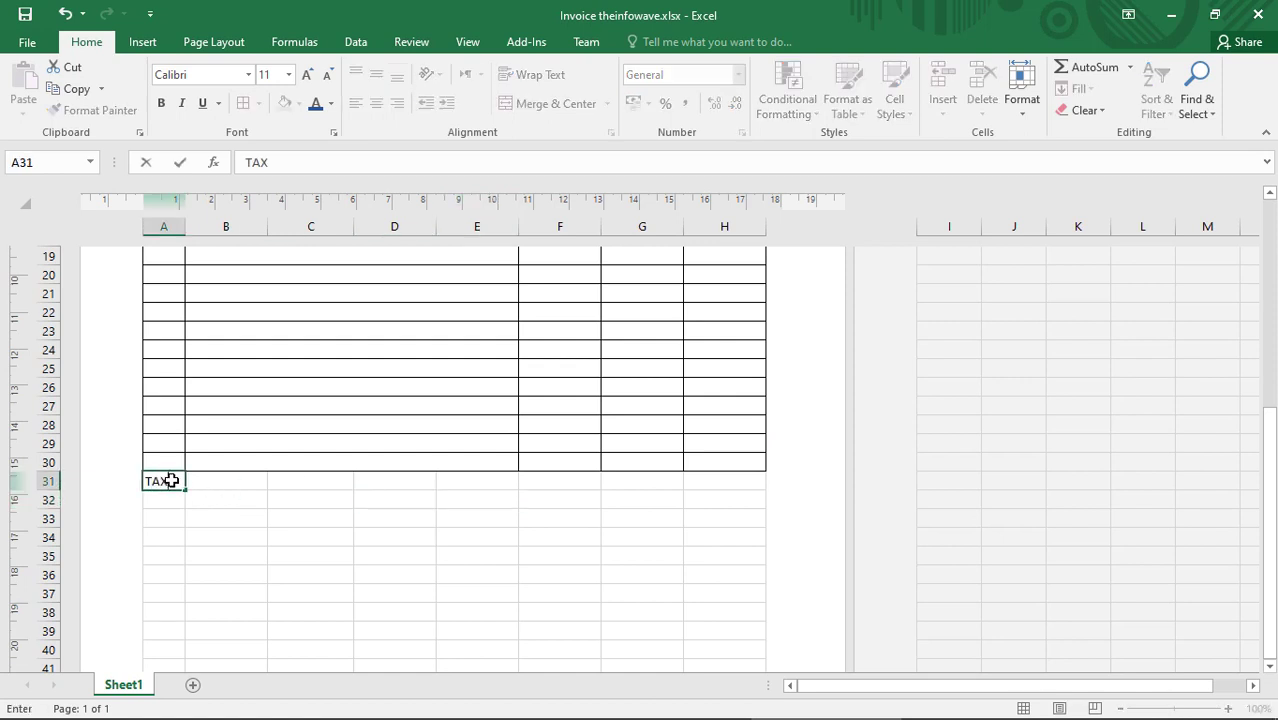
left_click(286, 483)
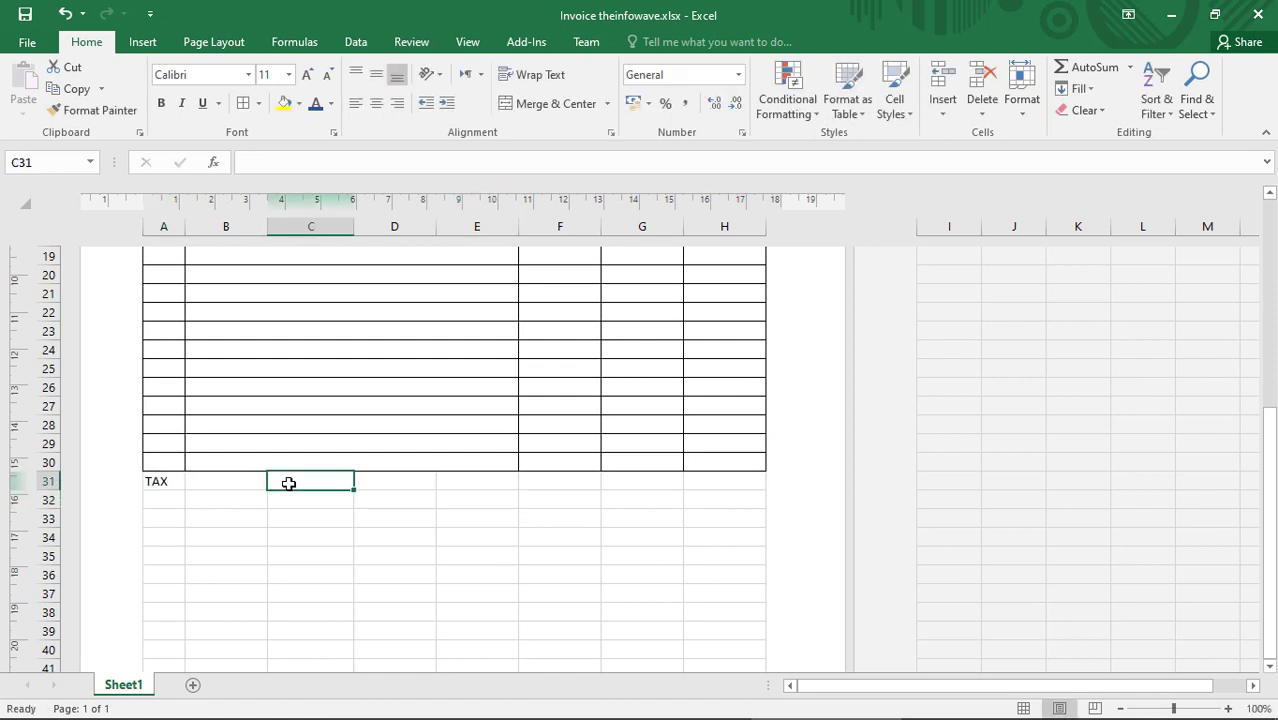
type("Discount")
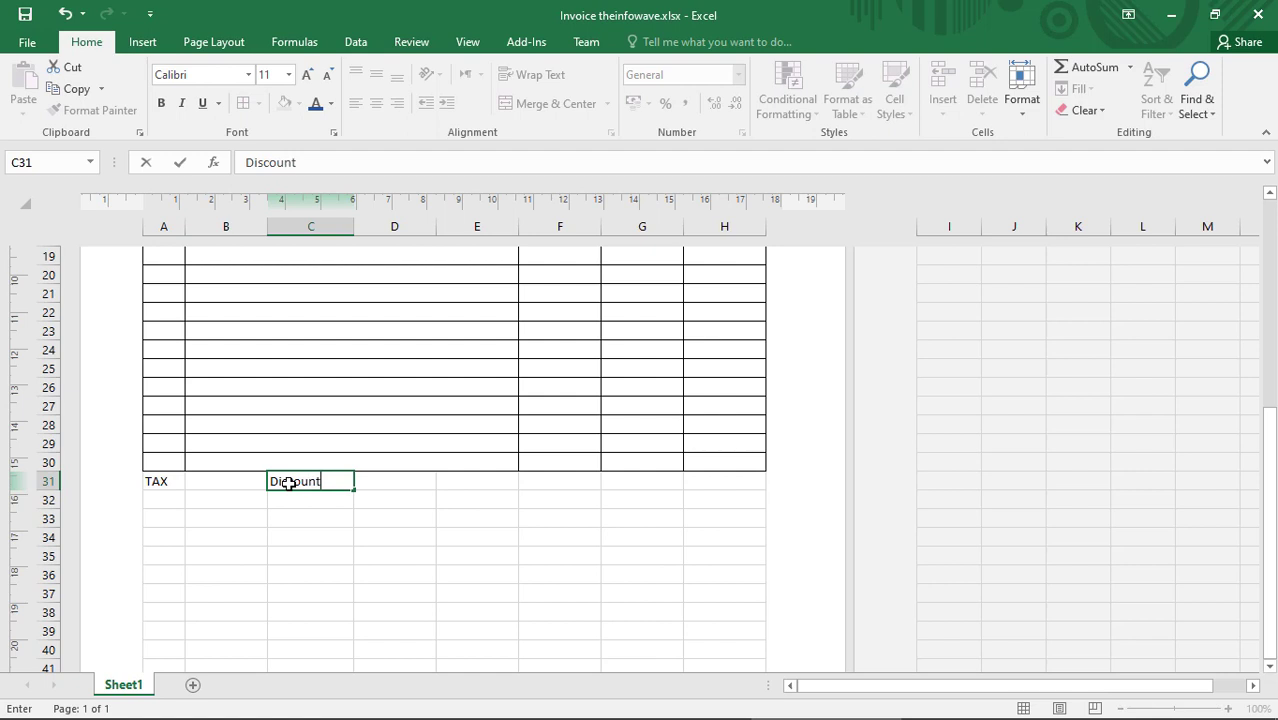
left_click(495, 489)
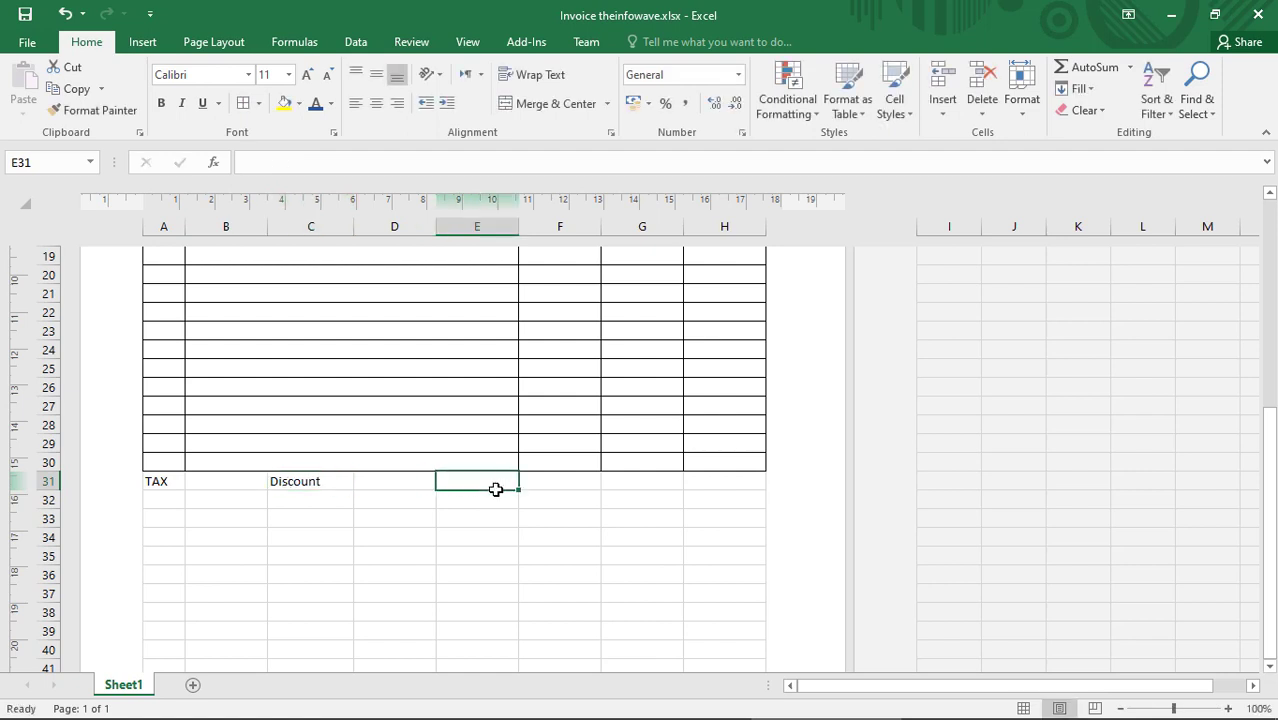
type("Total A")
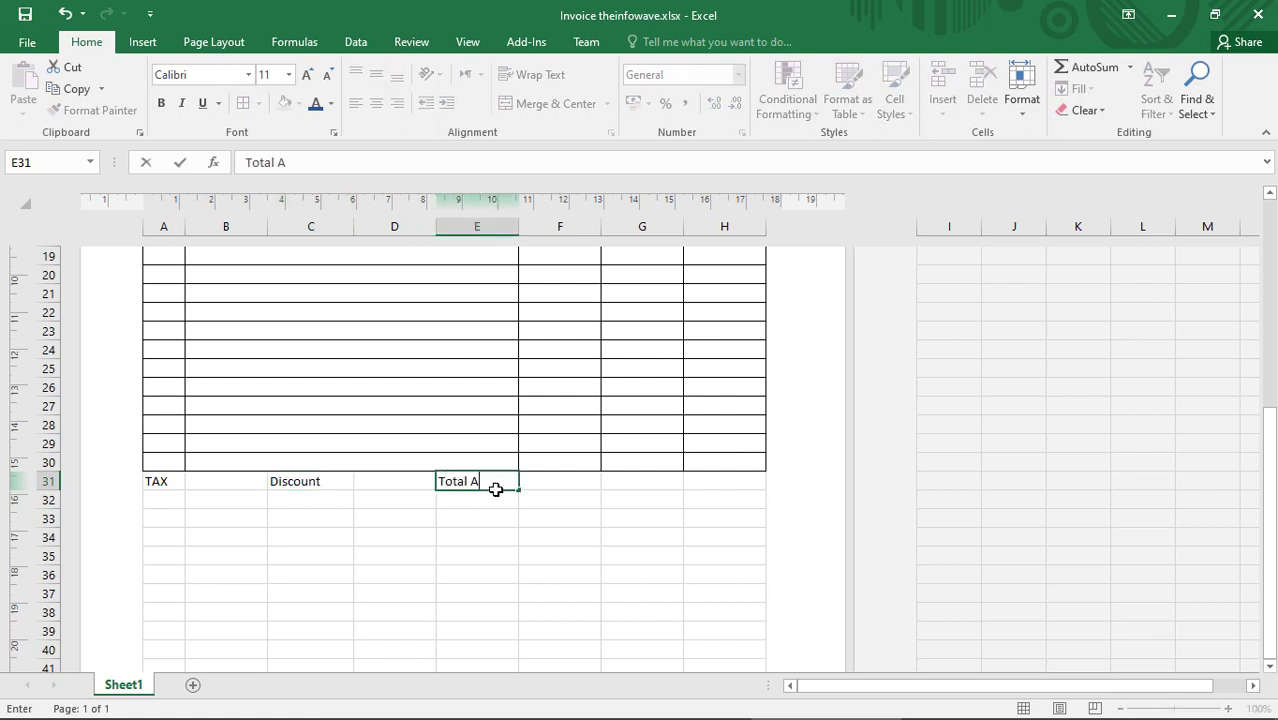
type("mmount")
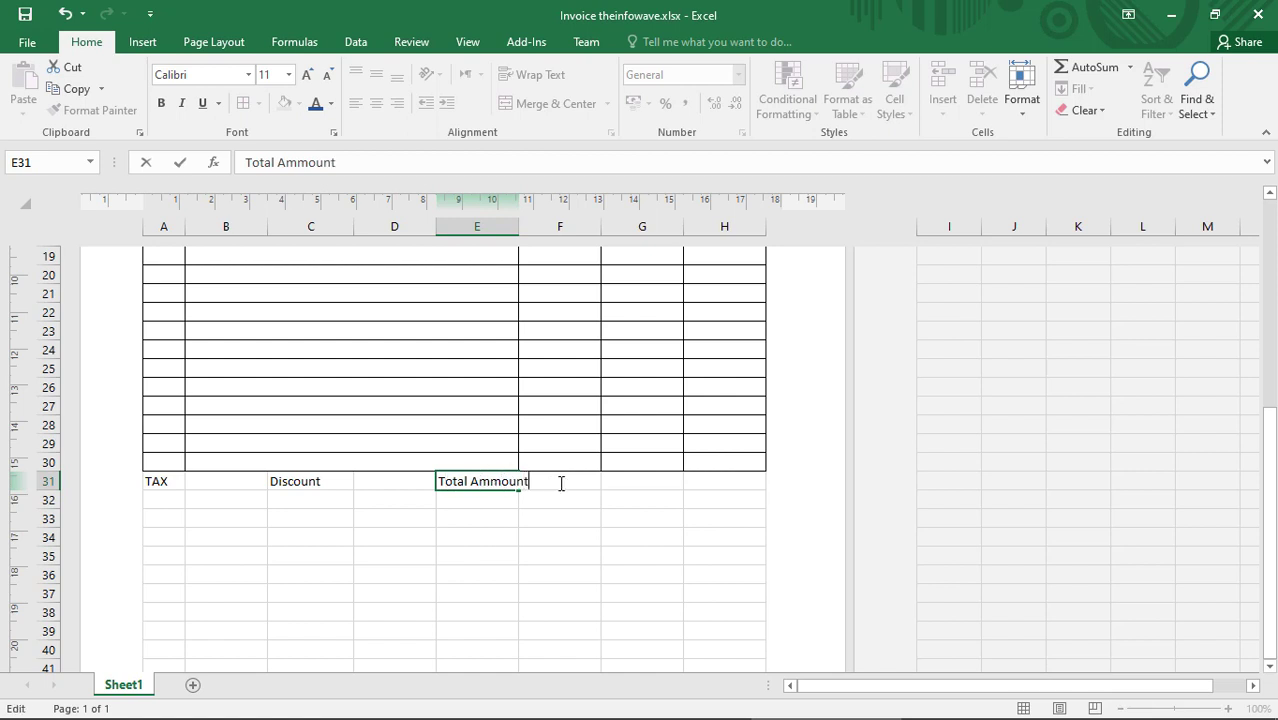
left_click(600, 482)
- Fill formatting only to F31 and merge and centre Total Ammount across E31:F31
left_click(499, 481)
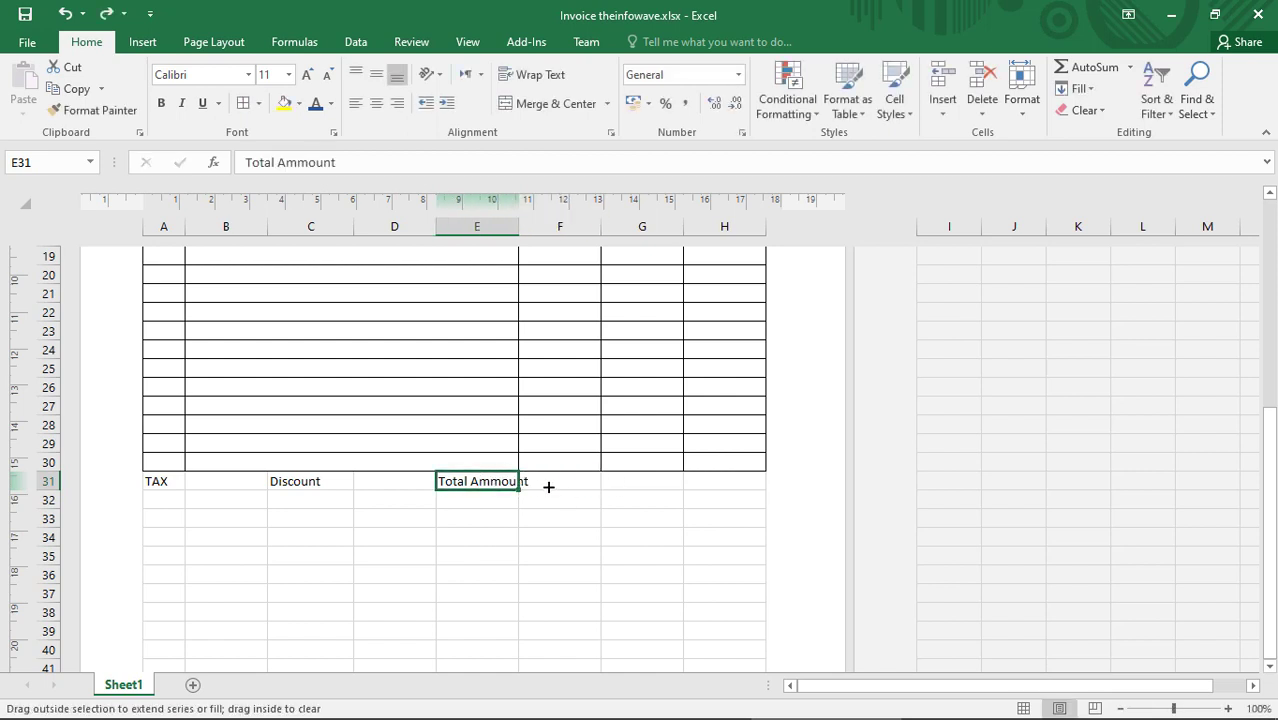
left_click_drag(548, 487, 585, 482)
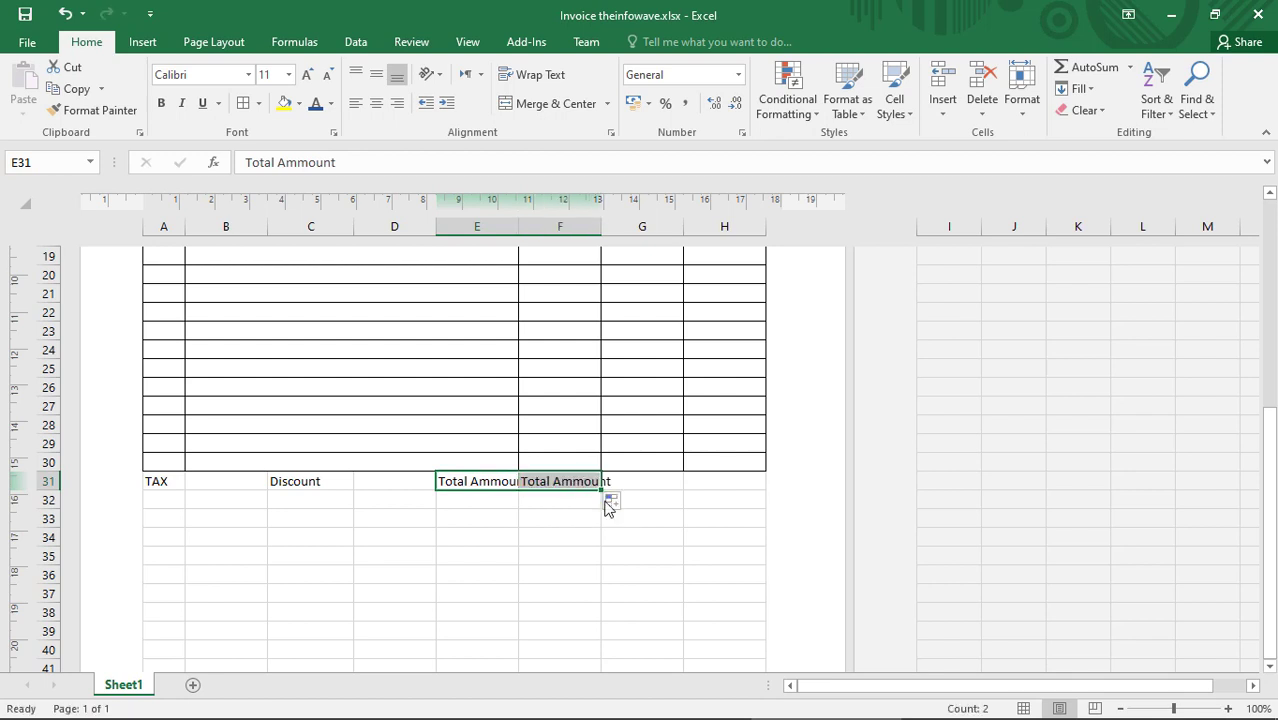
left_click(611, 500)
left_click(640, 548)
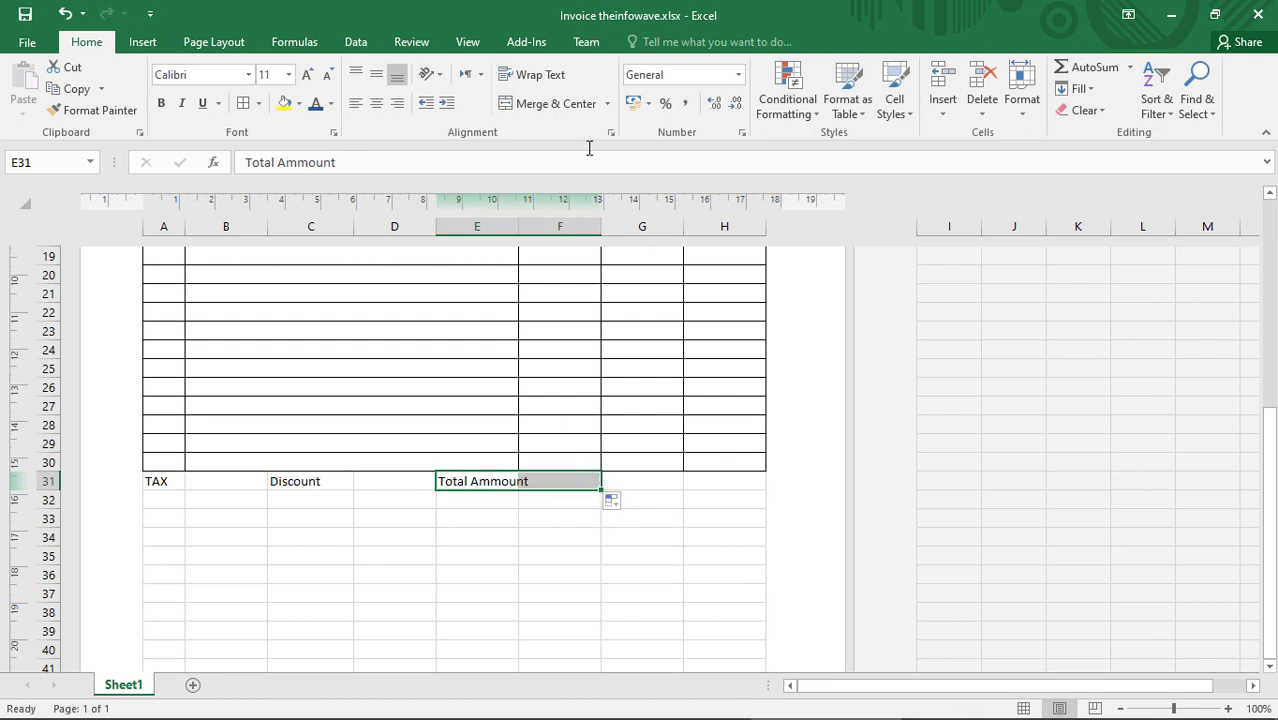
left_click(556, 103)
- Merge G31:H31 into one cell
left_click(674, 483)
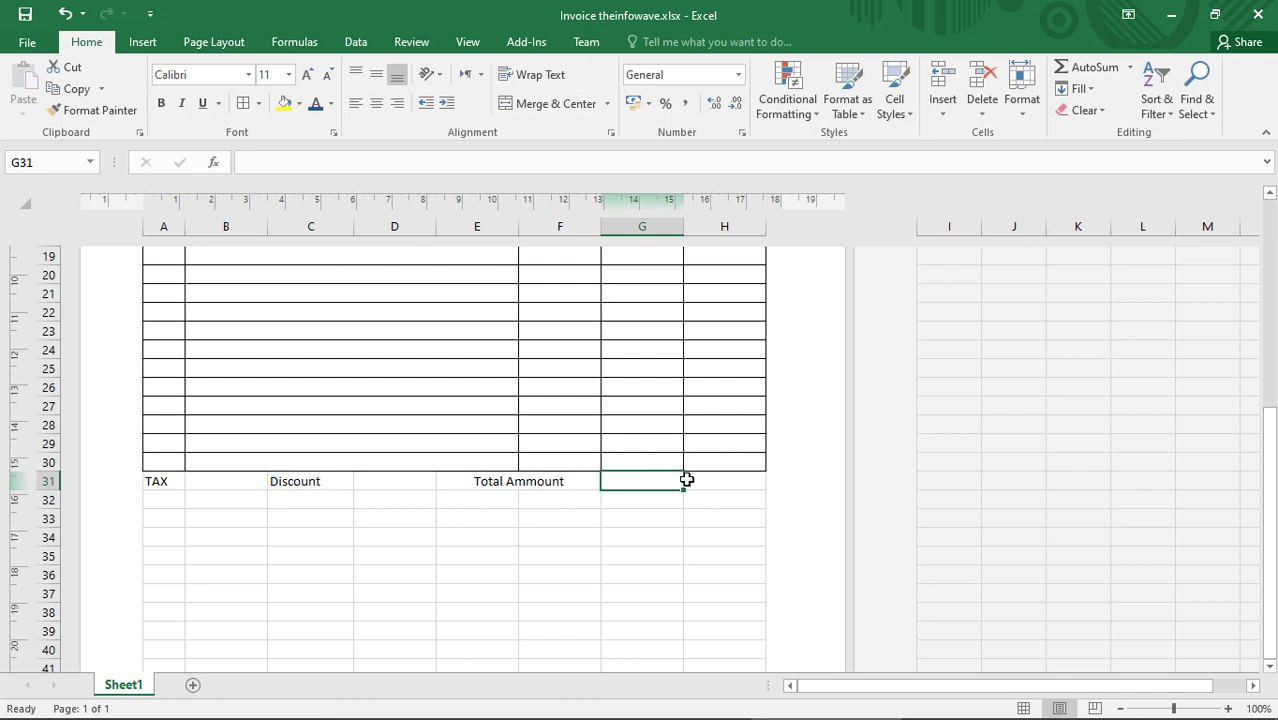
left_click_drag(686, 480, 748, 481)
left_click(556, 103)
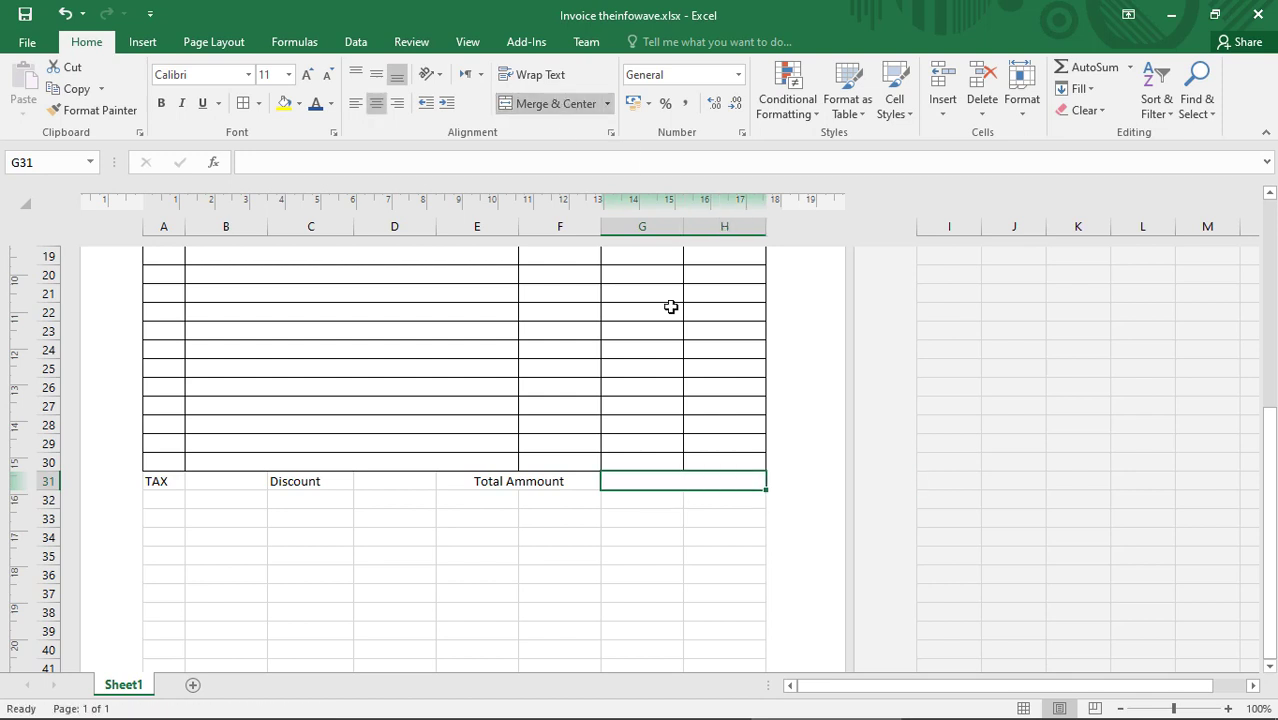
scroll(527, 558, "down", 1)
left_click(167, 447)
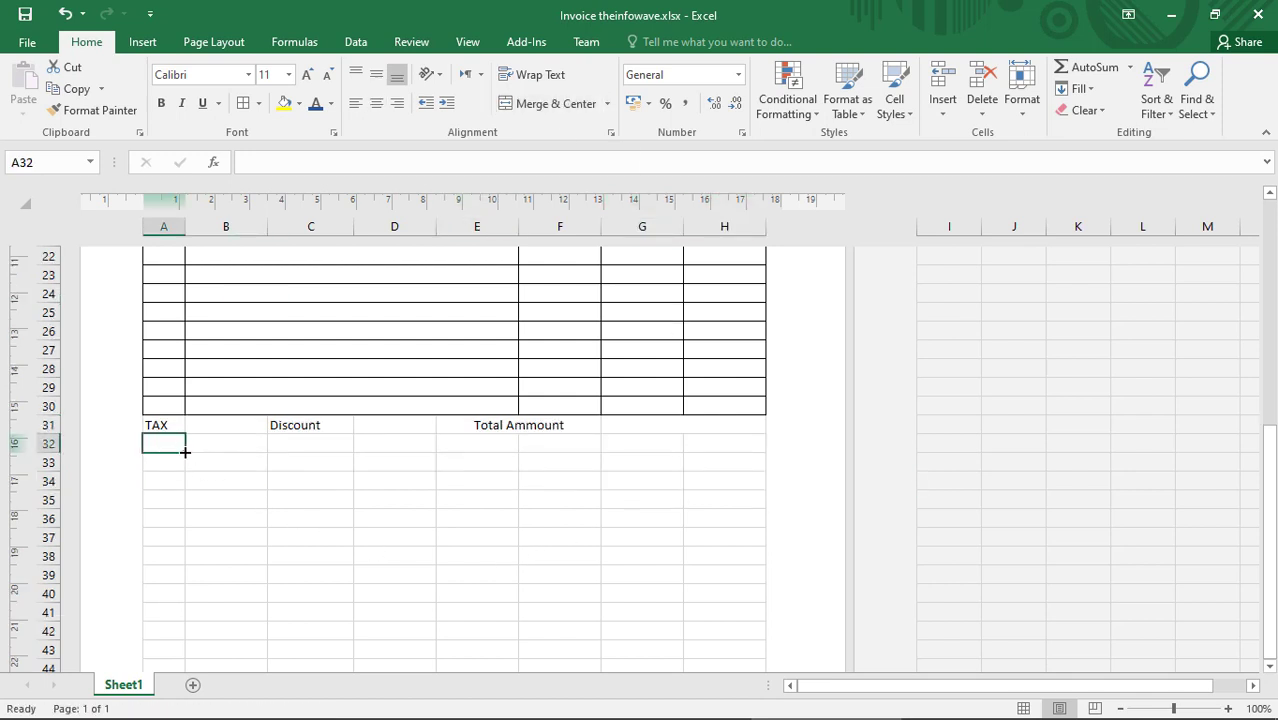
- Merge A32:B32 and C32:D32 into single cells
left_click_drag(185, 452, 258, 453)
left_click(535, 104)
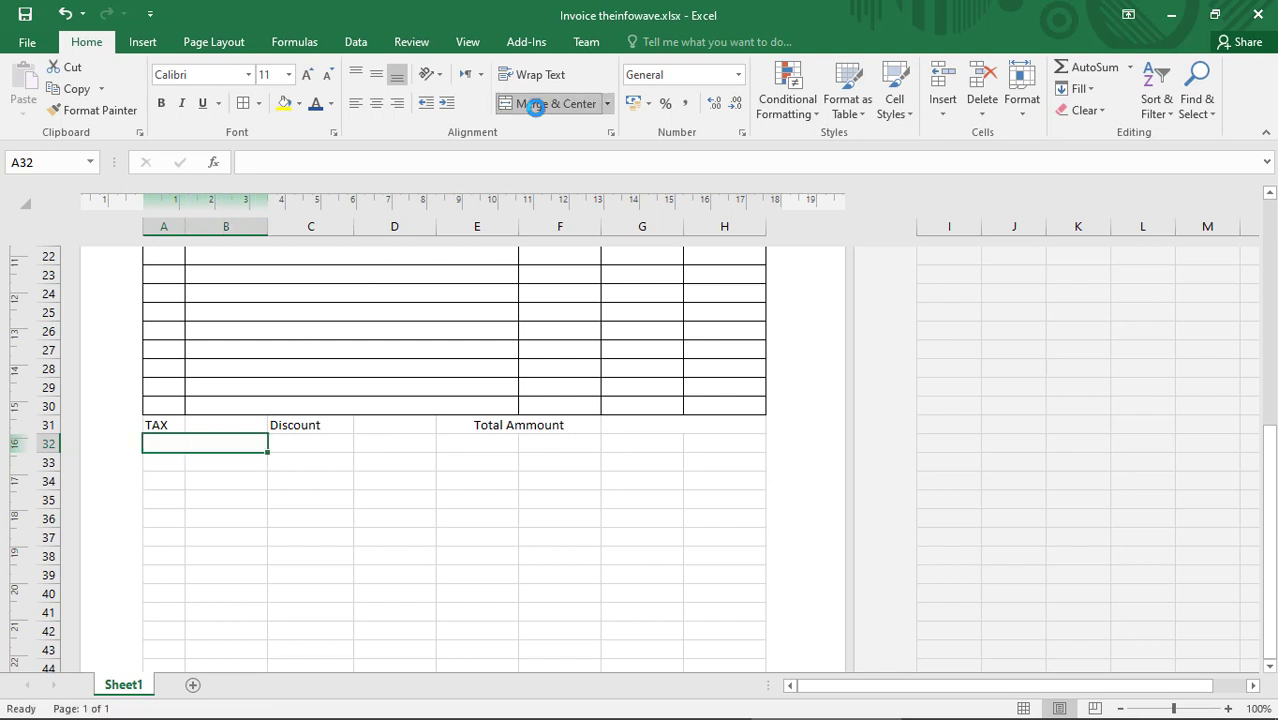
left_click(292, 448)
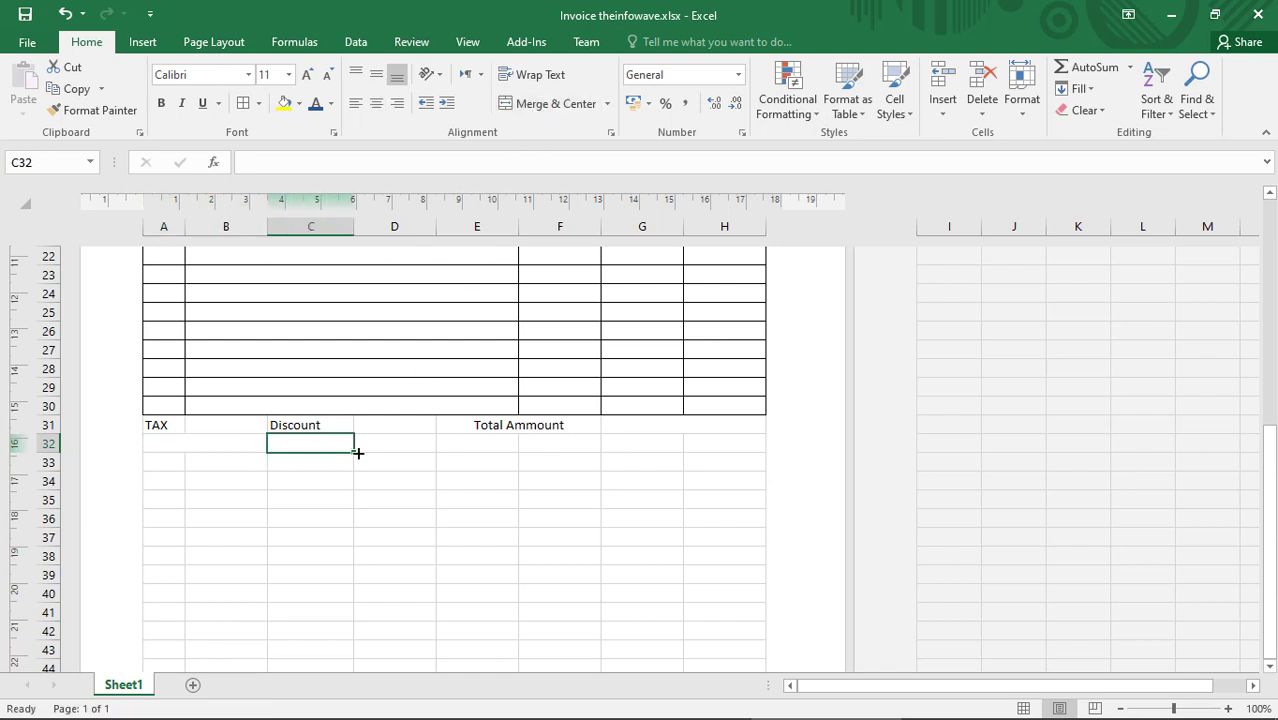
left_click_drag(355, 453, 432, 453)
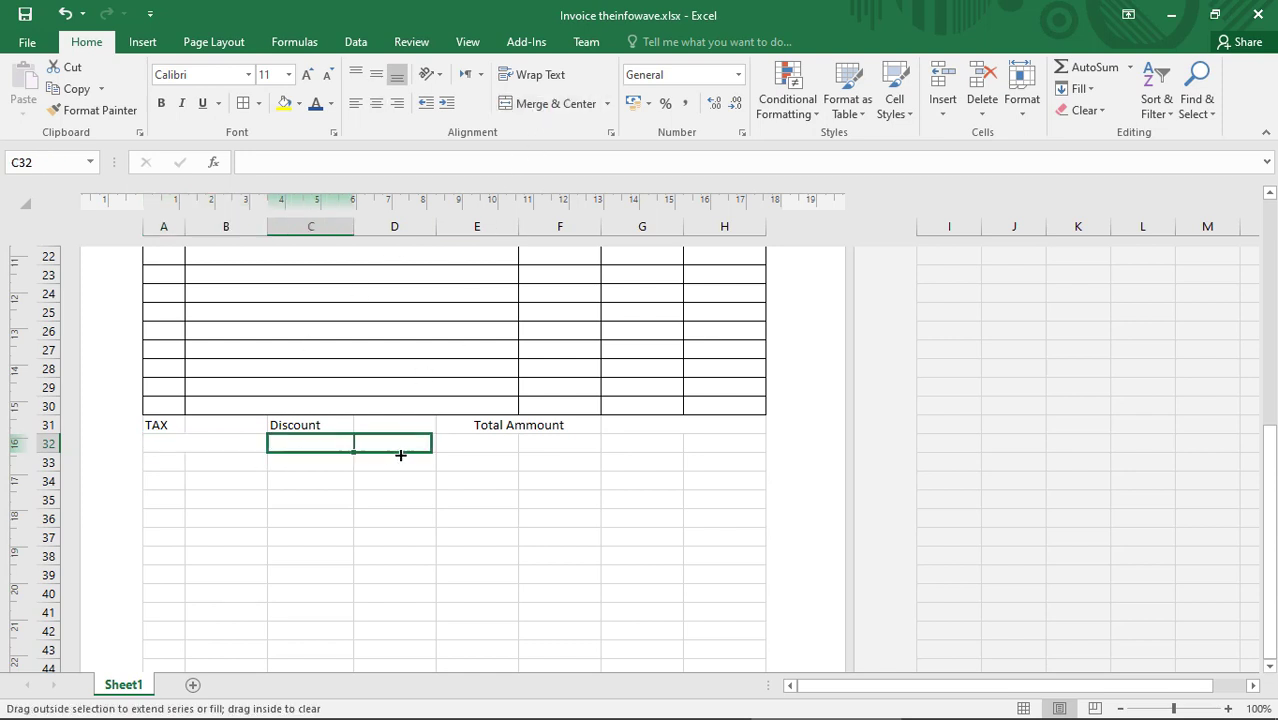
left_click(535, 104)
- Merge E32:F32 and enter the label 'Final Ammount' in it
left_click(461, 446)
left_click_drag(518, 452, 590, 452)
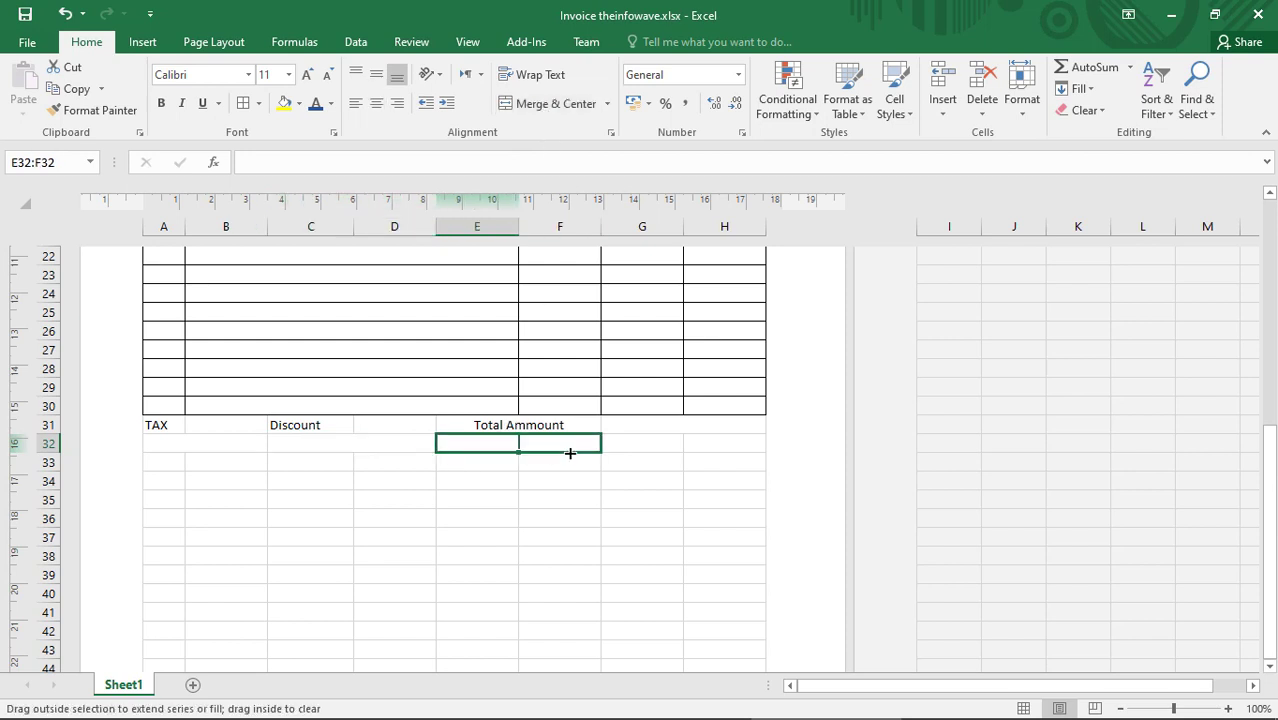
left_click(530, 104)
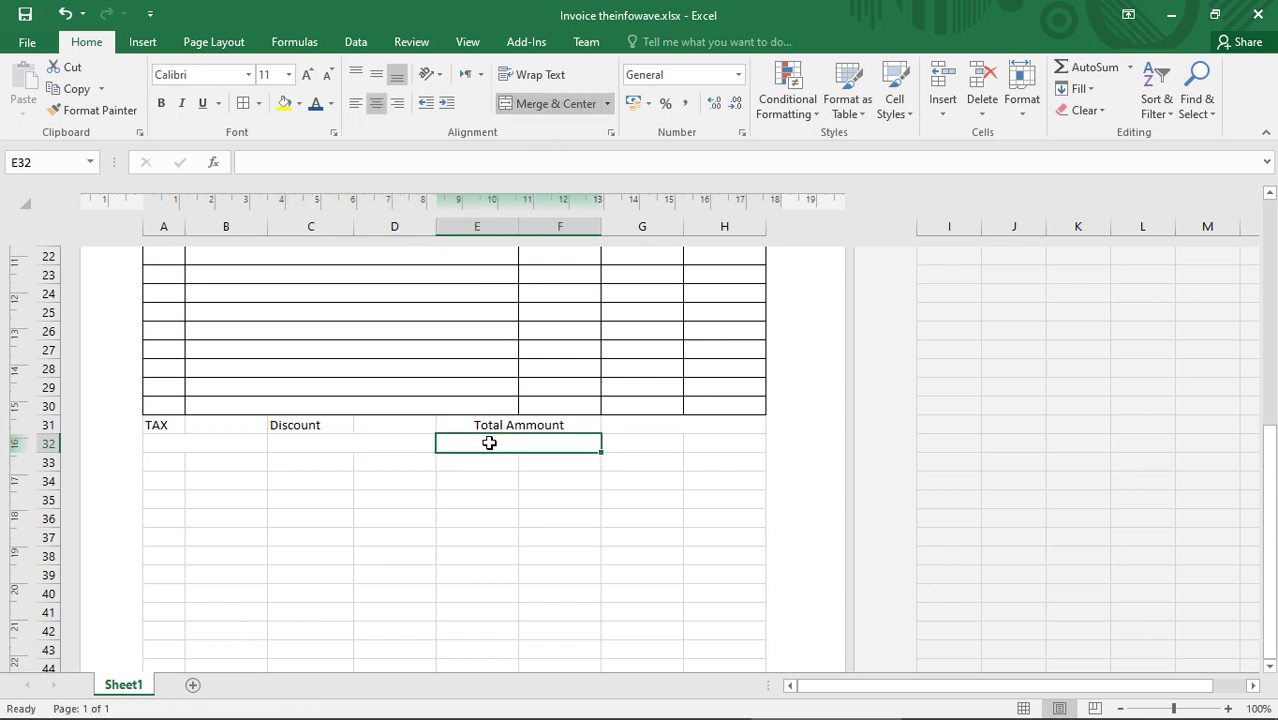
type("Final")
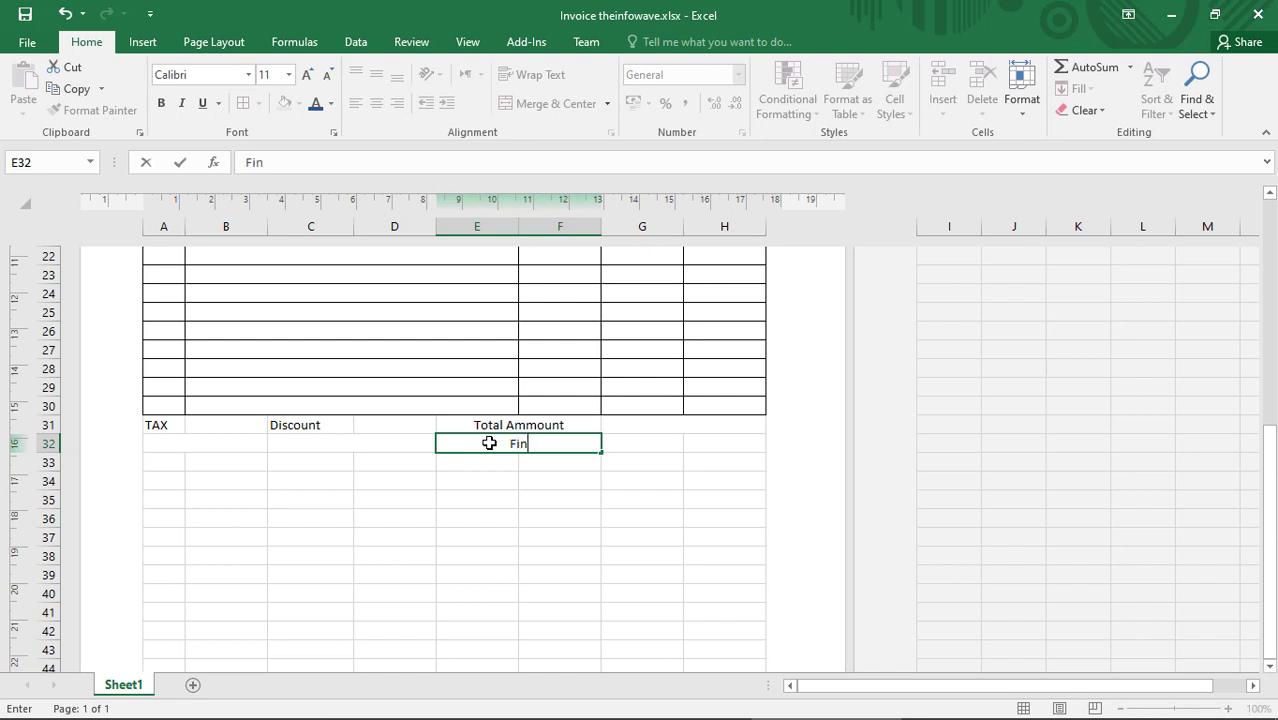
type(" Ammount")
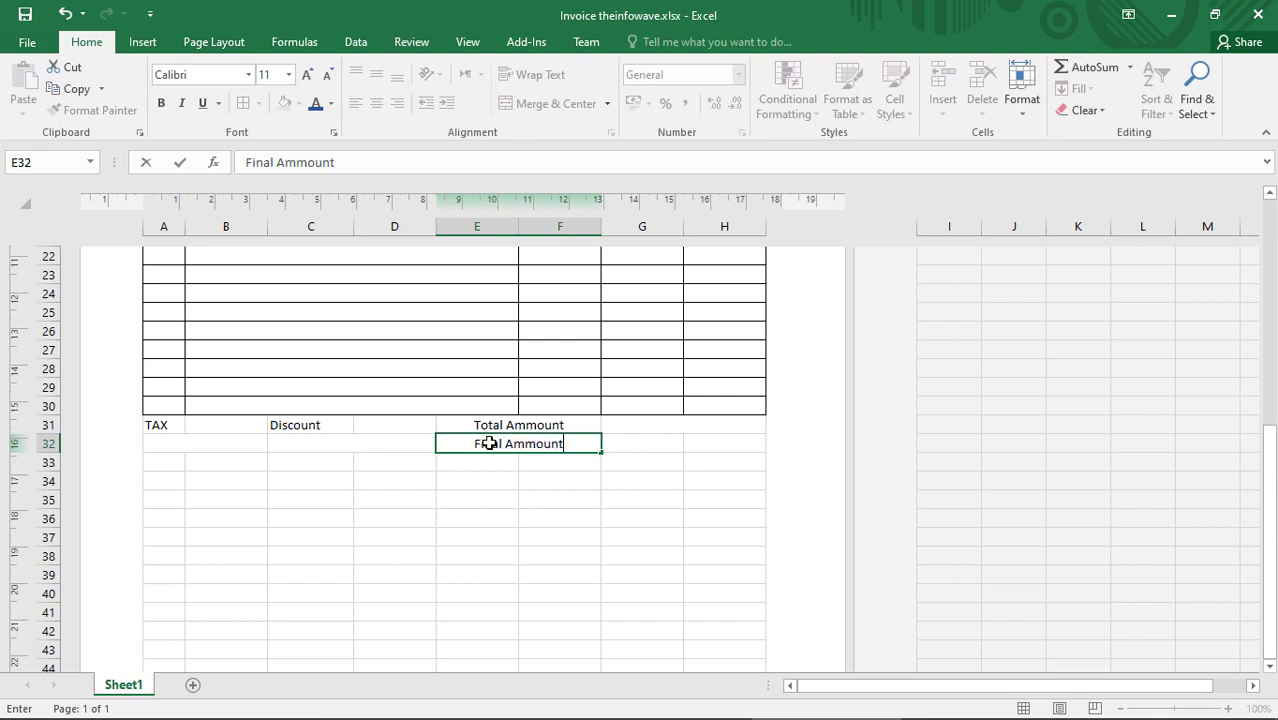
- Add all borders to A31:H32 and enter 17 in B31 and 5 in D31
mouse_move(154, 424)
left_mouse_down()
mouse_move(650, 441)
mouse_move(641, 447)
left_mouse_up()
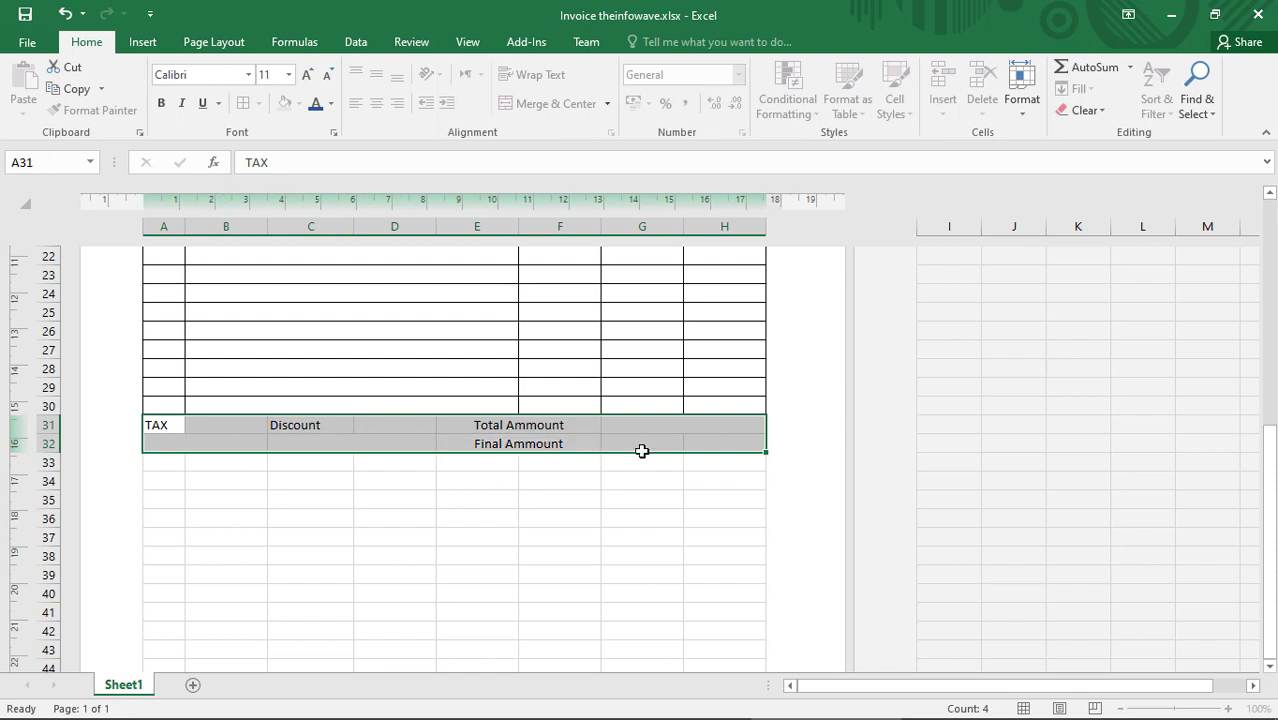
left_click(243, 103)
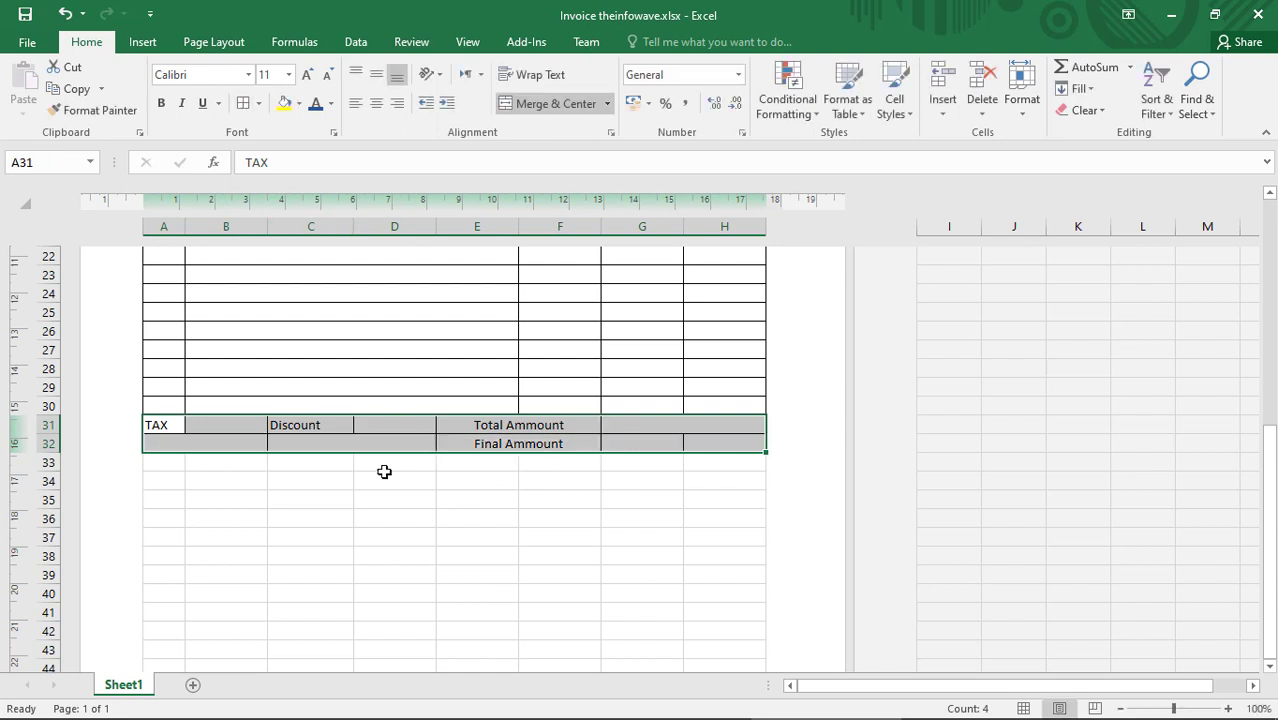
left_click(397, 516)
left_click(233, 426)
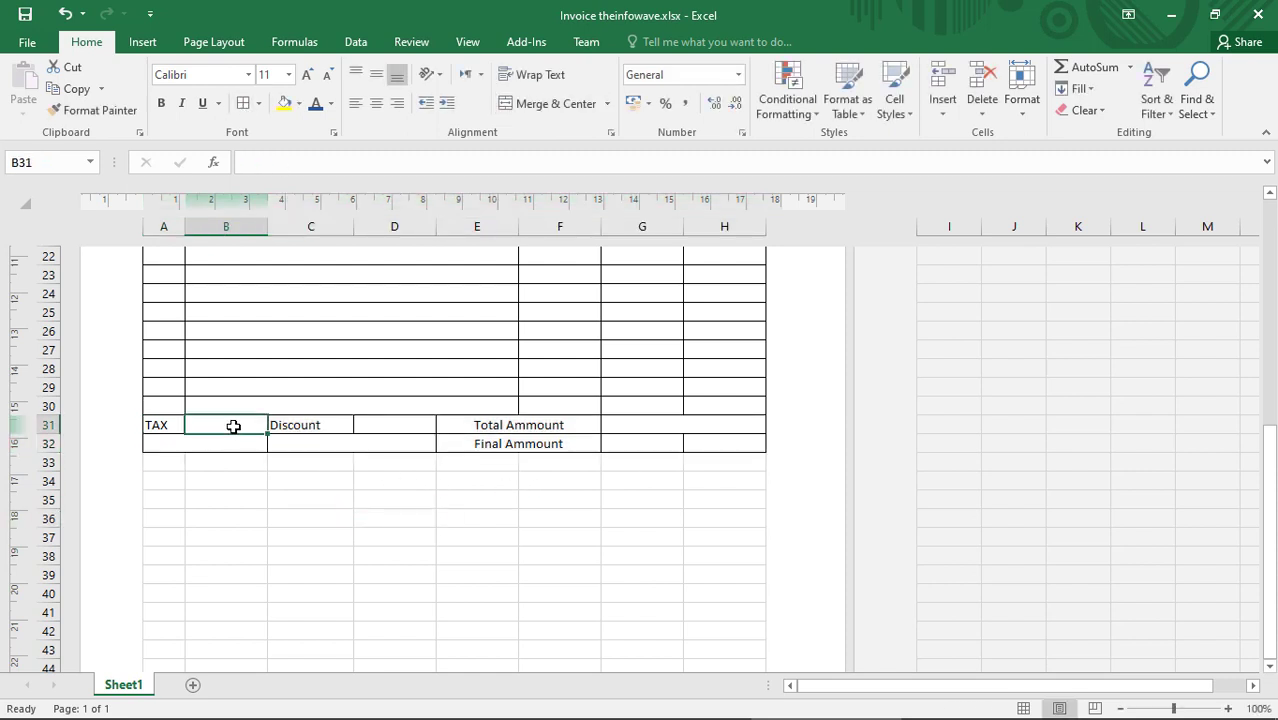
type("17")
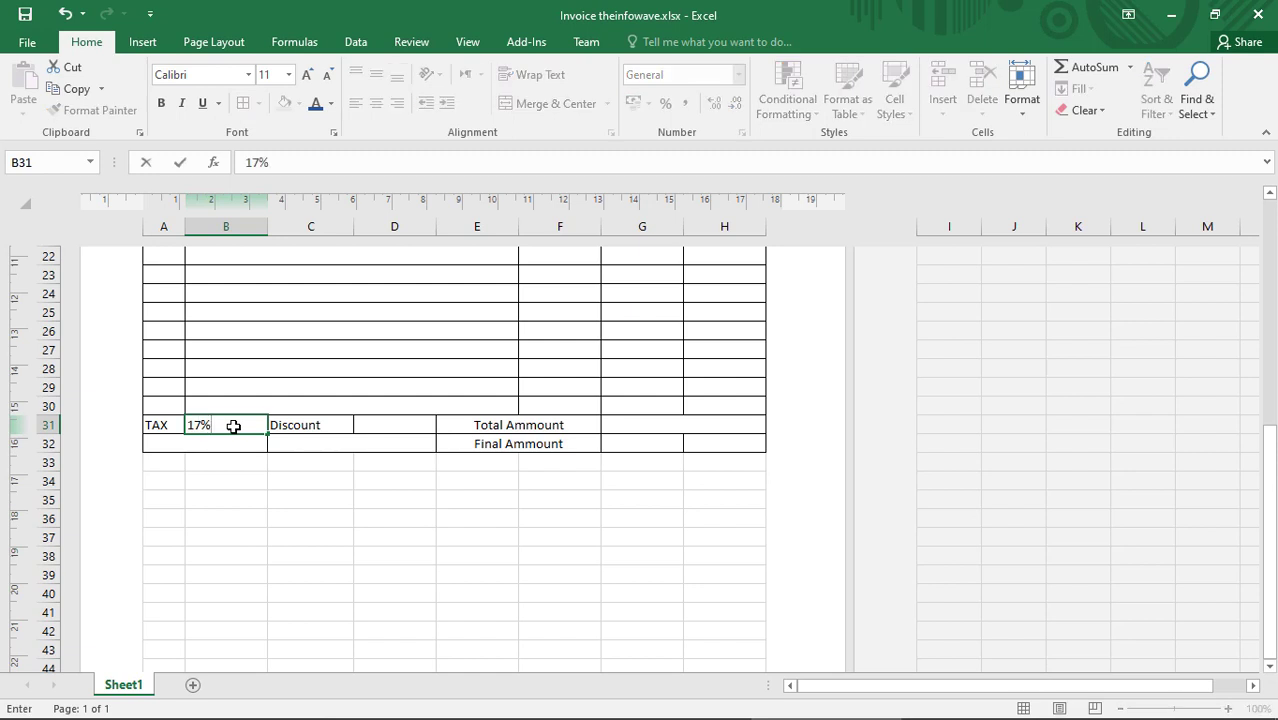
left_click(383, 428)
type("5")
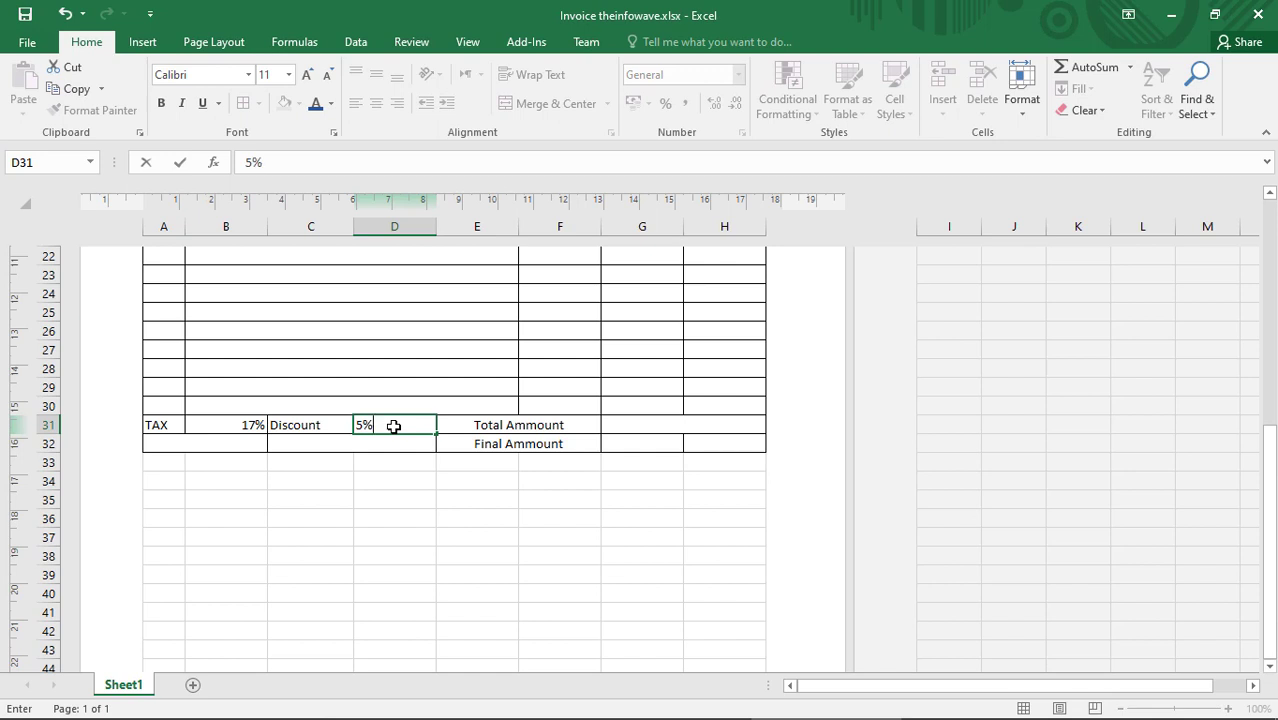
left_click(371, 443)
- Center the 17% and 5% values, then center and middle-align the whole A31:H32 block
left_click(382, 424)
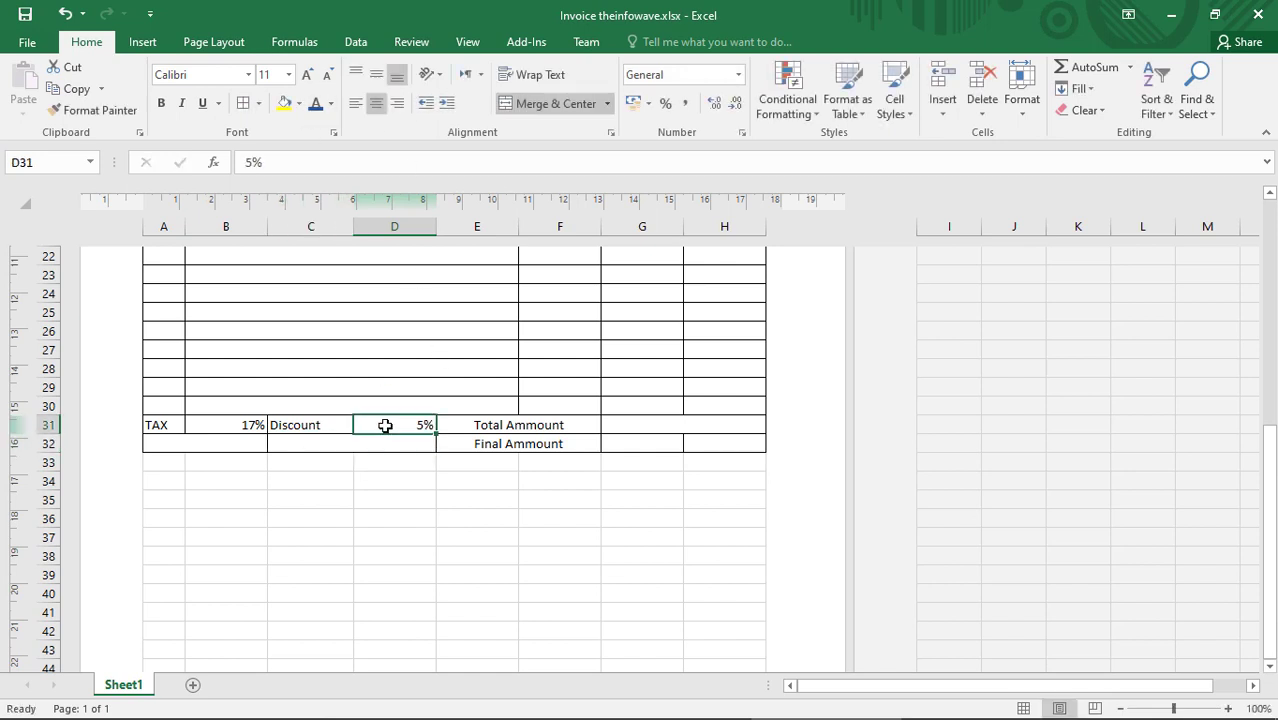
left_click(377, 103)
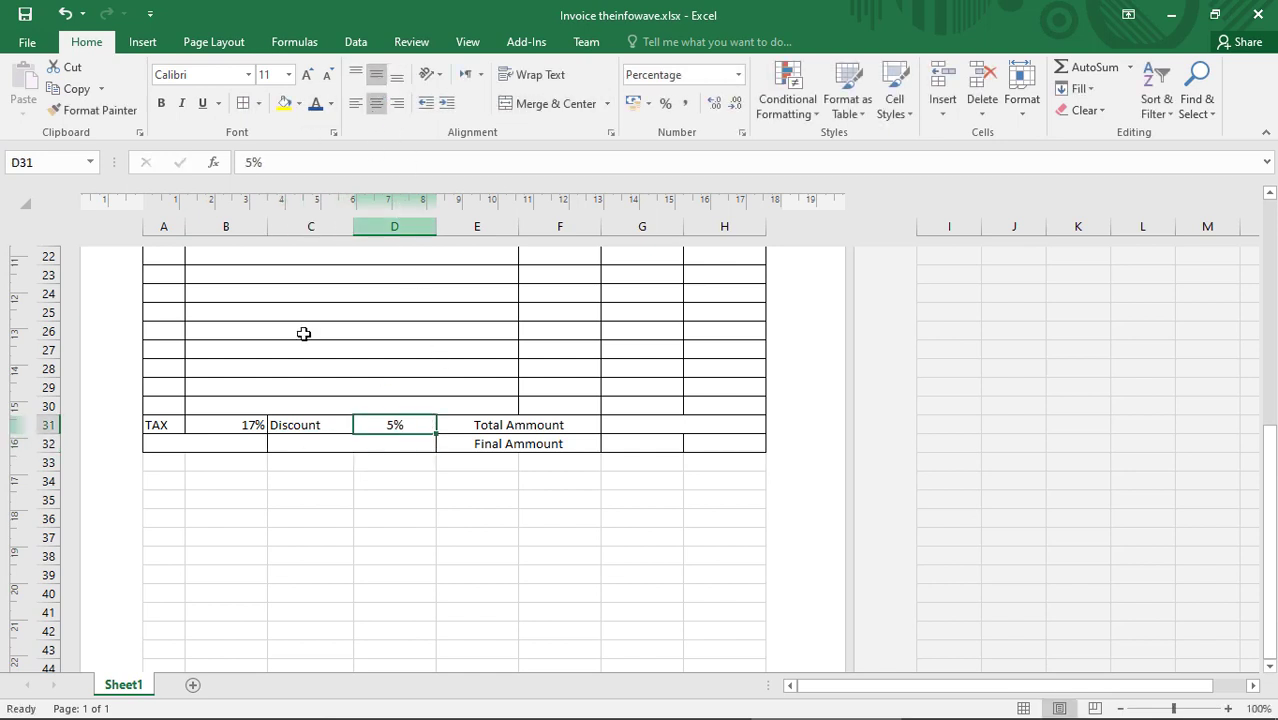
left_click(240, 424)
left_click(376, 78)
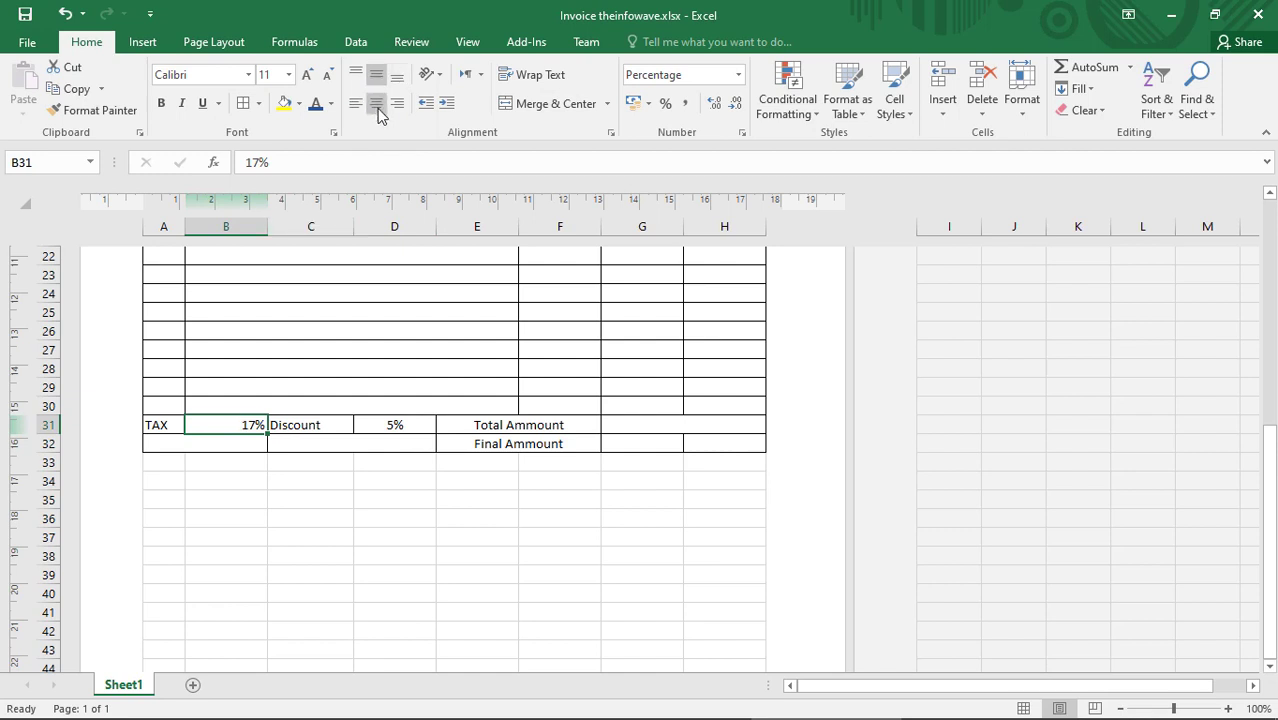
left_click(378, 106)
left_click_drag(188, 424, 679, 442)
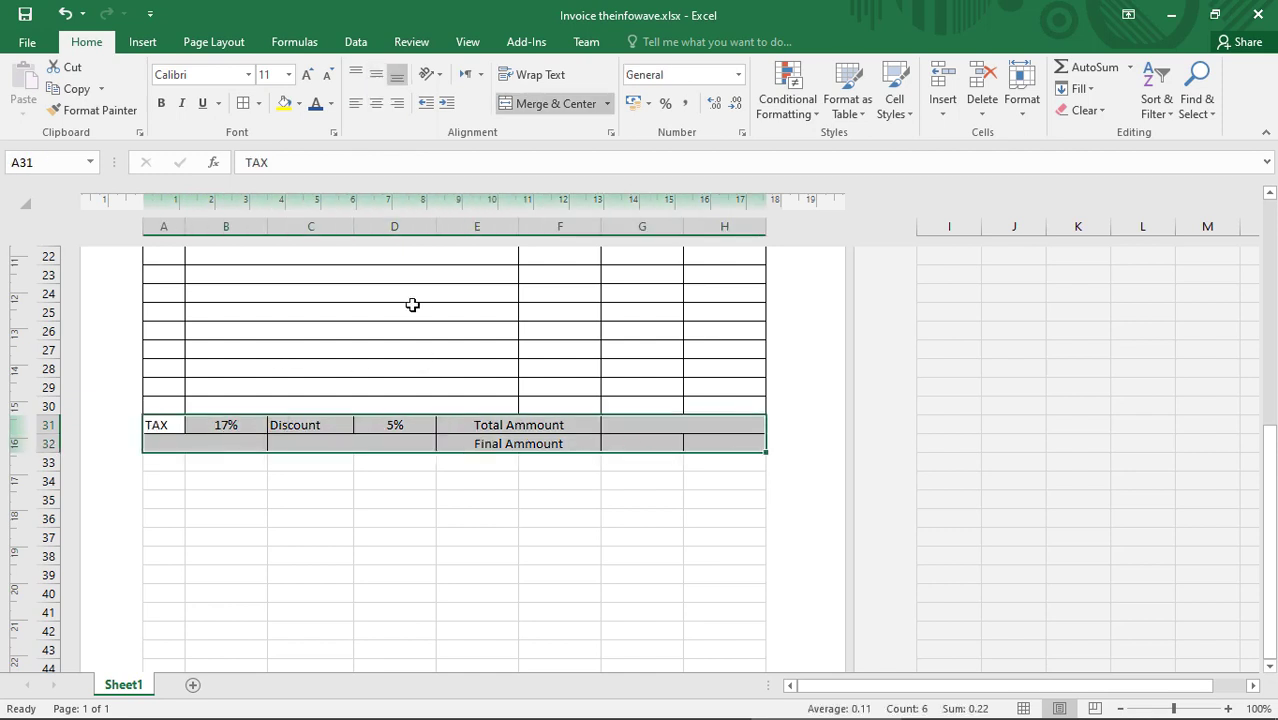
left_click(376, 103)
left_click(376, 75)
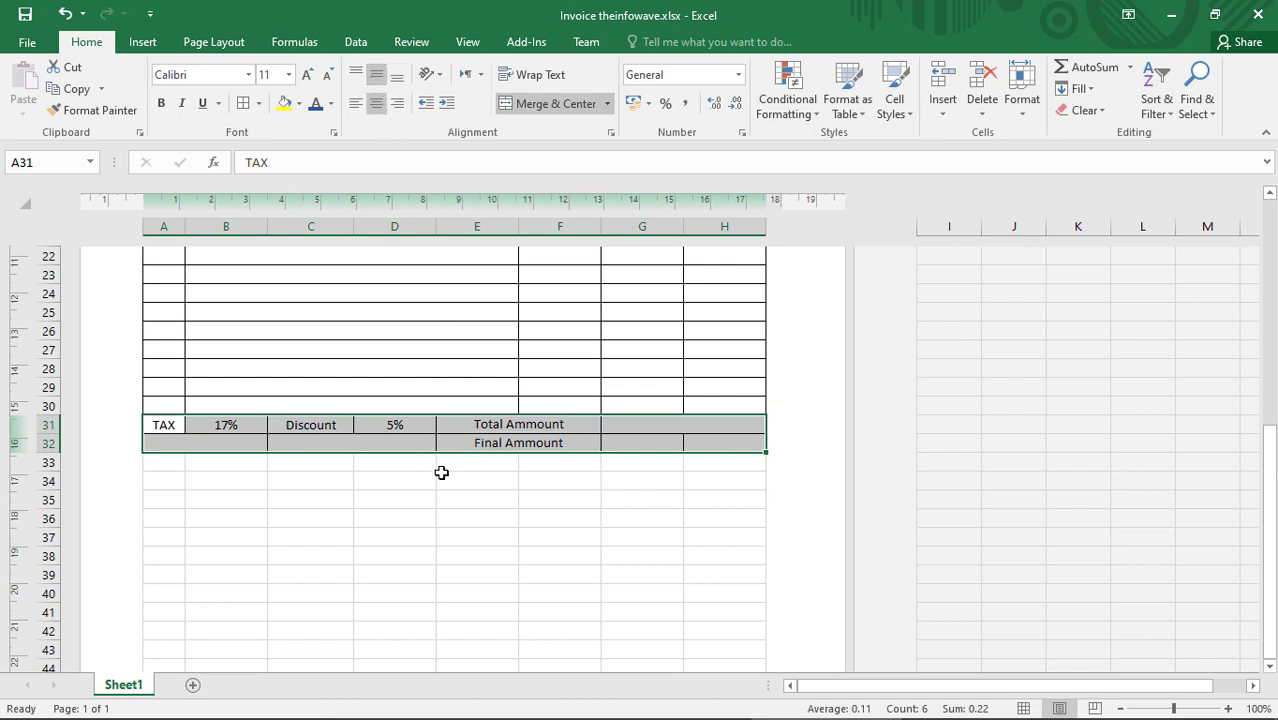
left_click(403, 480)
key("ctrl+z")
- Apply the 20% - Accent1 cell style to rows 31–32
left_click(895, 100)
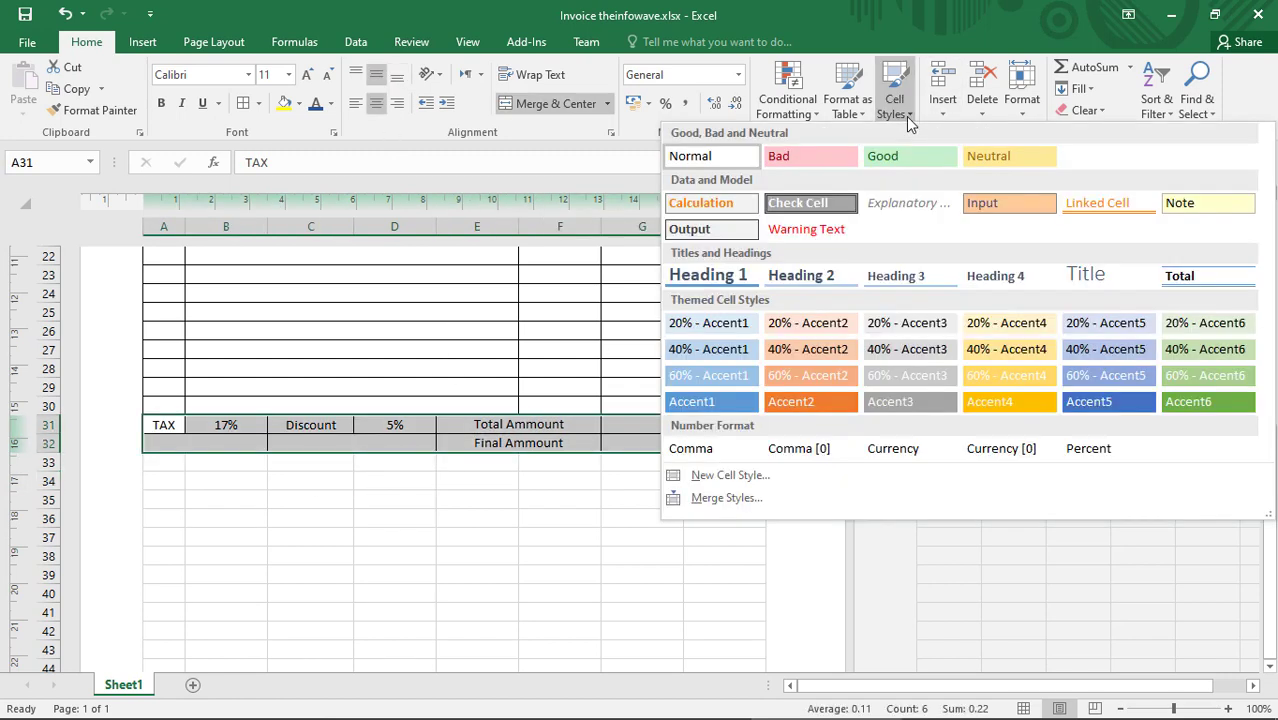
left_click(710, 326)
left_click(440, 537)
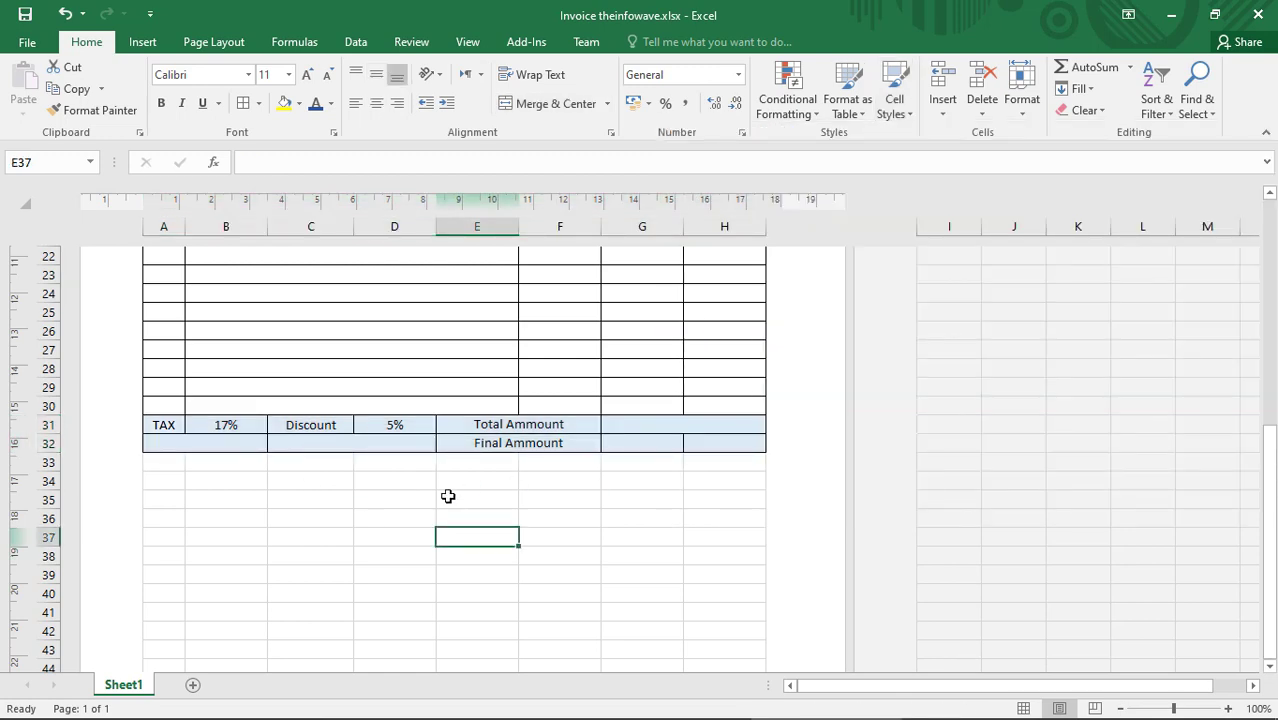
- Merge G32:H32 and make Final Ammount bold
left_click_drag(611, 444, 713, 443)
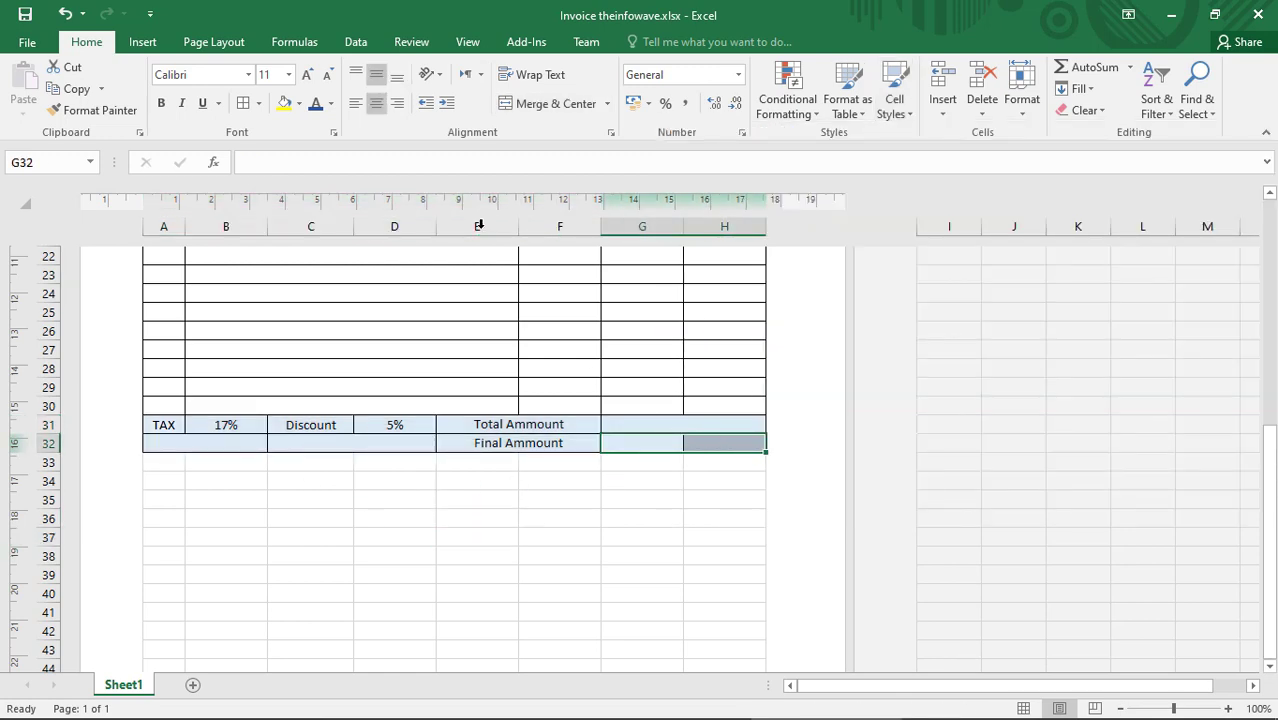
left_click(530, 106)
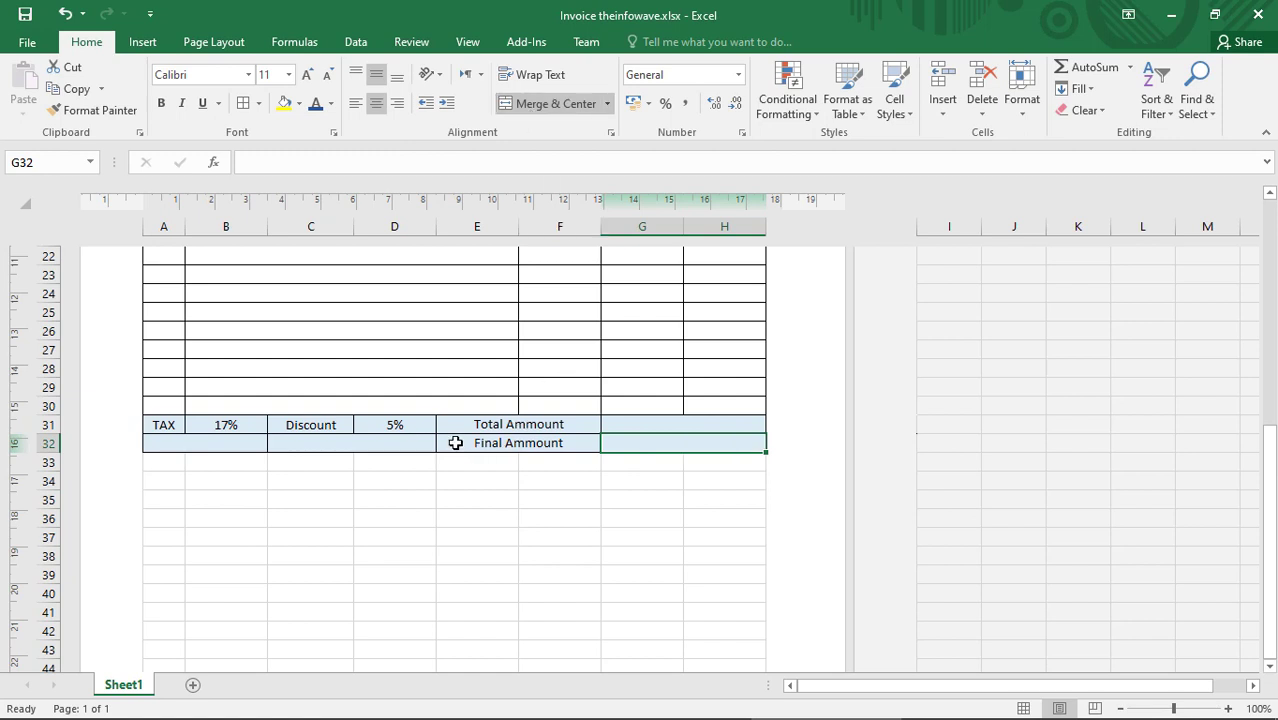
left_click_drag(454, 443, 678, 443)
left_click(161, 103)
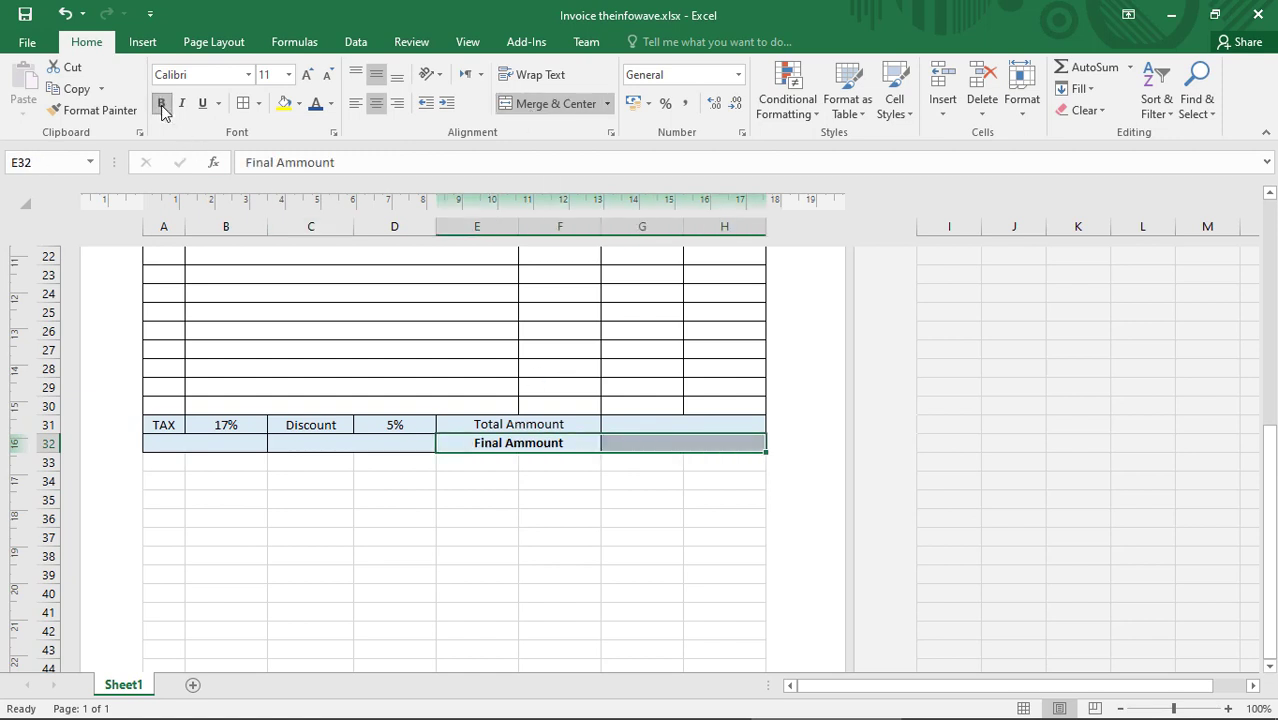
left_click(454, 562)
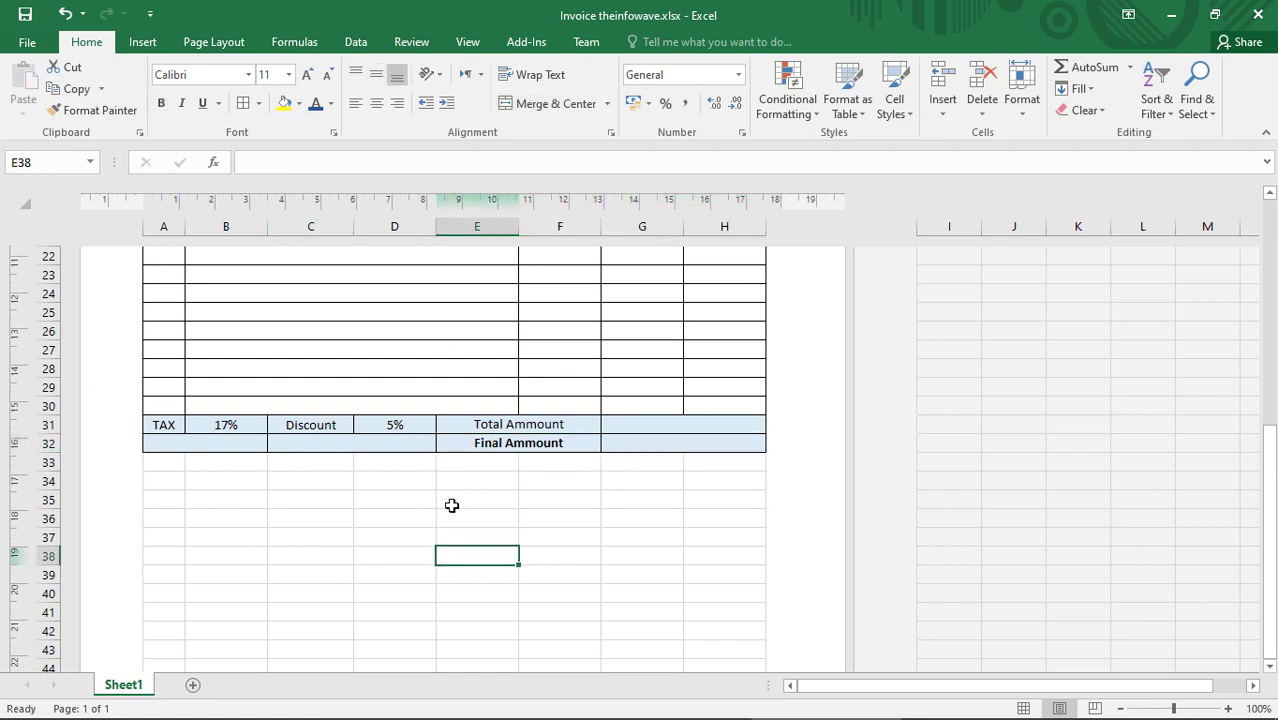
left_click(162, 484)
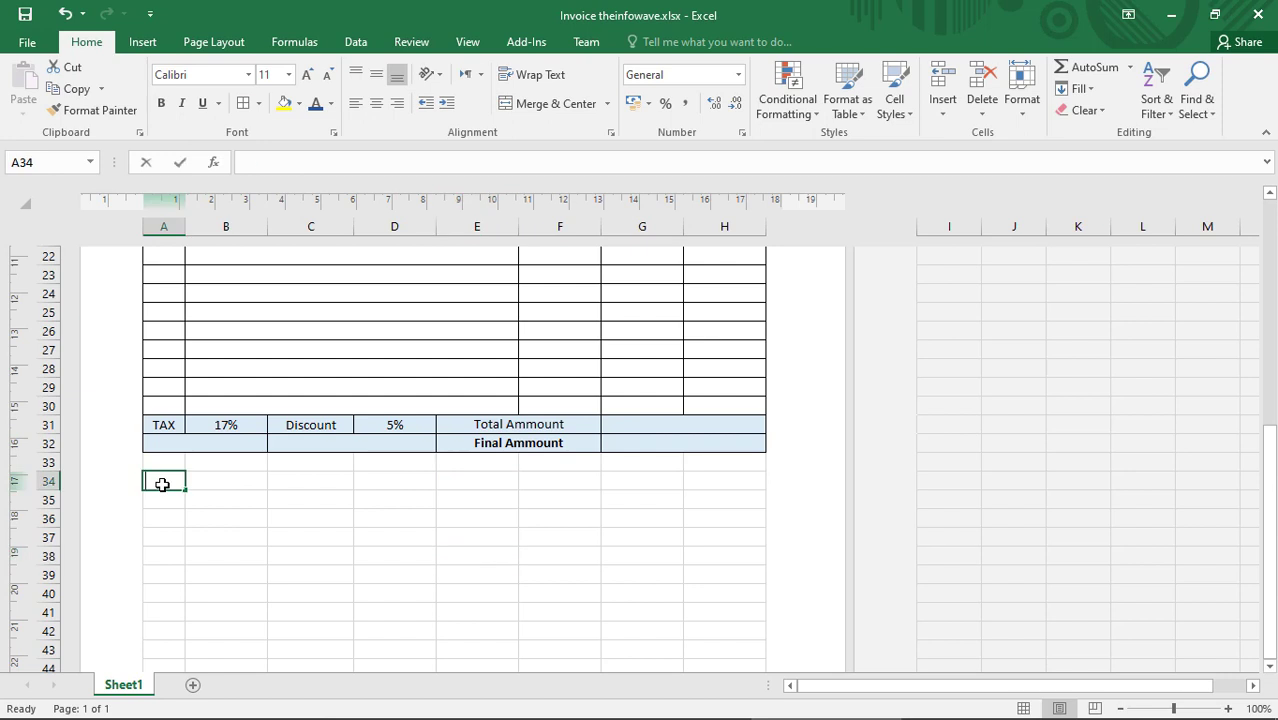
- Enter 'Received By' in merged A34:B34 and merge C34:E34 as its blank field
type("Re")
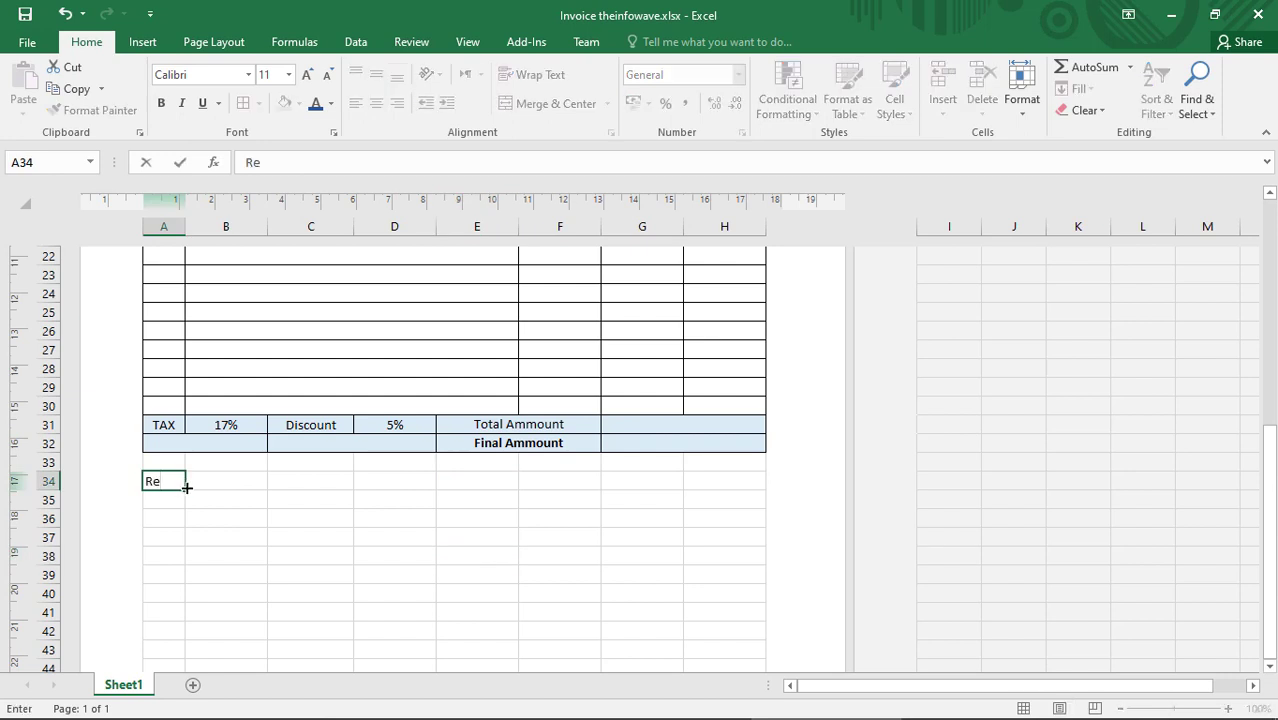
left_click_drag(186, 487, 258, 487)
left_click(281, 501)
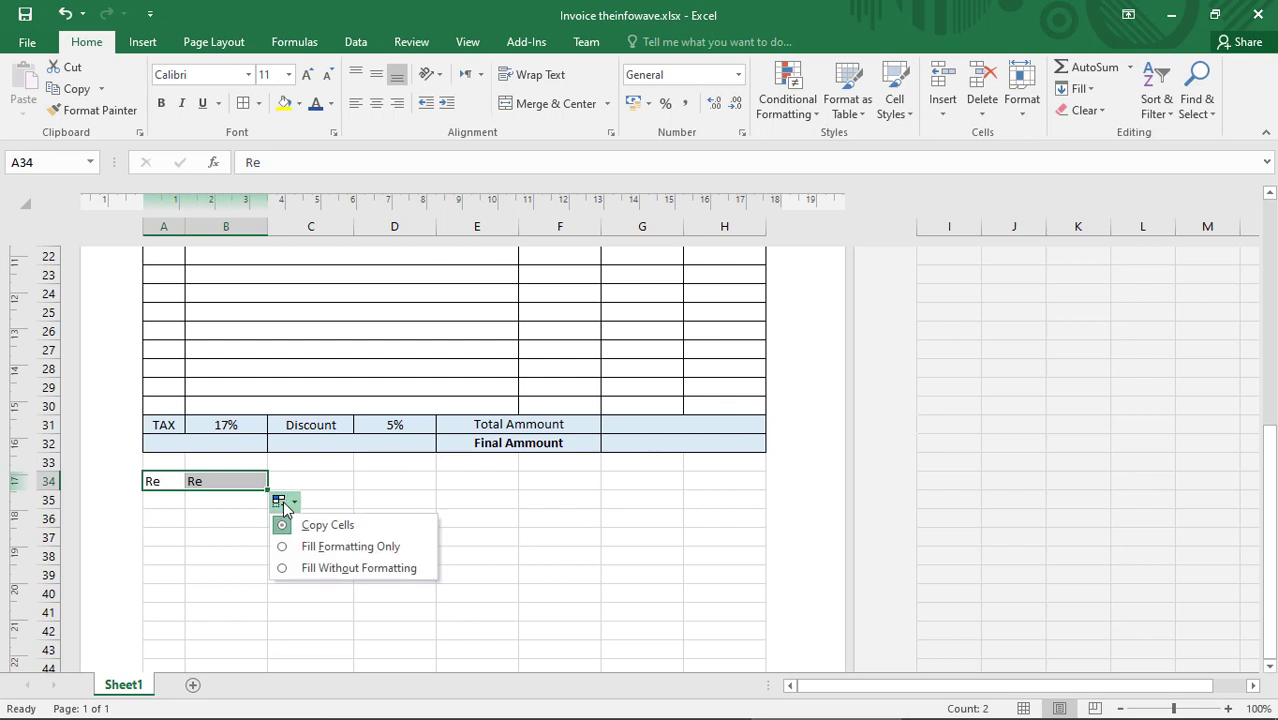
key("ctrl+z")
left_click(519, 106)
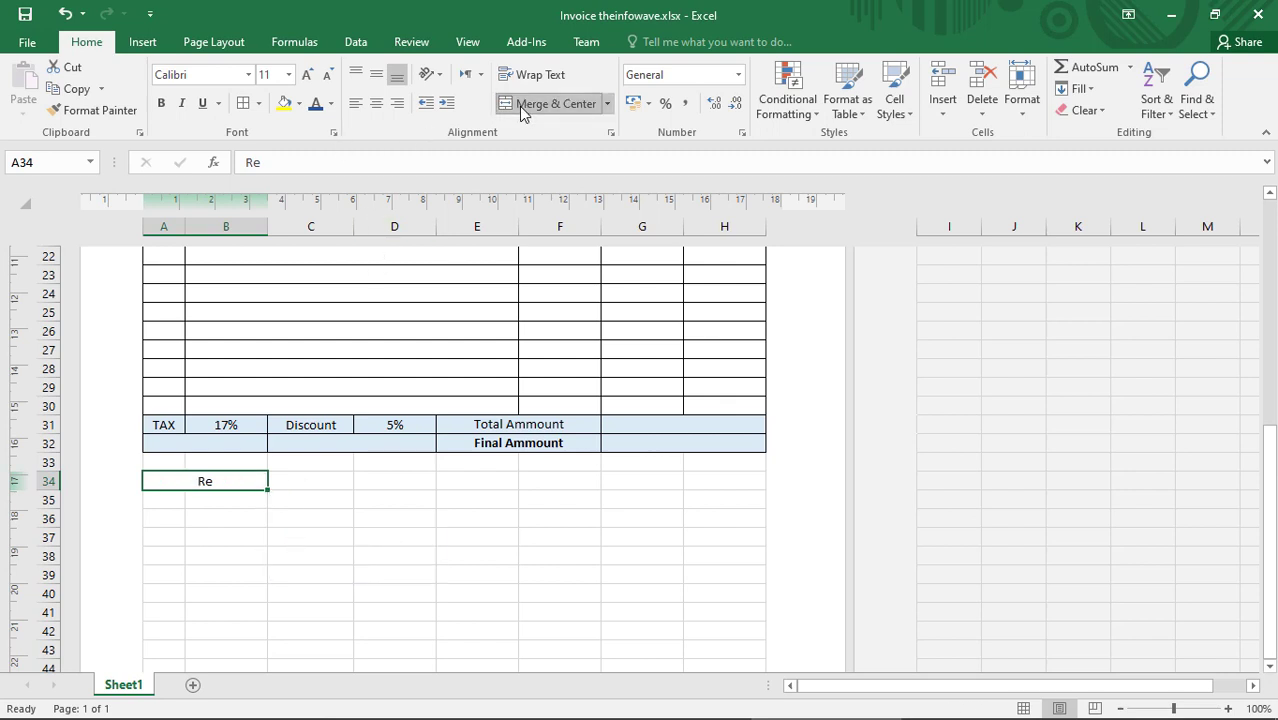
type("ci")
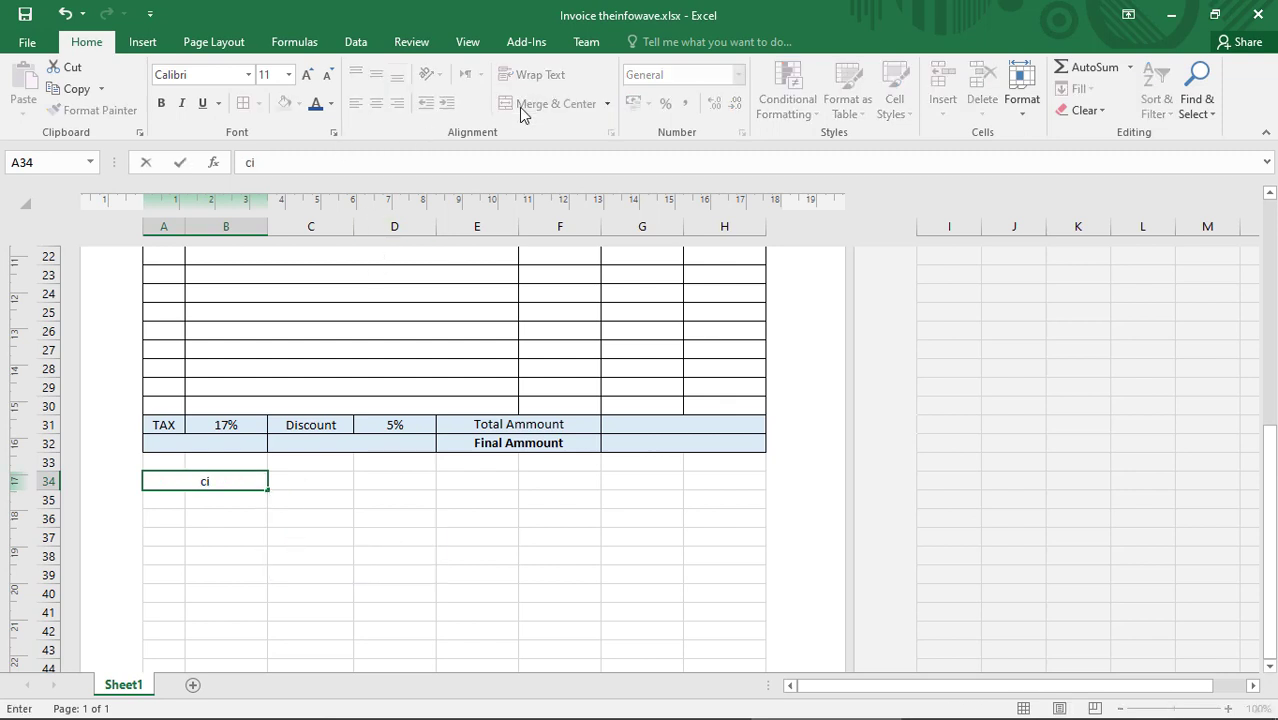
type("ecei")
type("ved B")
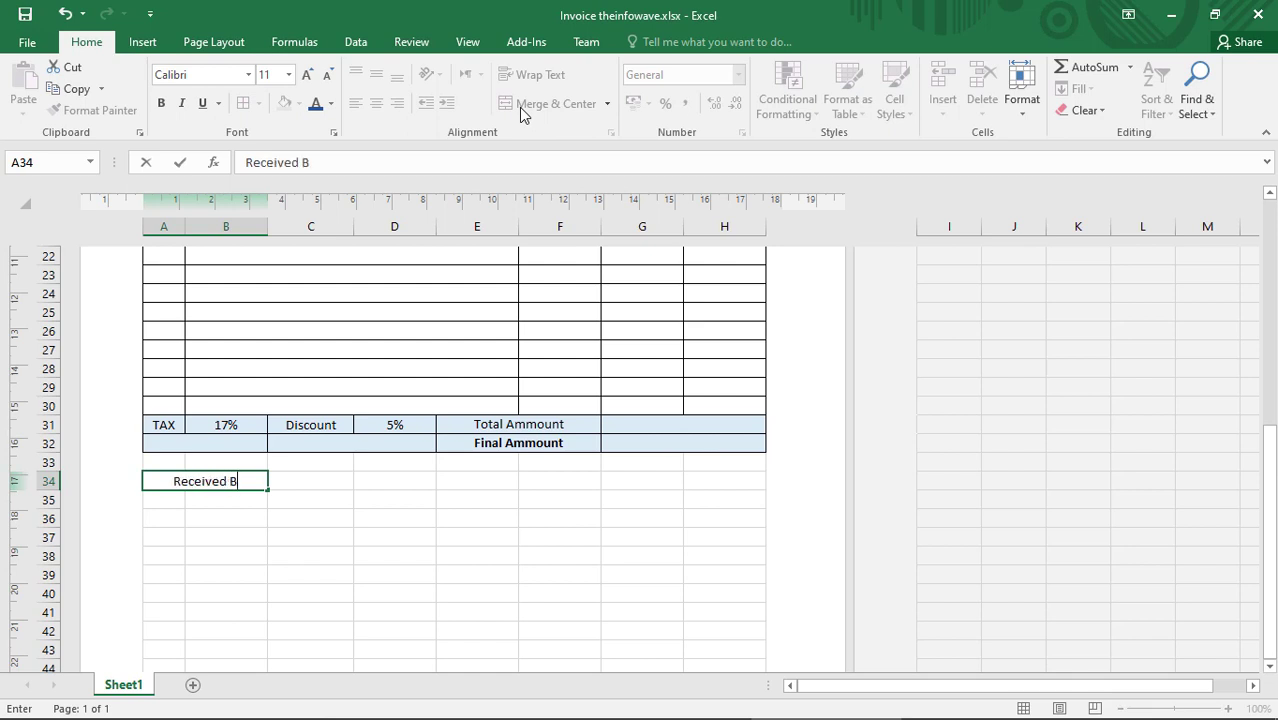
type("y")
left_click(343, 488)
left_click_drag(352, 489, 514, 487)
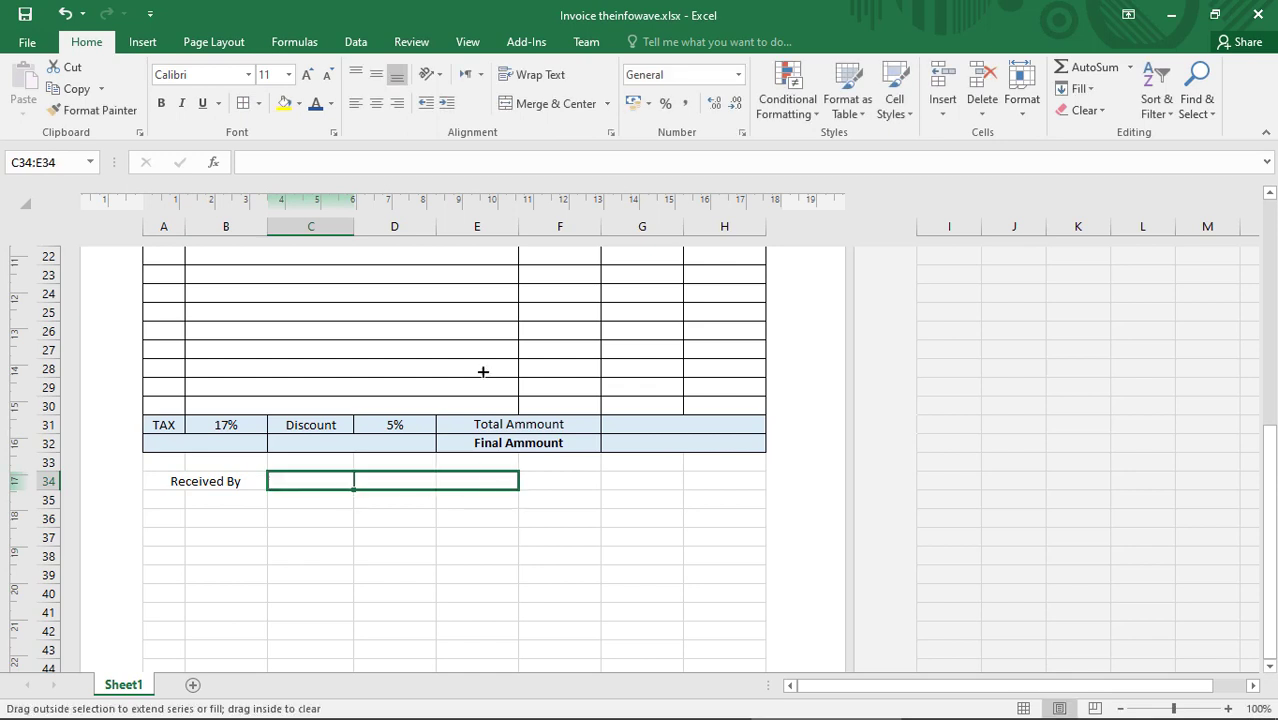
left_click(562, 105)
- Enter 'Note*' in merged A35:B35 and merge C35:E35 beside it
left_click(181, 502)
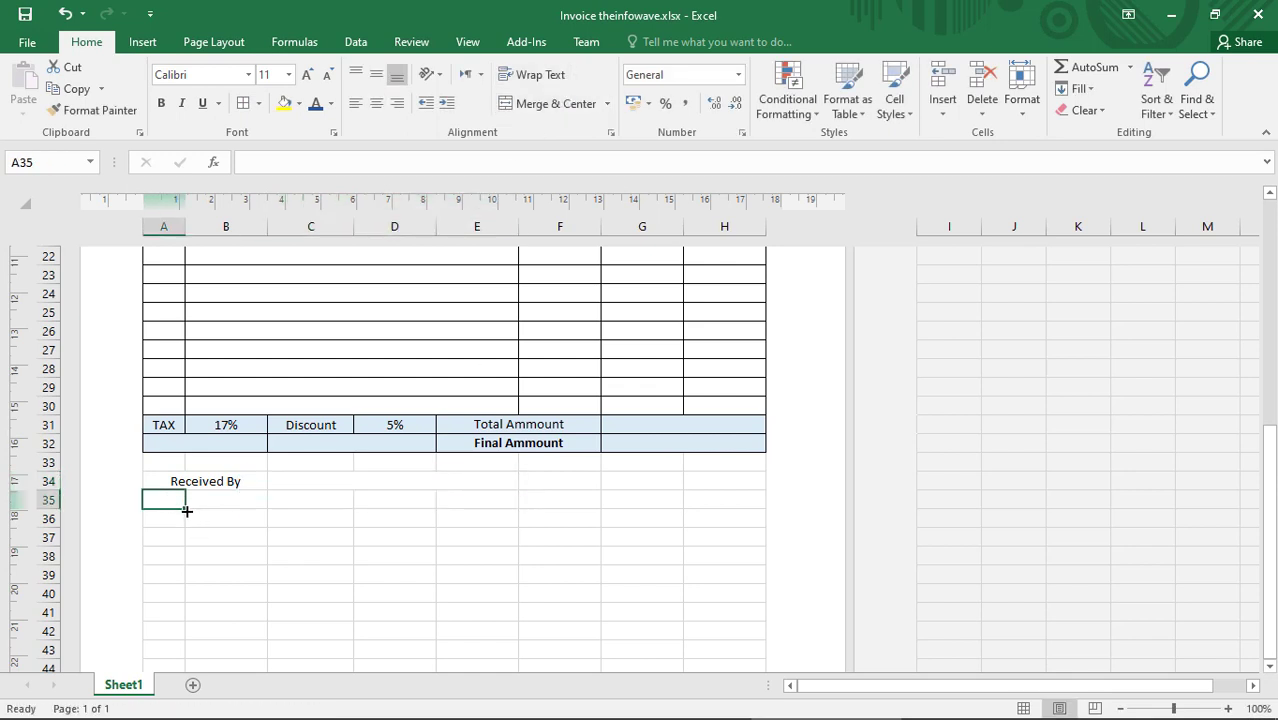
left_click_drag(186, 510, 266, 510)
left_click(530, 104)
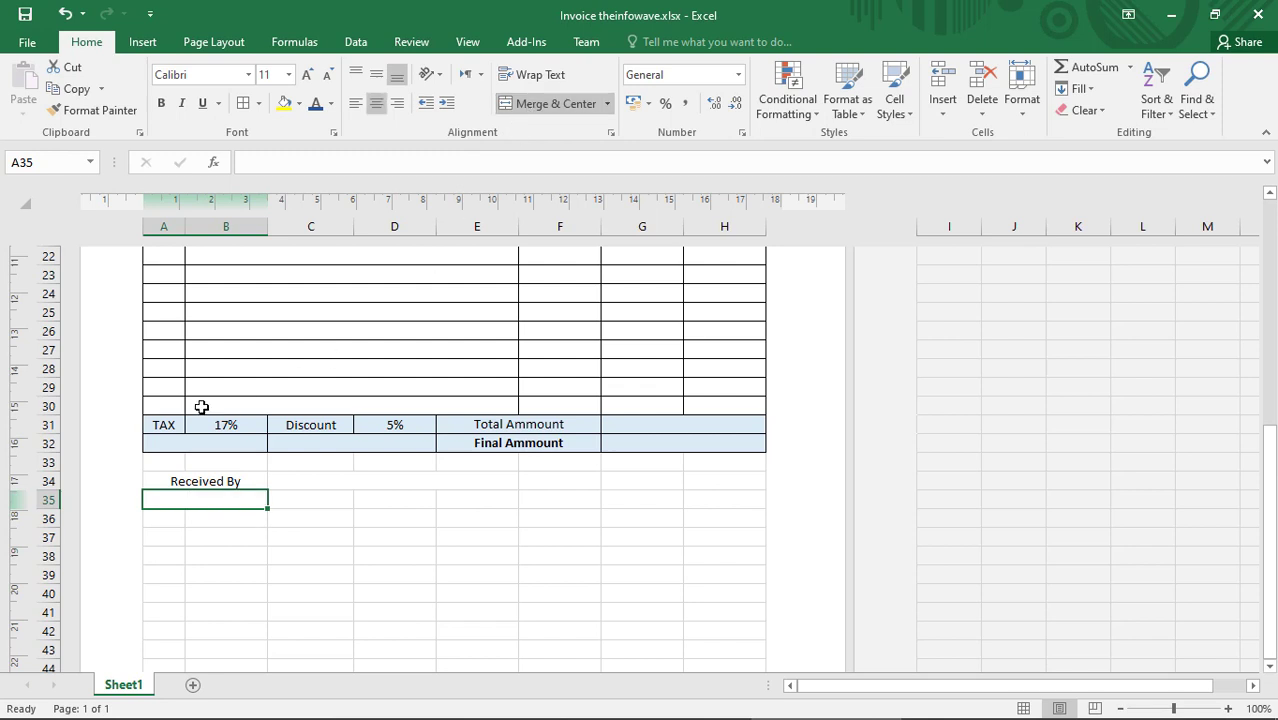
type("Note*")
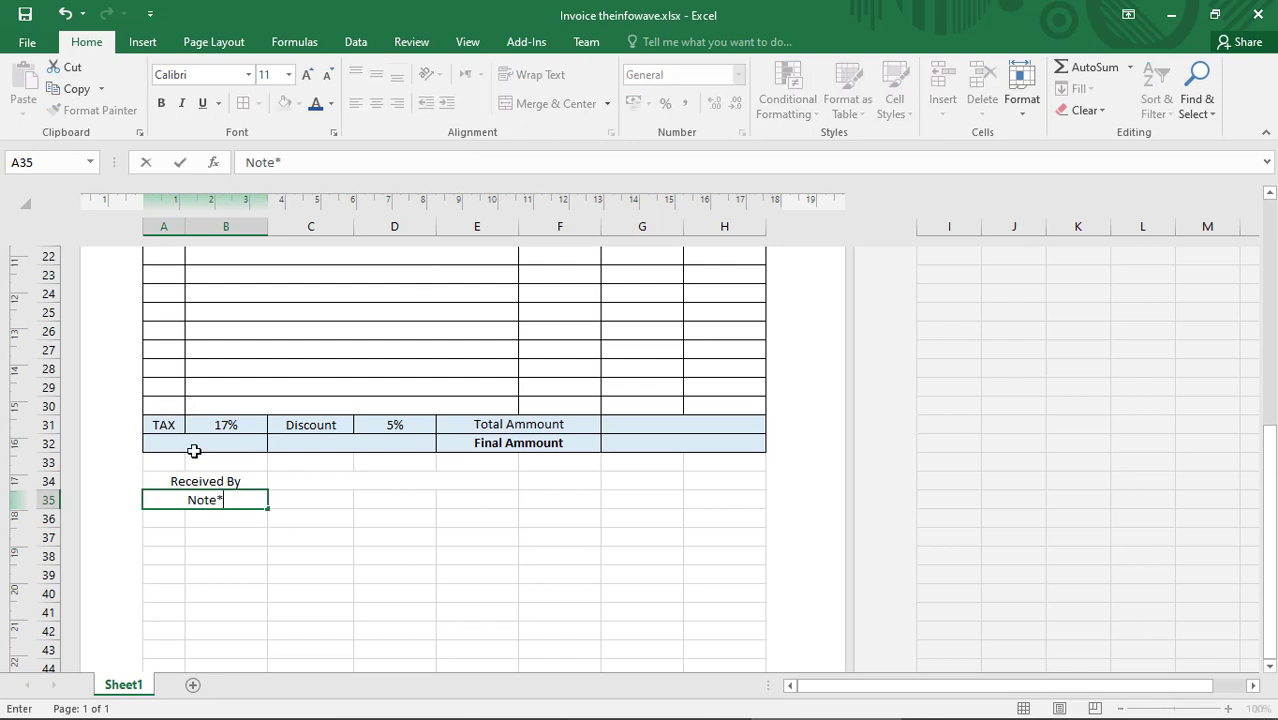
left_click(314, 500)
left_click_drag(354, 508, 505, 508)
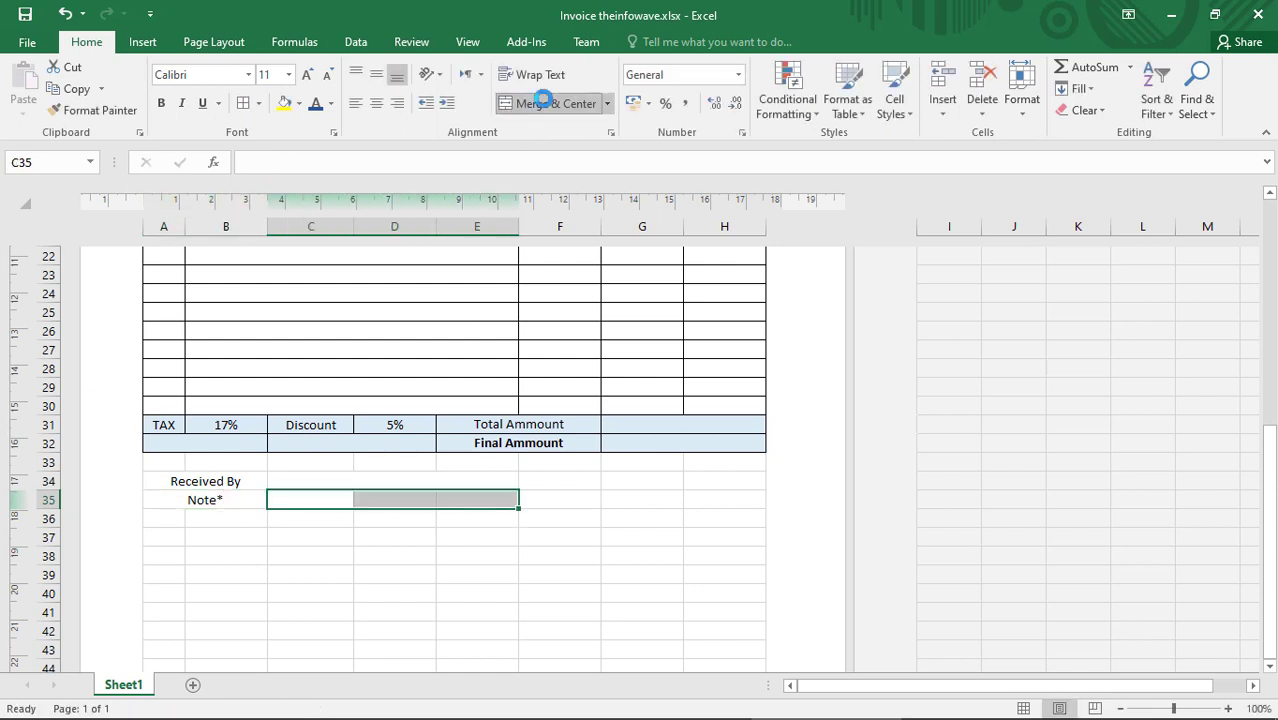
left_click(536, 104)
- Type 'Paid' in F34 and 'Due' in F35
left_click(533, 481)
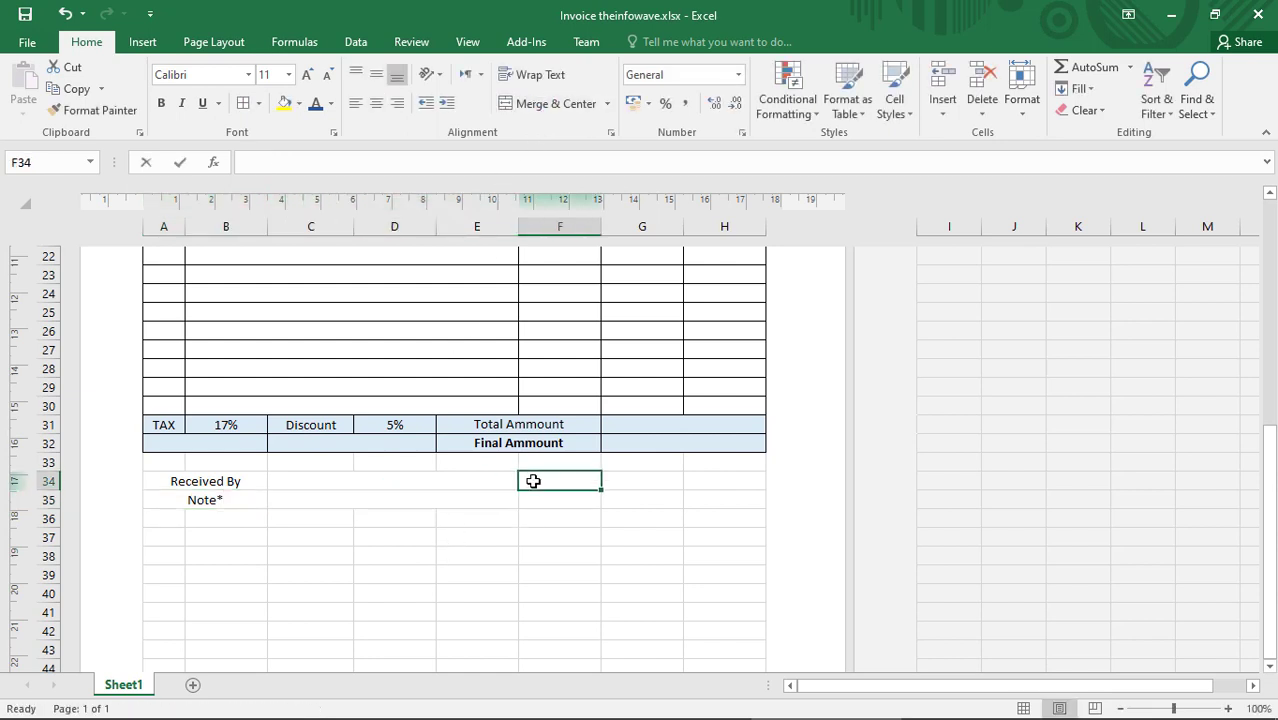
type("Paid")
left_click(535, 500)
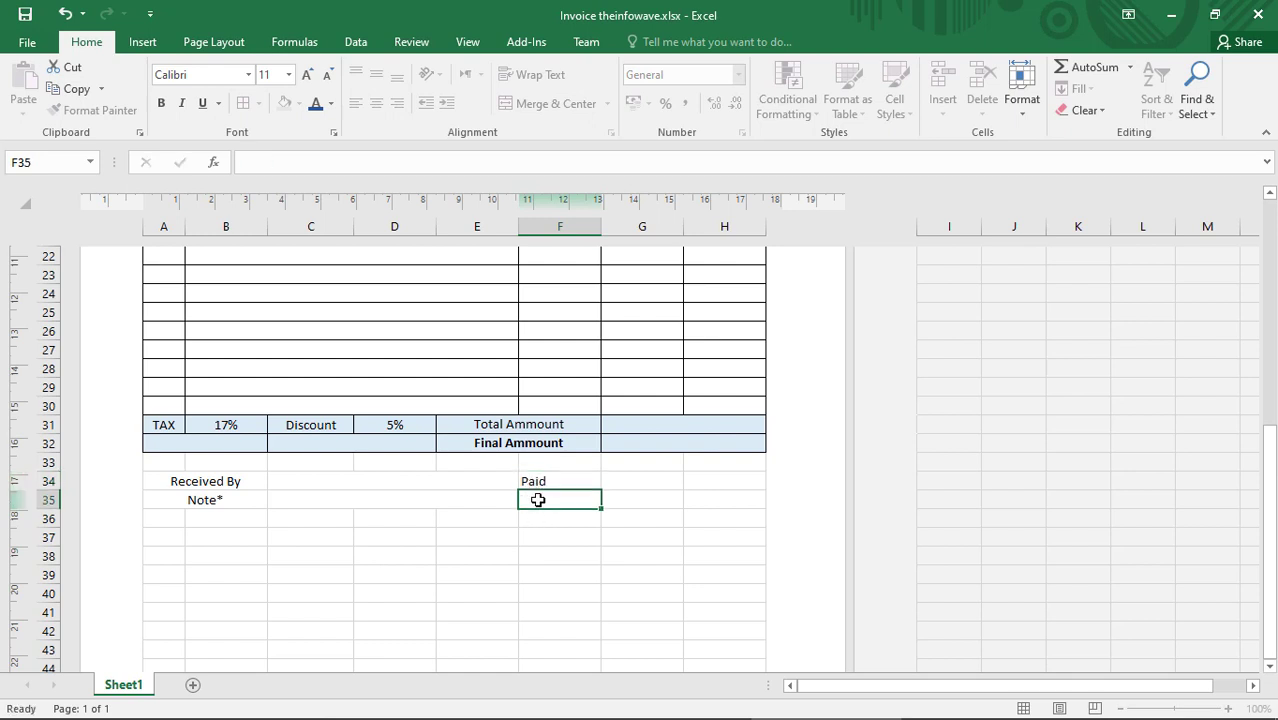
type("Due")
left_click(633, 484)
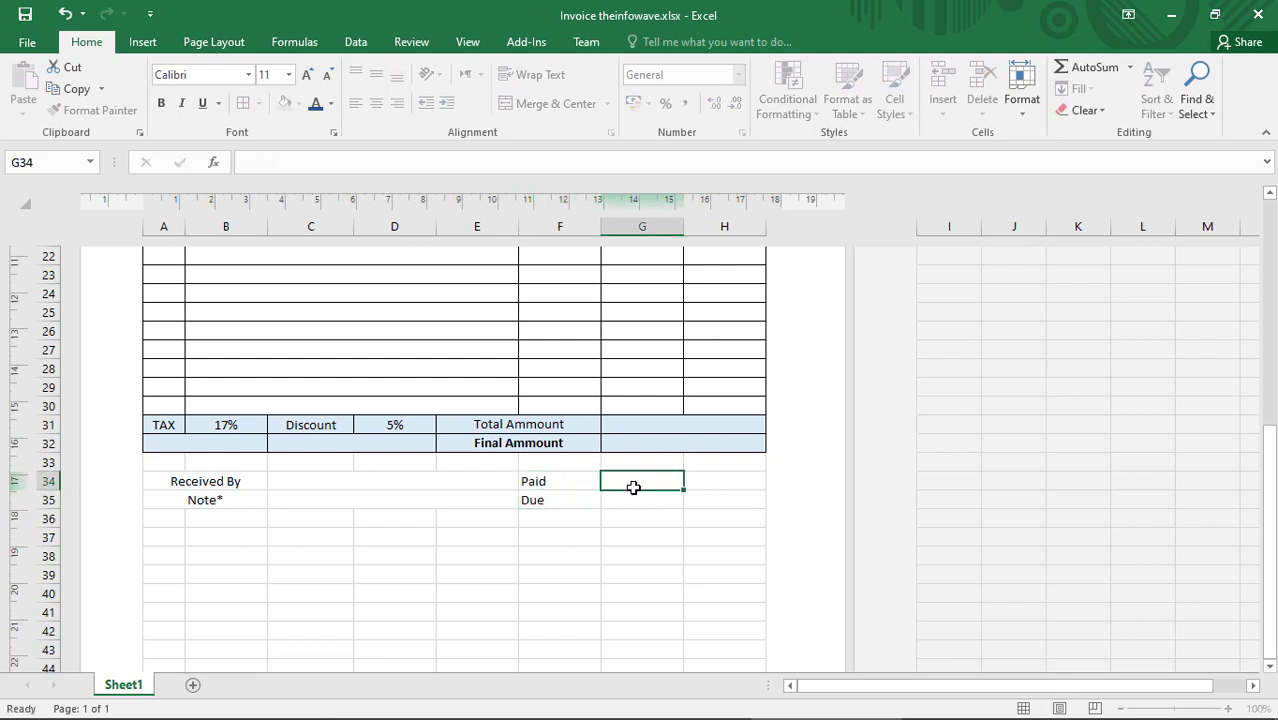
- Merge G34:H34 and G35:H35 as the Paid and Due value cells
left_click_drag(684, 490, 738, 484)
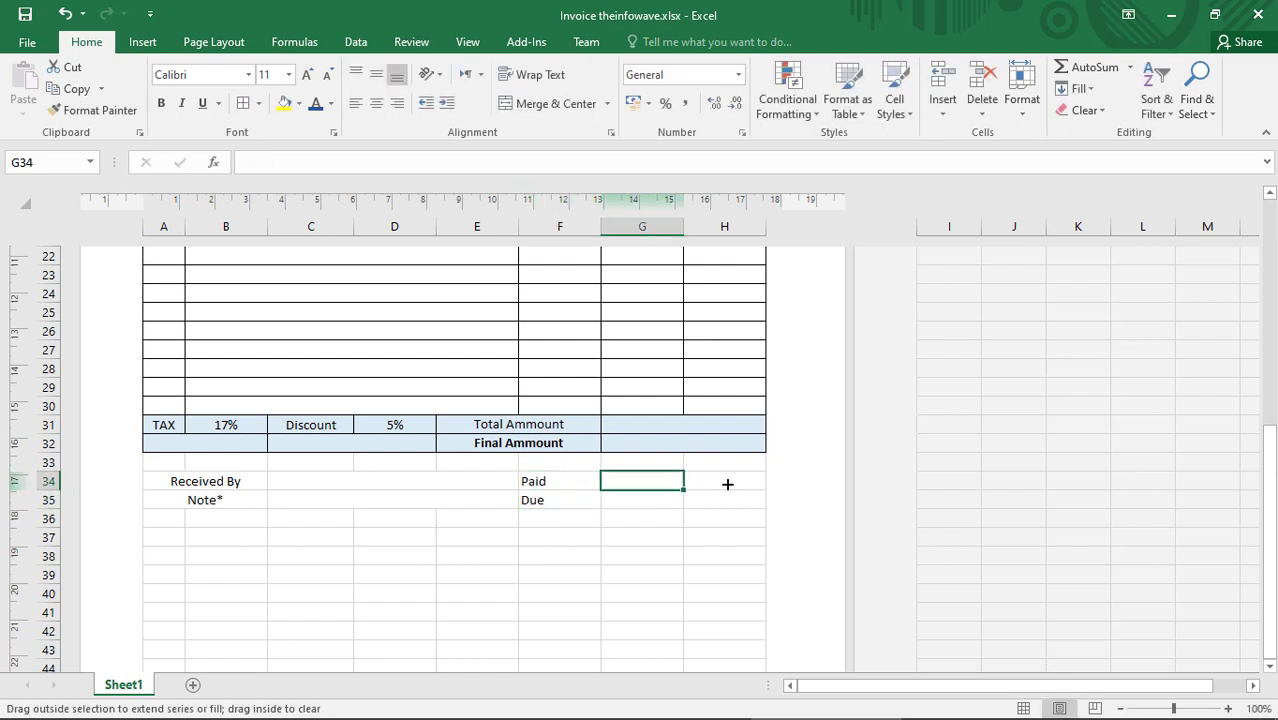
left_click(545, 102)
left_click(614, 500)
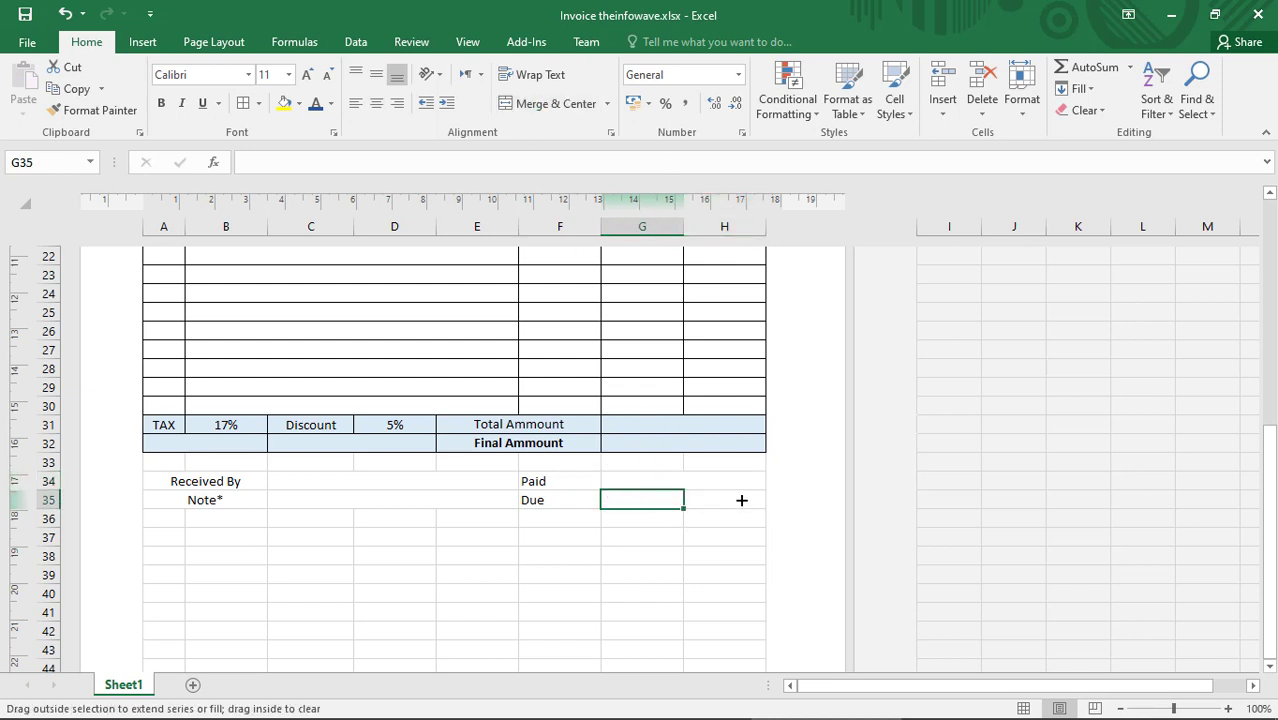
left_click_drag(741, 500, 745, 500)
left_click(548, 103)
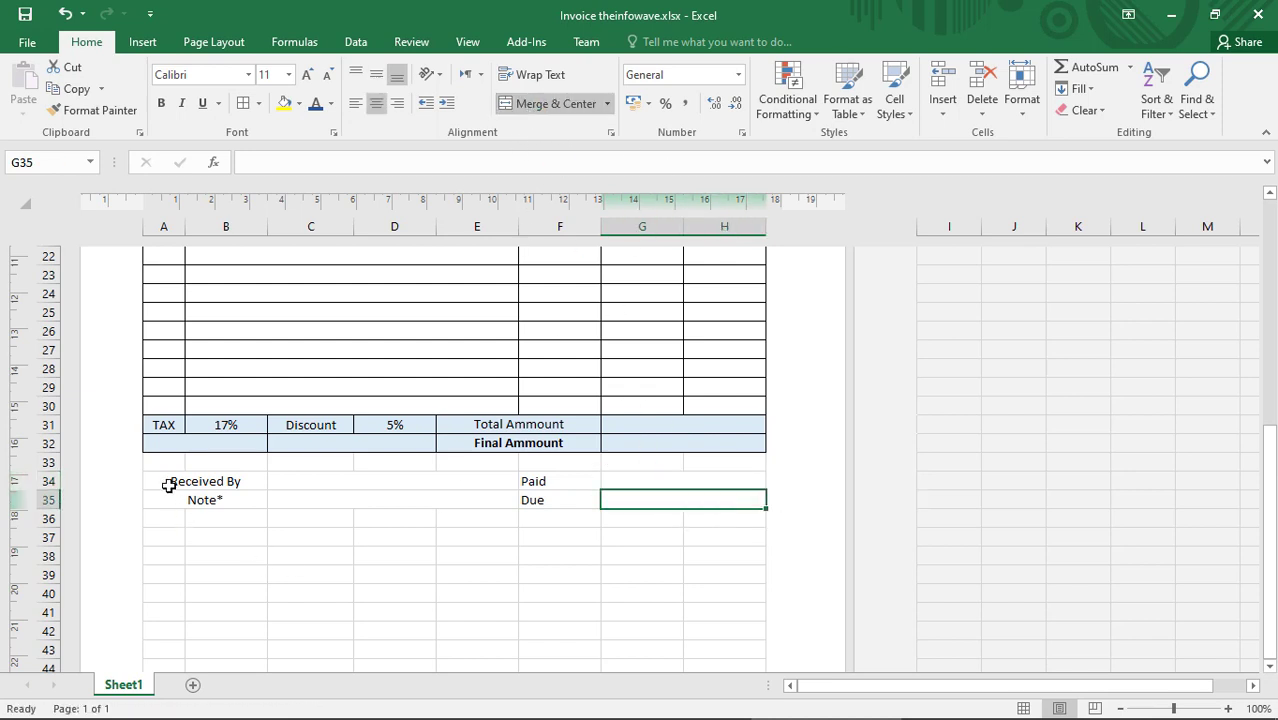
- Apply the 20% - Accent1 style to the Received By/Note* cells and the Paid/Due cells
left_click_drag(151, 478, 705, 498)
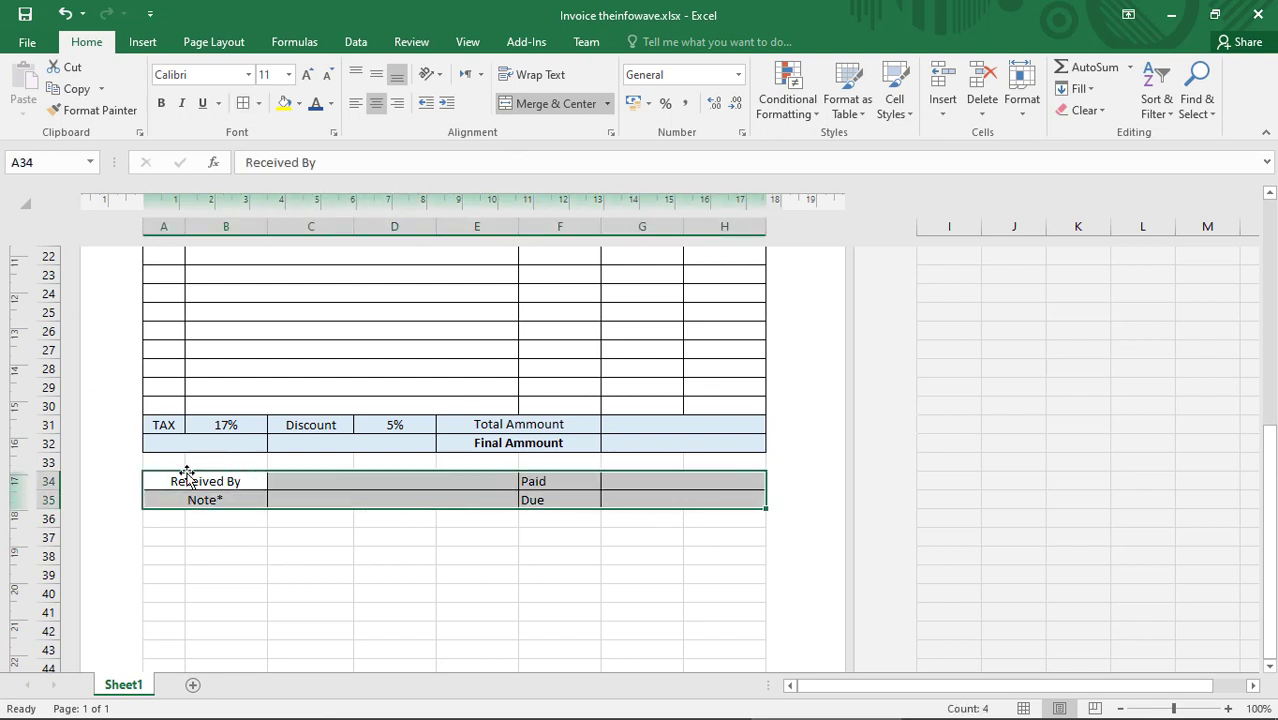
left_click_drag(171, 480, 190, 494)
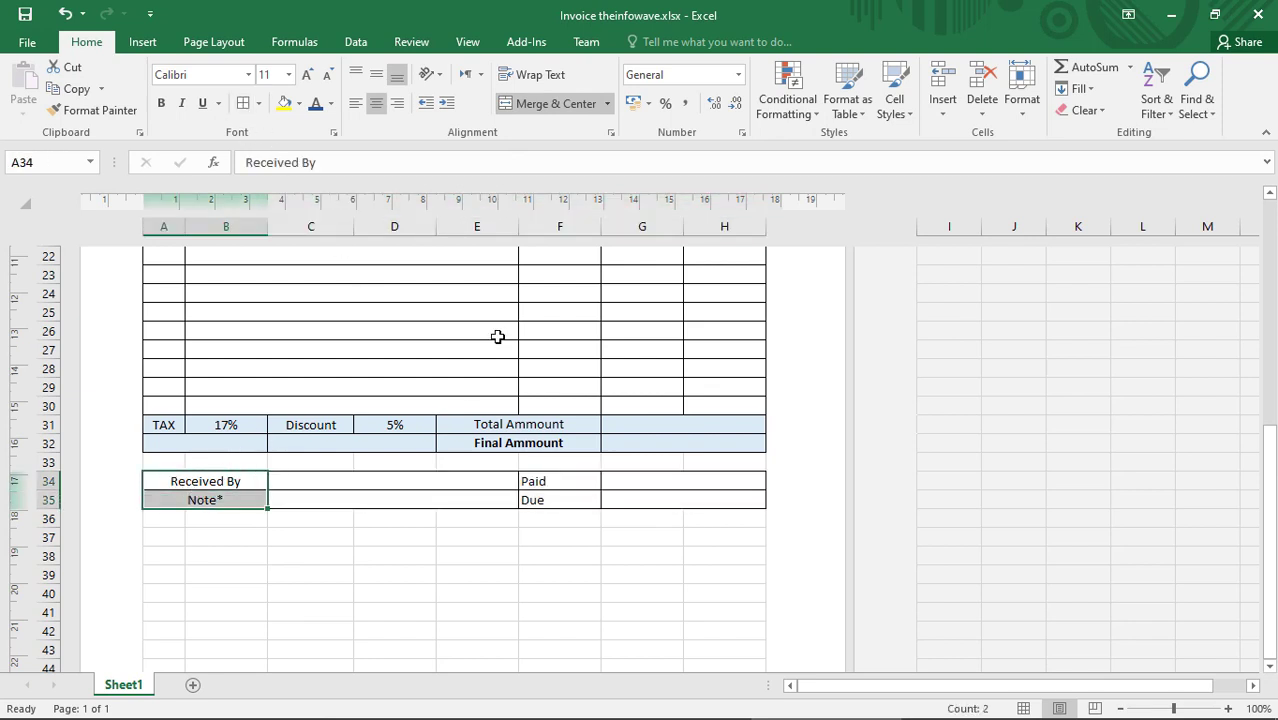
left_click(892, 110)
left_click(702, 325)
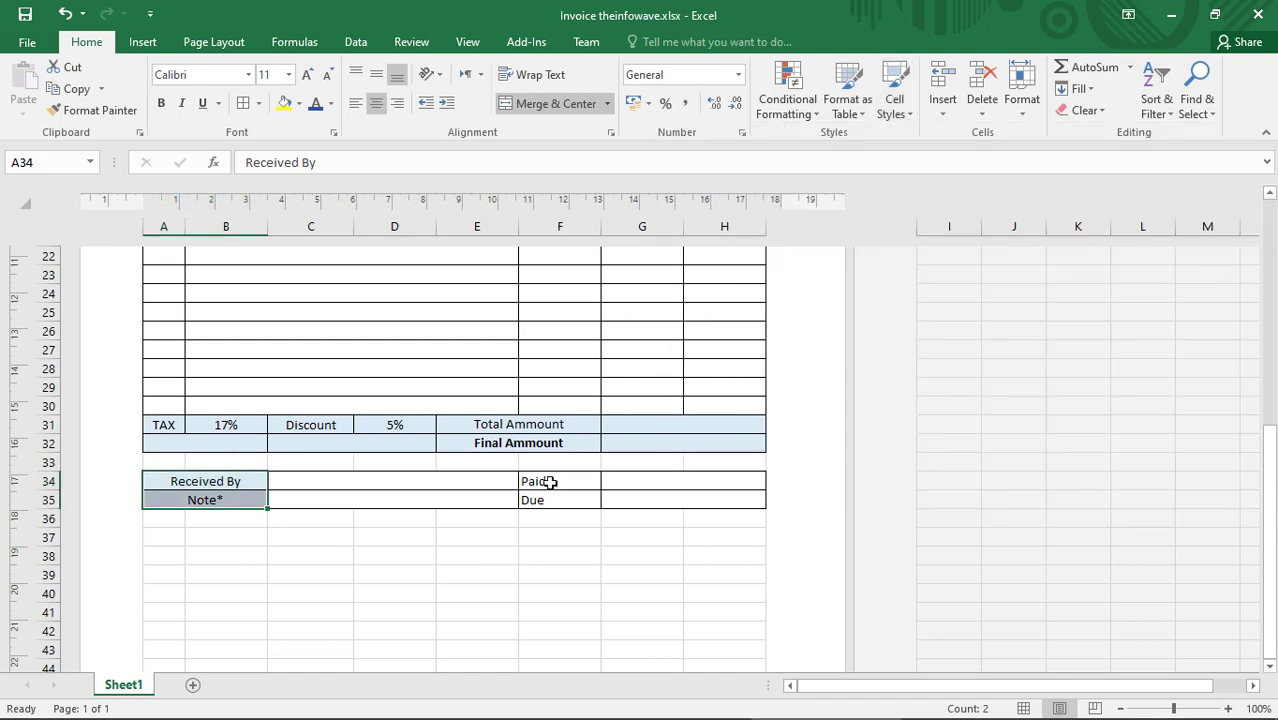
left_click(462, 519)
left_click_drag(518, 483, 528, 496)
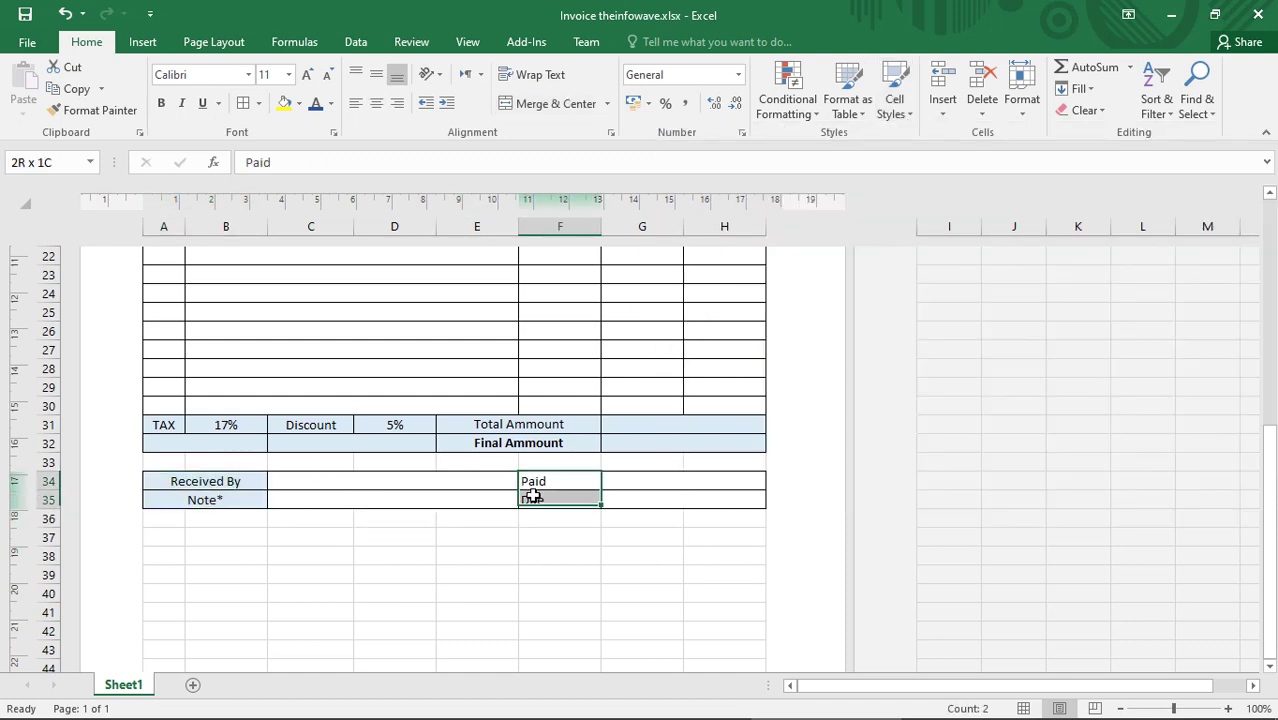
left_click(904, 114)
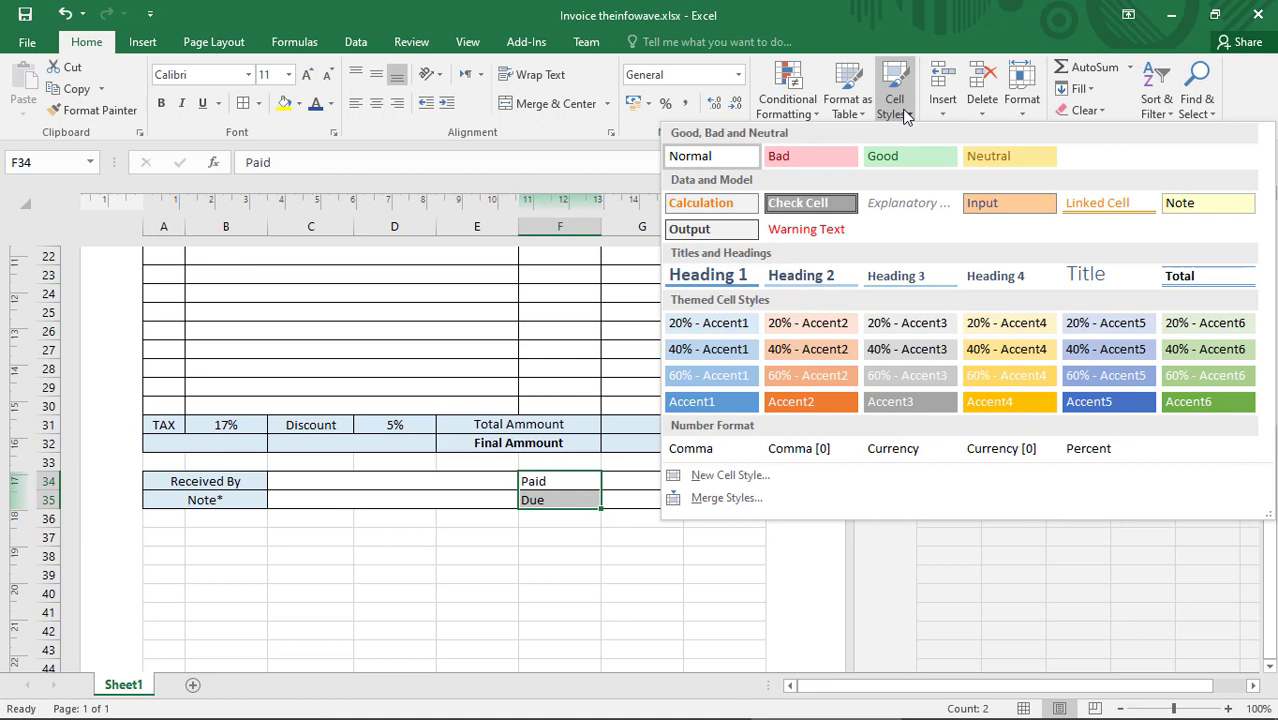
left_click(700, 323)
left_click(536, 527)
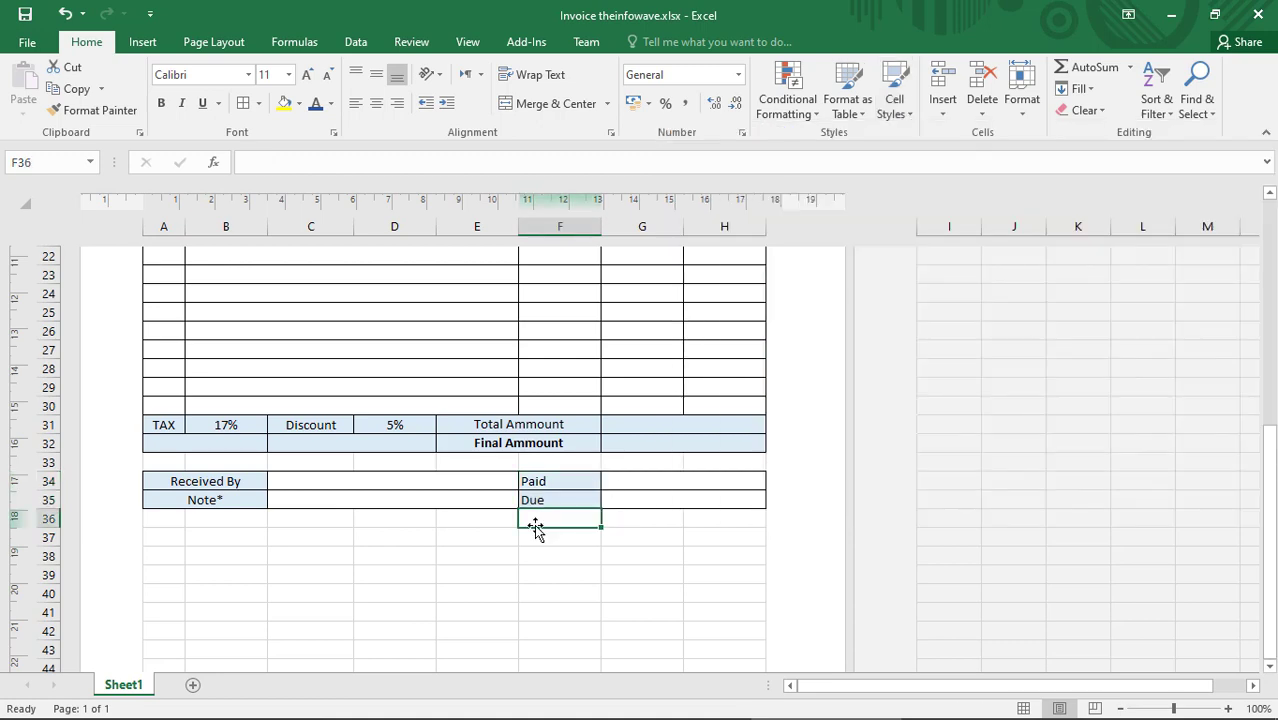
left_click(443, 541)
- Merge G47:H47 and type 'Signature and Seal' in it
scroll(558, 571, "down", 4)
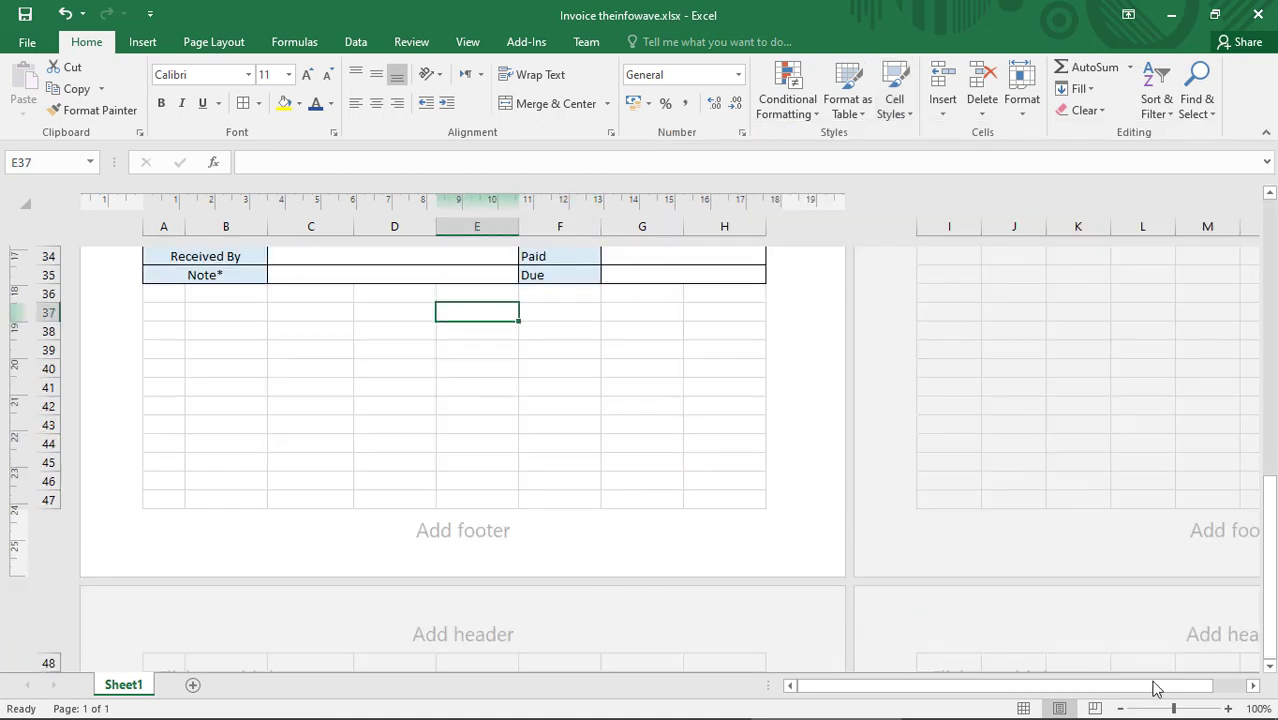
scroll(962, 619, "up", 2, "ctrl")
scroll(962, 600, "down", 5)
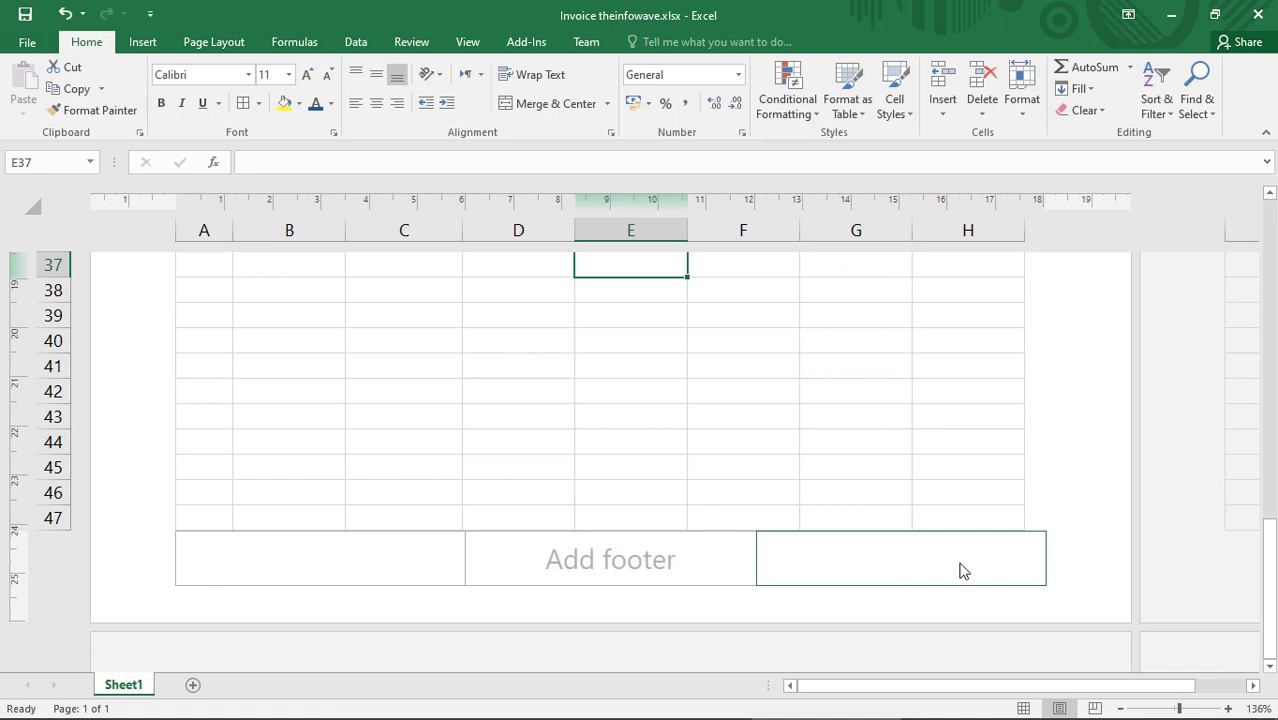
left_click(855, 515)
left_click_drag(912, 530, 1000, 528)
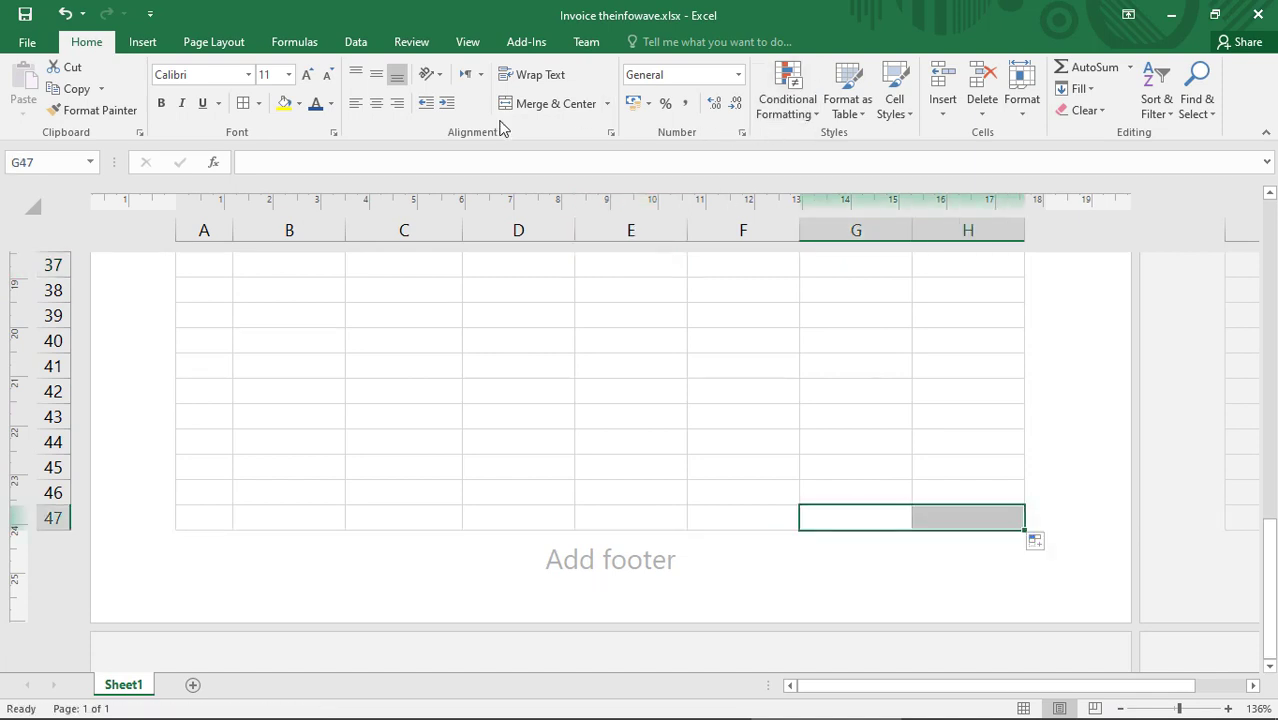
left_click(540, 104)
type("S")
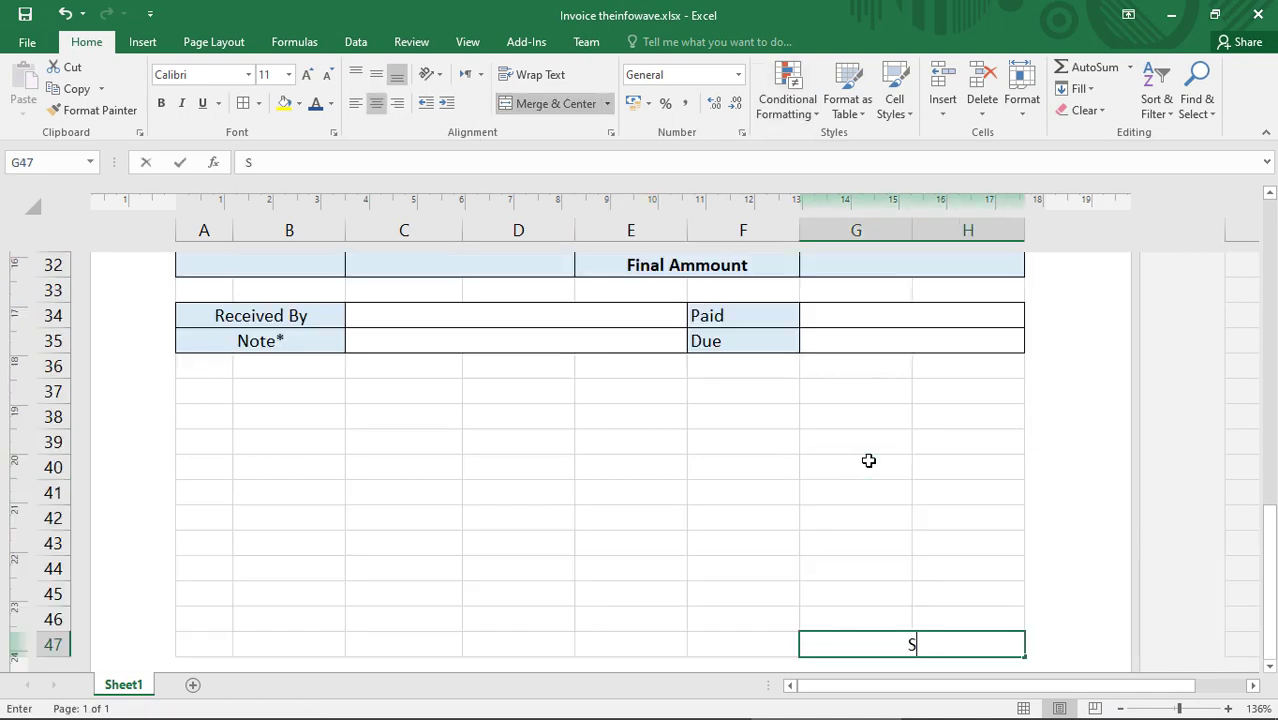
type("ignature")
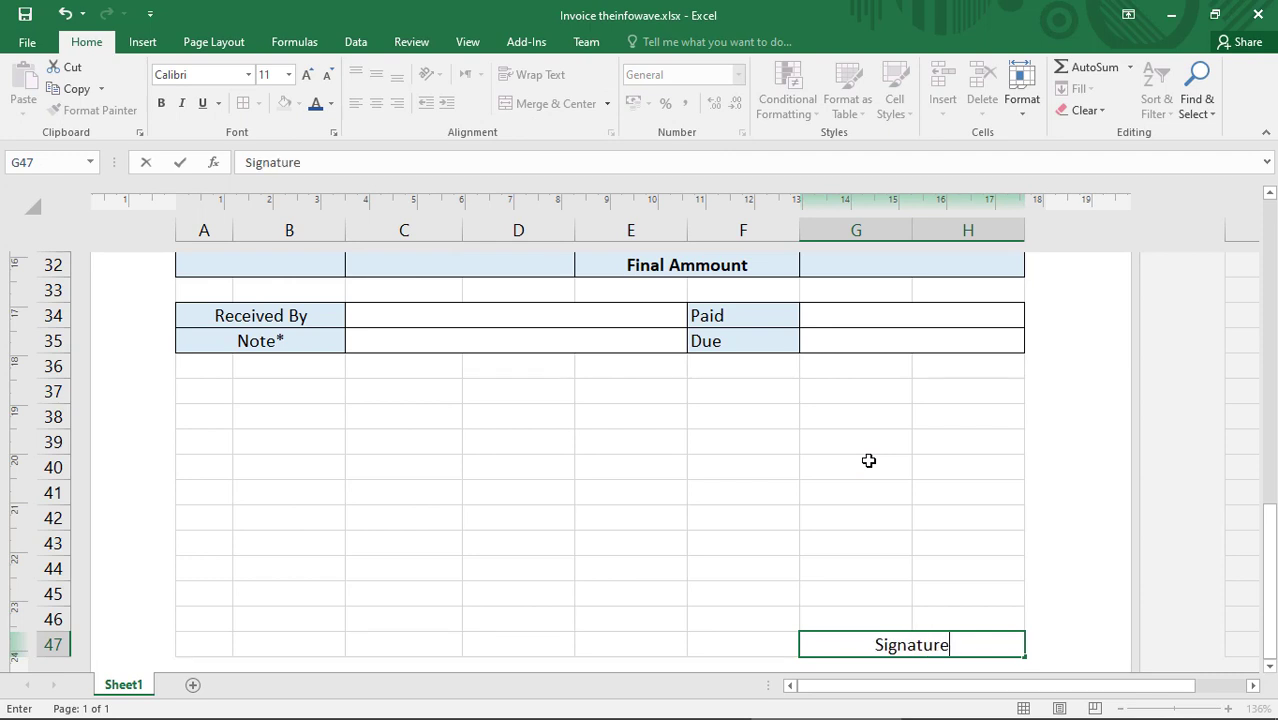
type(" abd")
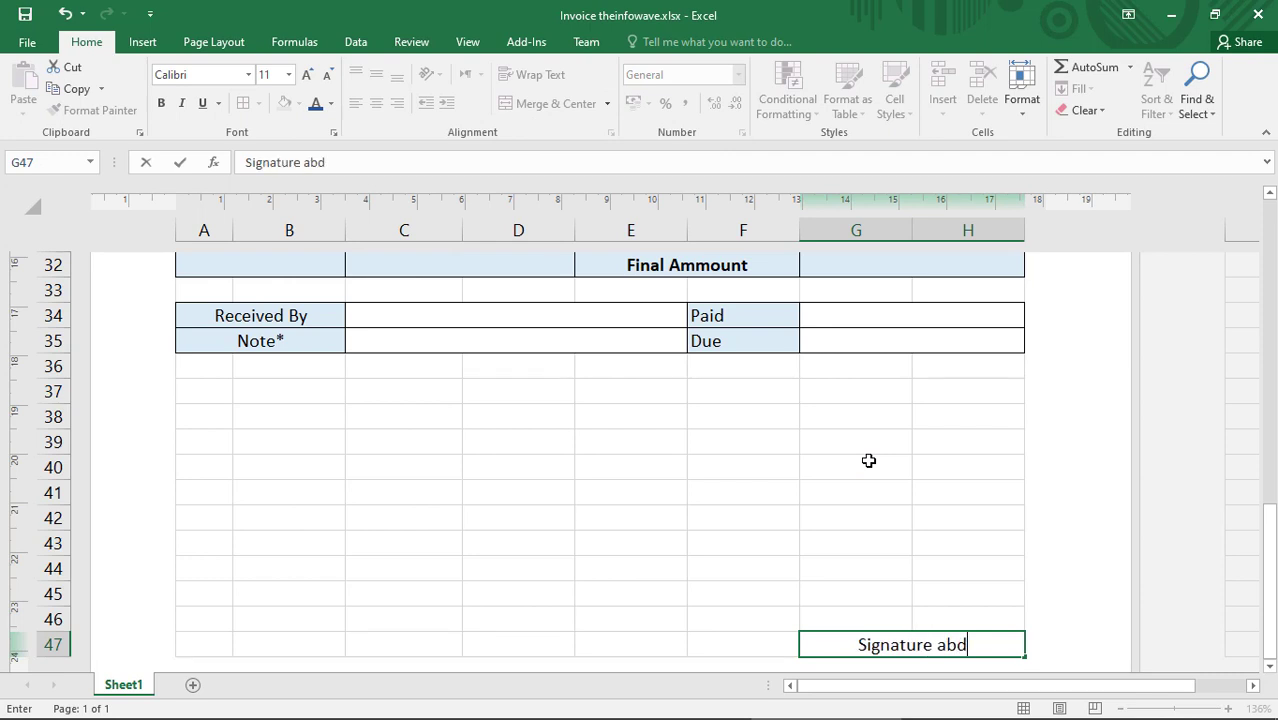
key("BackSpace")
key("BackSpace")
type("n")
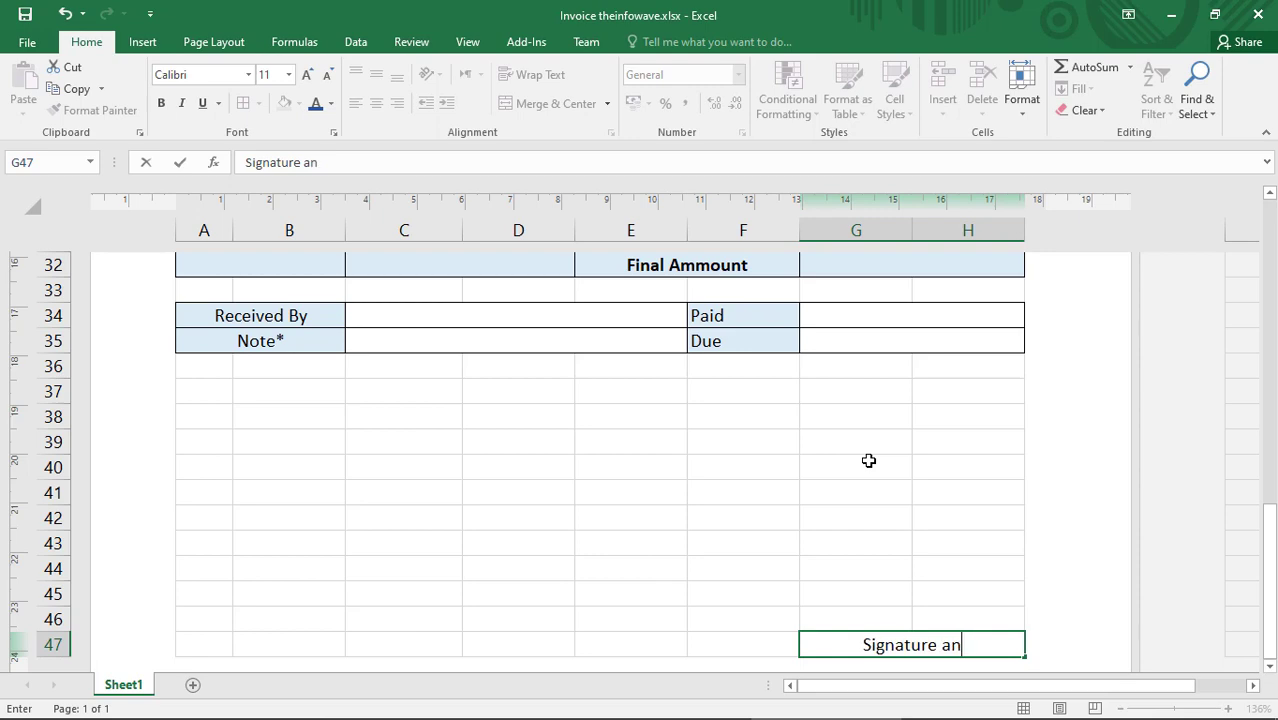
type("d Seal")
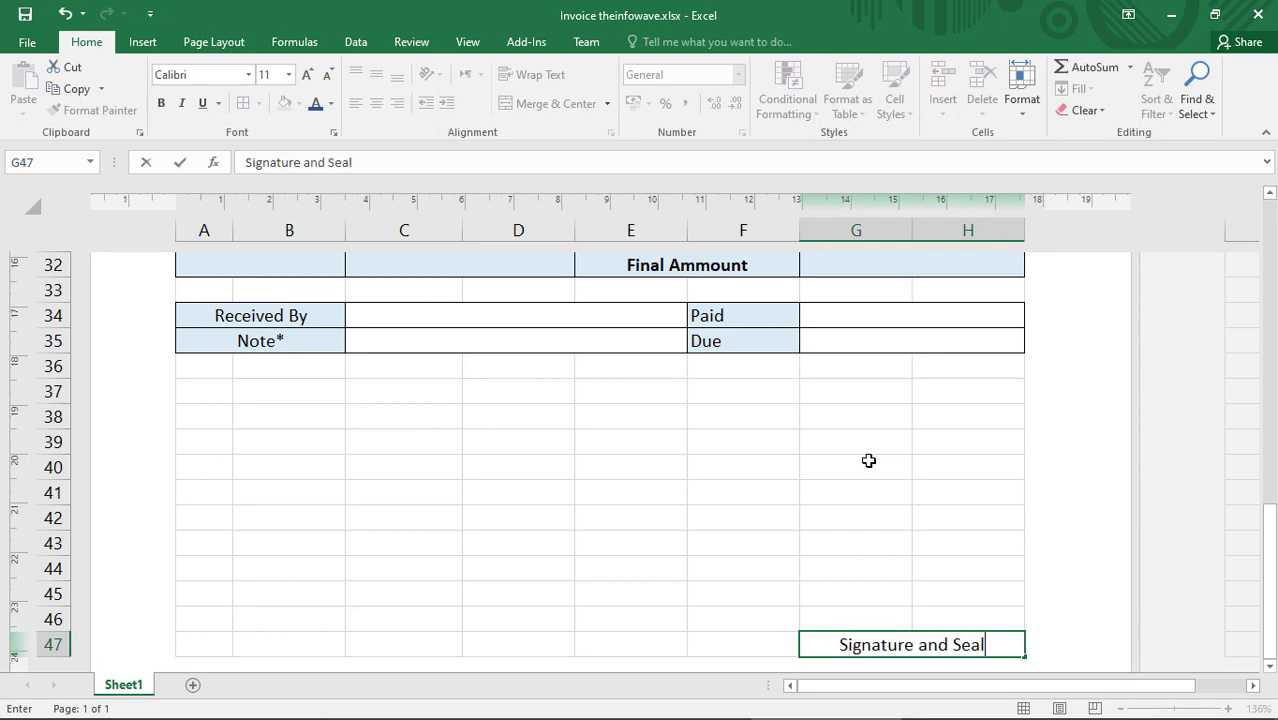
left_click(542, 460)
- Select A40:F40 for the contact note
scroll(593, 490, "up", 1)
scroll(593, 490, "up", 3)
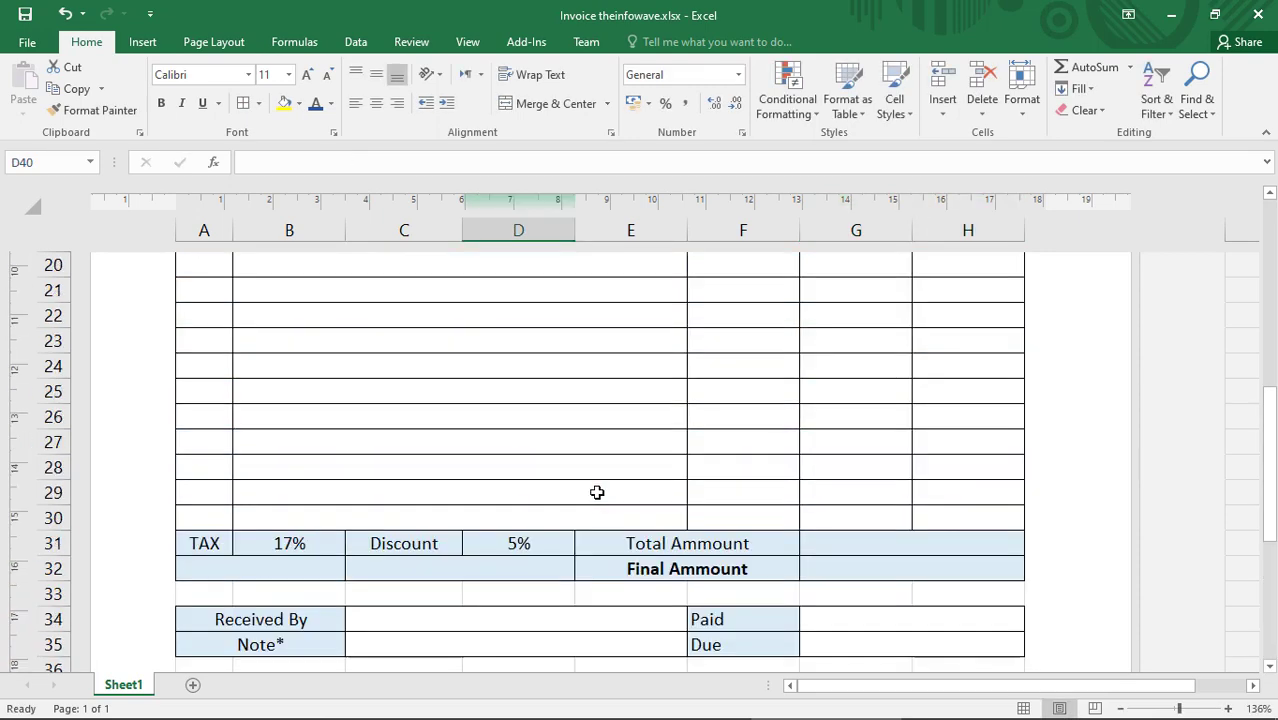
scroll(593, 490, "down", 4)
scroll(598, 487, "up", 1)
left_click(202, 565)
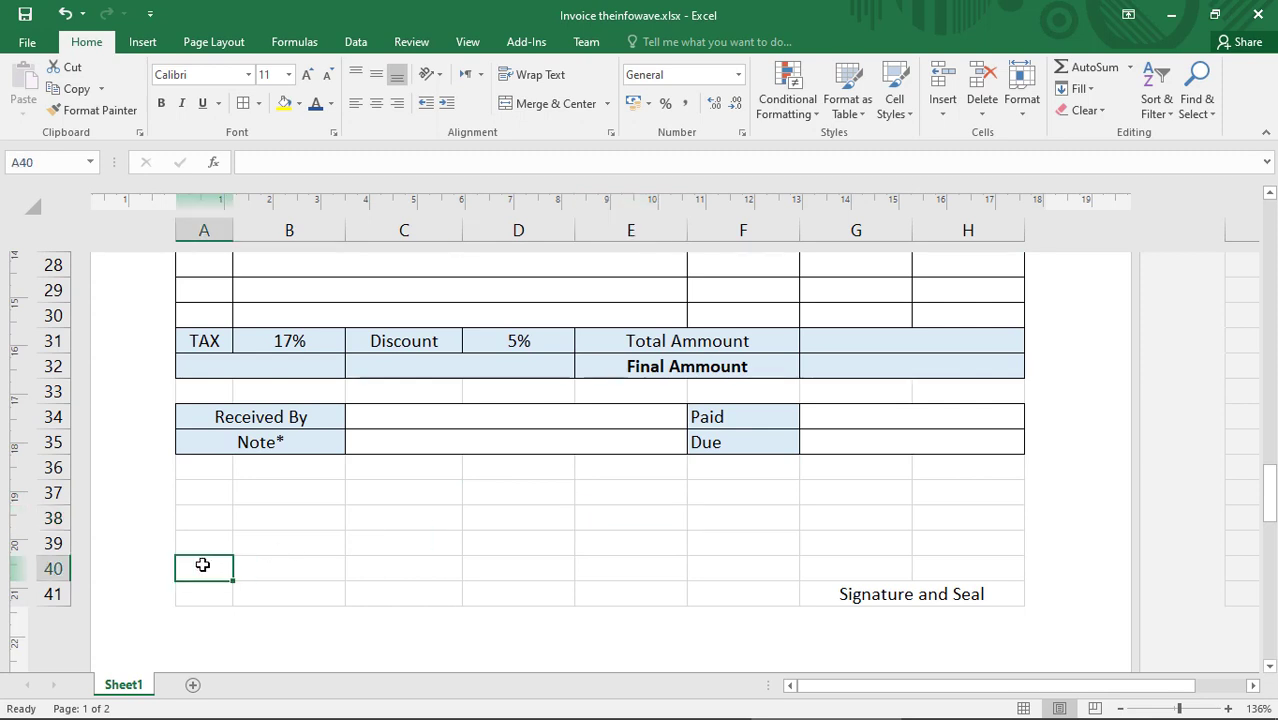
left_click_drag(231, 580, 773, 588)
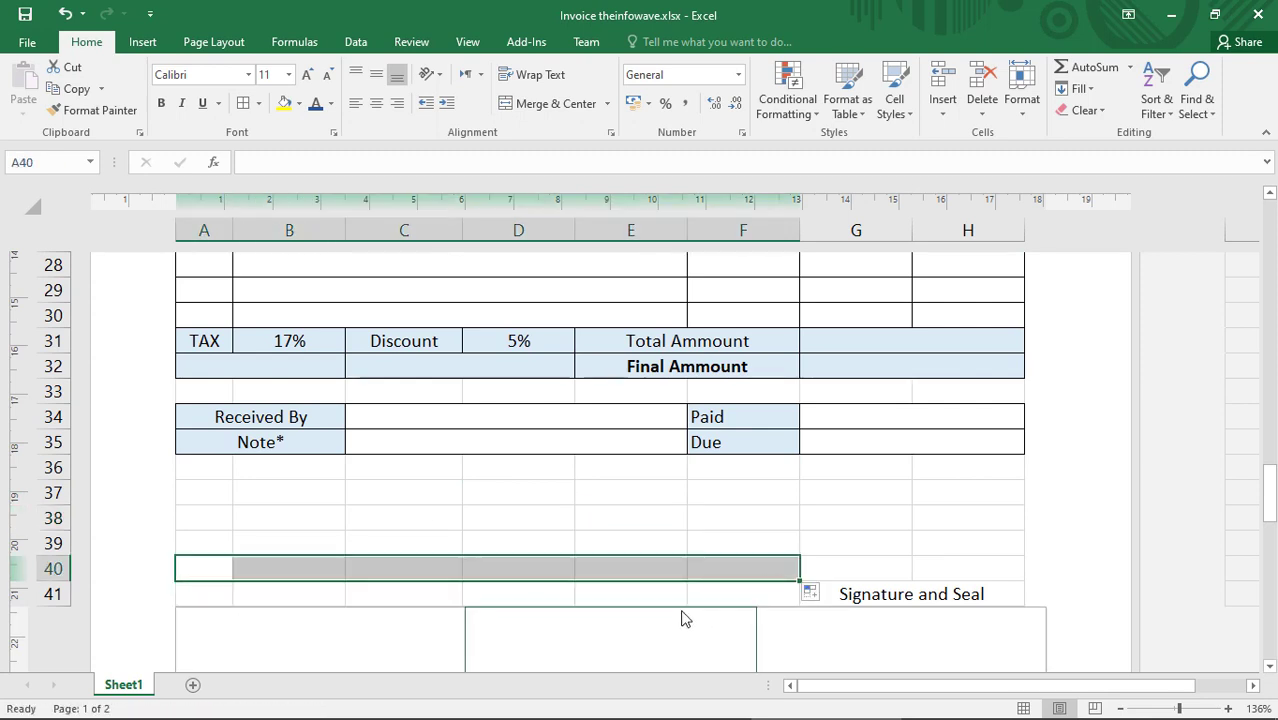
- Merge A40:F40 and type 'If you have any quary about this invoice please contact us at'
left_click(552, 103)
scroll(456, 549, "down", 2)
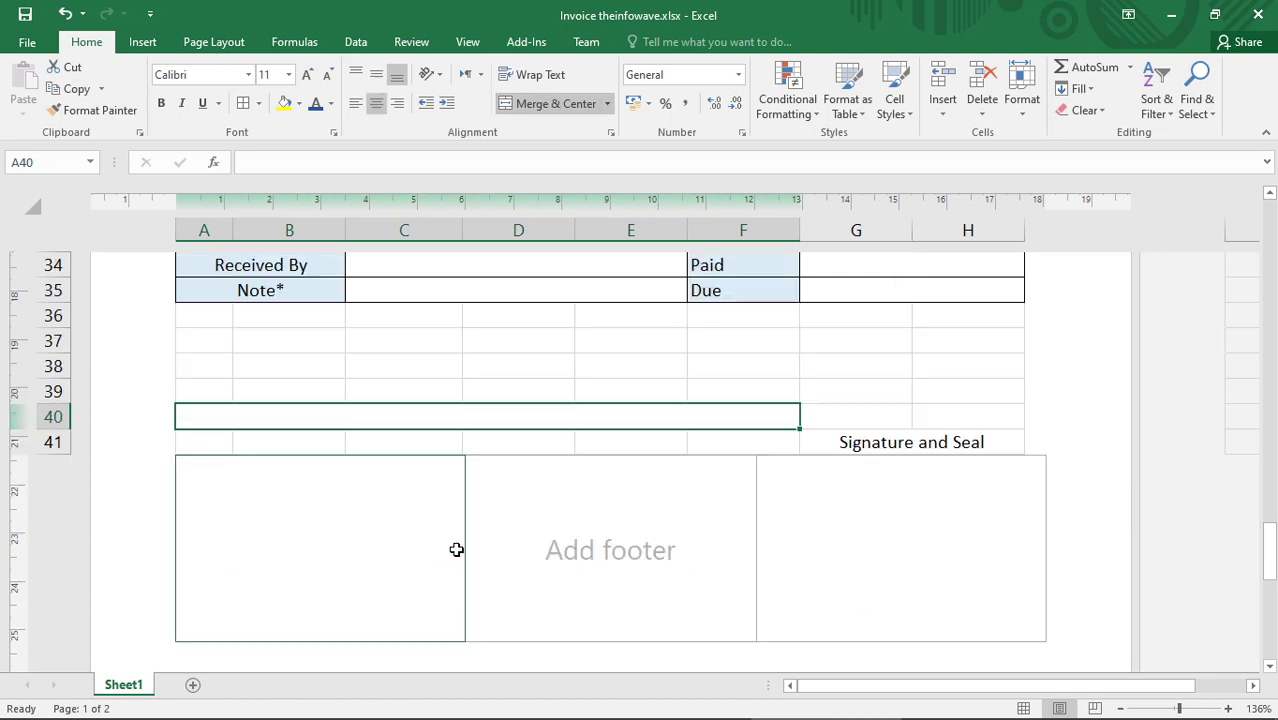
type("If")
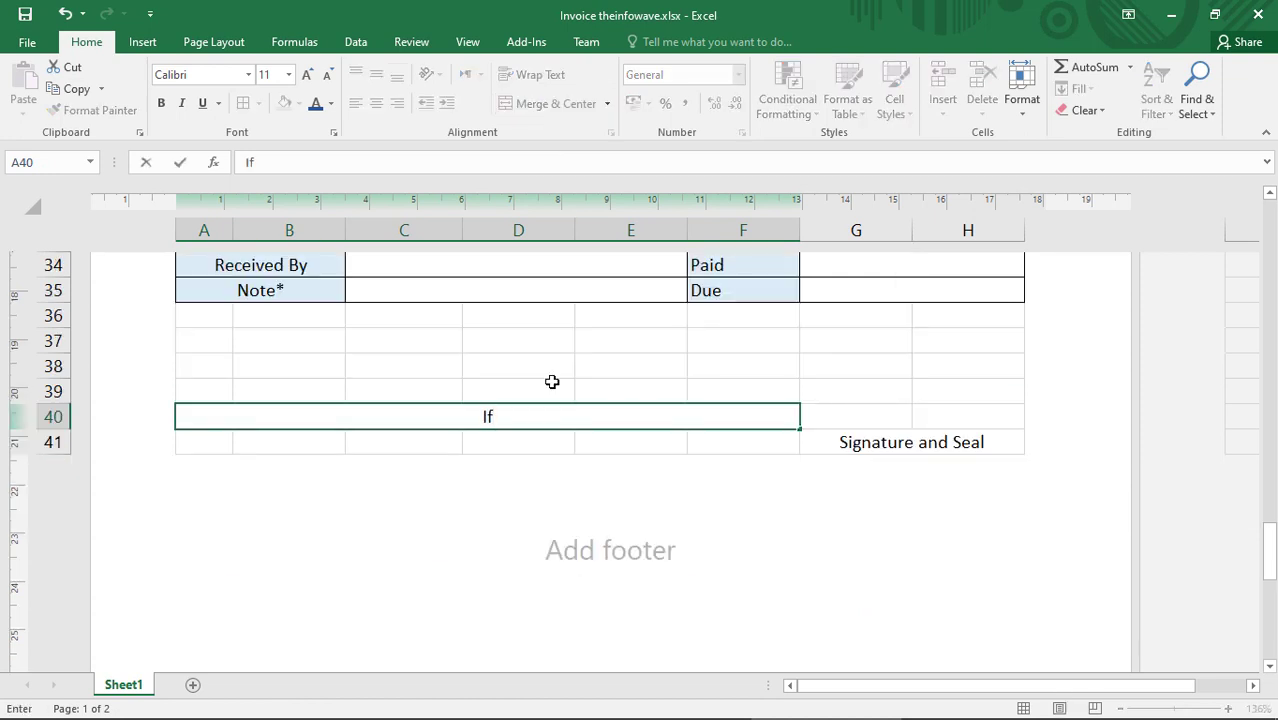
type(" you have any")
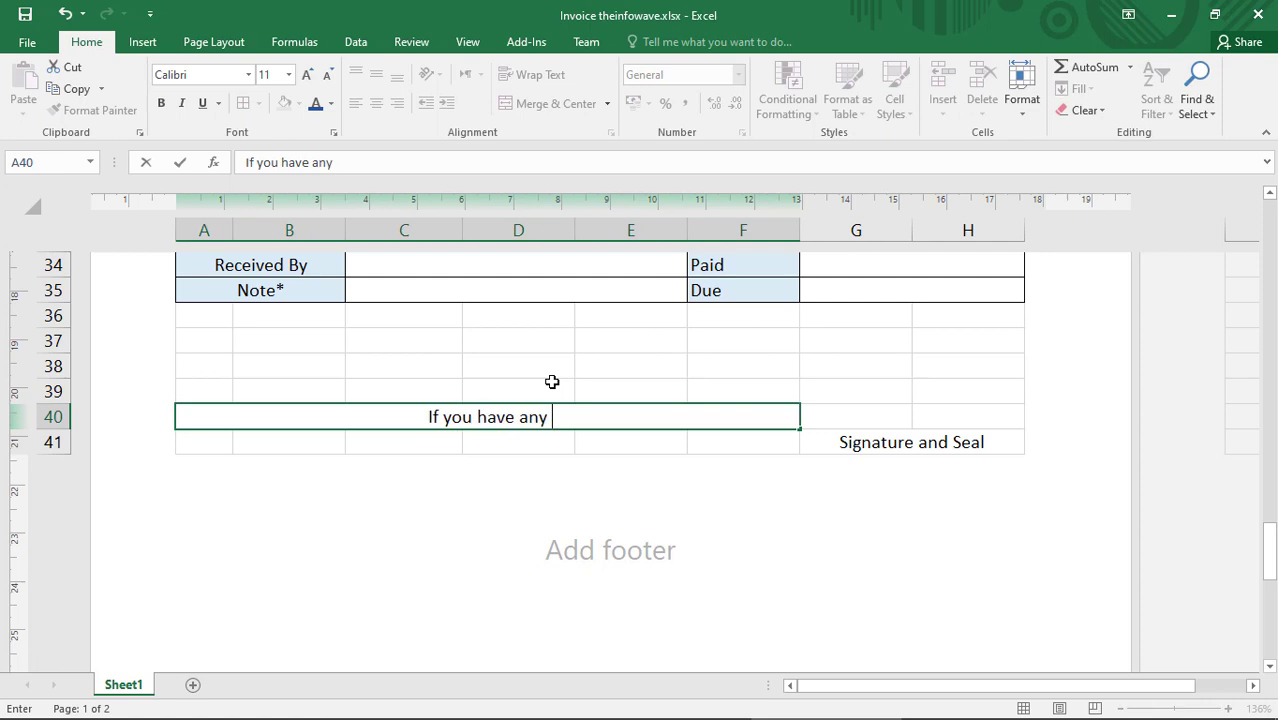
type(" quary a")
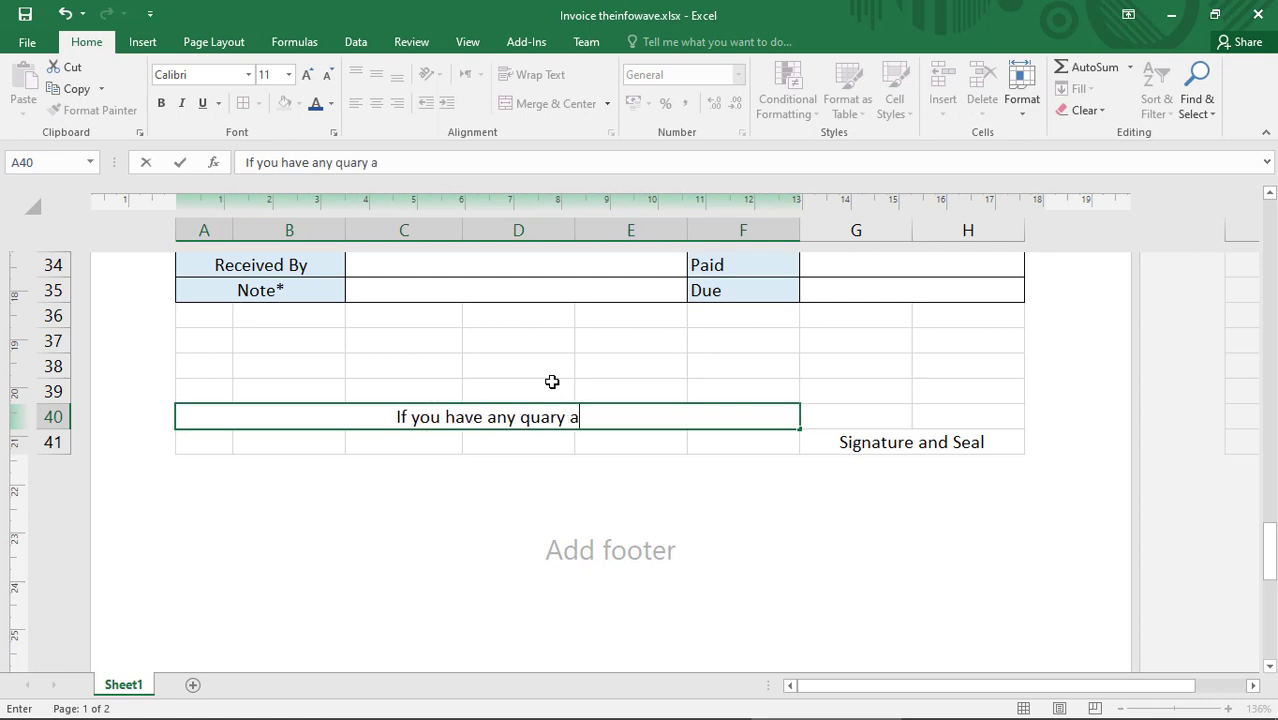
type("bout this ")
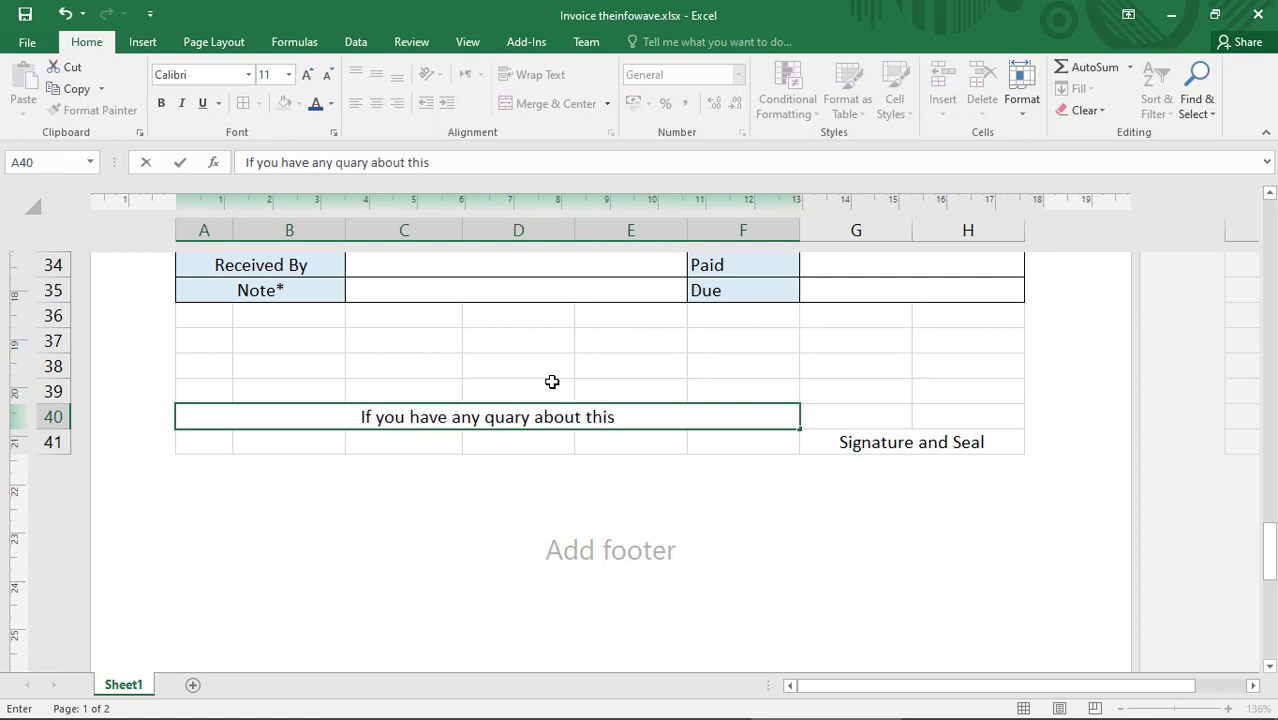
type("invoic")
key("BackSpace")
type("ce ")
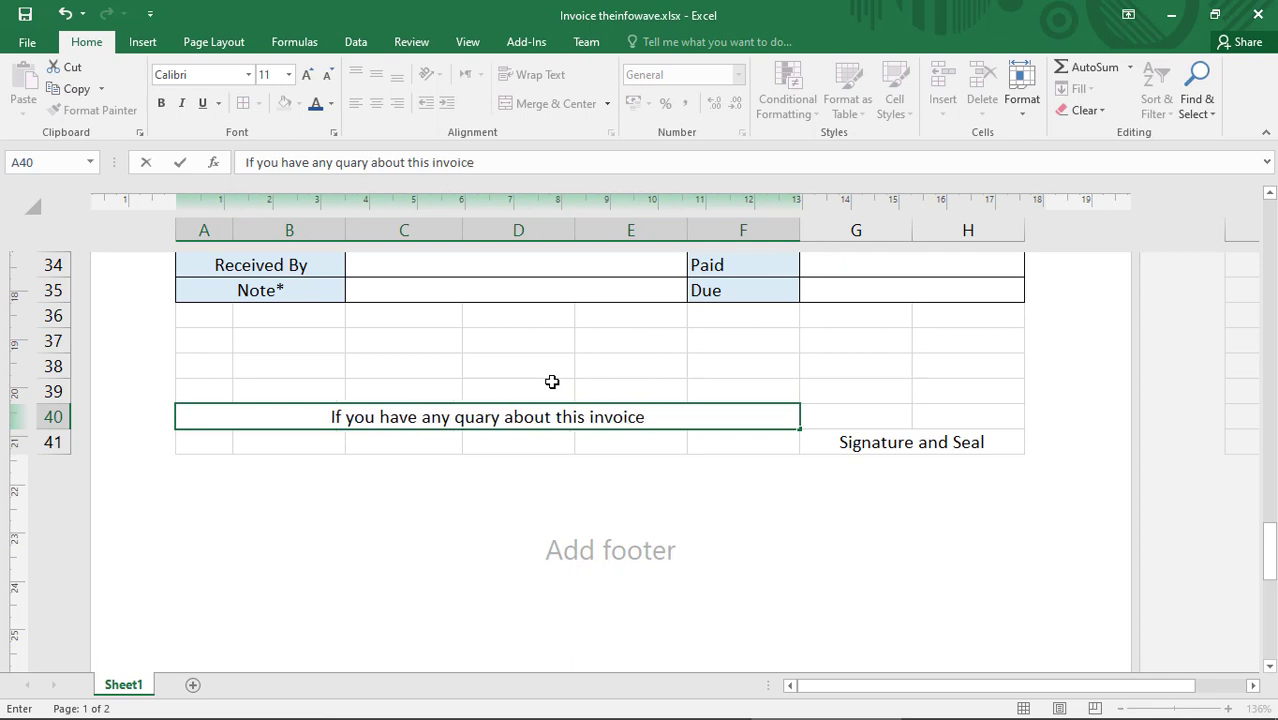
type("please con")
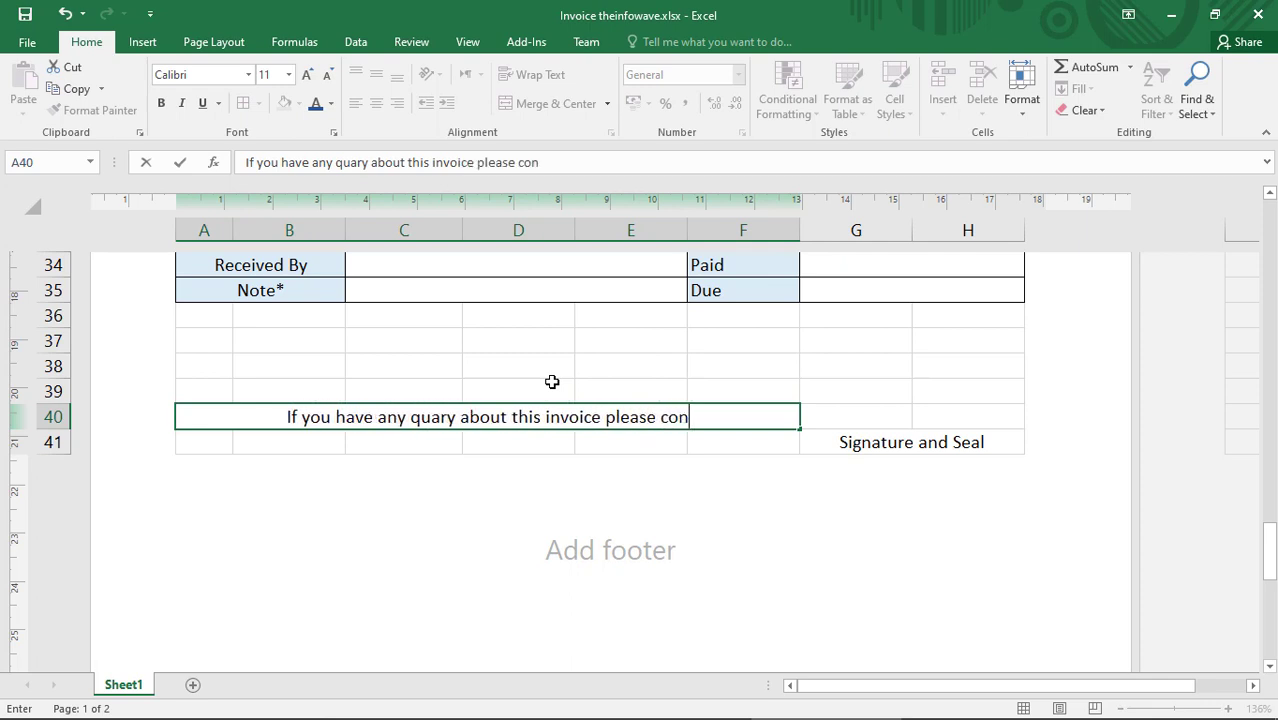
type("tat")
key("BackSpace")
type("ct us")
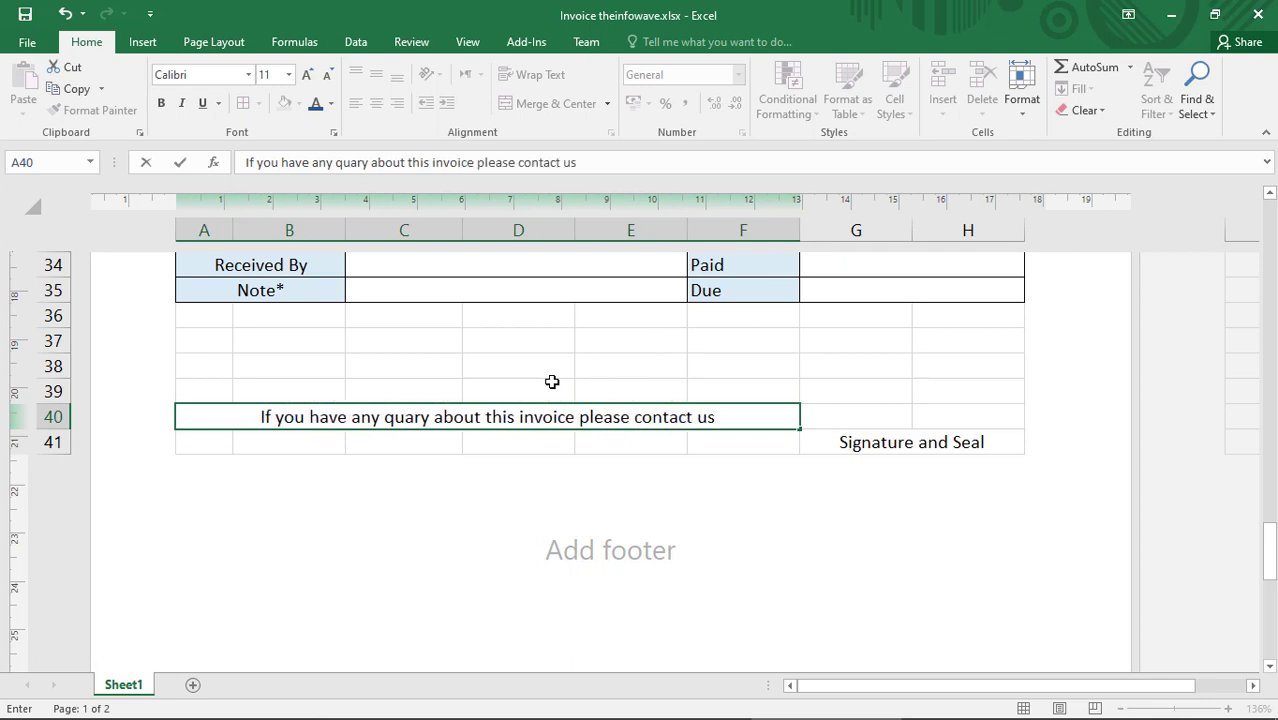
type(" ar")
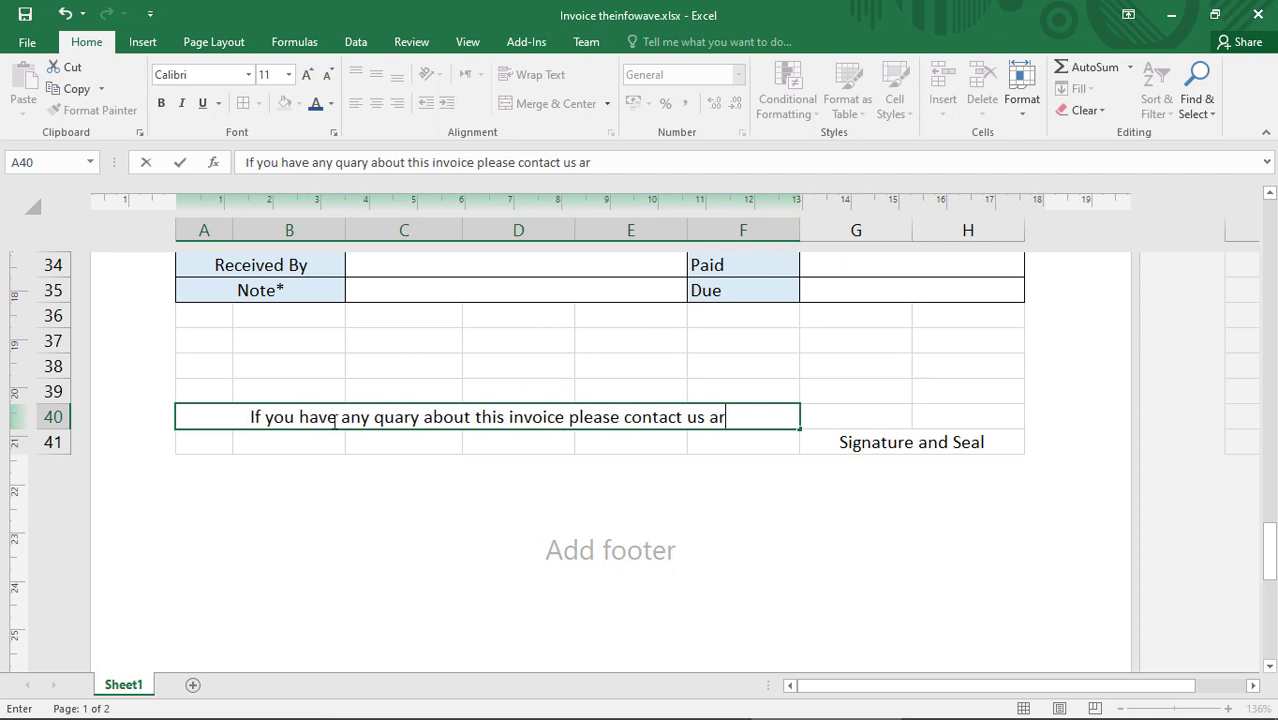
key("BackSpace")
type("t")
left_click(200, 434)
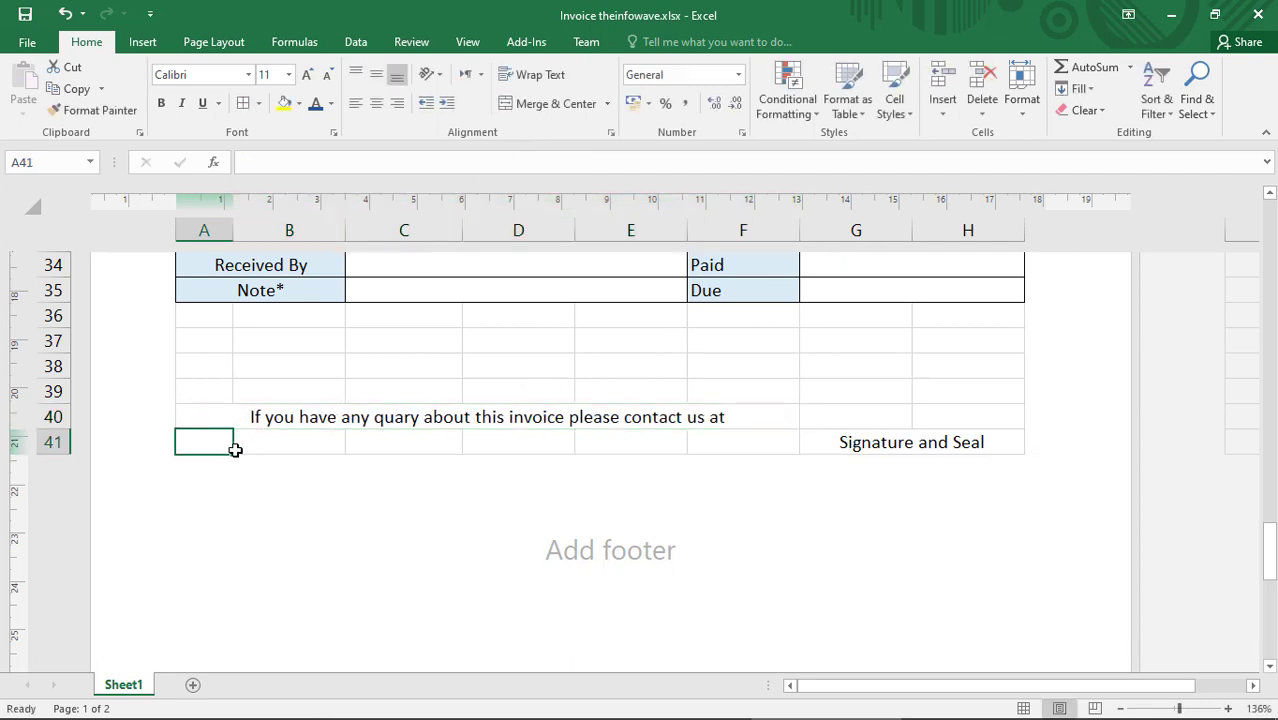
left_click_drag(233, 448, 748, 471)
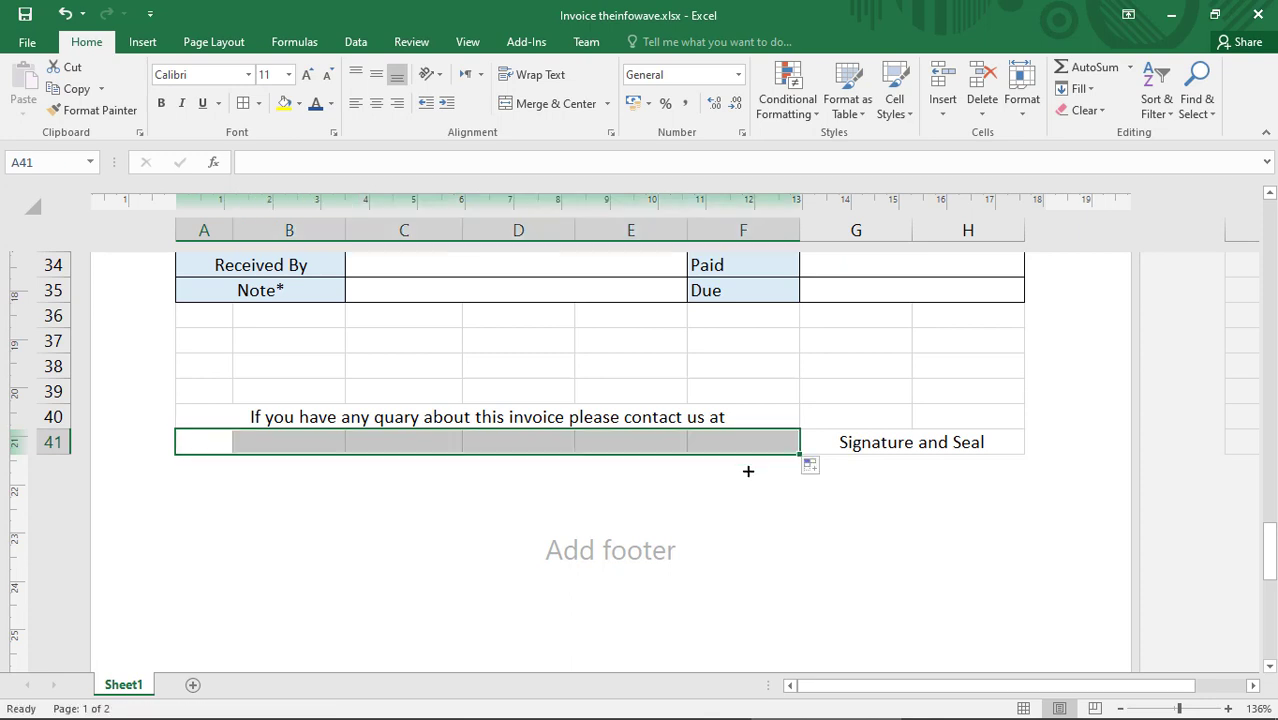
left_click(554, 108)
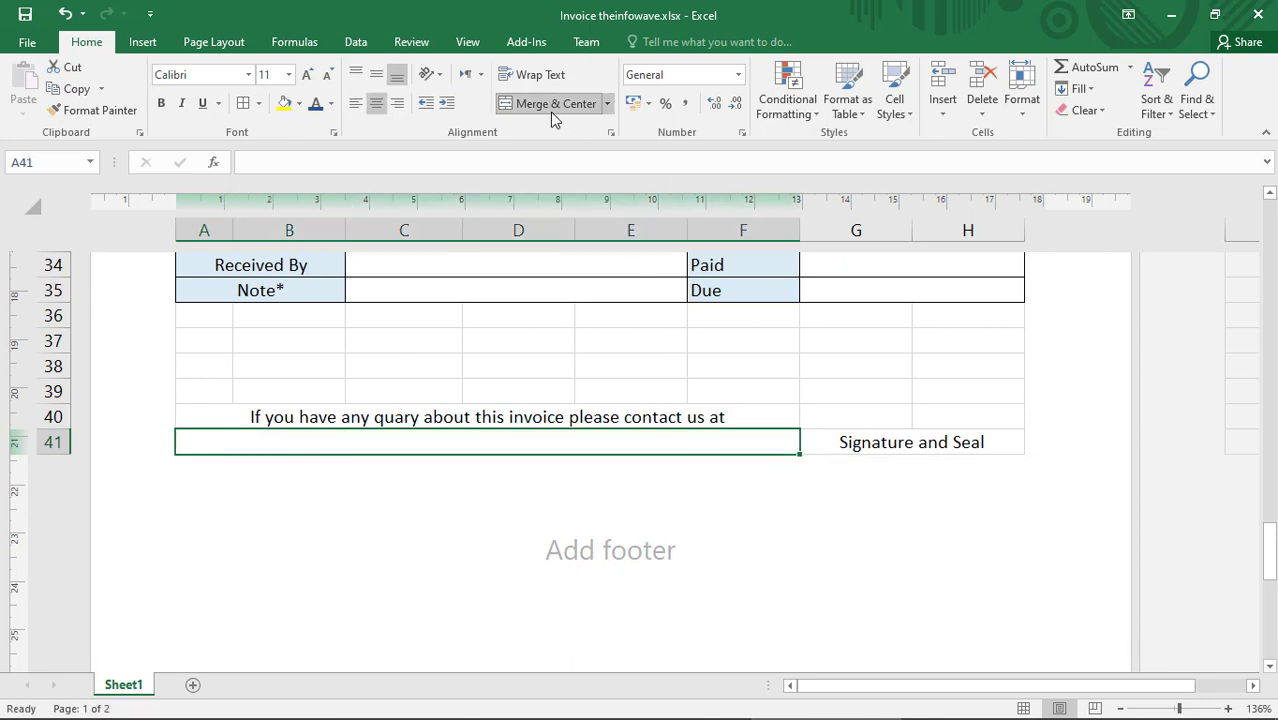
type("Name,")
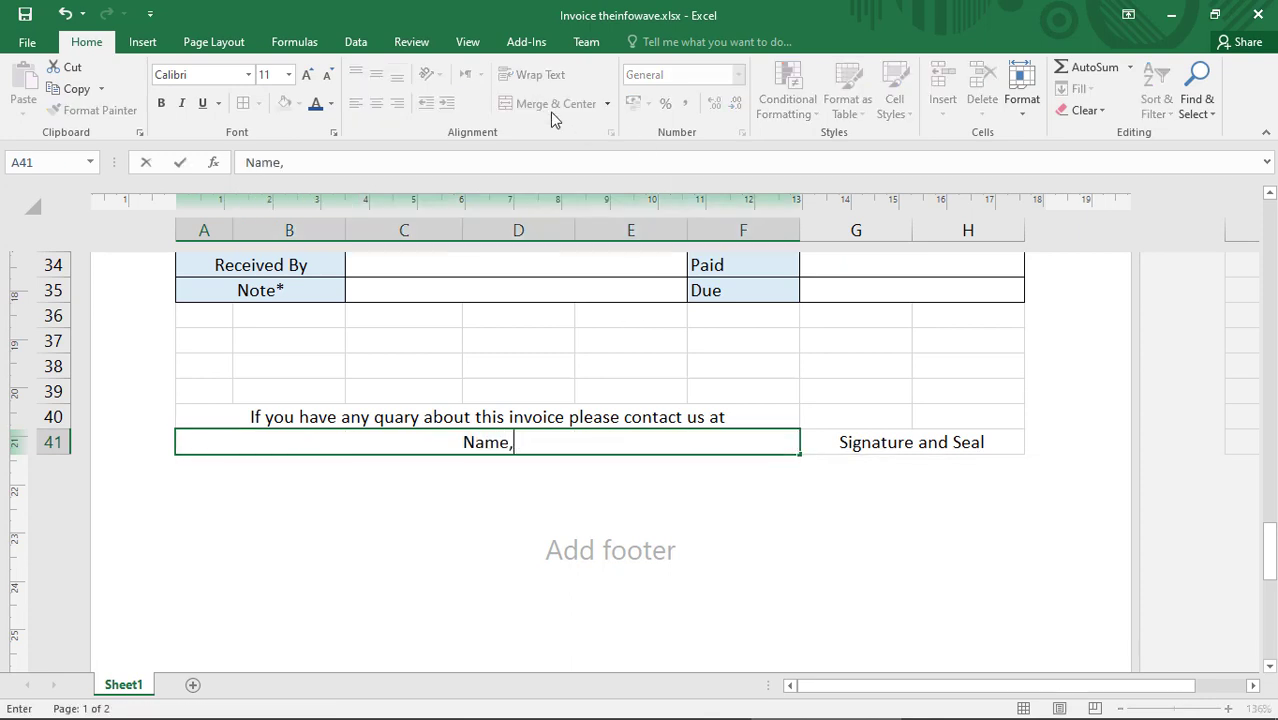
type(" Phone,")
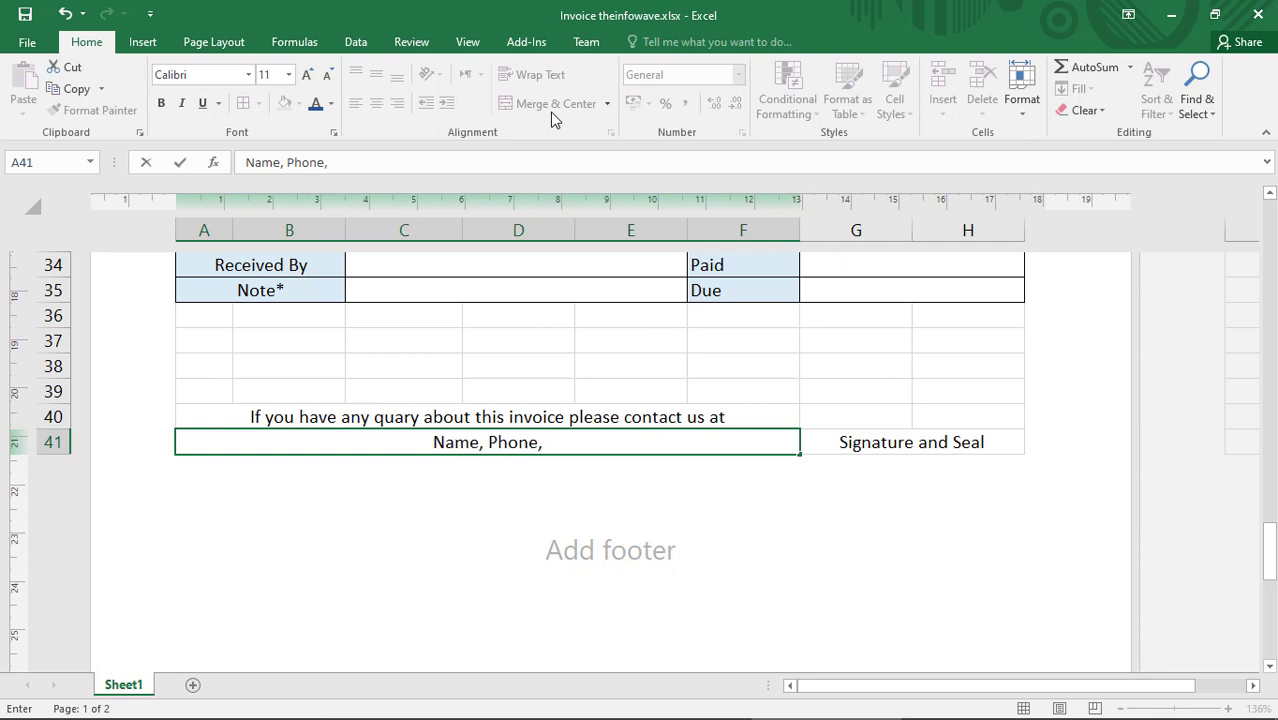
type(" Email@a")
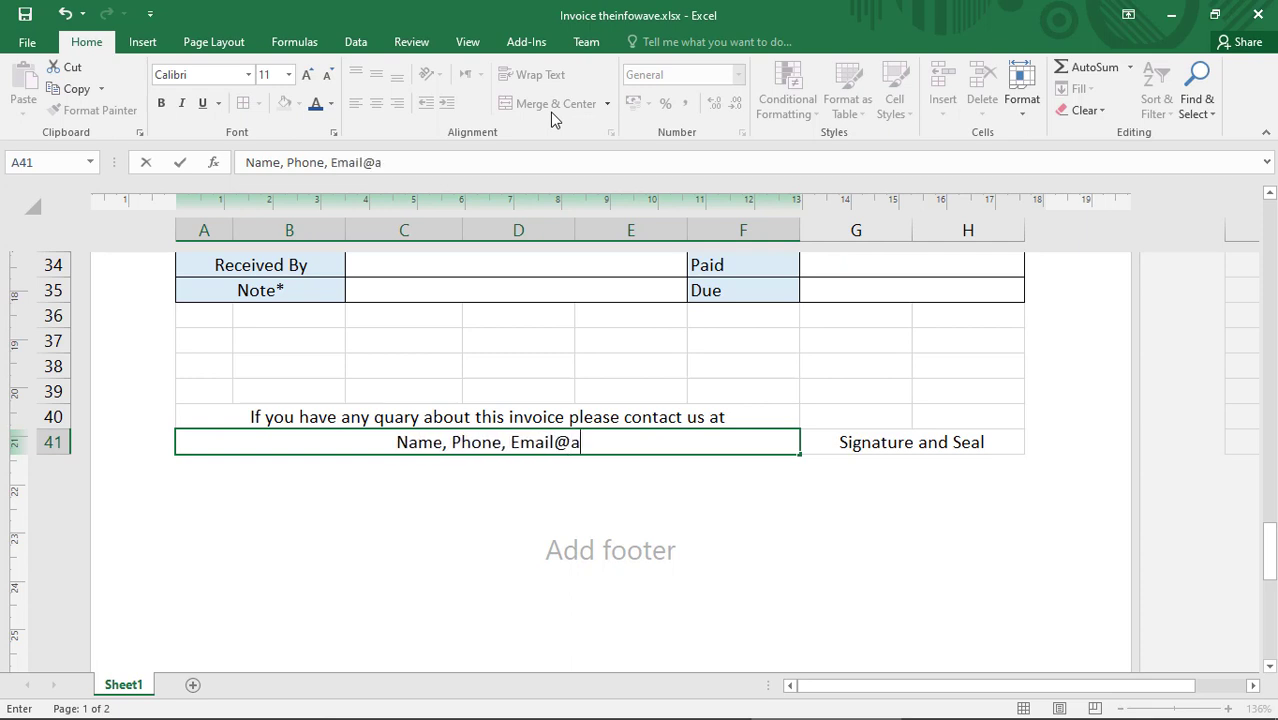
type("ddress.com")
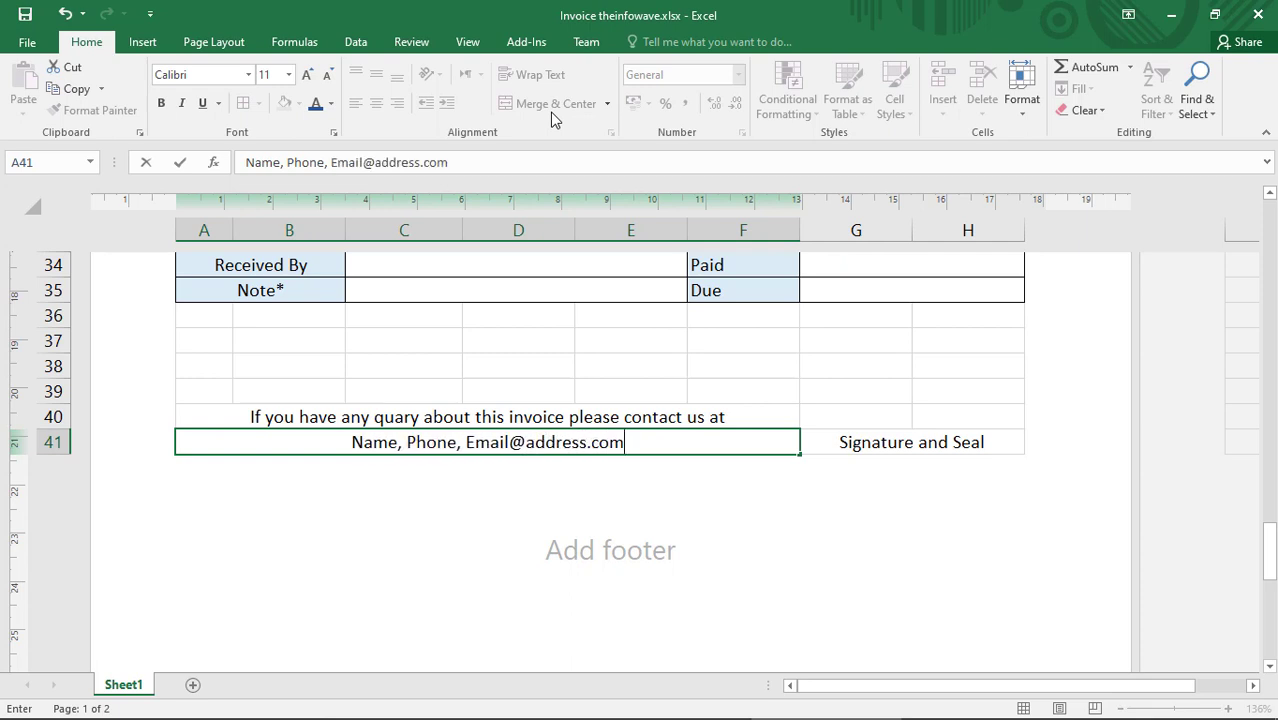
left_click(350, 442)
type("[")
type("]")
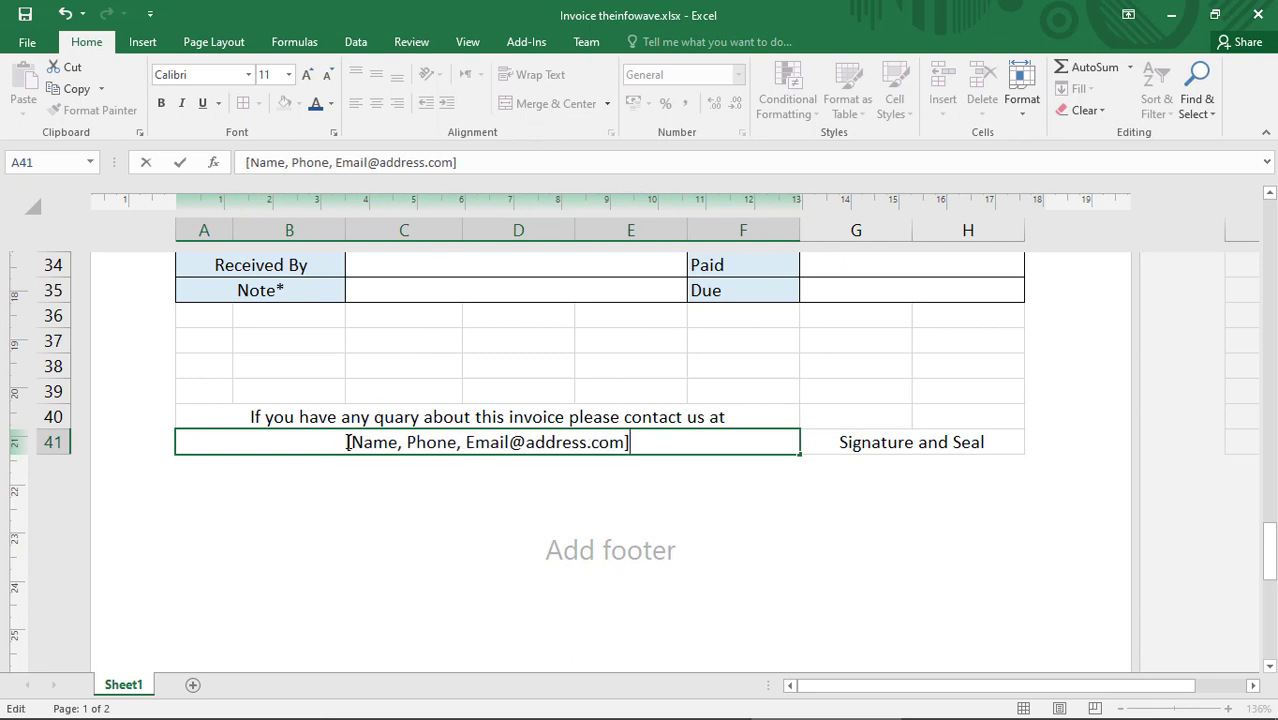
scroll(907, 559, "up", 2)
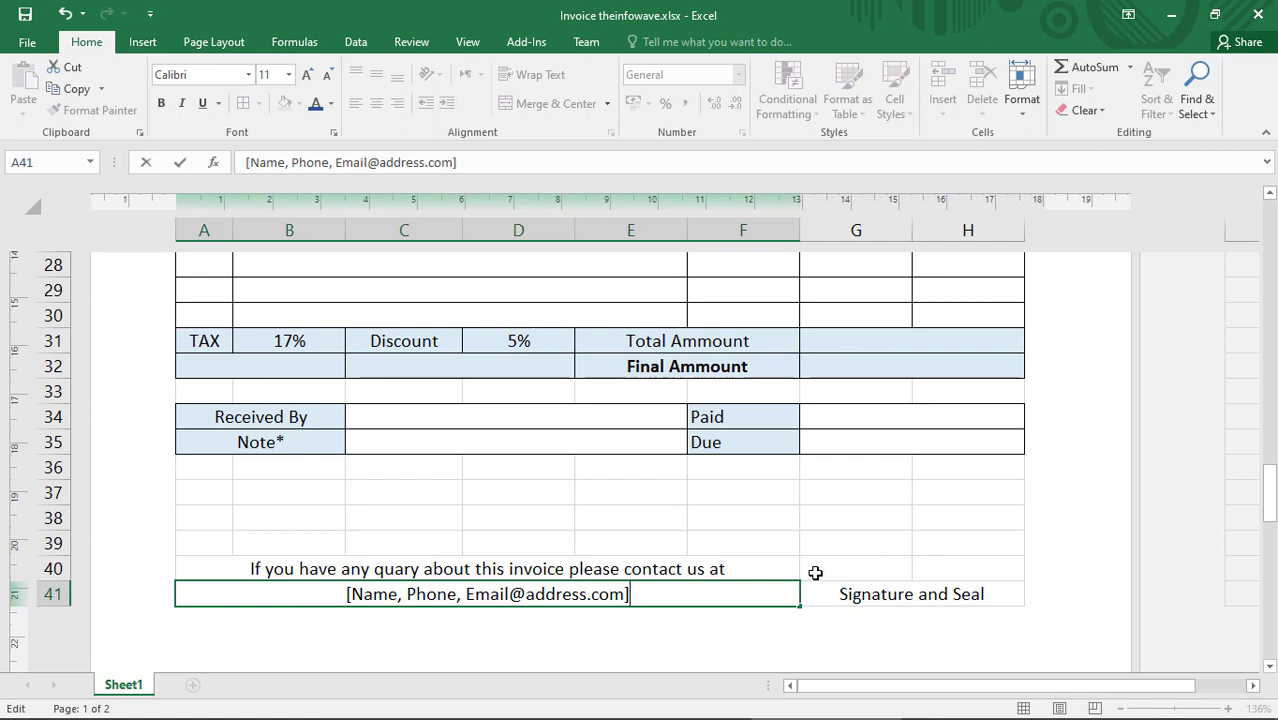
- Give G40:H40 a thick bottom border as the signature line
left_click_drag(819, 570, 964, 570)
left_click(257, 103)
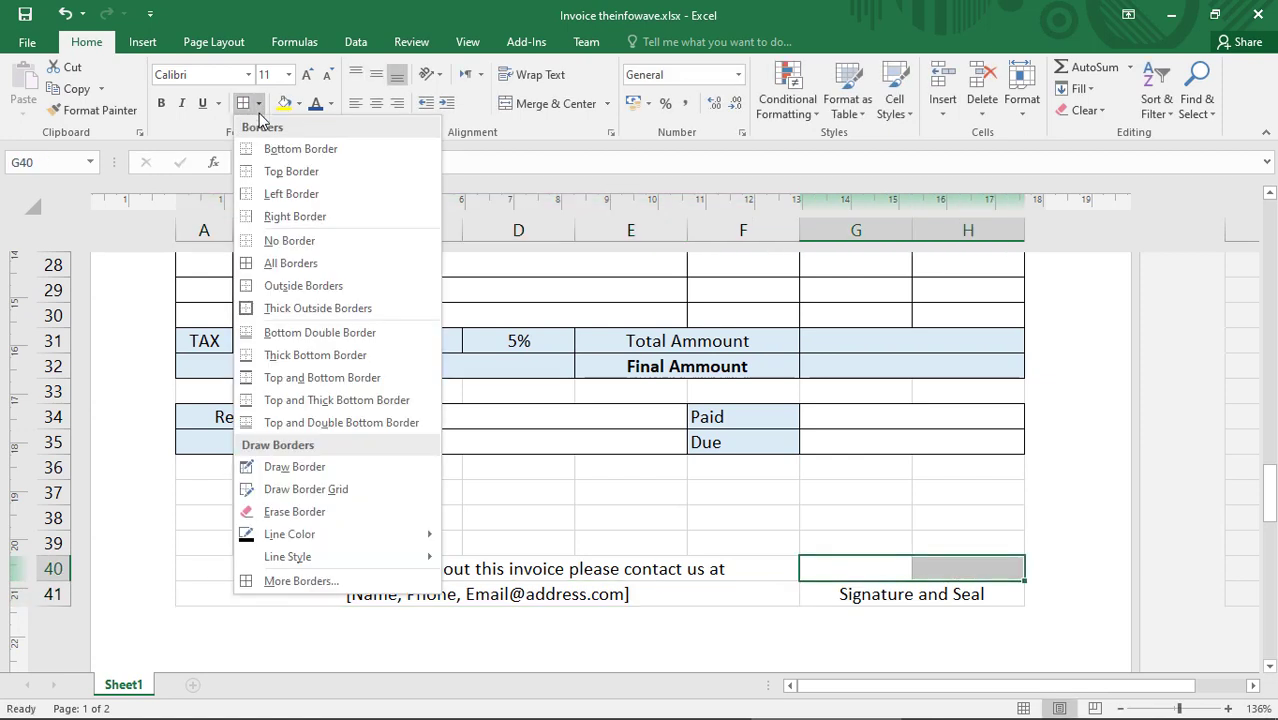
left_click(302, 357)
left_click(736, 489)
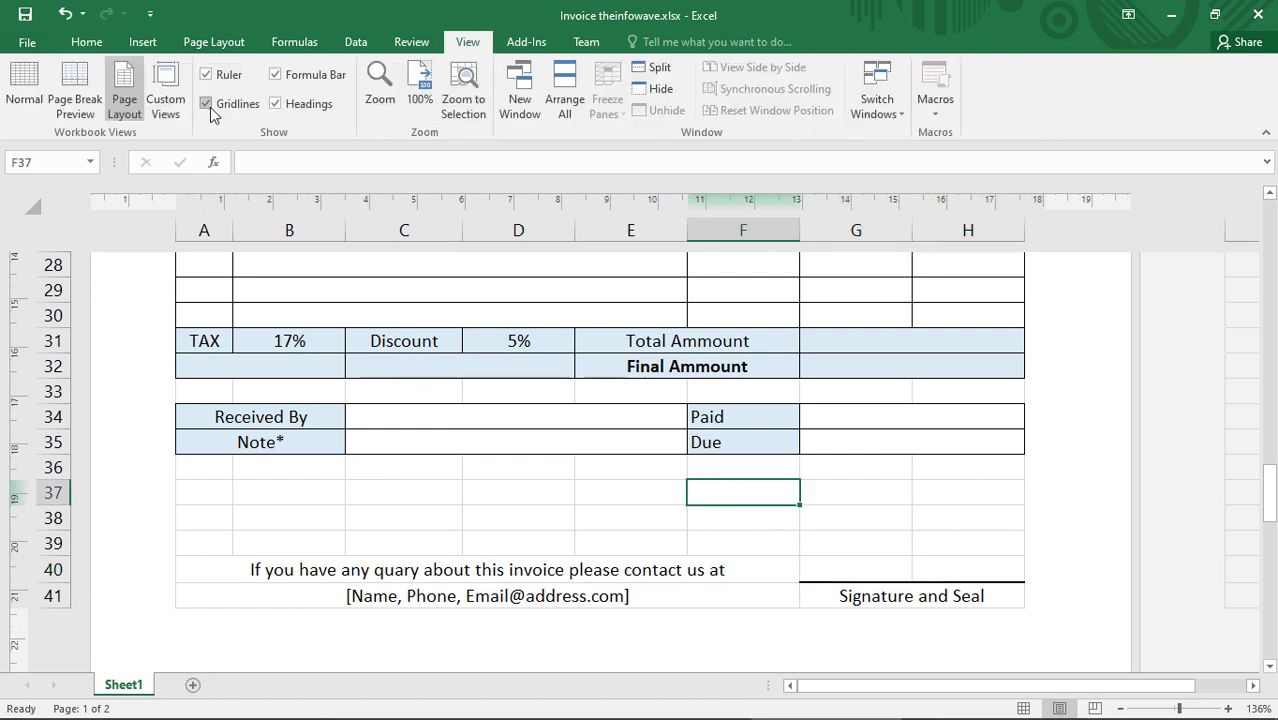
- Hide the sheet gridlines and zoom to 100% to review the page
left_click(206, 104)
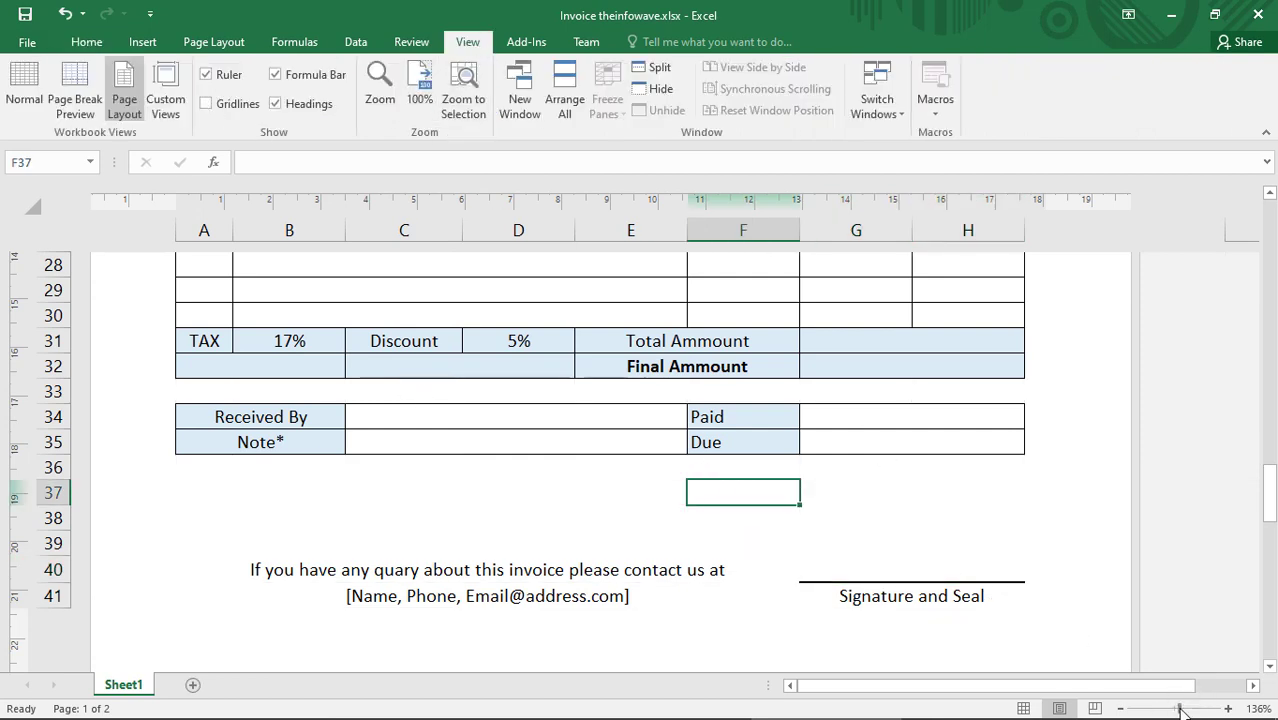
left_click_drag(1177, 708, 1175, 709)
scroll(484, 475, "up", 3)
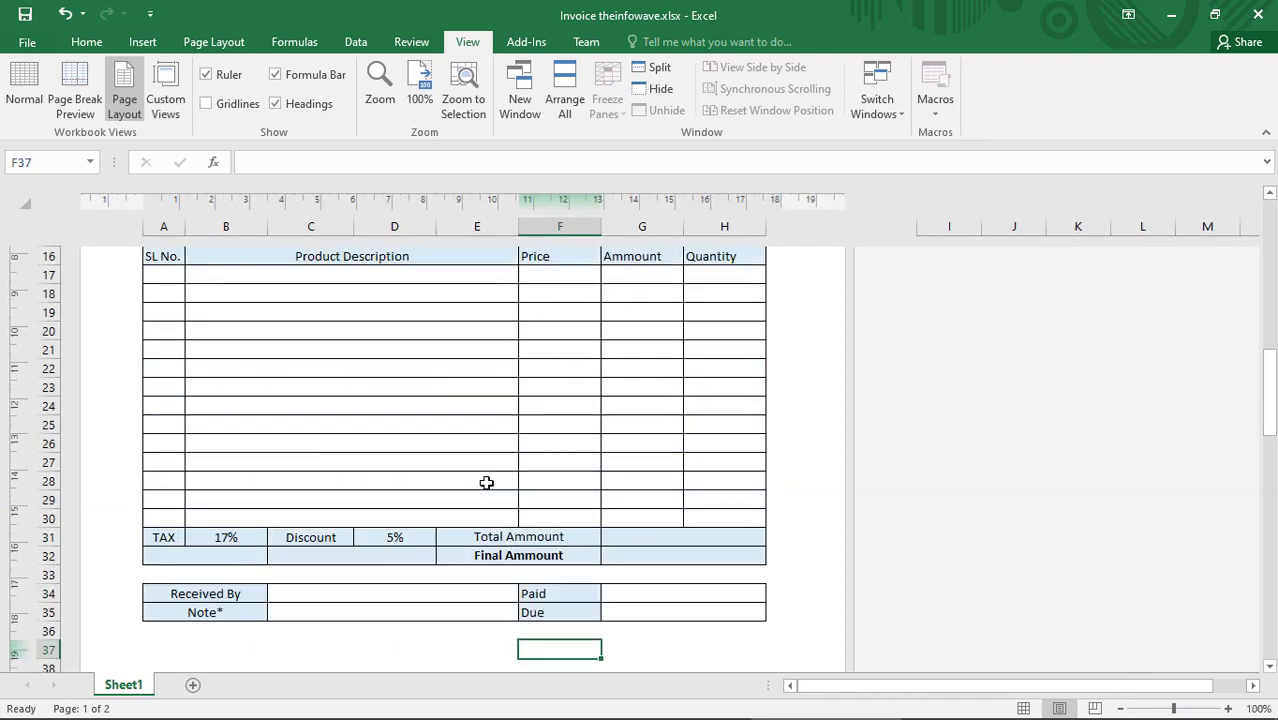
scroll(486, 480, "up", 5)
scroll(486, 480, "down", 3)
scroll(488, 479, "down", 6)
scroll(488, 479, "down", 1)
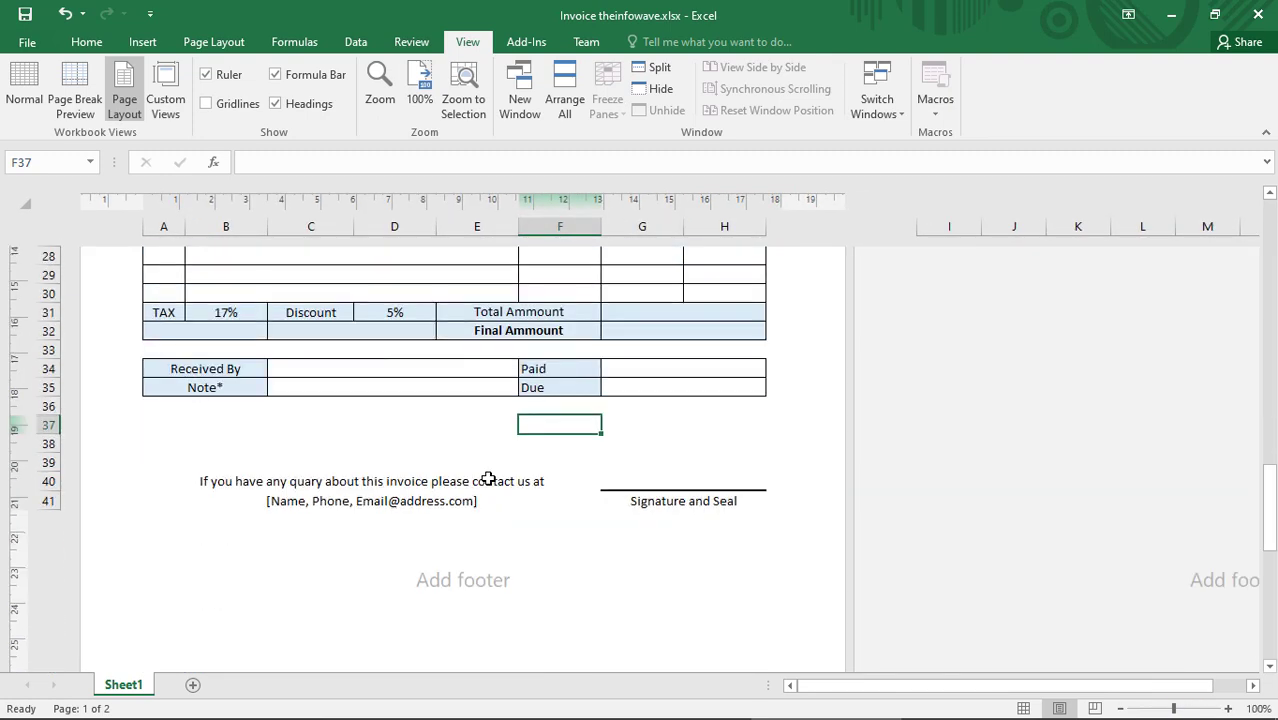
scroll(490, 480, "up", 1)
scroll(490, 480, "up", 3)
scroll(617, 507, "up", 1)
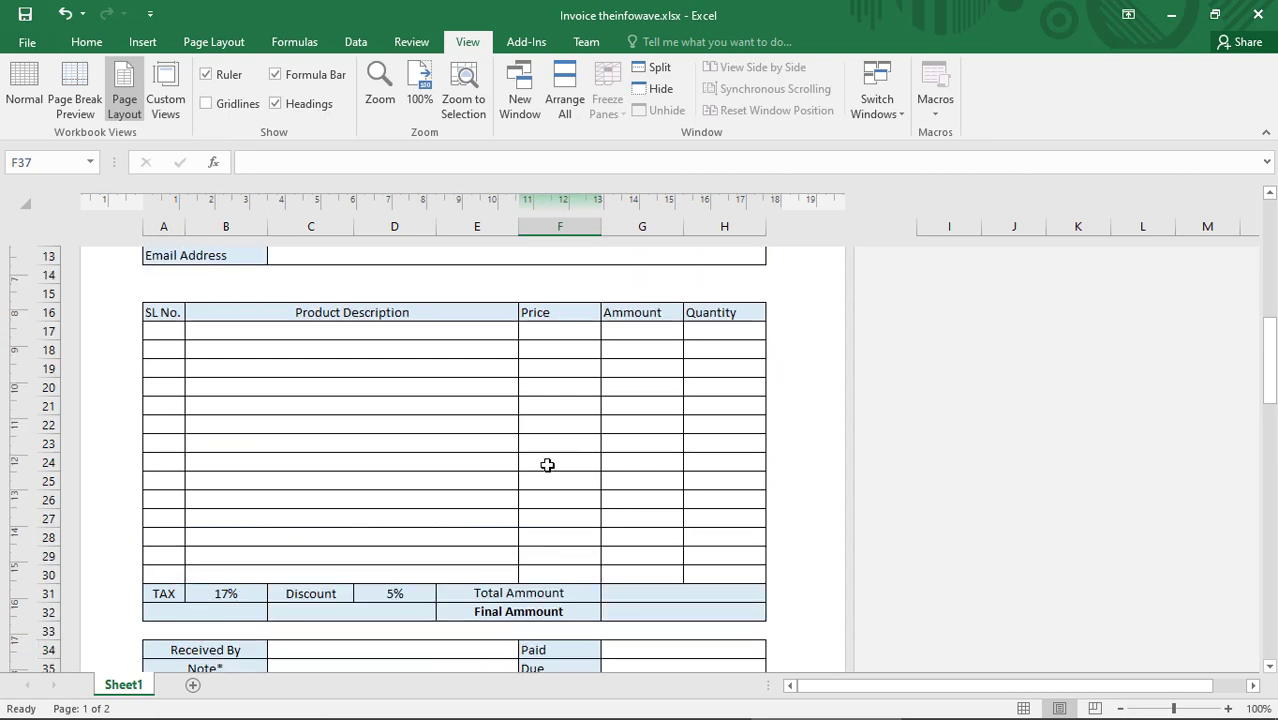
- Fill row 17 with 1, 'Example Product', price 800 and amount 5
left_click(1181, 708)
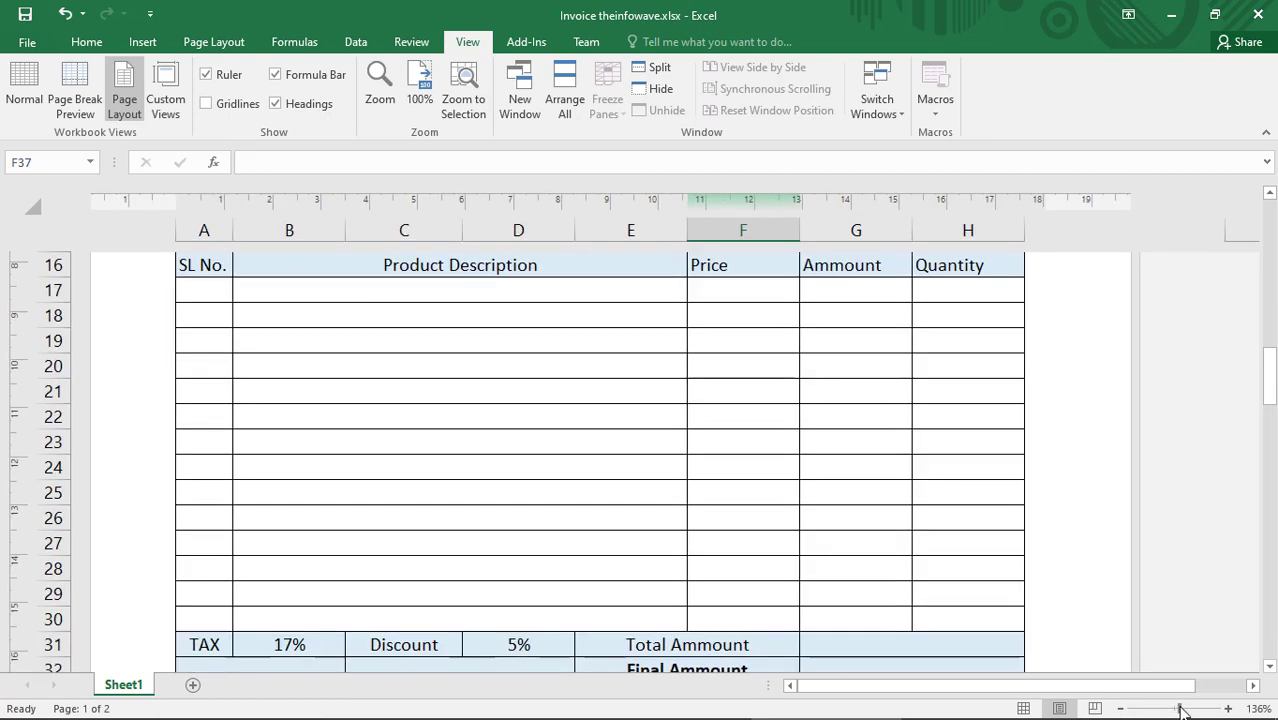
left_click(200, 293)
type("1")
left_click(290, 296)
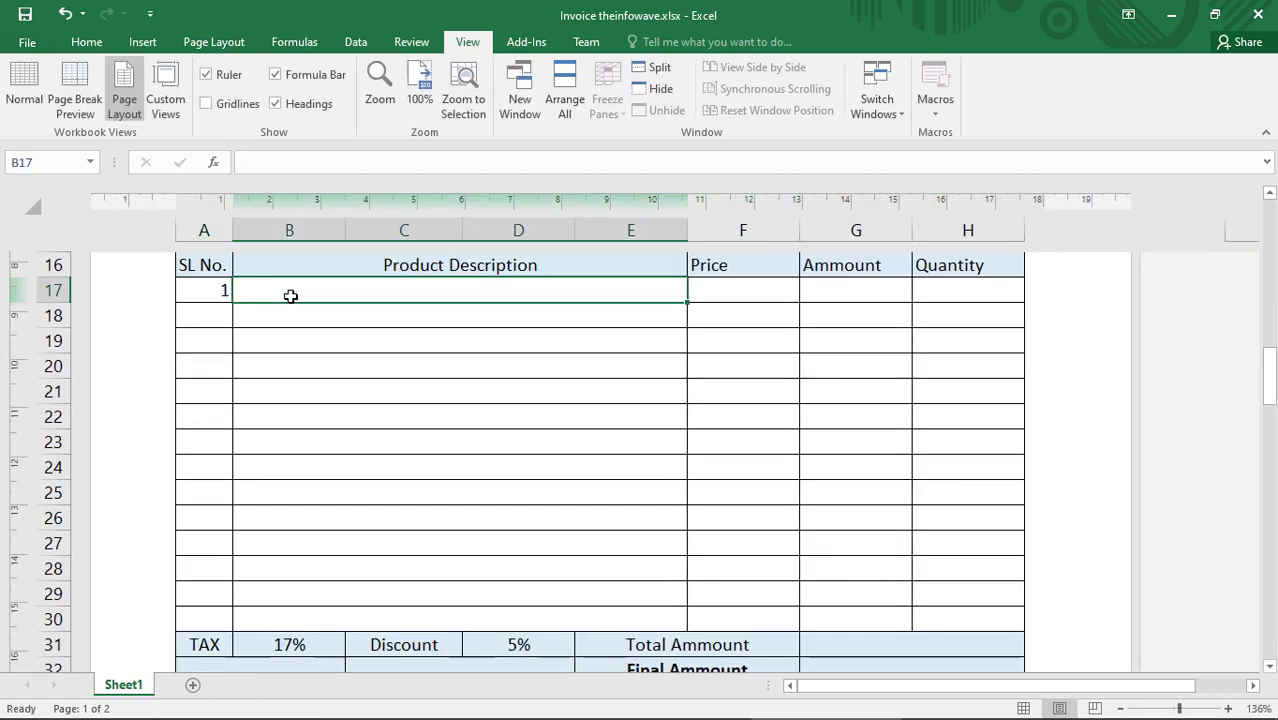
type("Exam")
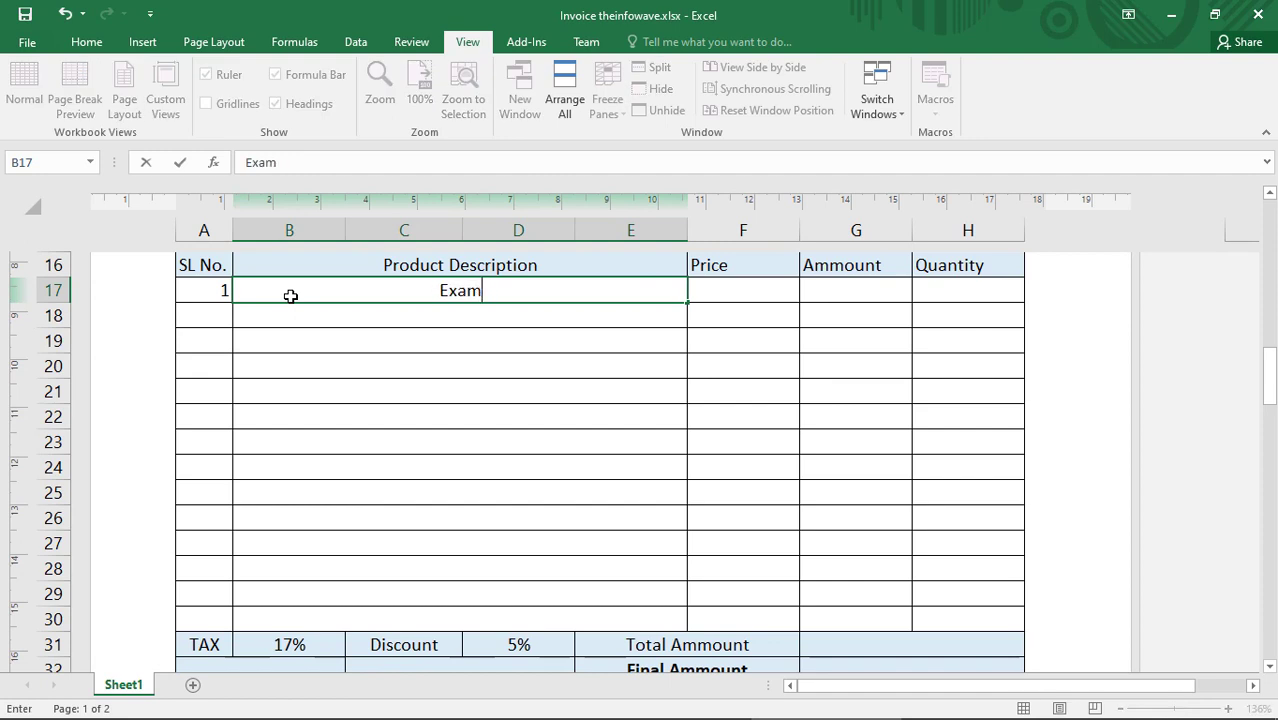
type("ple Pro")
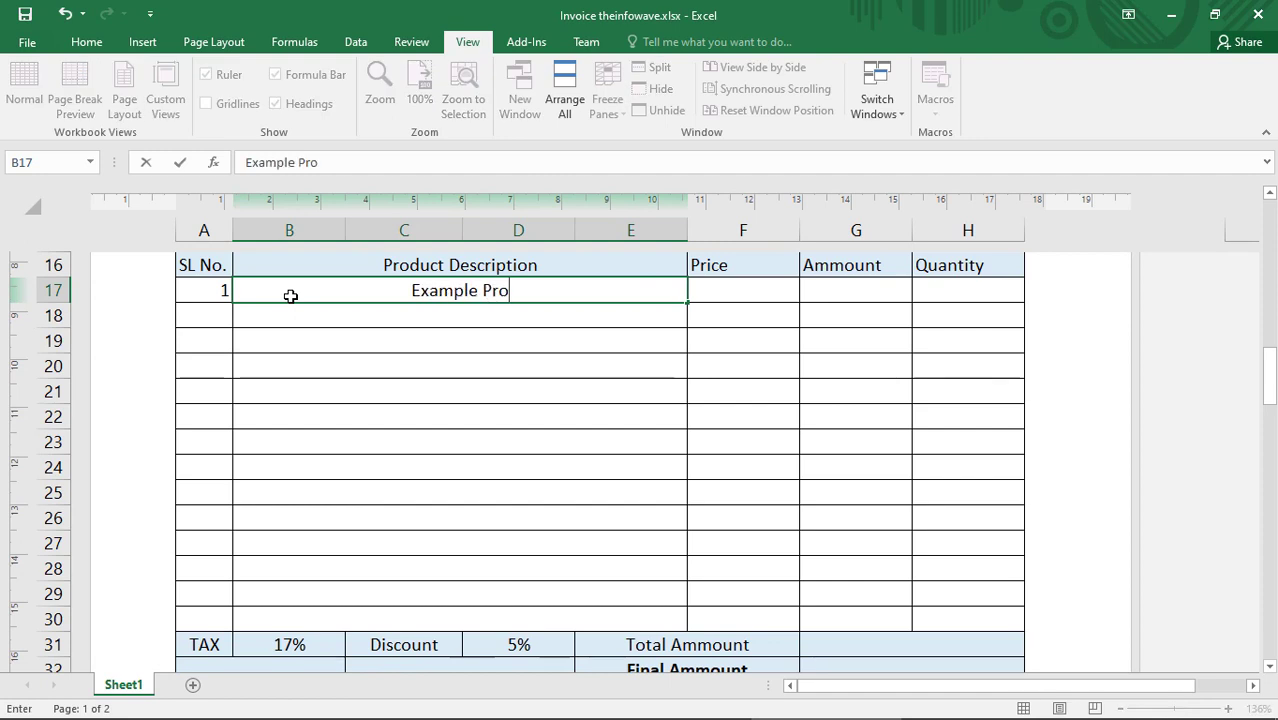
type("duct")
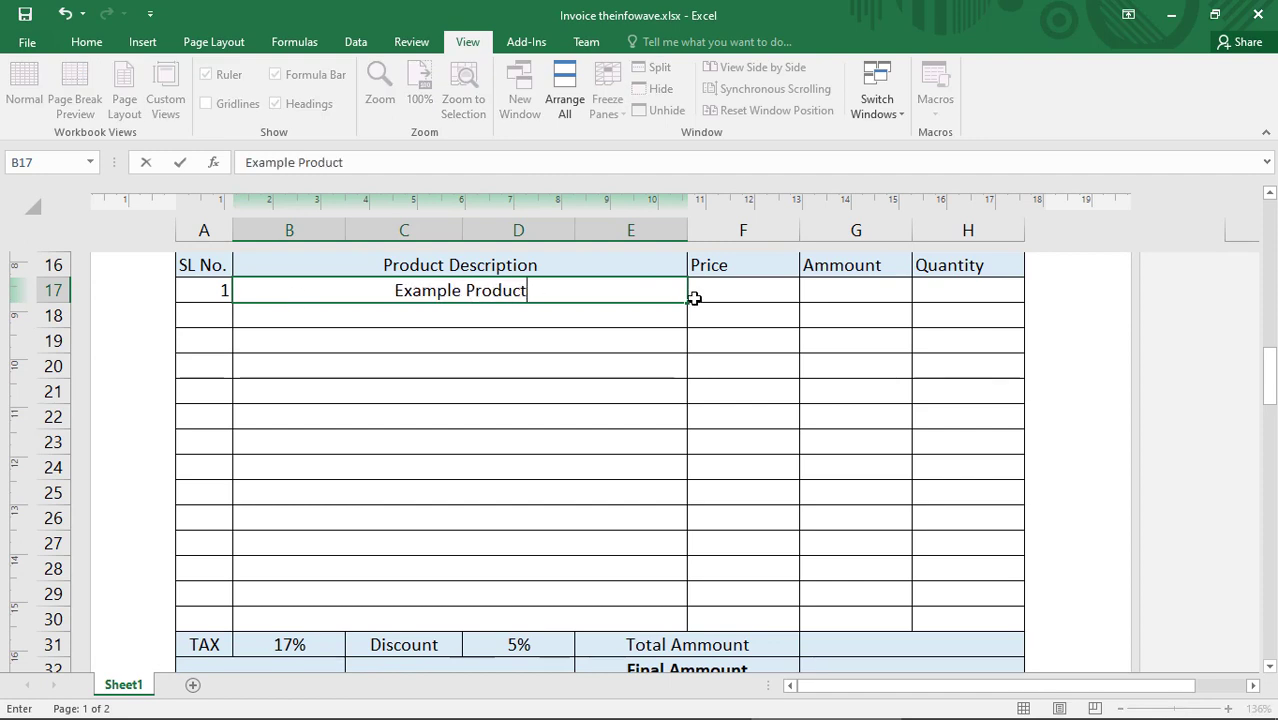
left_click(719, 293)
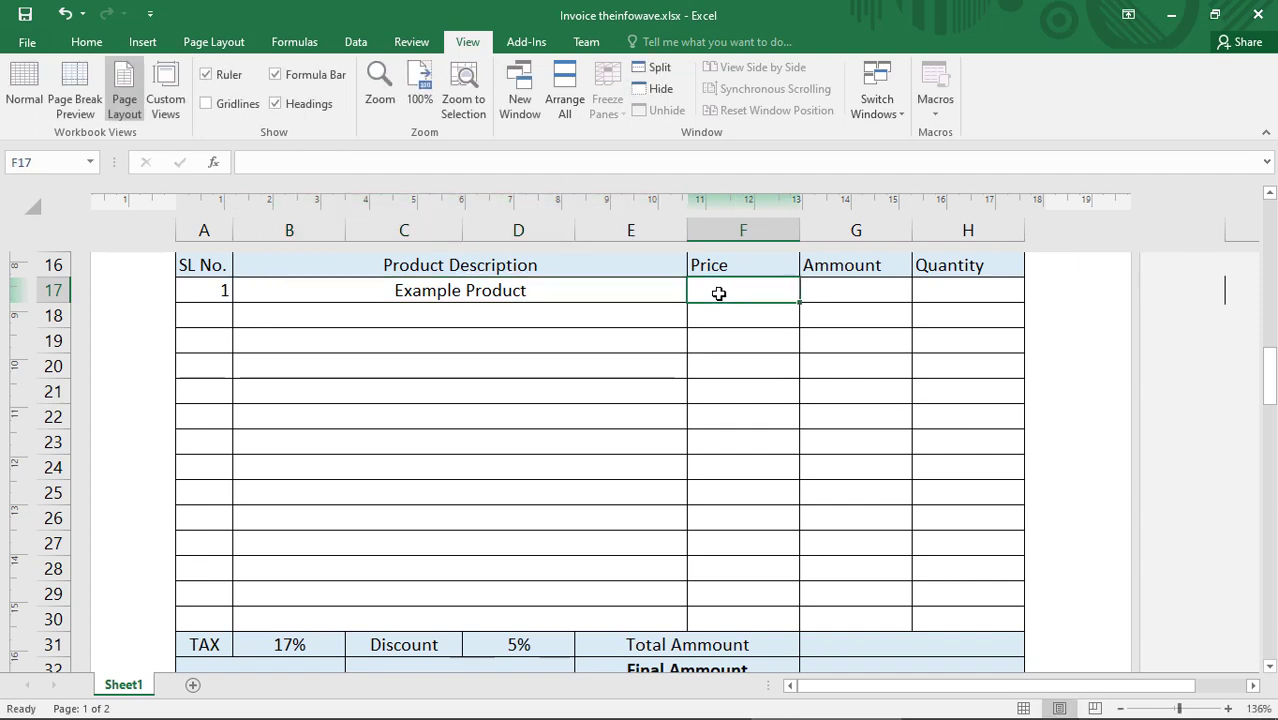
type("800")
left_click(857, 294)
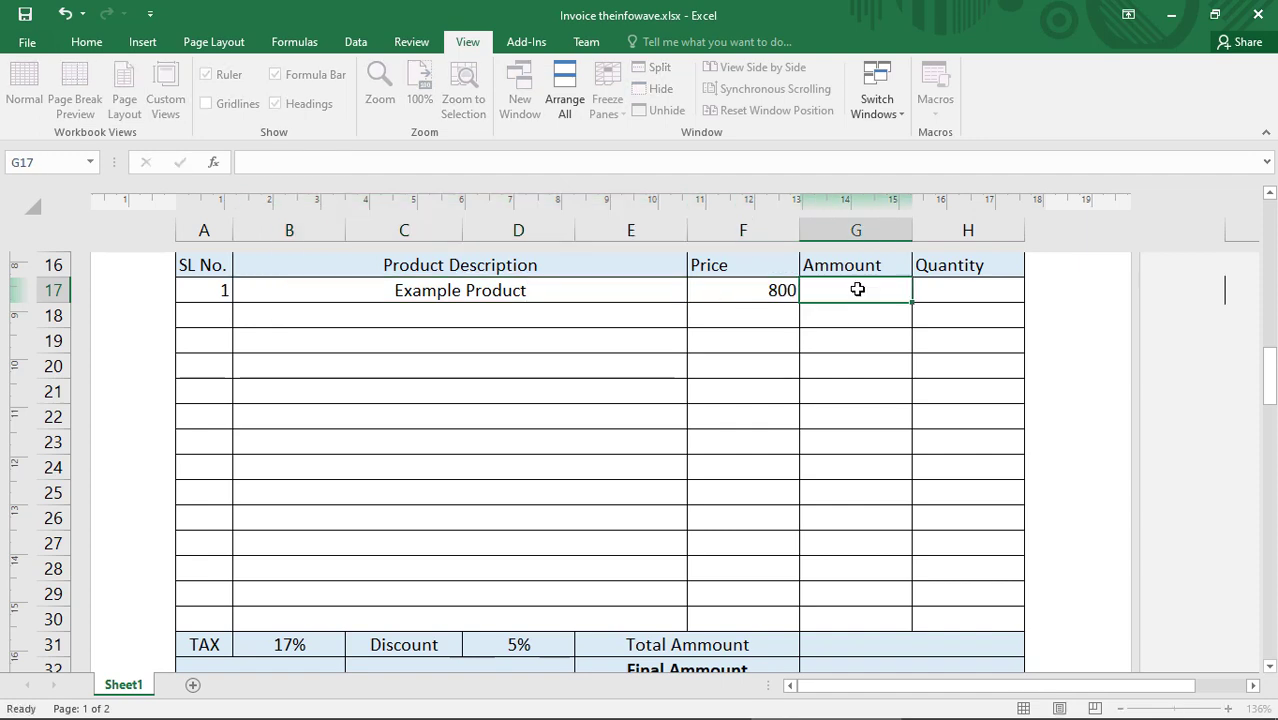
type("5")
- Enter the formula =F17*G17 in H17 to compute 4000
left_click(953, 291)
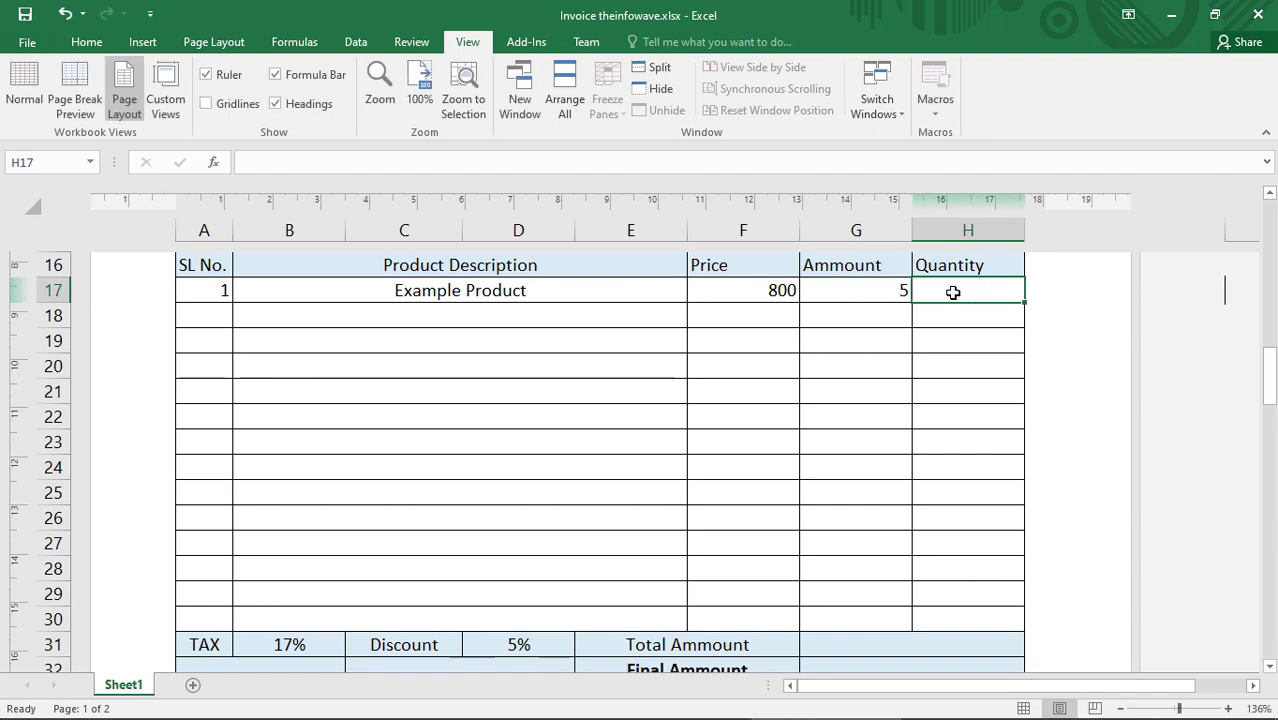
type("=")
left_click(740, 290)
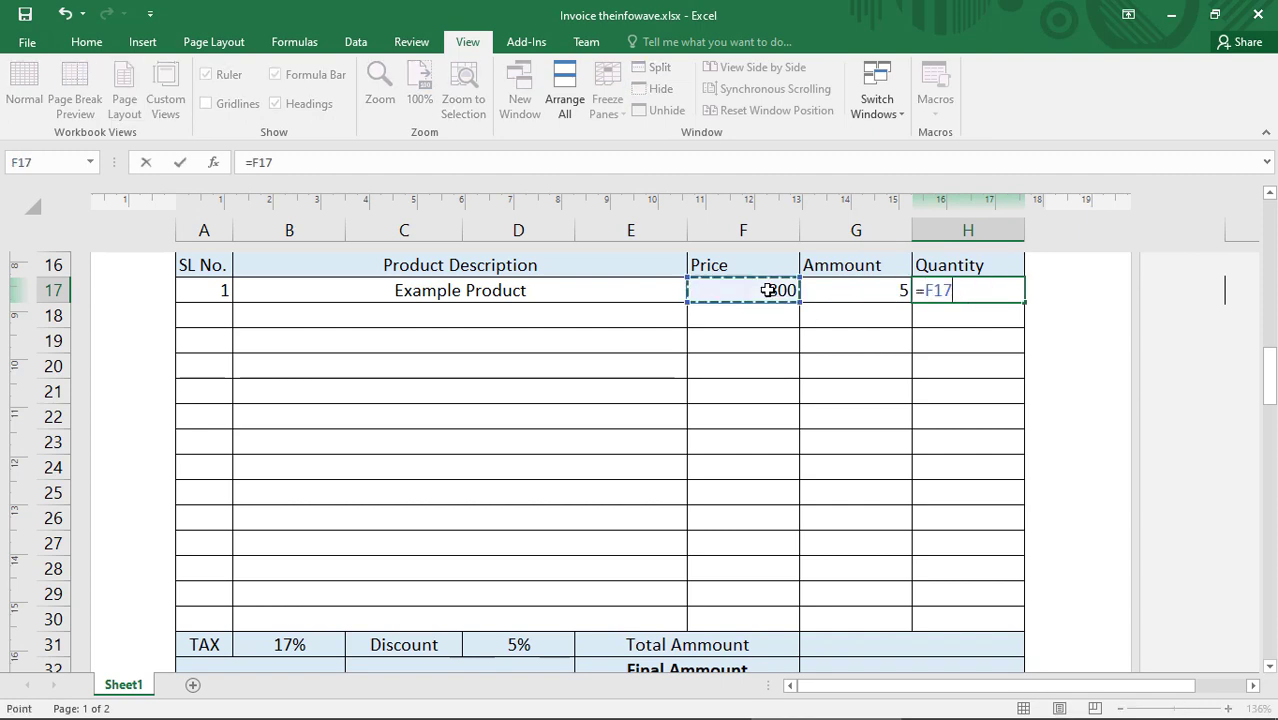
type("*")
left_click(832, 292)
key("Return")
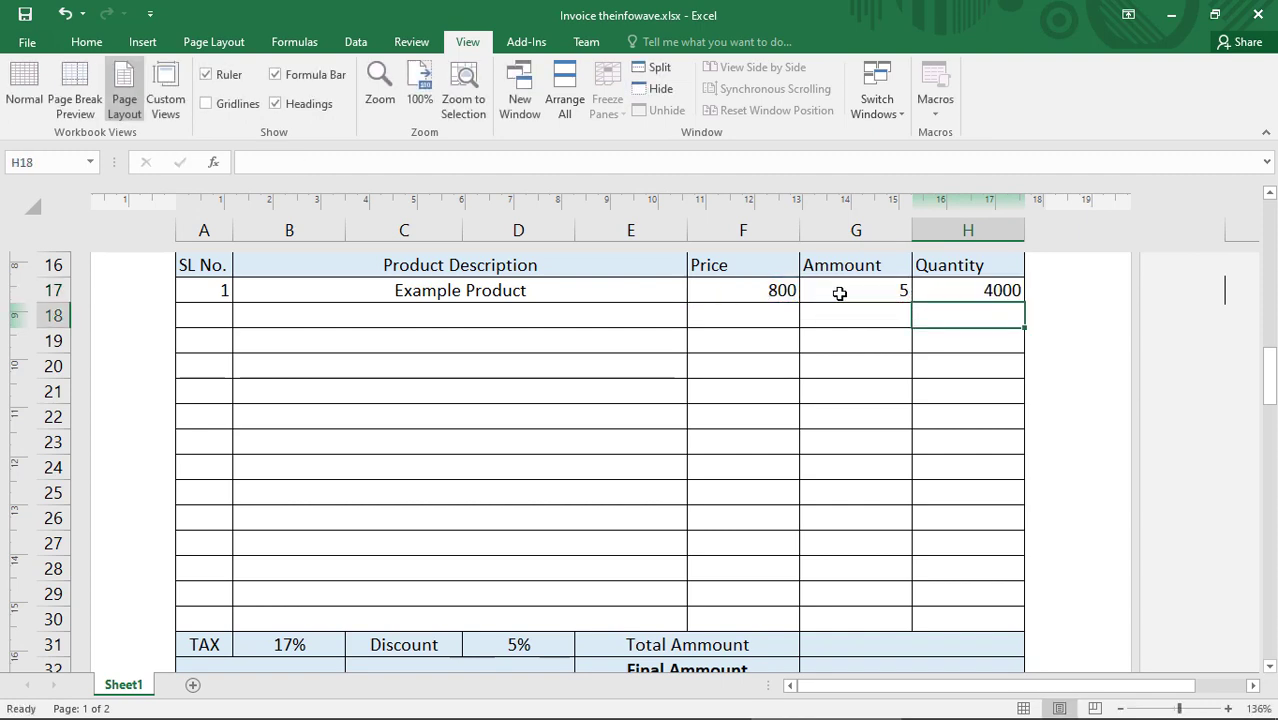
- Fill H17's price-times-amount formula down to H30, so H18:H30 show 0
left_click(1184, 708)
left_click(1175, 708)
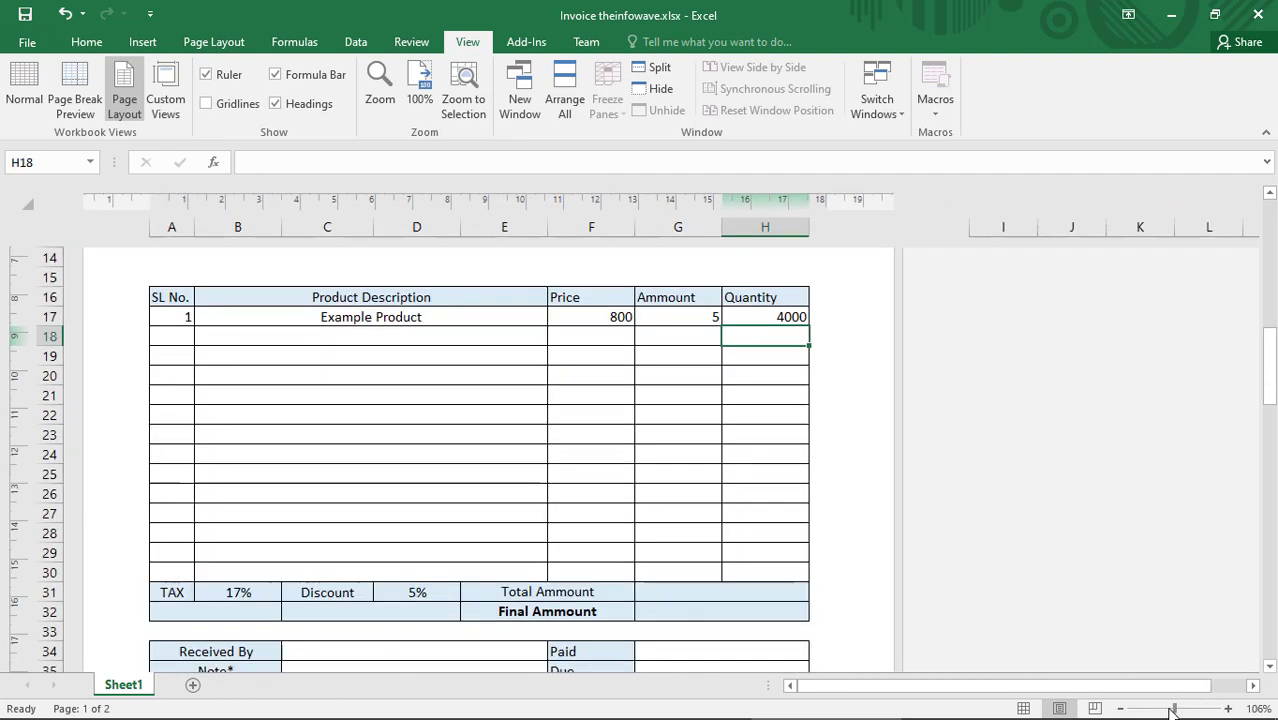
left_click(803, 324)
left_click_drag(808, 324, 801, 579)
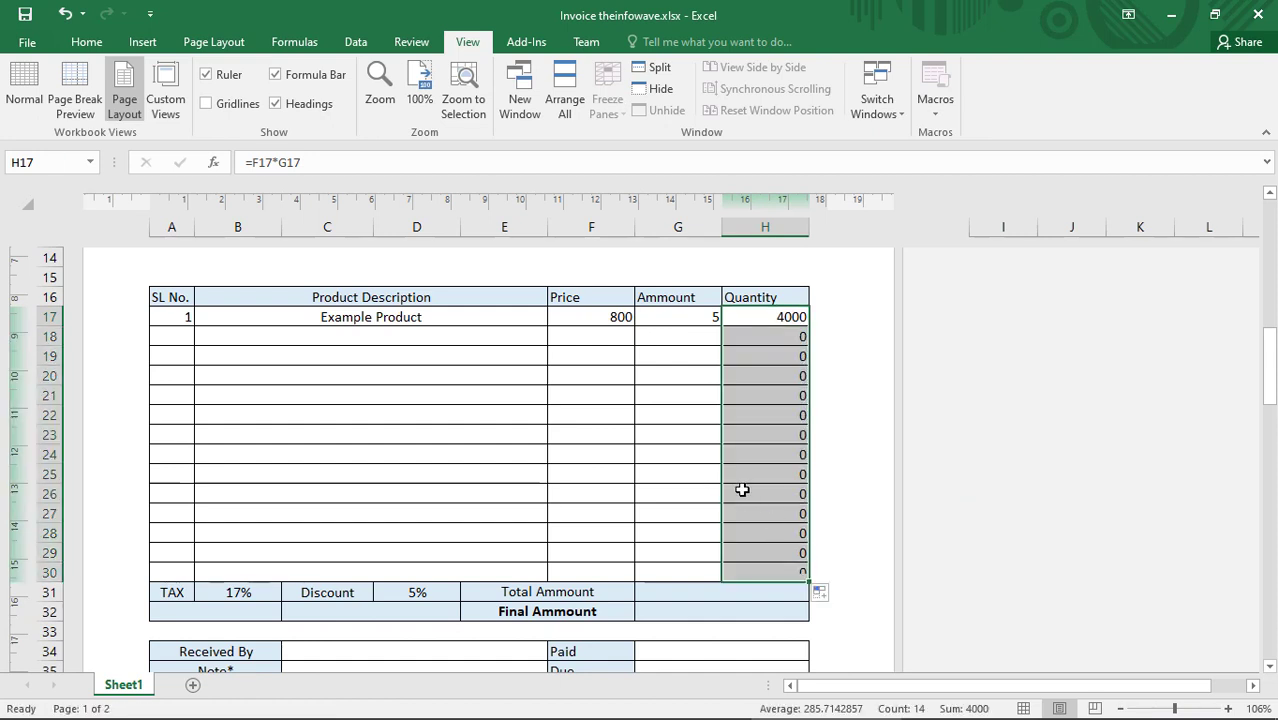
left_click(654, 403)
- Begin rewriting H17's formula as an IF testing G17>0
left_click(756, 317)
double_click(756, 317)
left_click(626, 316)
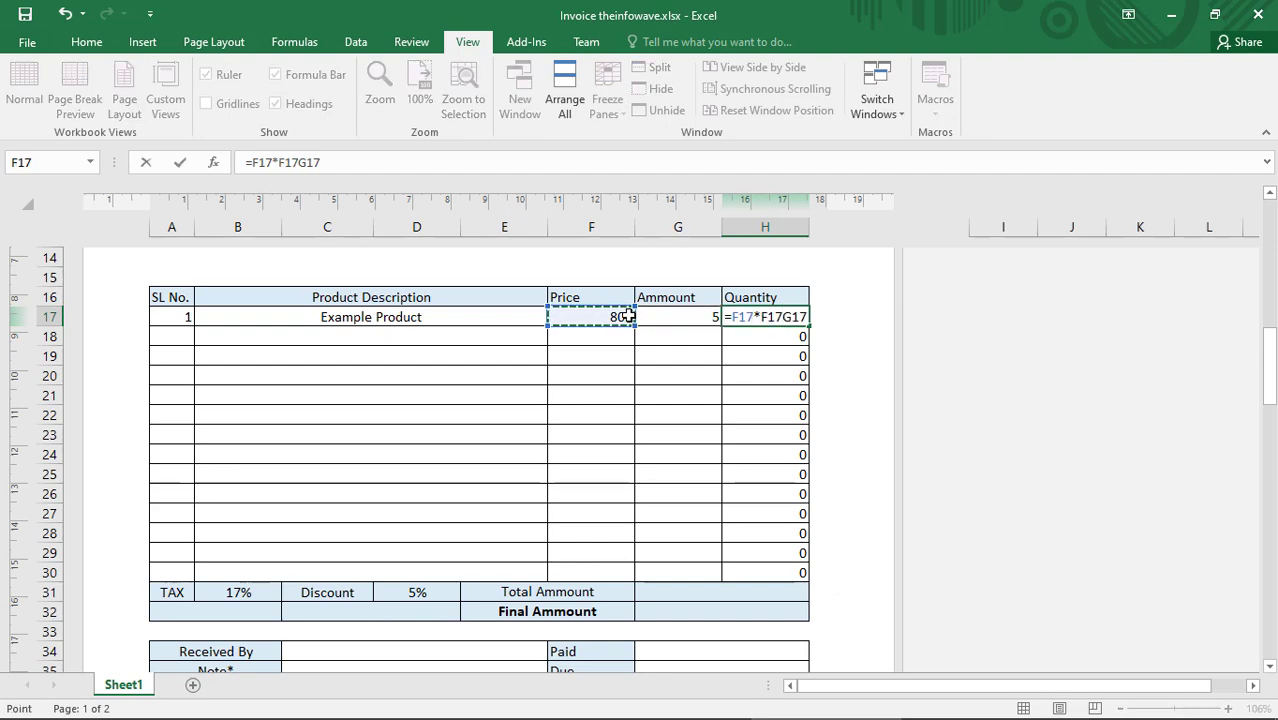
key("BackSpace")
key("BackSpace")
key("BackSpace")
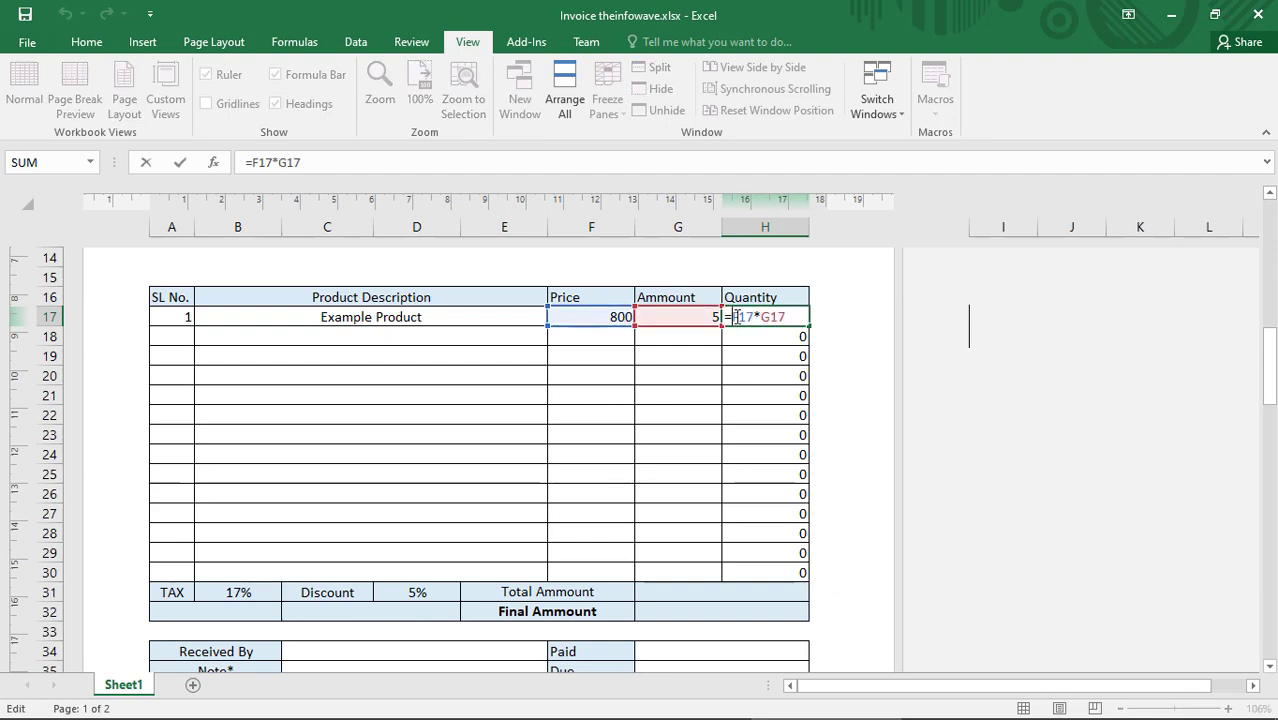
left_click(735, 317)
type("IF(")
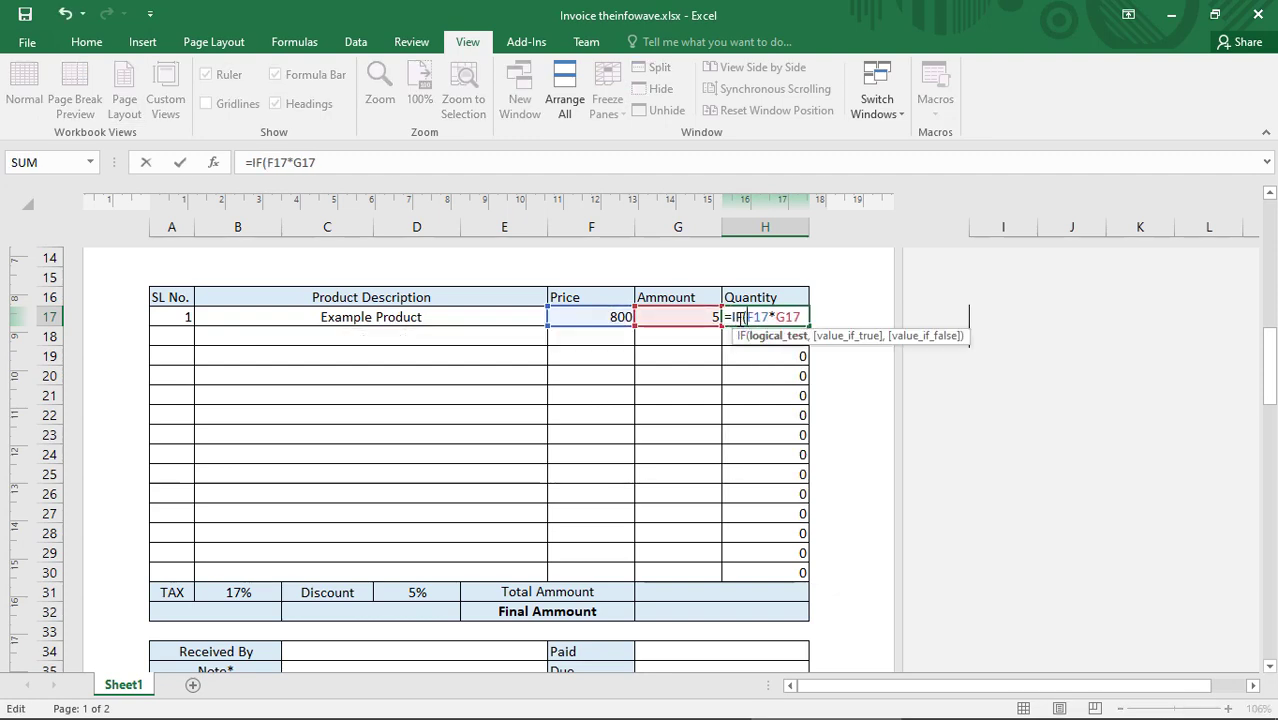
left_click(676, 318)
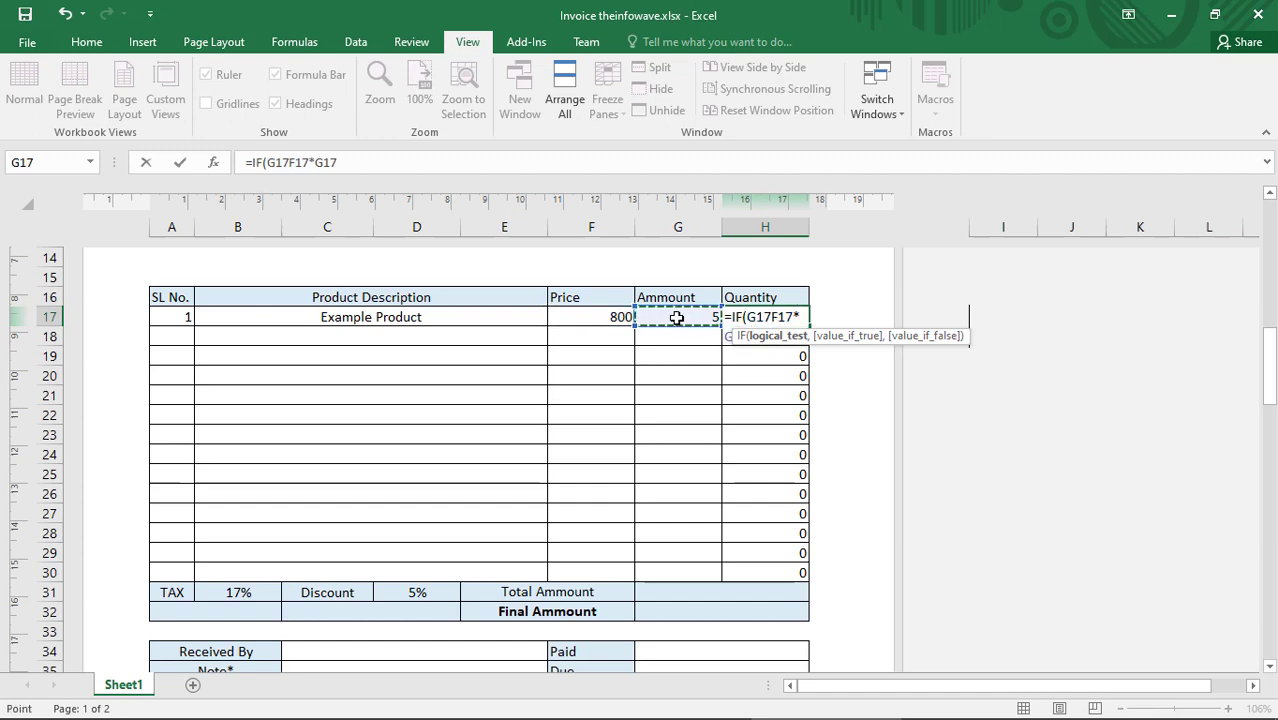
type(">0")
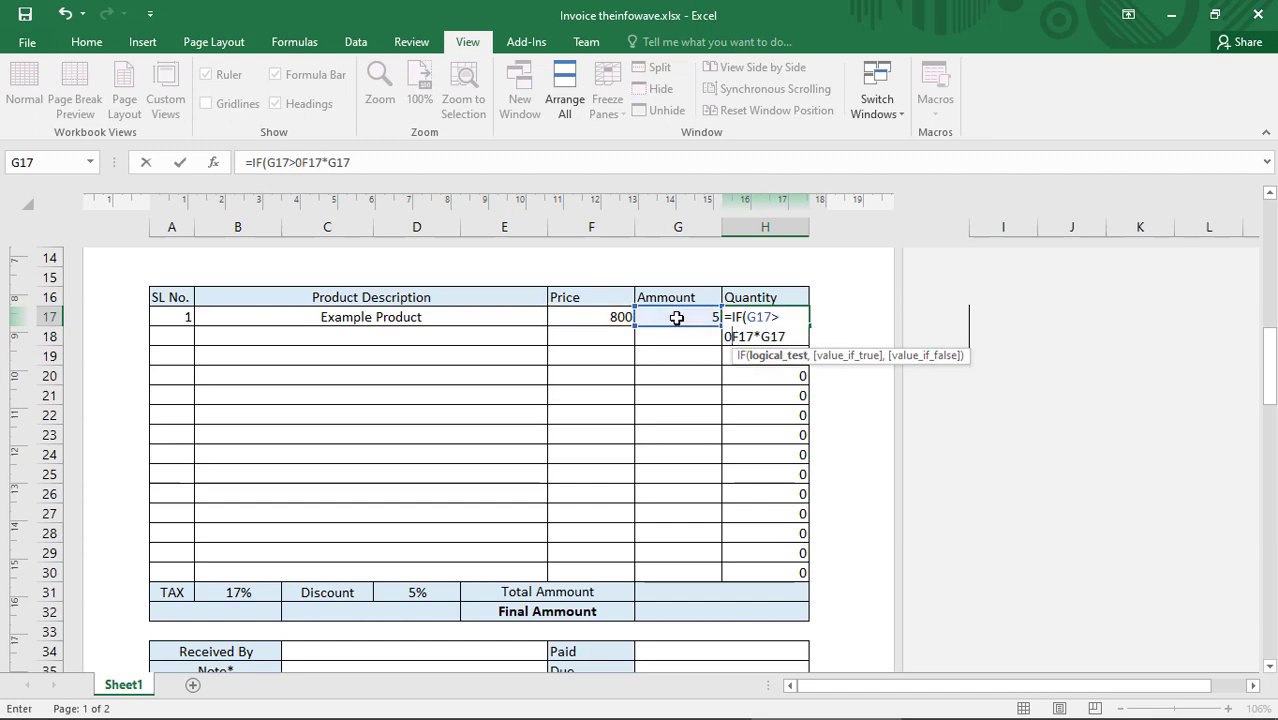
type(",")
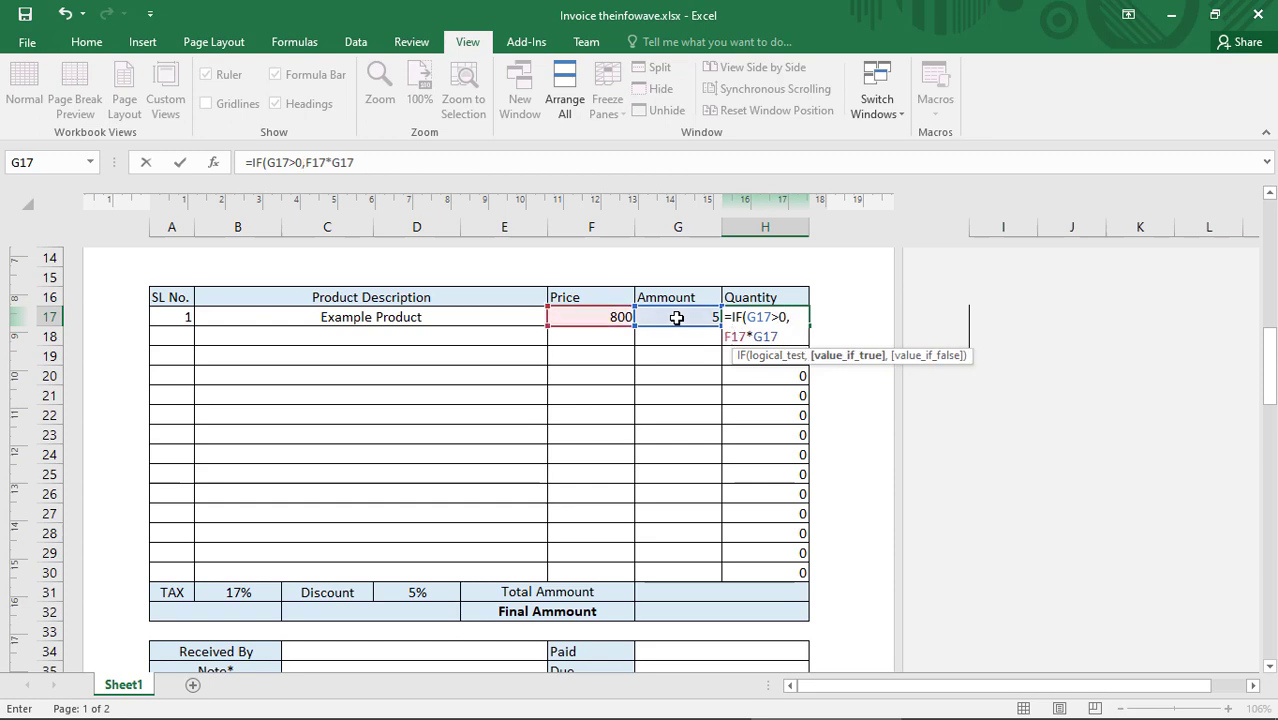
type(",")
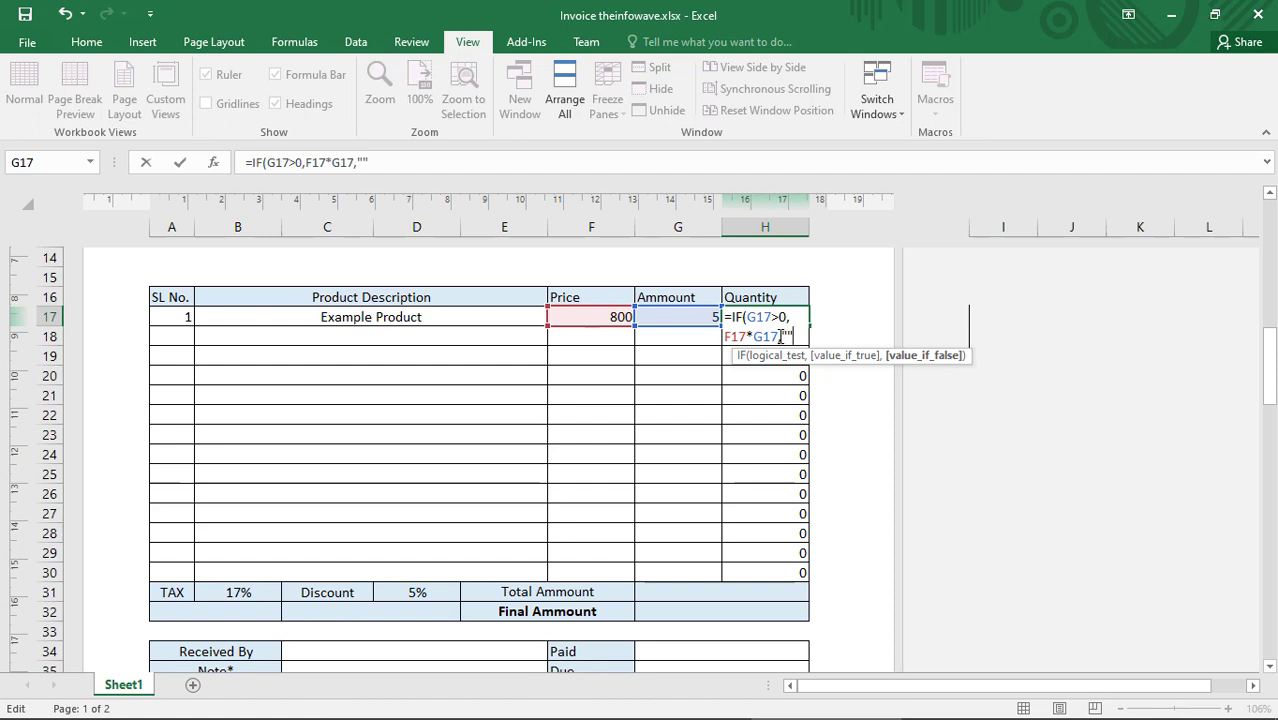
- Commit the Quantity IF formula in H17 and fill it down to H30
key("Return")
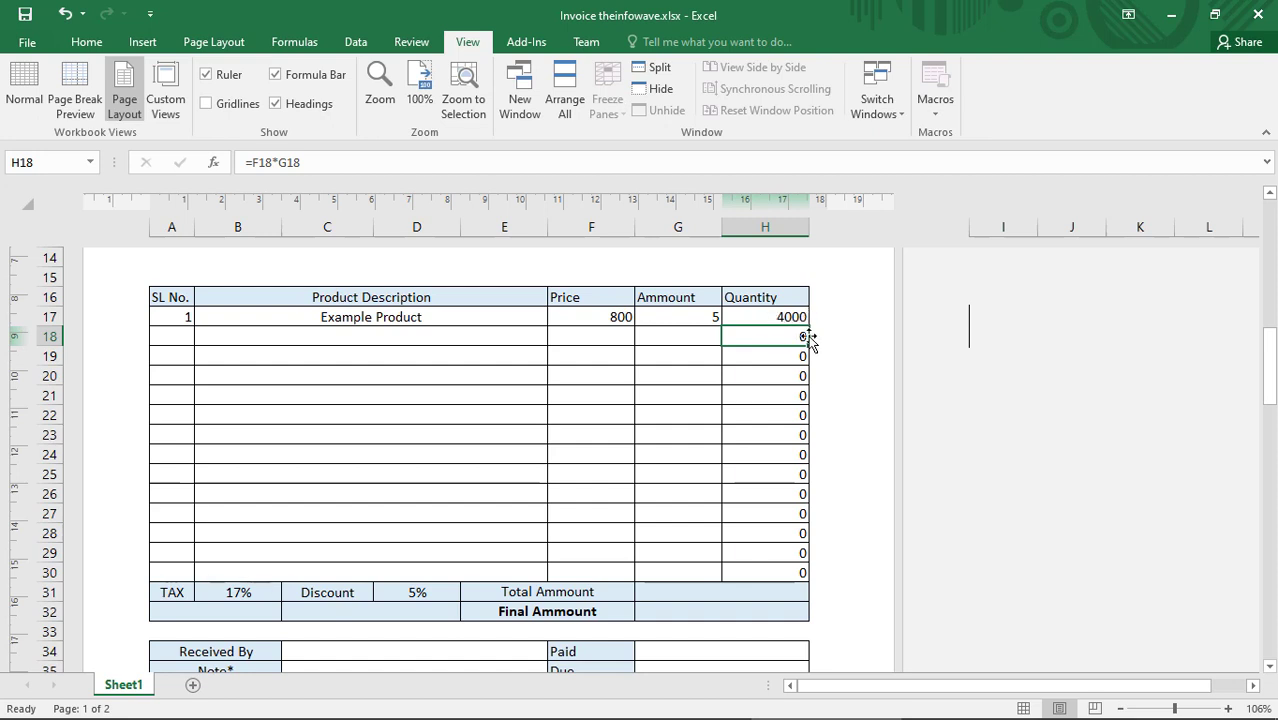
left_click(799, 319)
left_click_drag(808, 339, 808, 573)
left_click(703, 397)
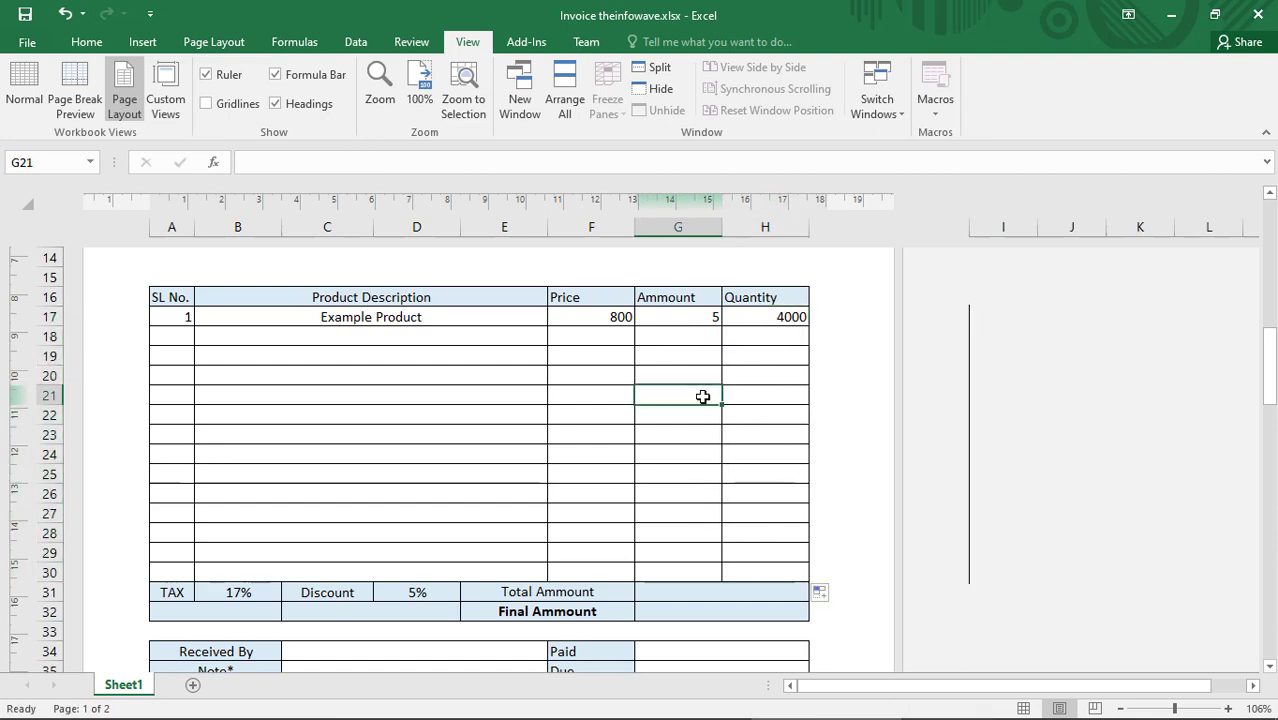
- Test G17 with 0, then set it to 1 and check H17's recalculated quantity
left_click(709, 322)
double_click(715, 320)
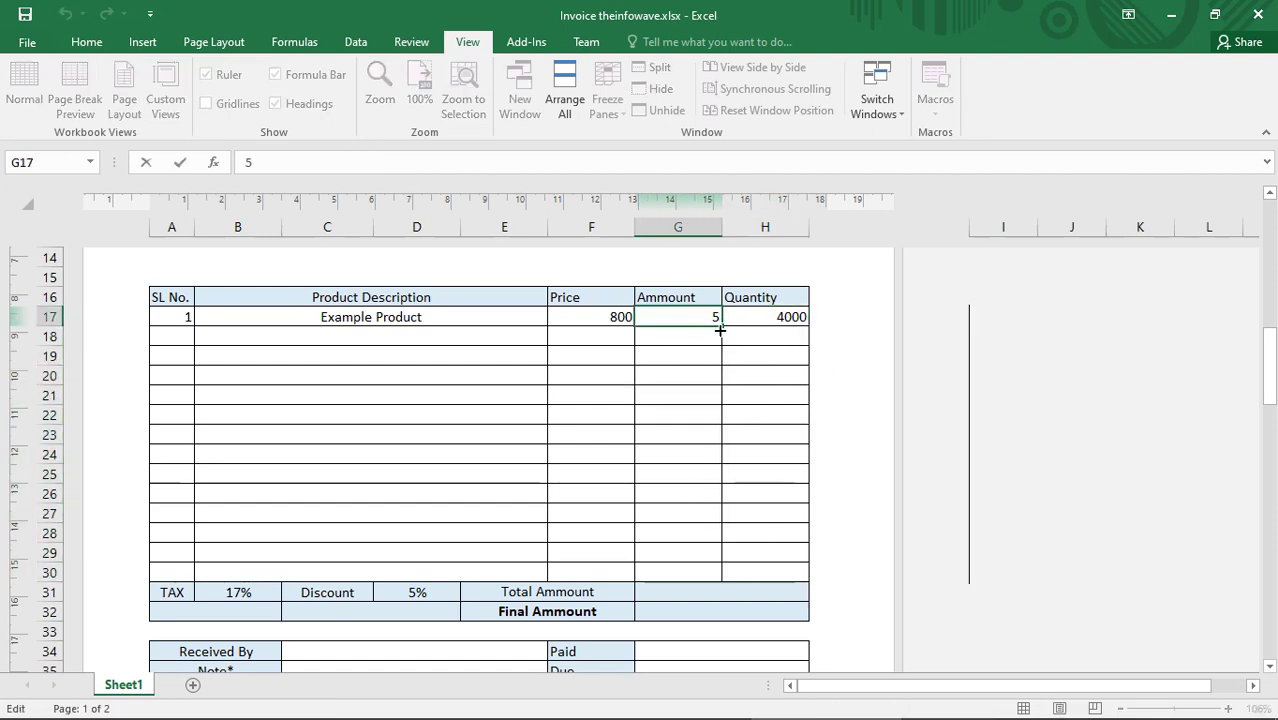
type("0")
left_click(663, 340)
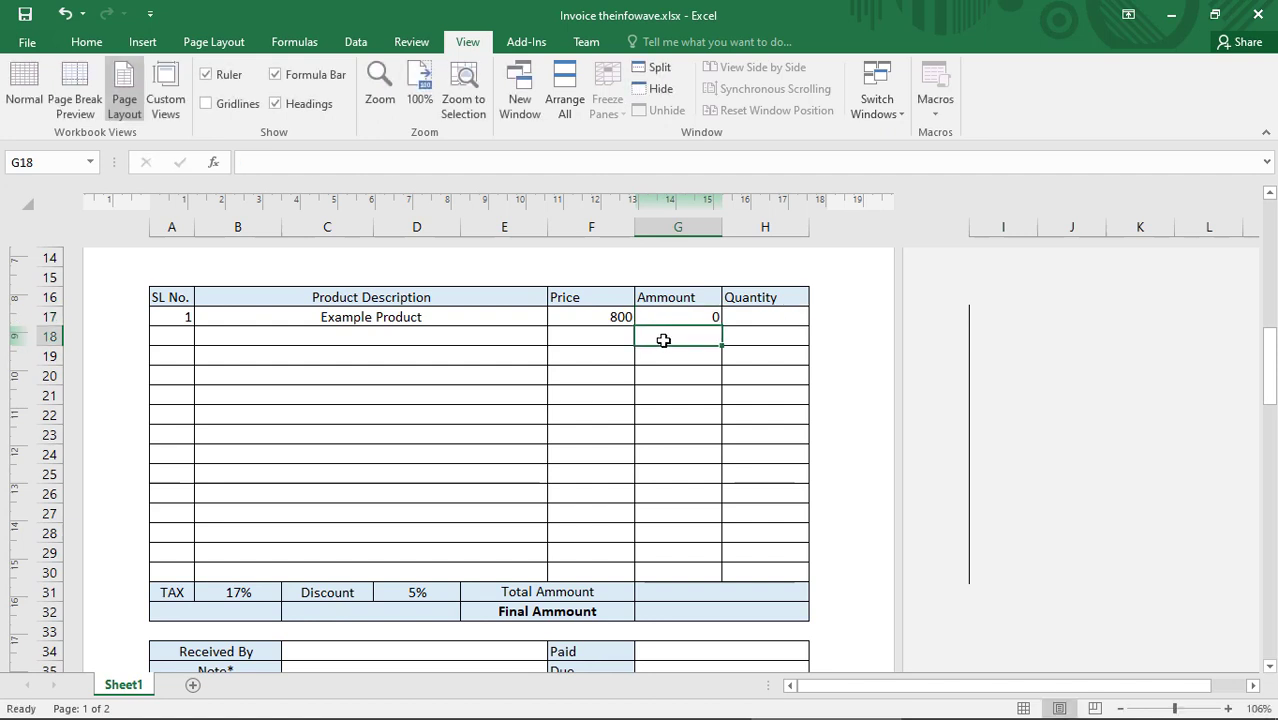
left_click(713, 316)
double_click(713, 316)
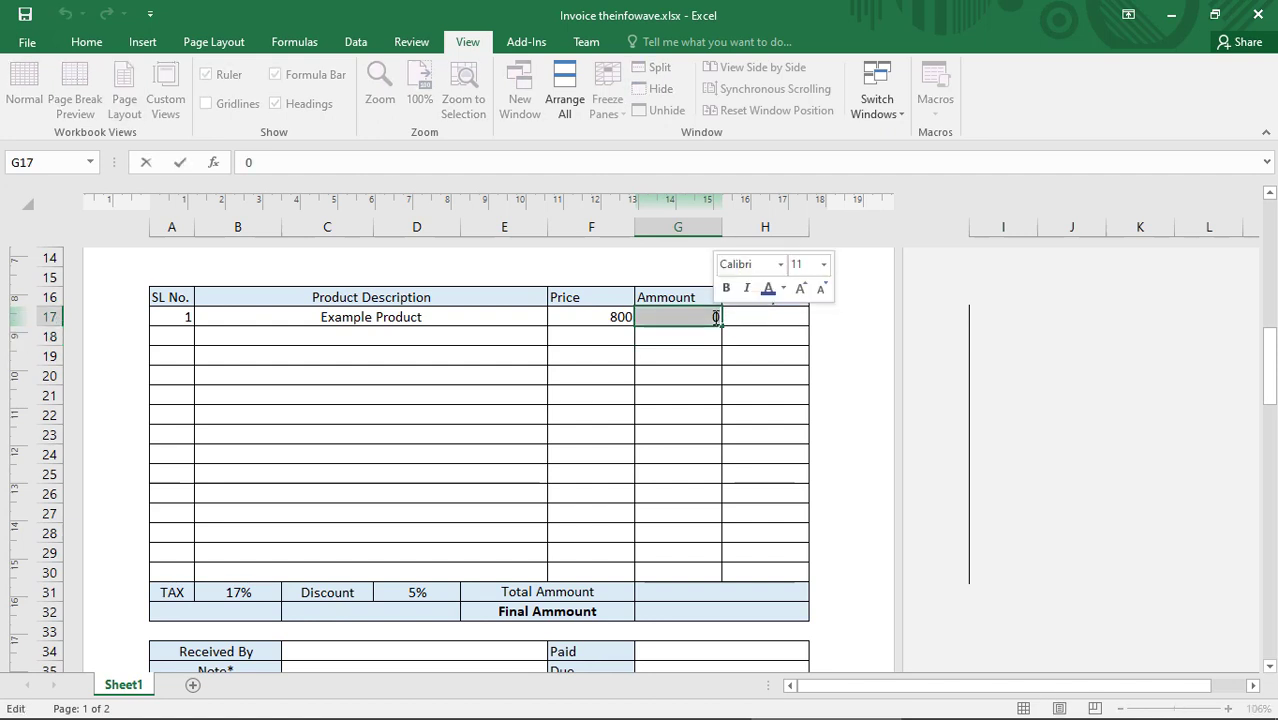
type("1")
left_click(753, 336)
left_click(759, 318)
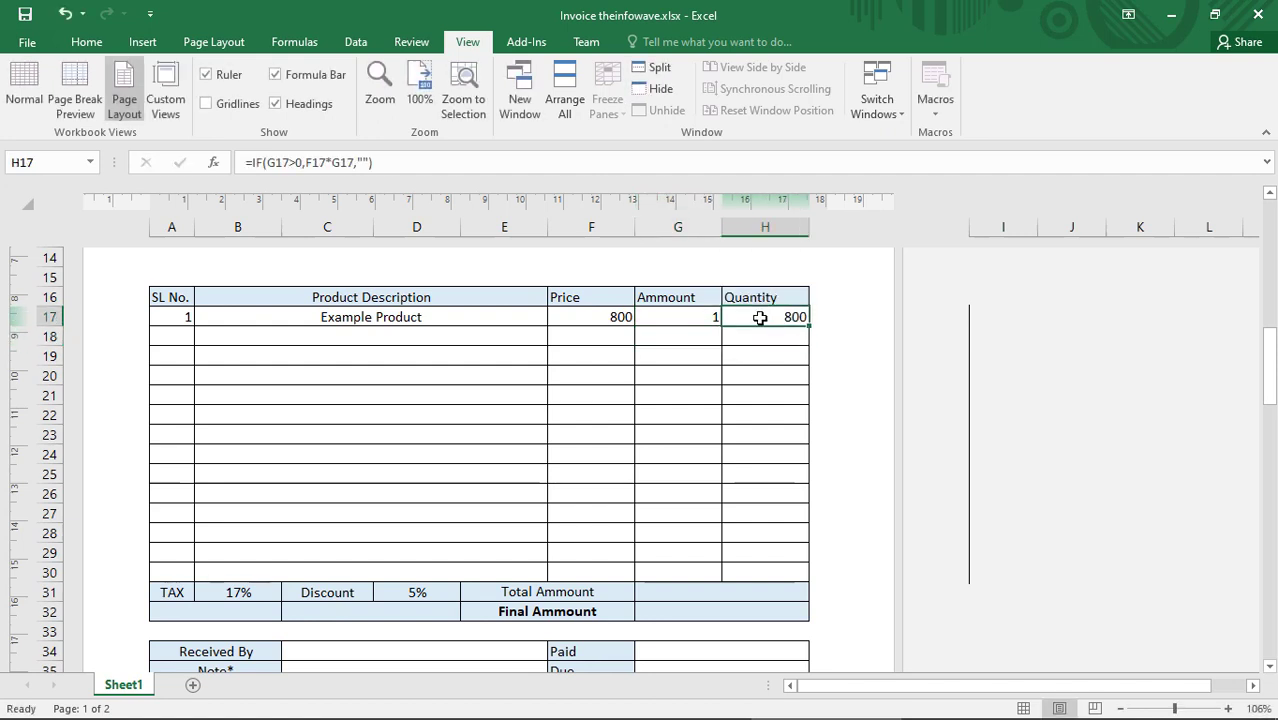
- Fill row 18 with serial 1, 'Example Product 2', price 200 and amount 3
left_click(182, 335)
type("1")
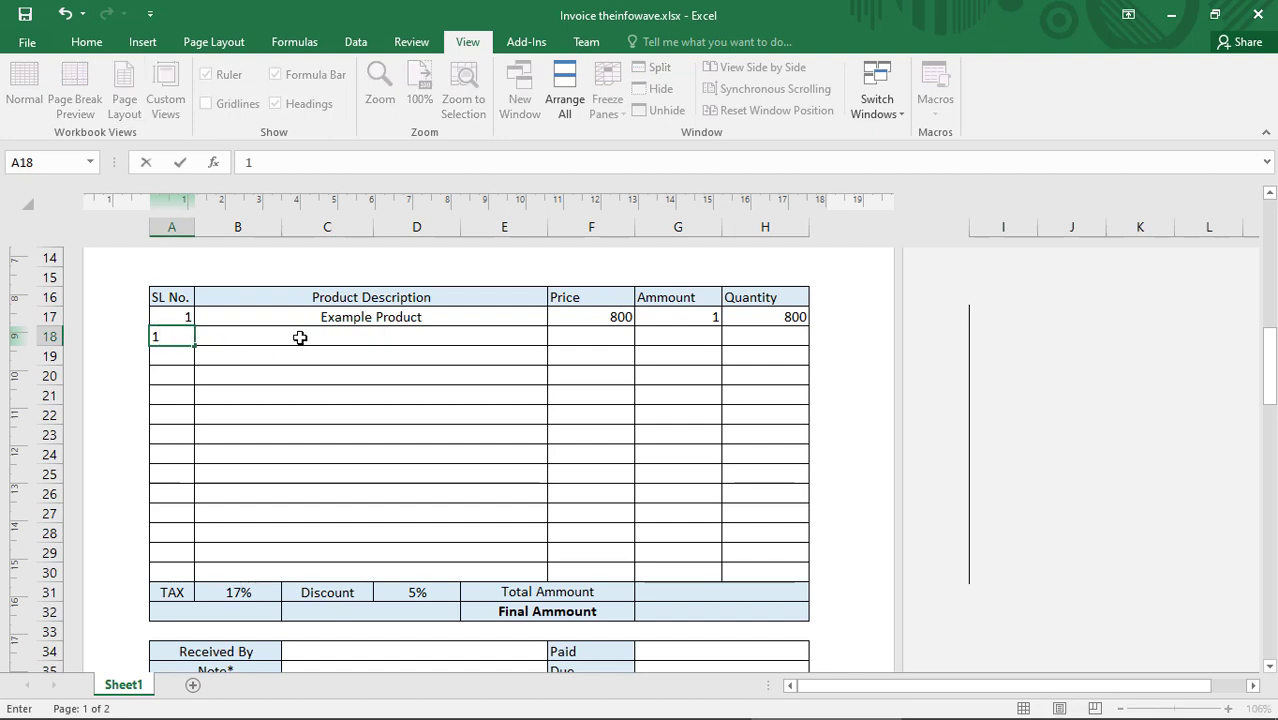
left_click(301, 337)
type("Example Producr")
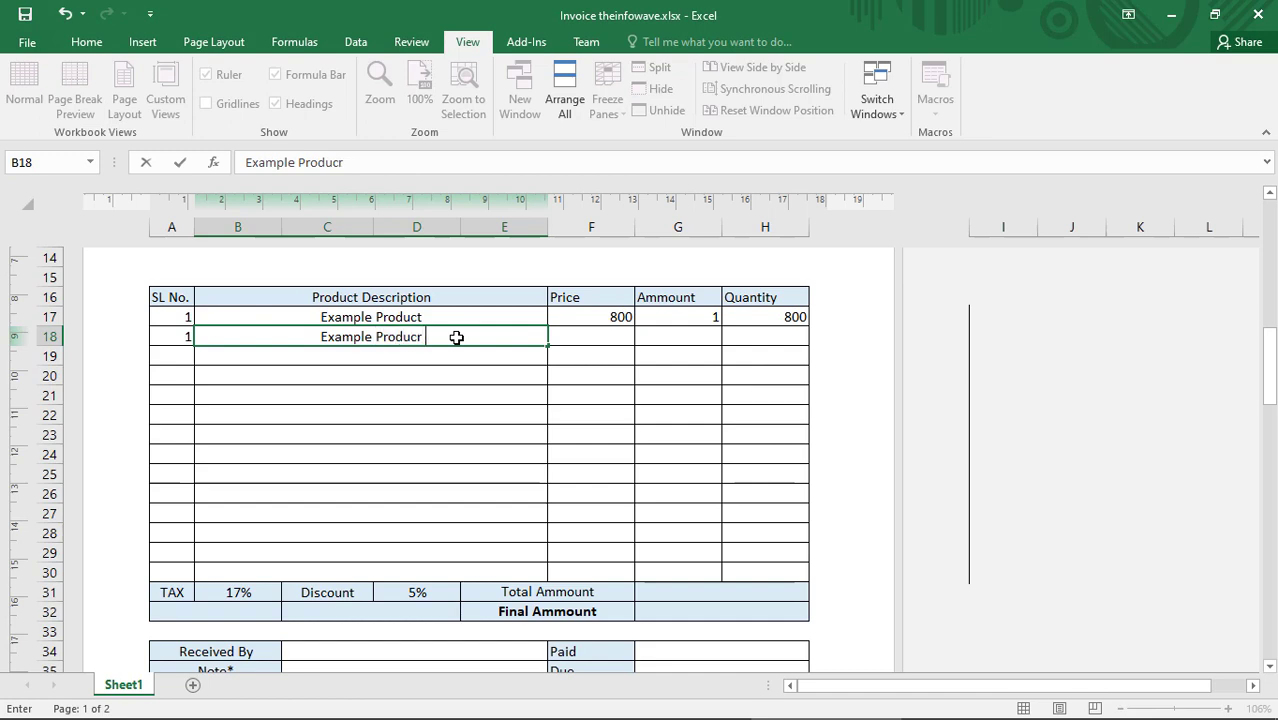
key("BackSpace")
type("t 2")
left_click(608, 340)
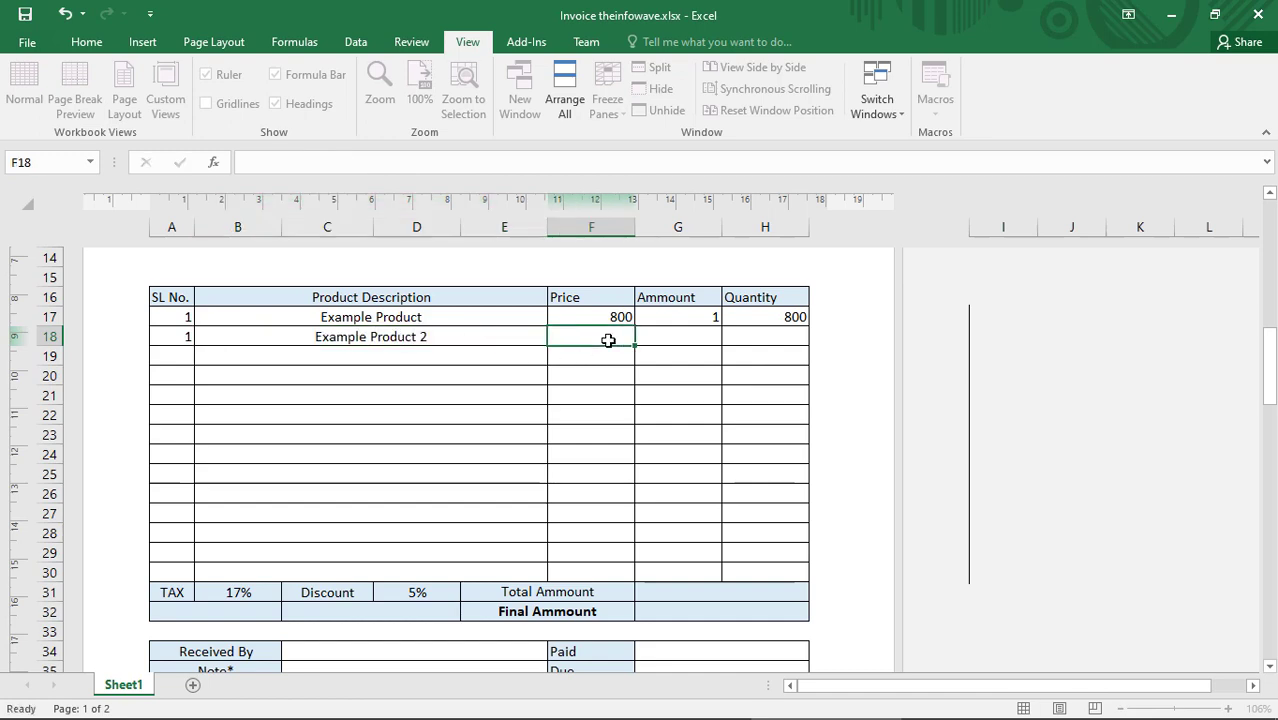
type("200")
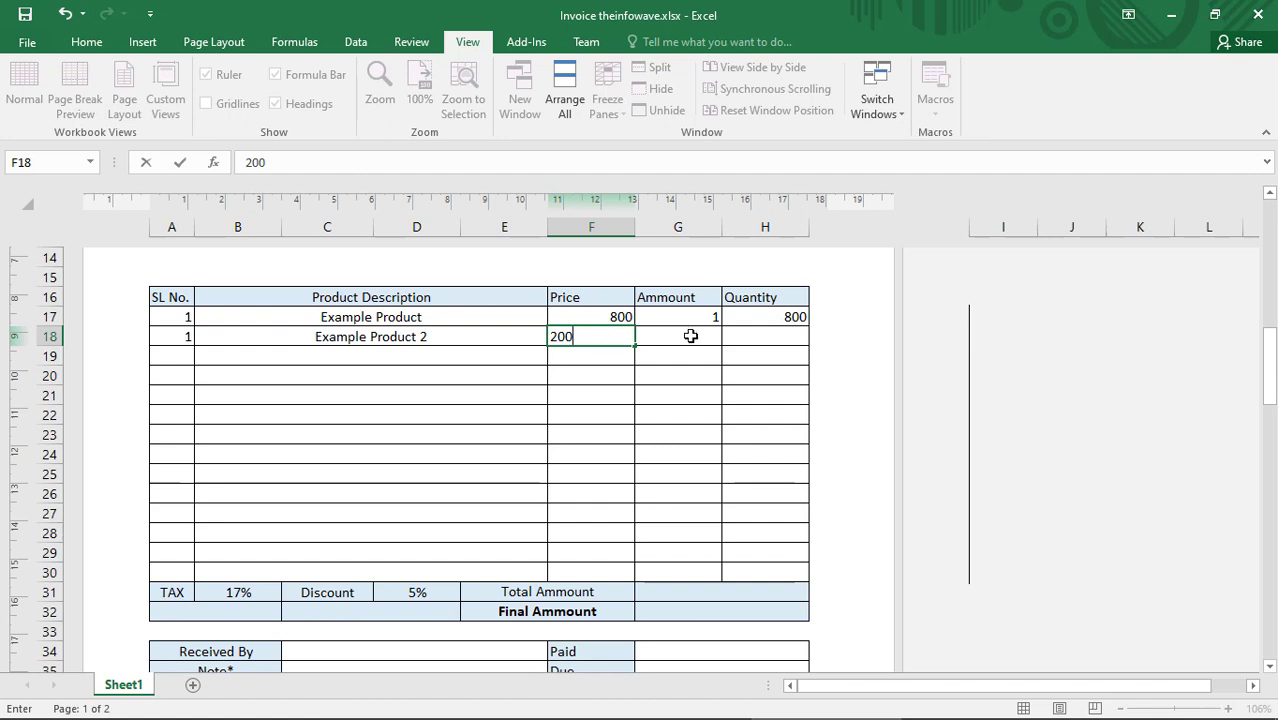
left_click(690, 336)
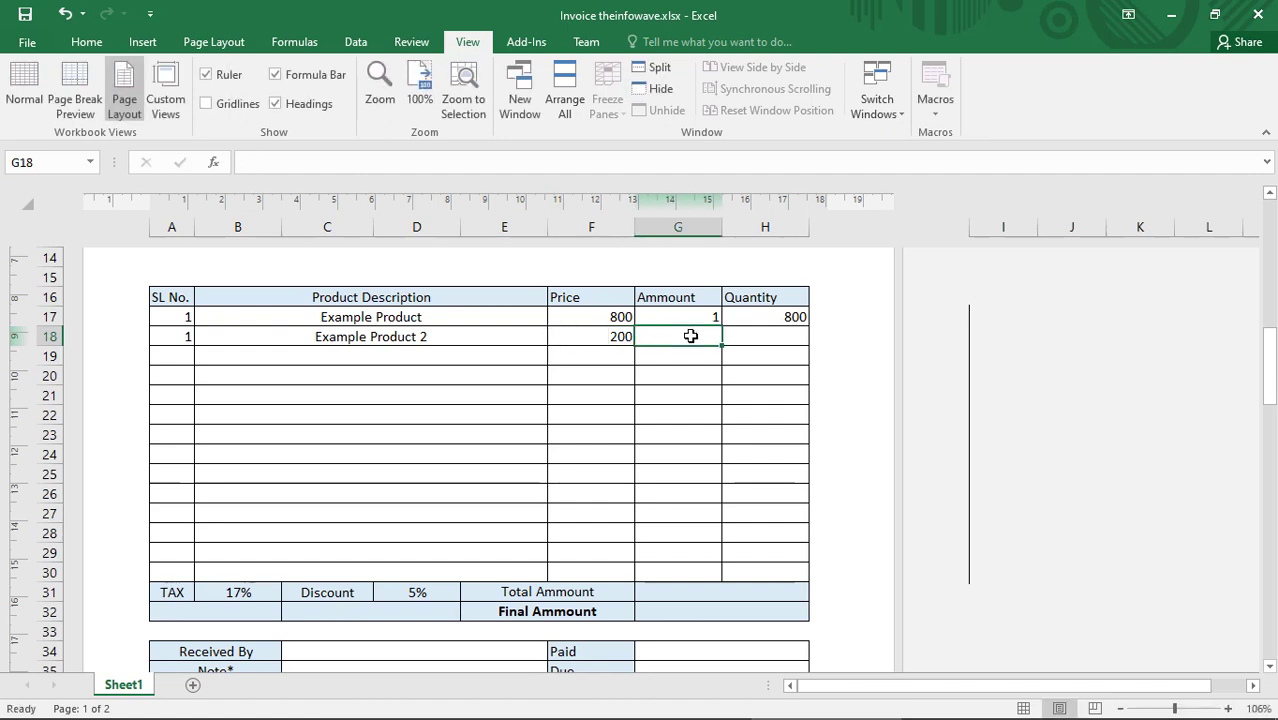
type("3")
left_click(772, 338)
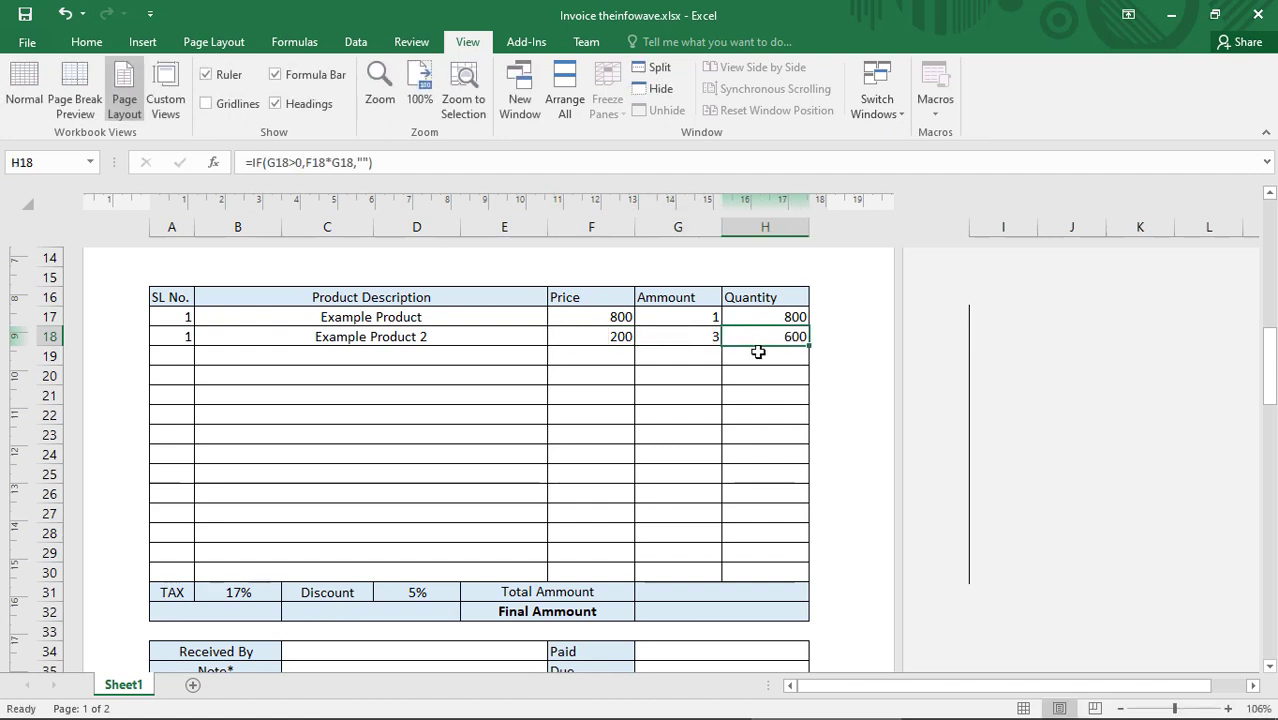
left_click(708, 592)
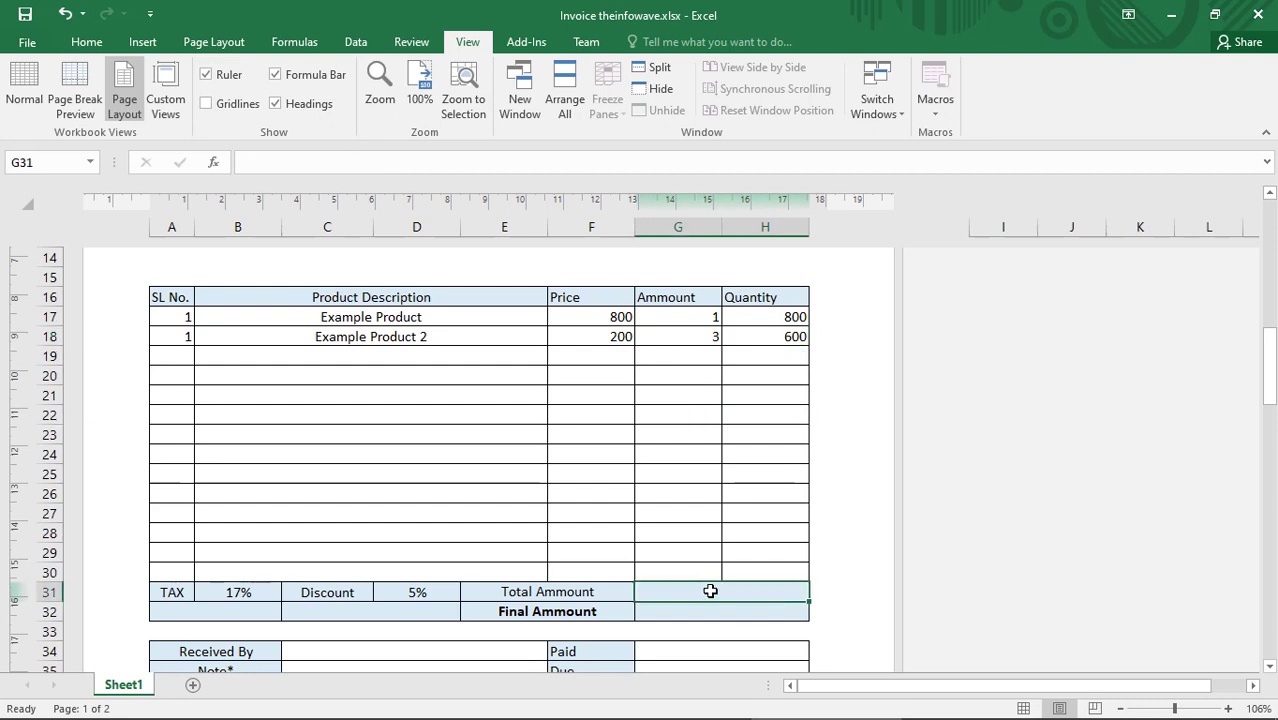
- Enter =SUM(H17:H30) as the Total Amount in G31
type("=sum")
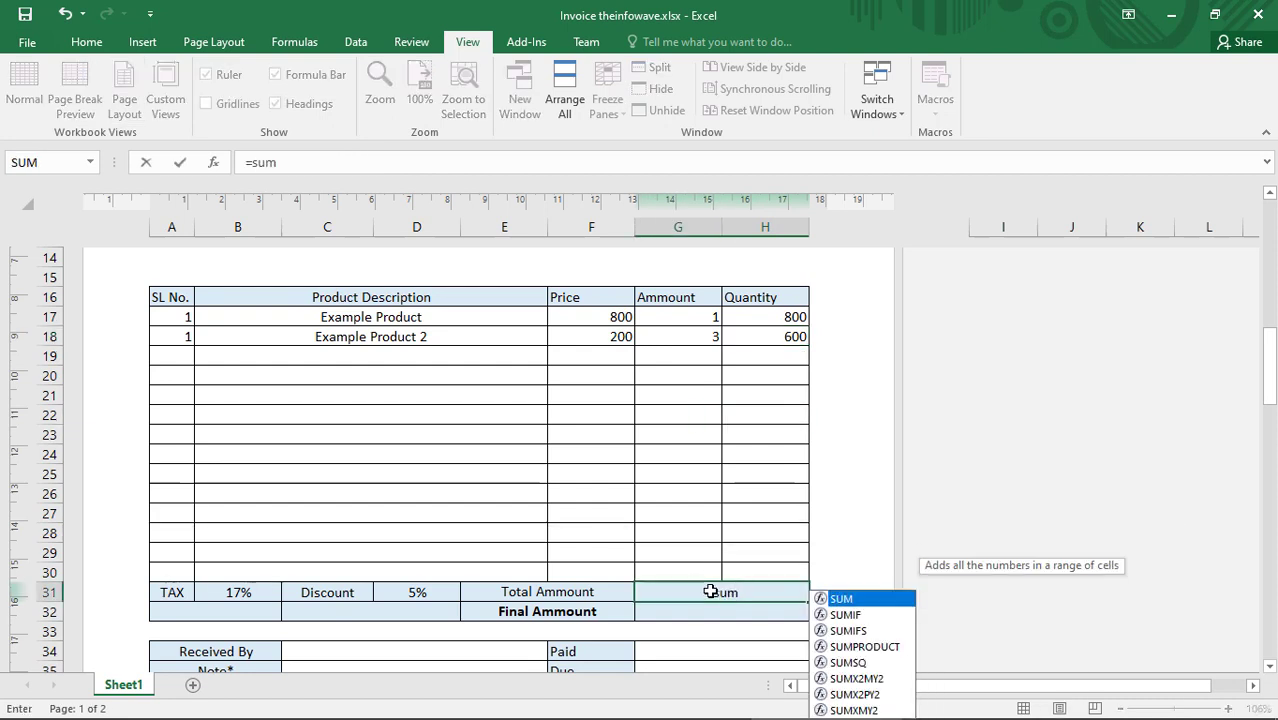
type("(")
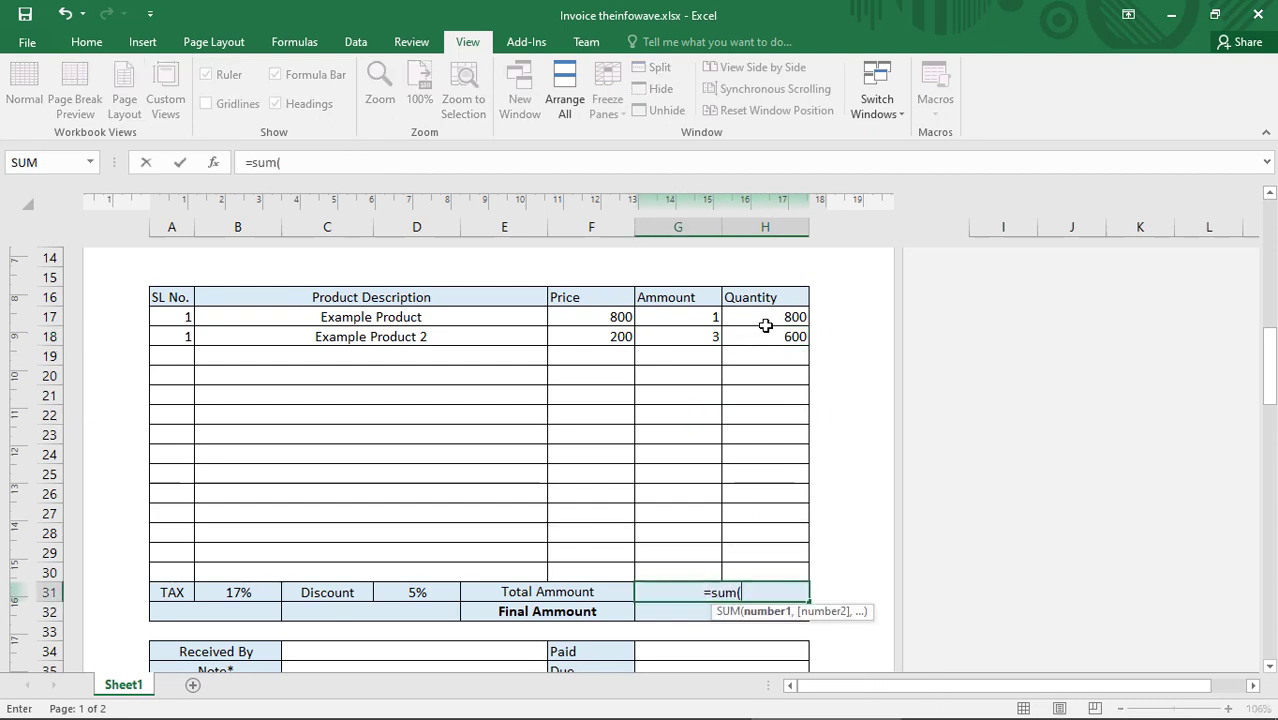
left_click_drag(765, 322, 778, 571)
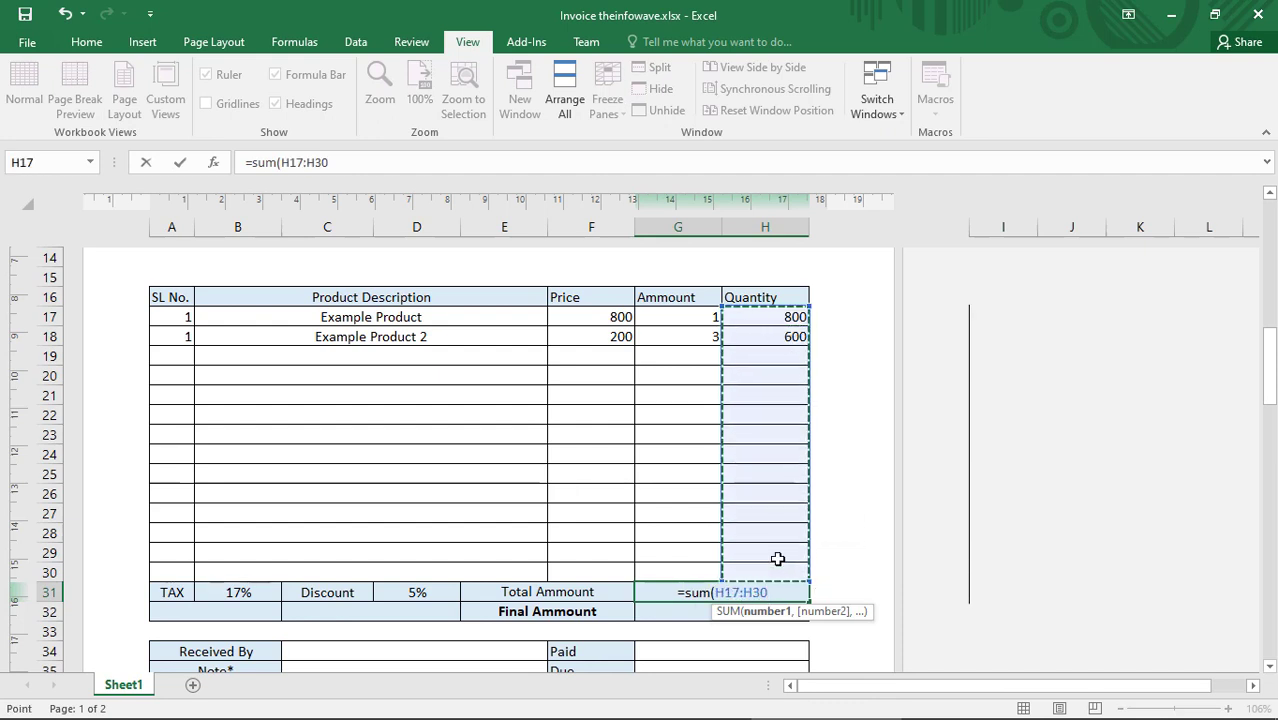
key("Return")
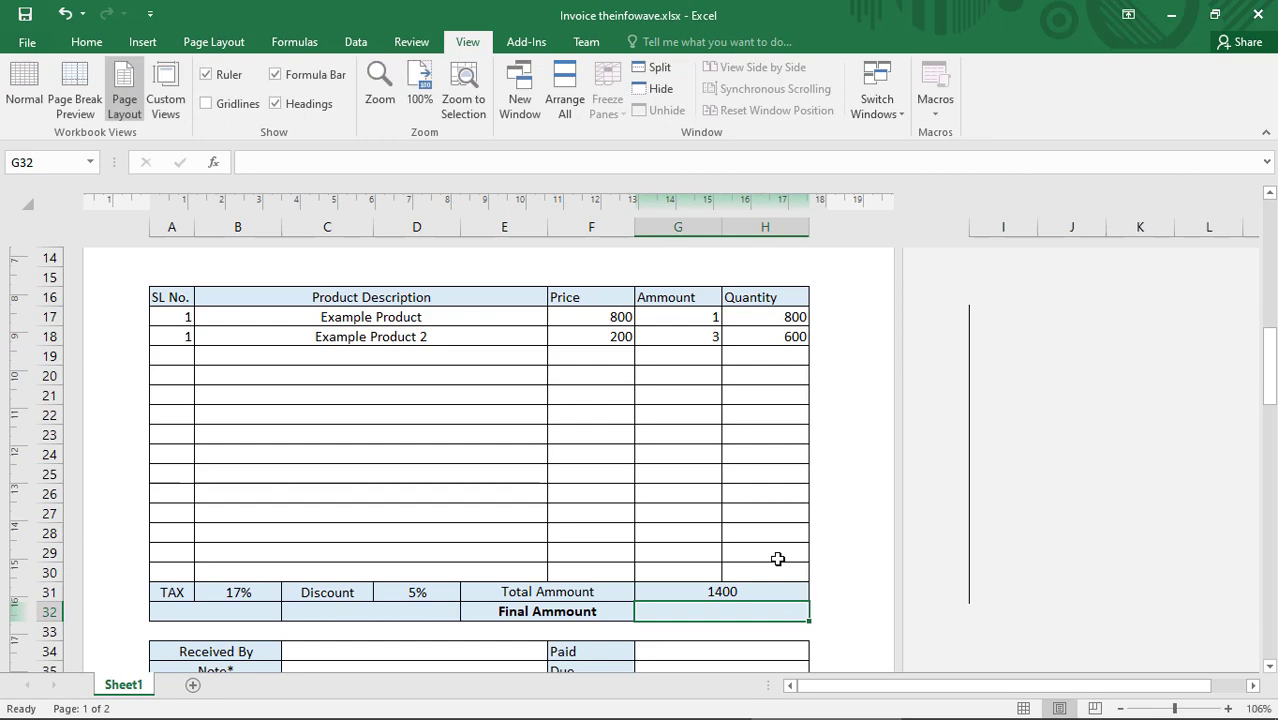
left_click(796, 320)
left_click(797, 334)
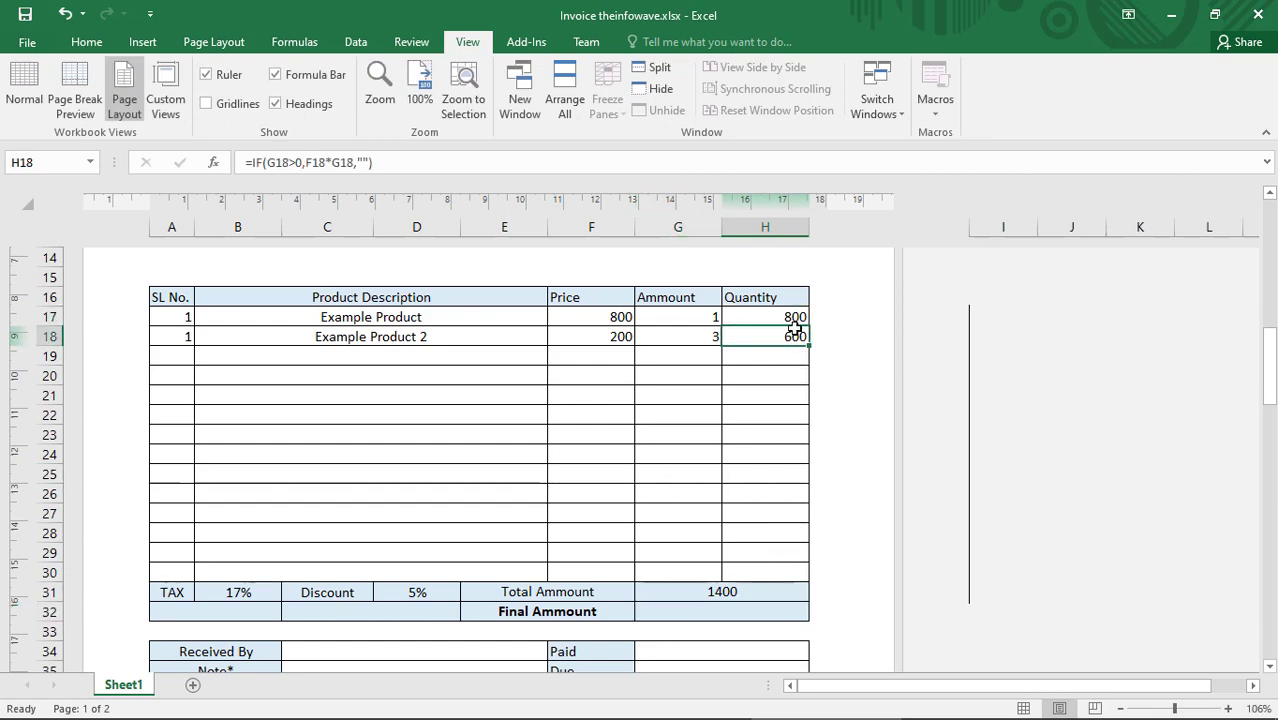
- Change Example Product 2's amount in G18 from 3 to 2, making the total 1200
double_click(707, 336)
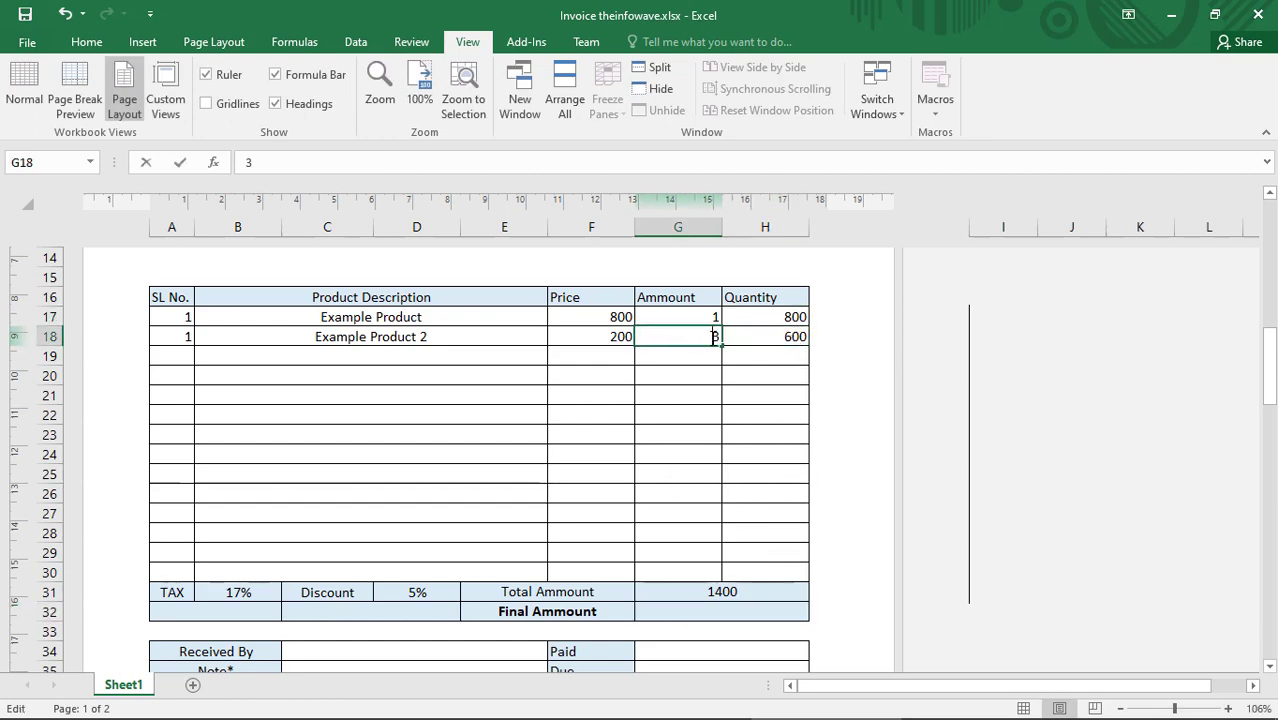
key("BackSpace")
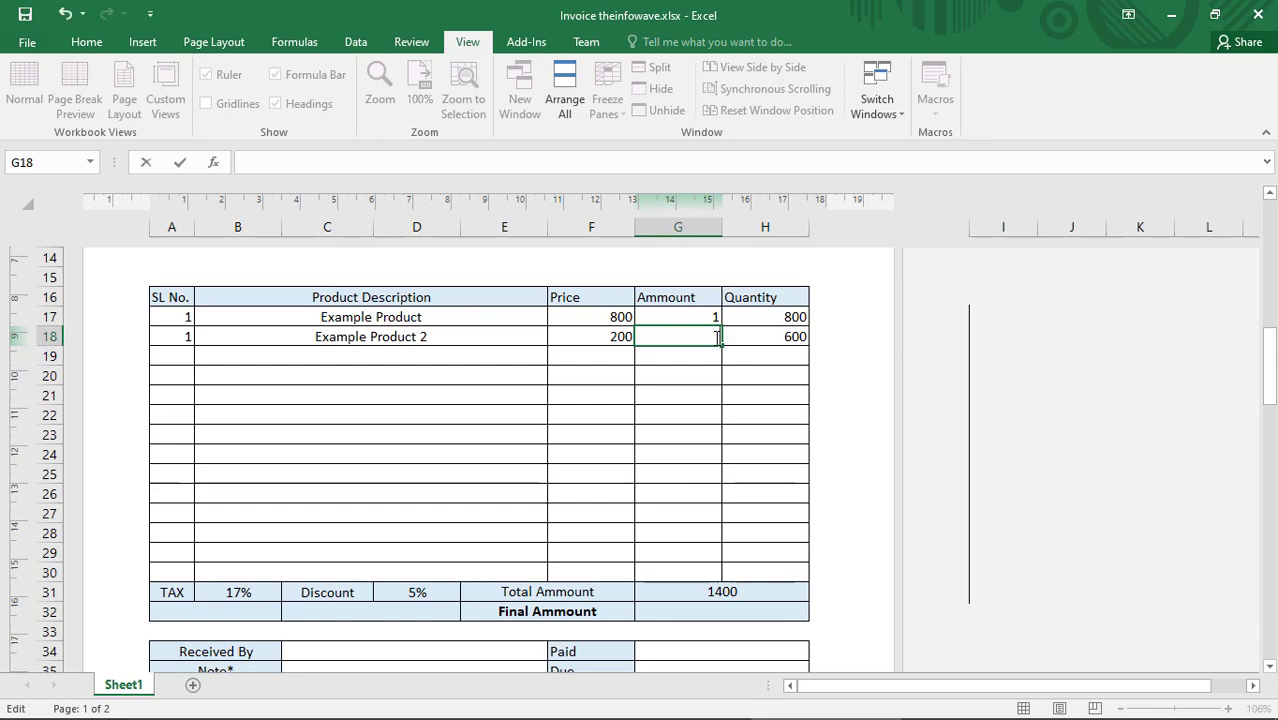
type("2")
left_click(776, 333)
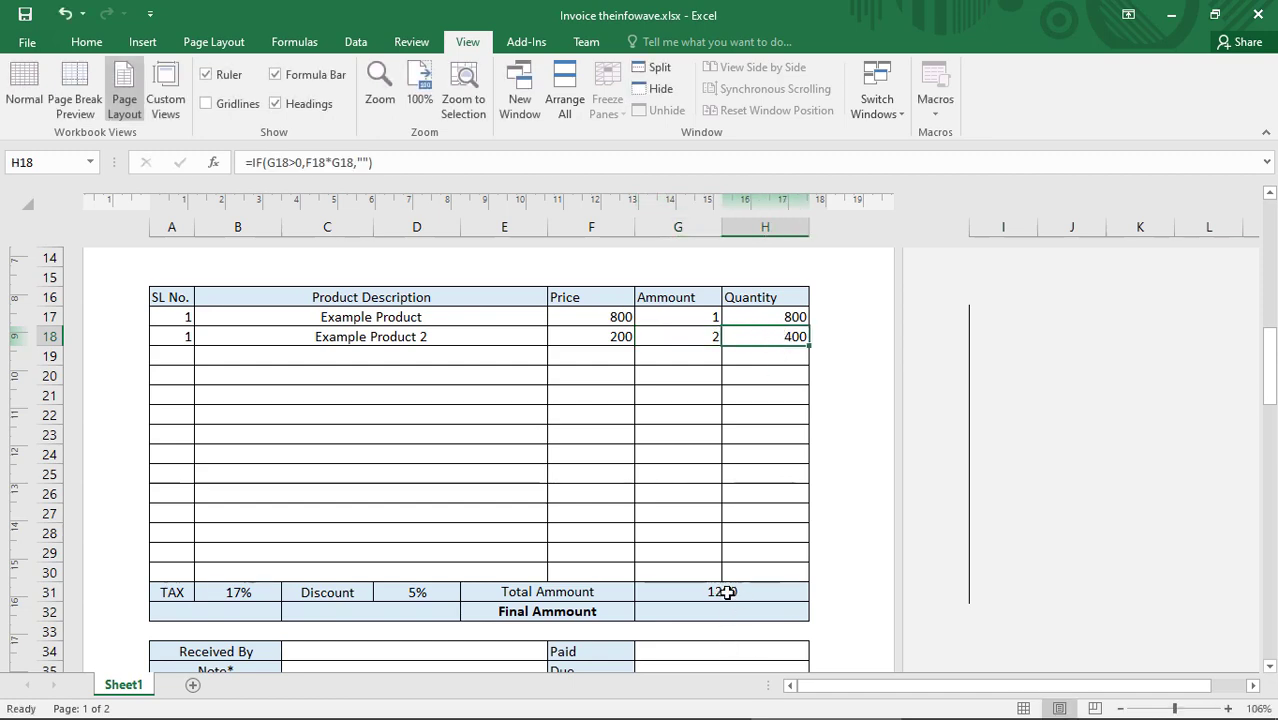
scroll(484, 565, "down", 1)
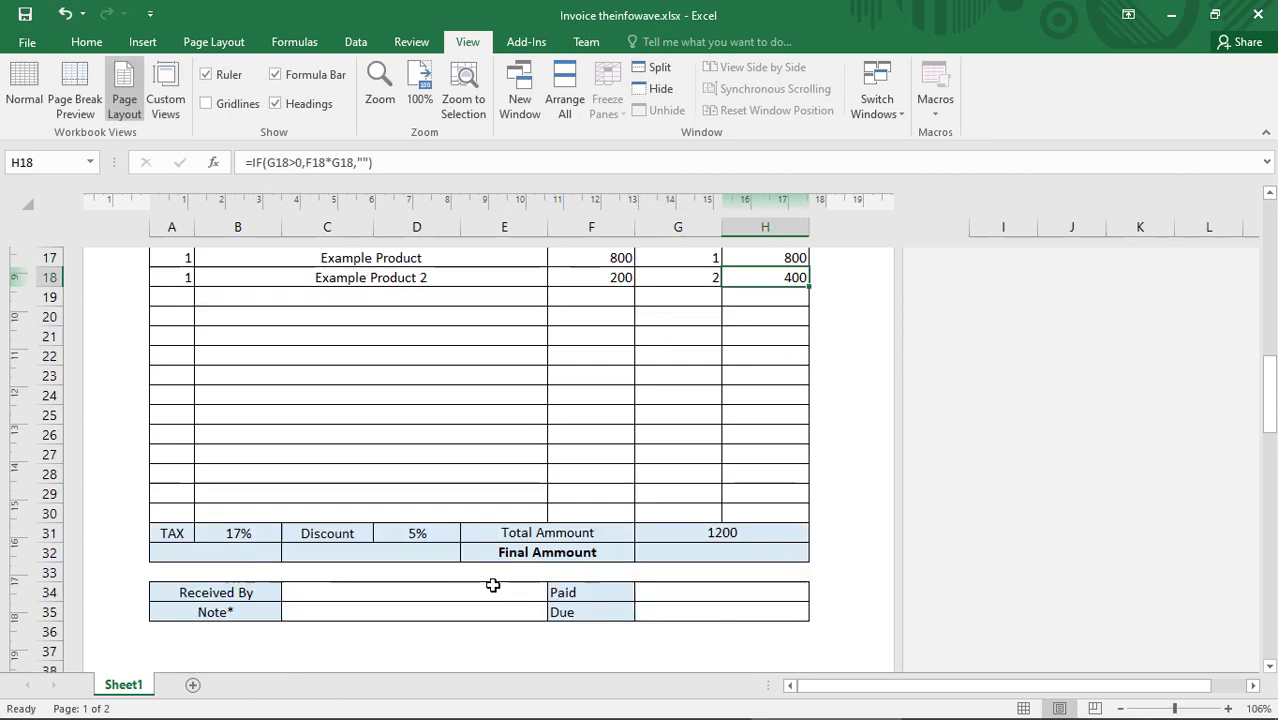
- Compute the tax amount under TAX as =B31*G31, giving 204
left_click(209, 553)
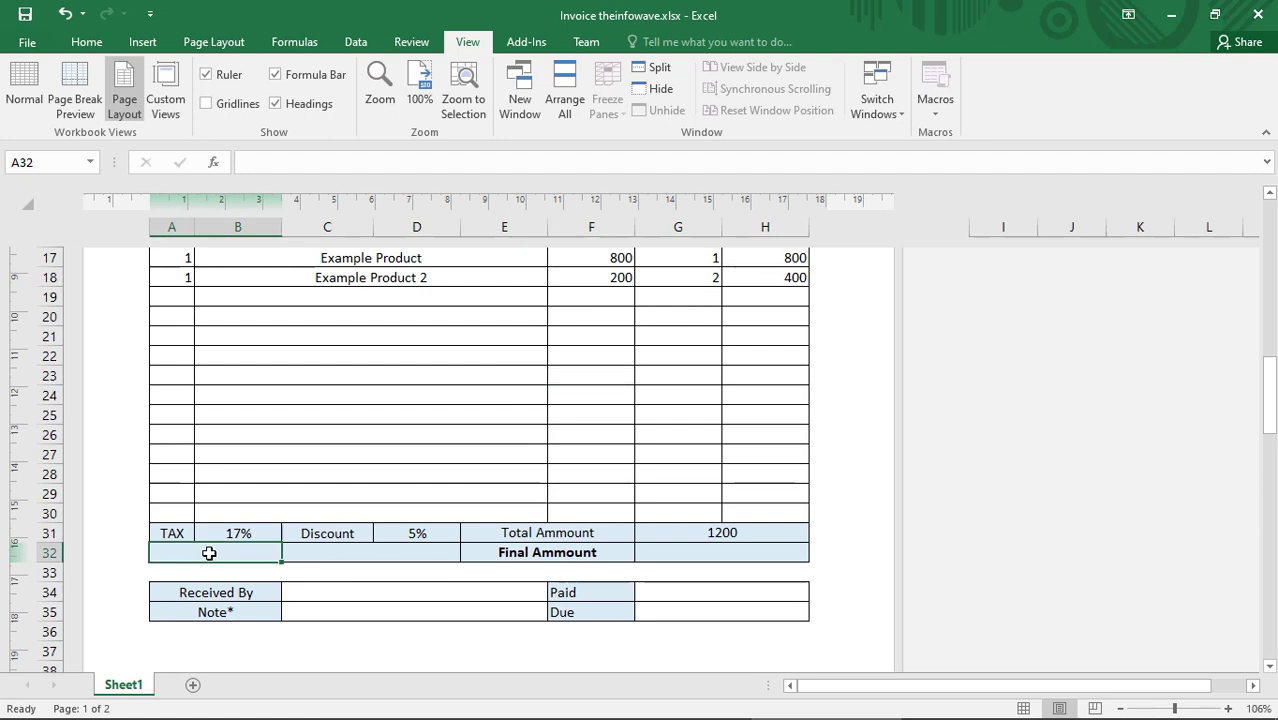
type("=")
left_click(230, 537)
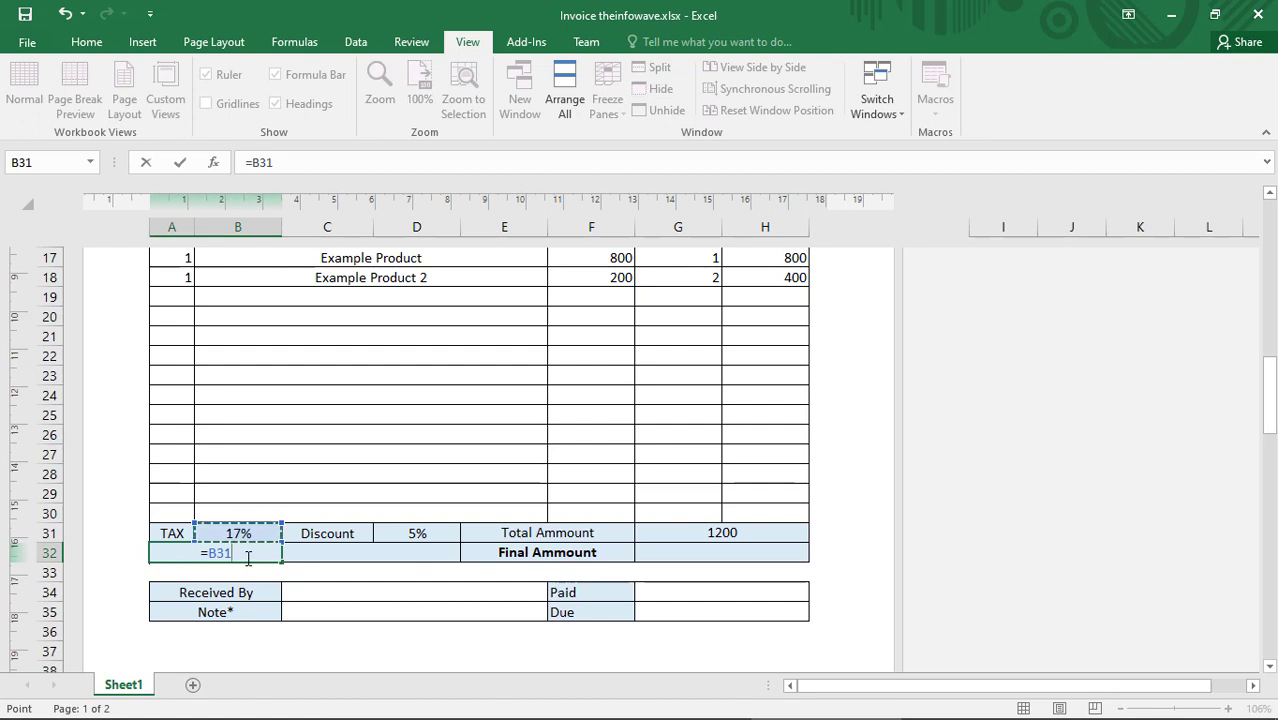
type("*")
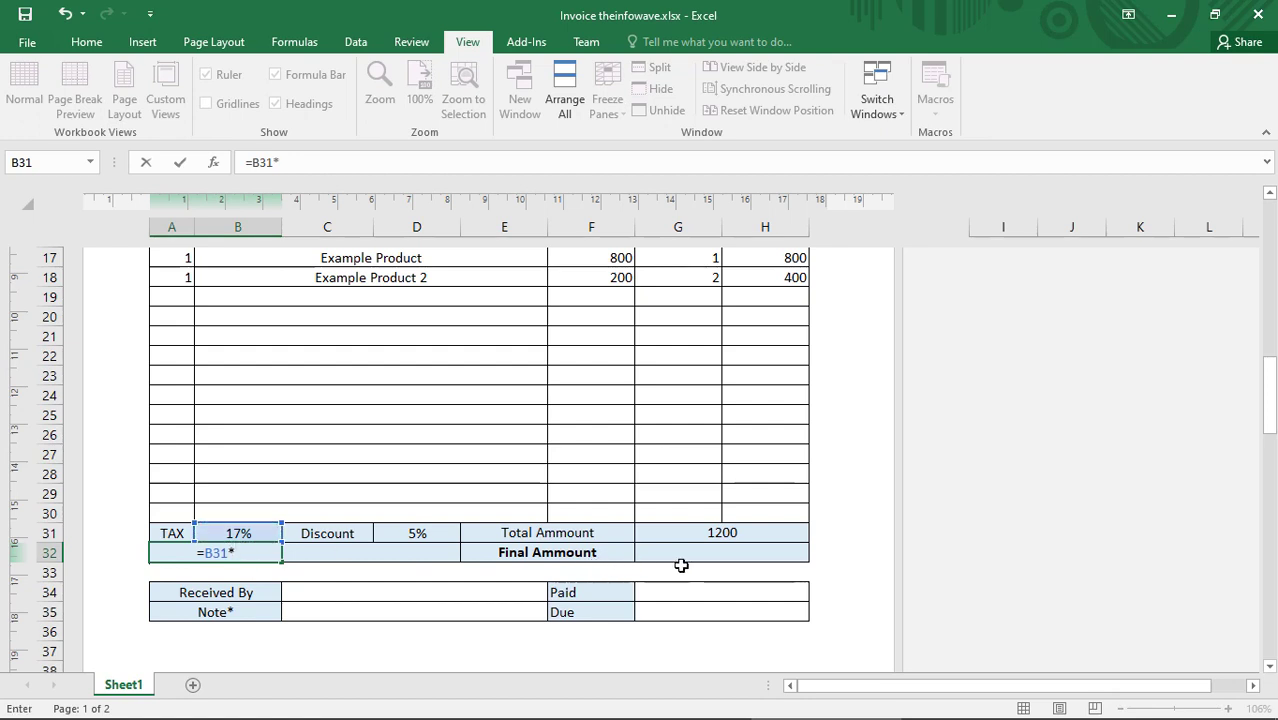
left_click(697, 534)
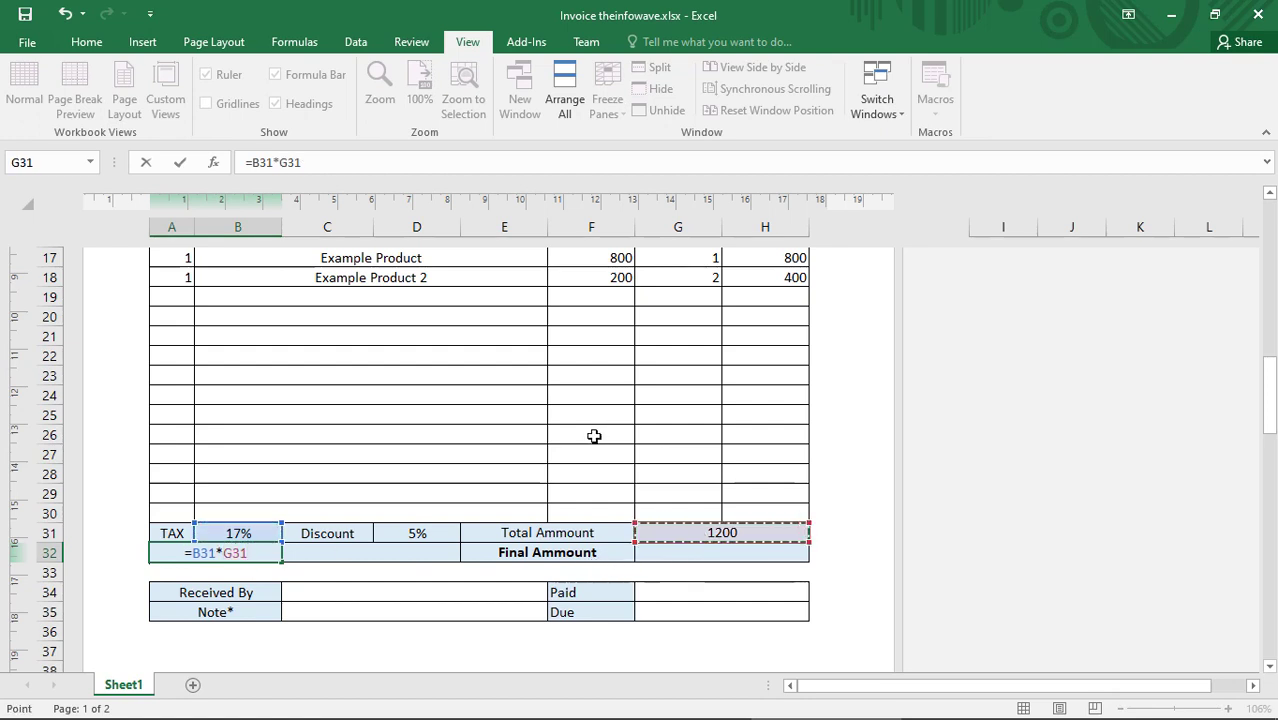
key("Return")
left_click(244, 550)
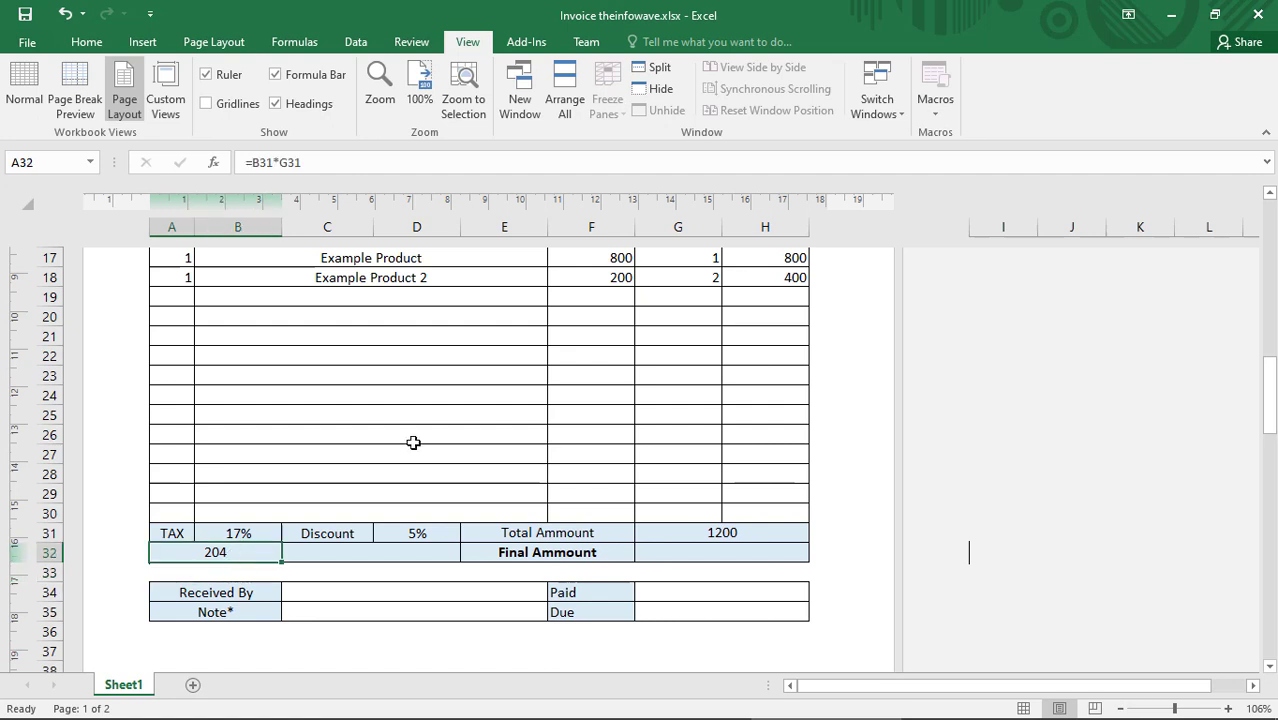
- Compute the discount amount in C32 as =G31*D31, giving 60
left_click(348, 550)
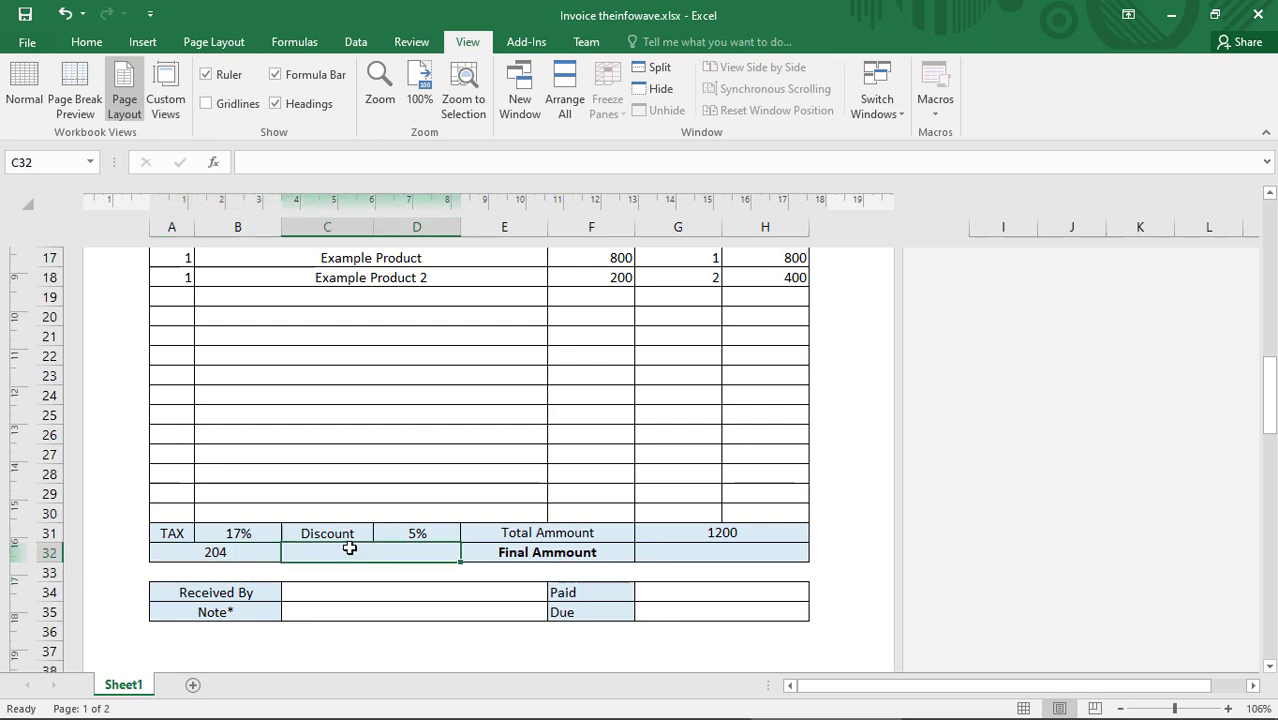
type("=")
left_click(717, 533)
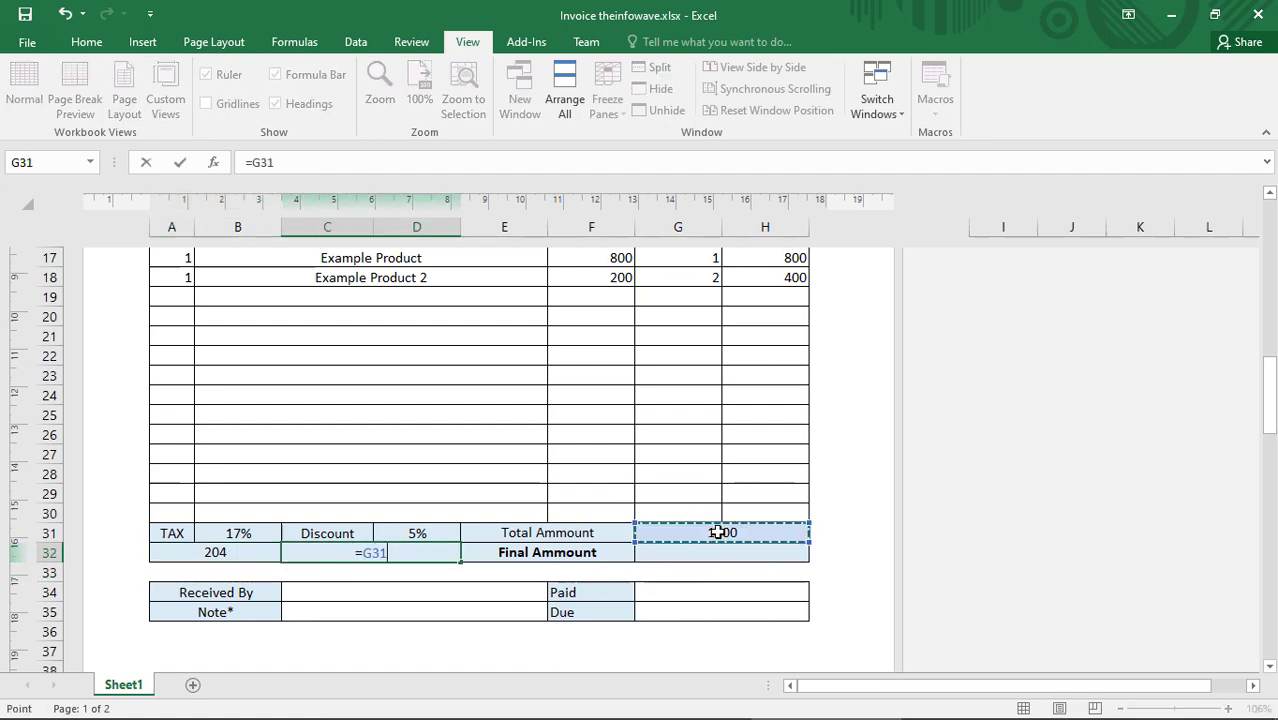
type("*")
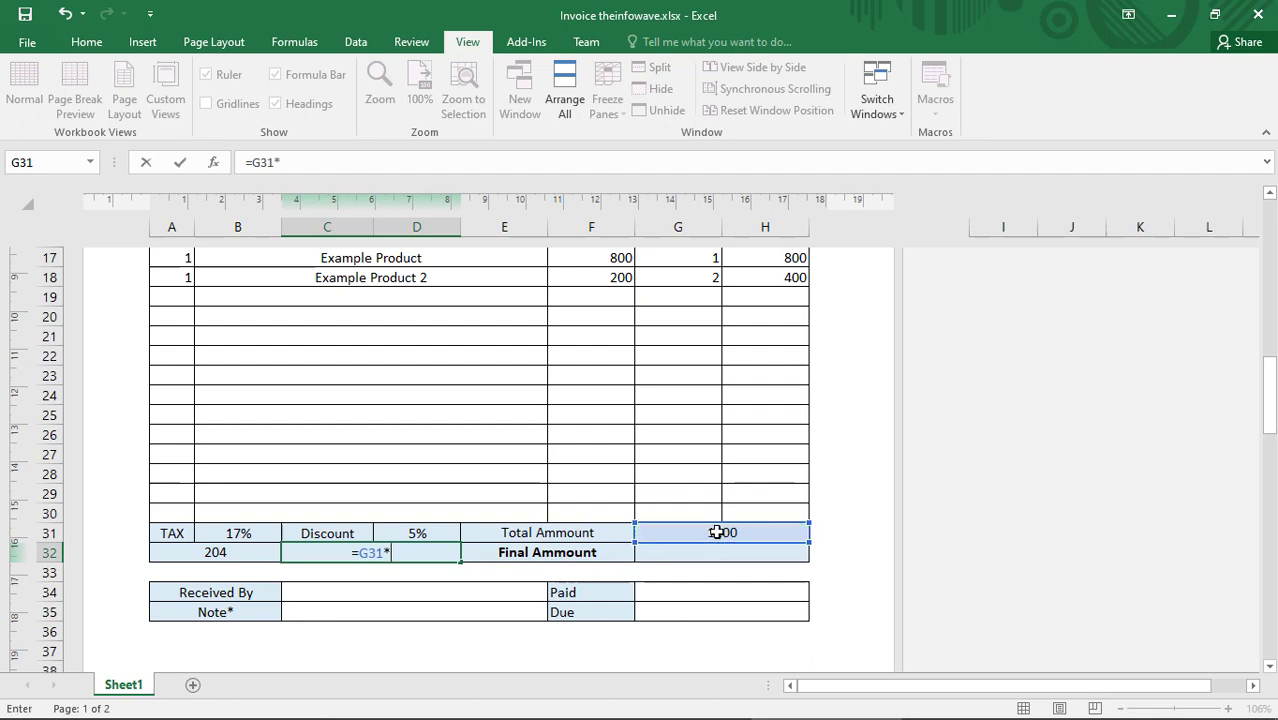
left_click(434, 533)
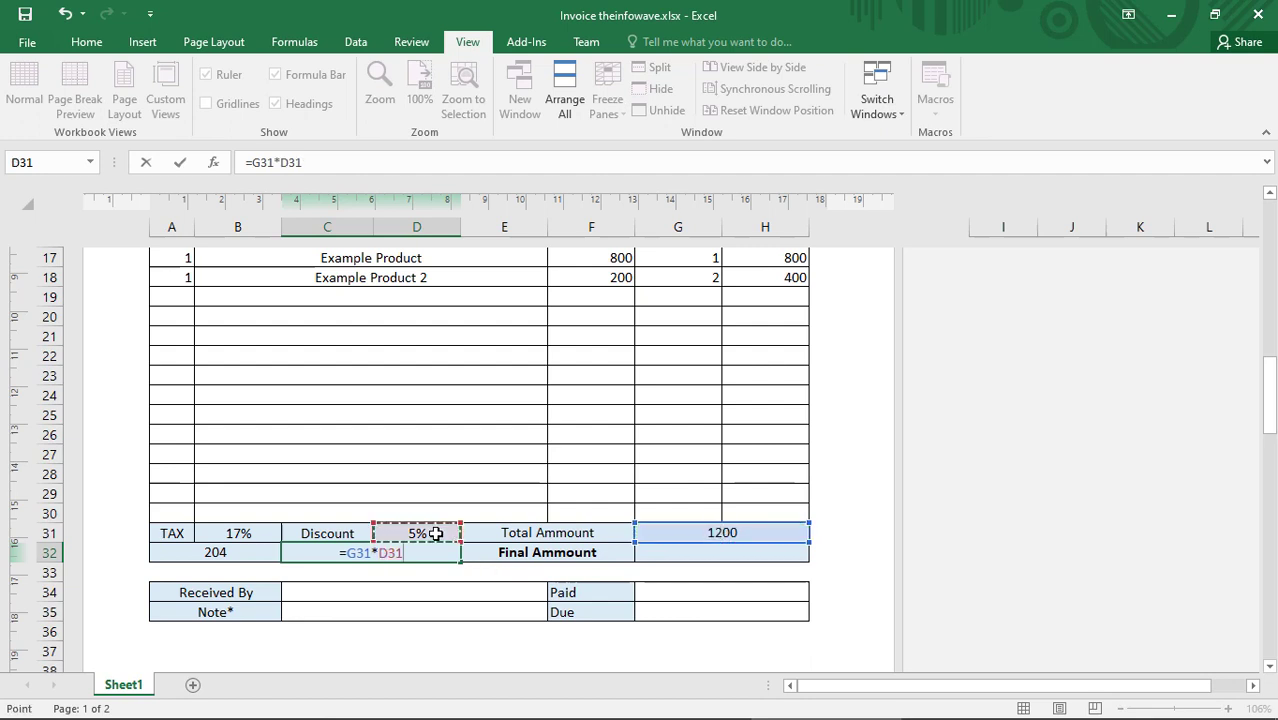
key("Return")
left_click(400, 553)
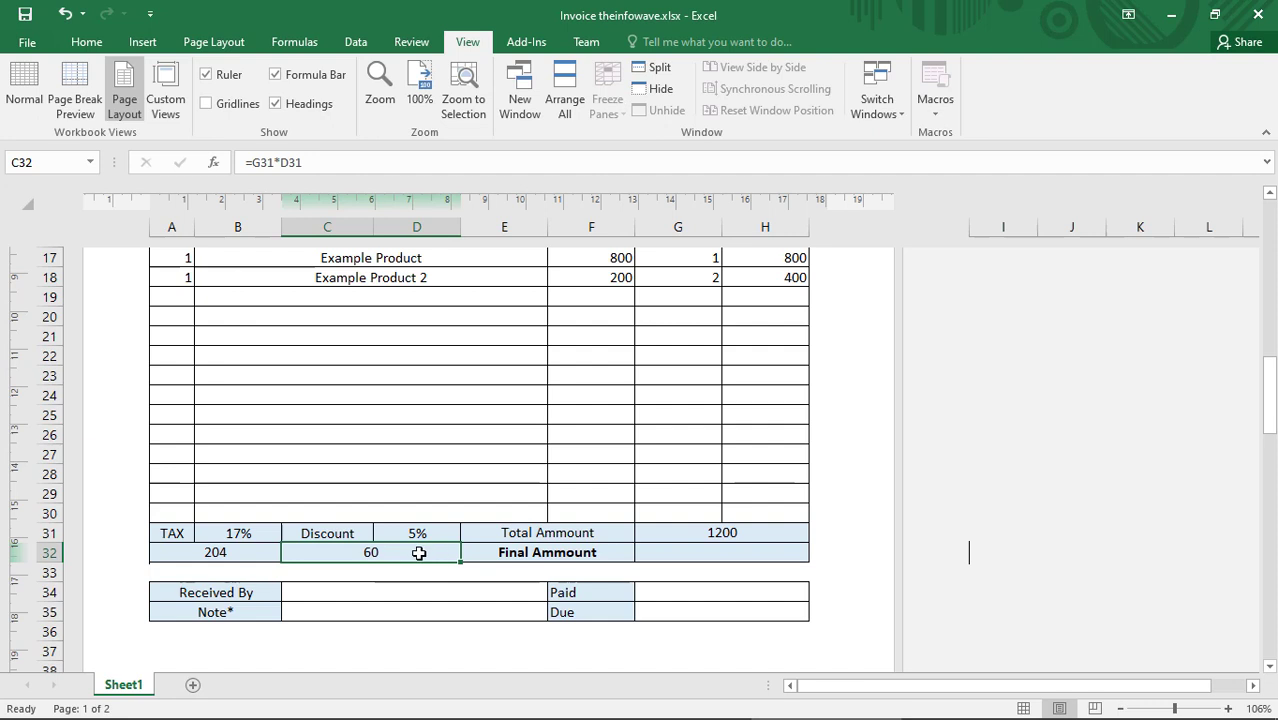
left_click(684, 556)
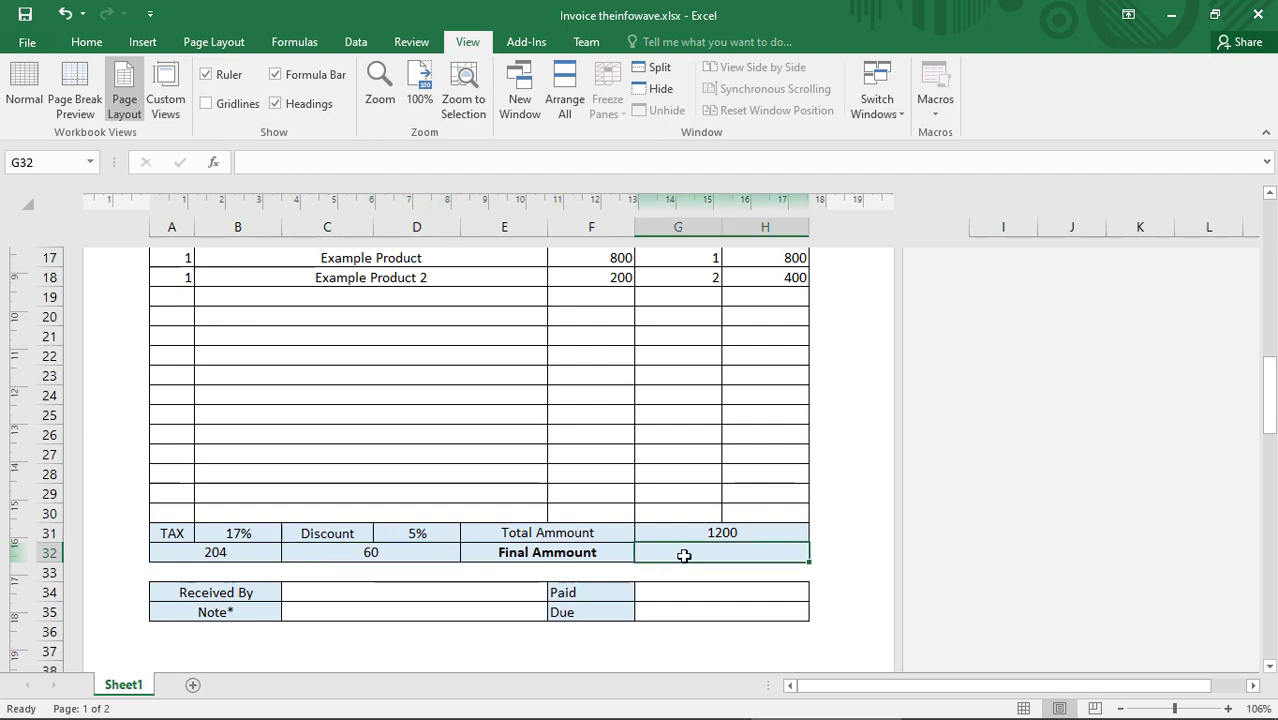
- Enter =G31+A32-C32 as the Final Ammount in G32, giving 1344
type("=")
left_click(724, 532)
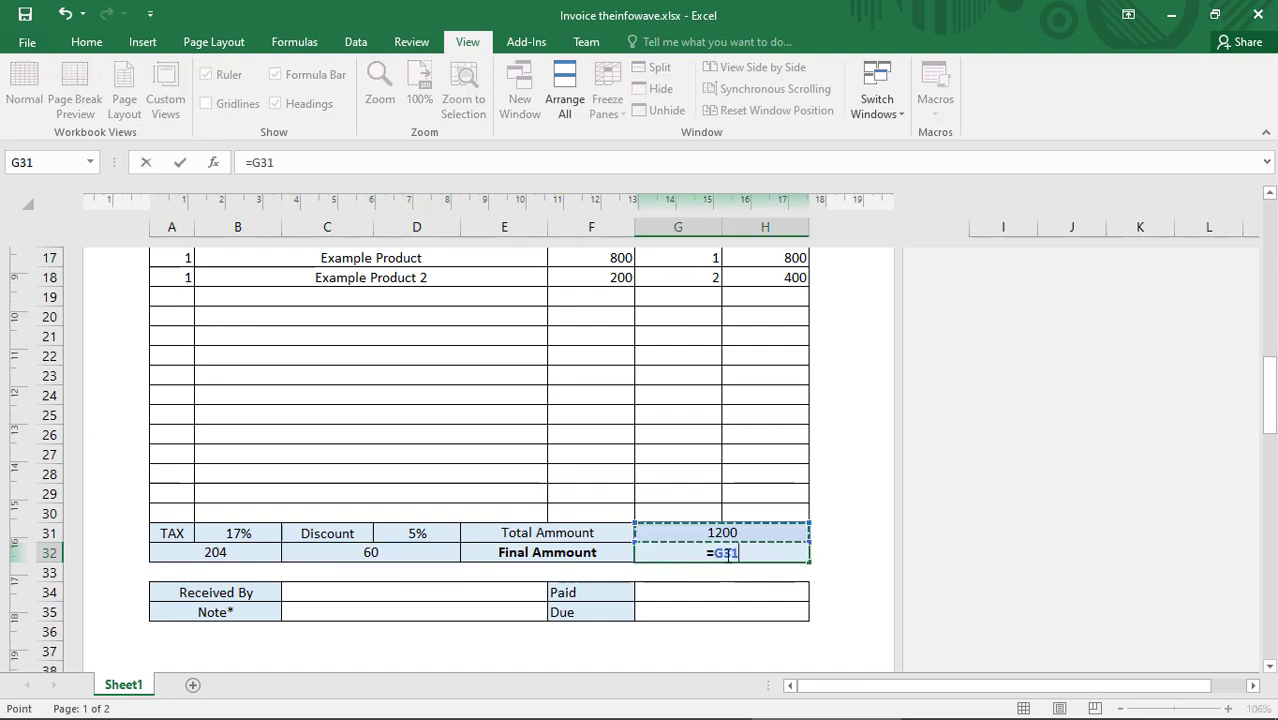
type("+")
left_click(224, 553)
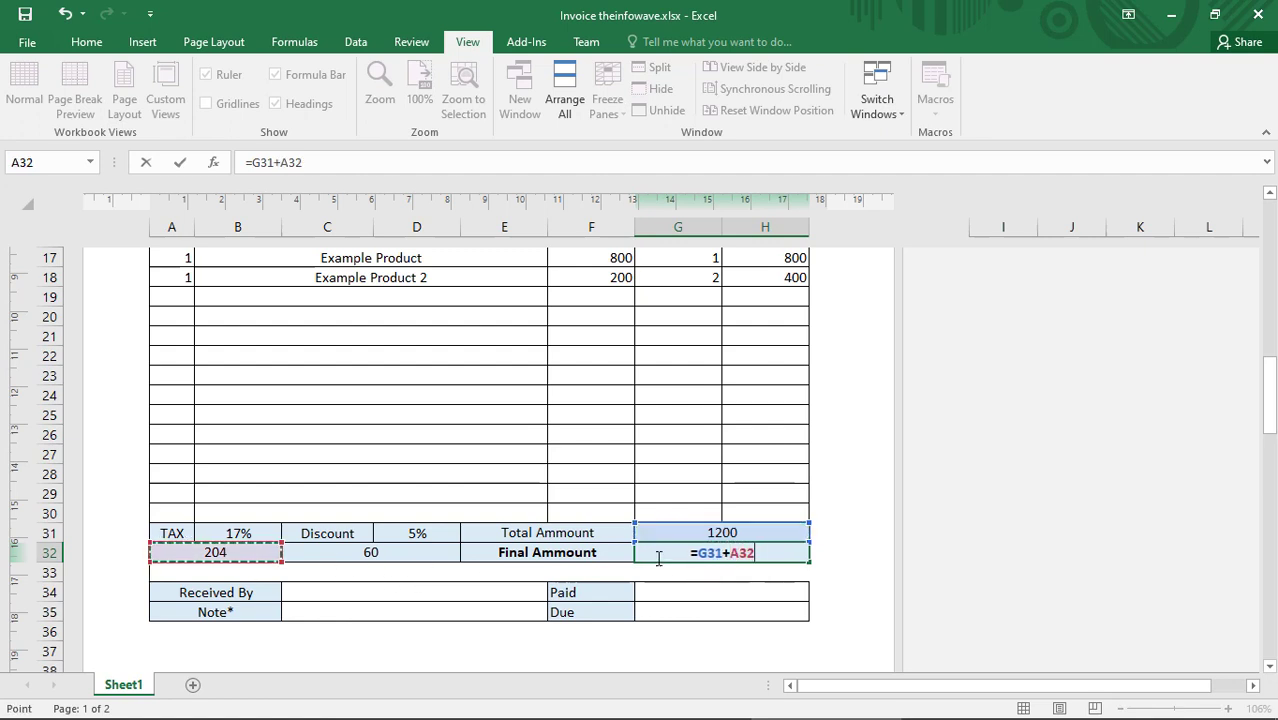
type("-")
left_click(420, 554)
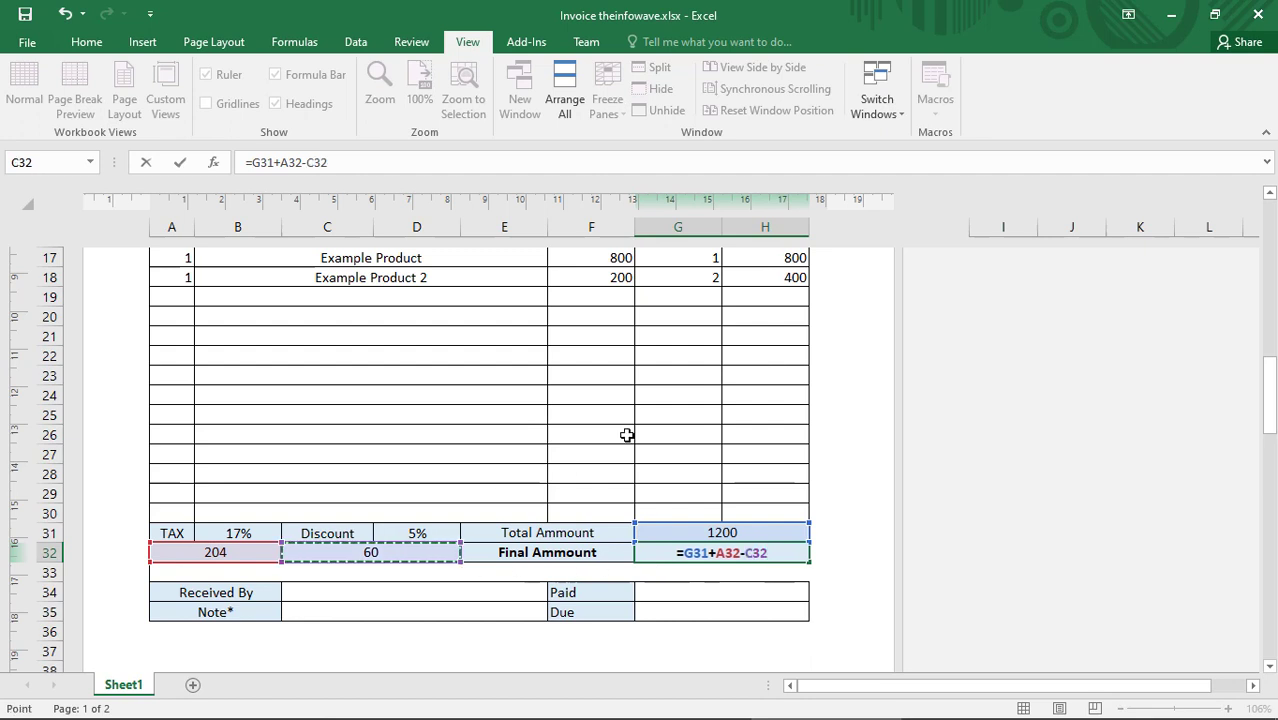
key("Return")
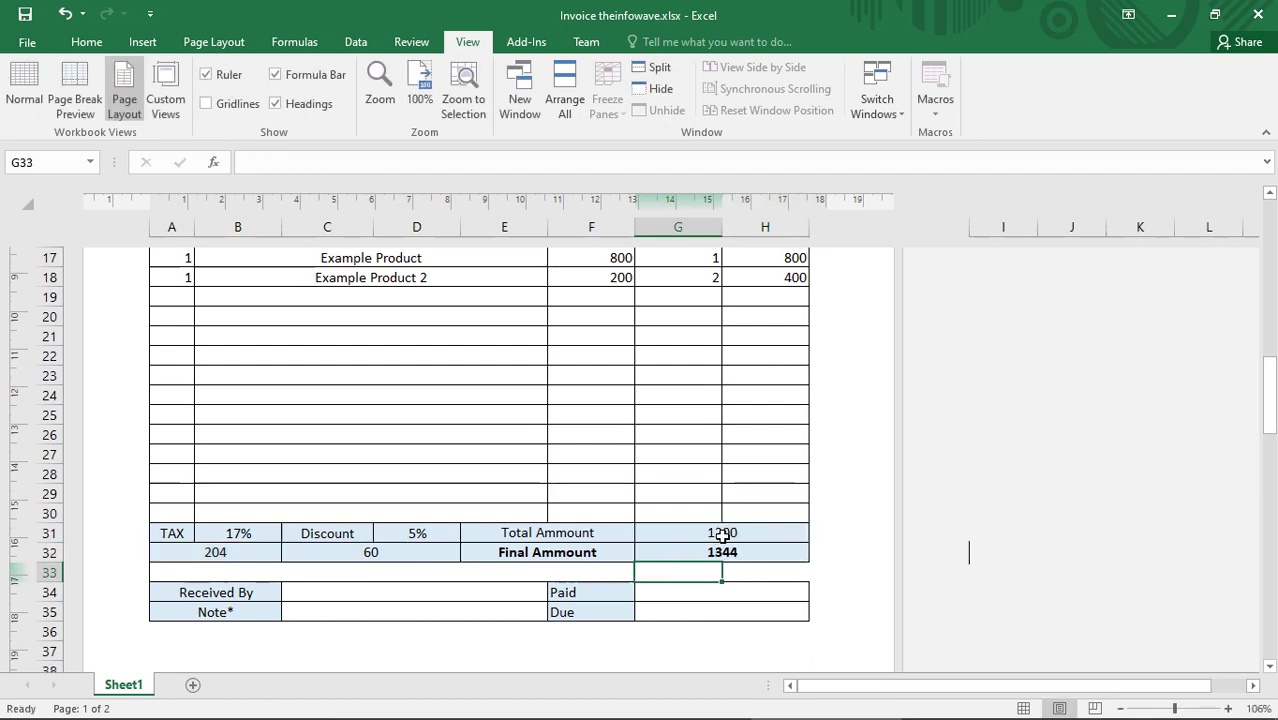
- Enter 1000 as the Paid amount in G34
left_click(694, 590)
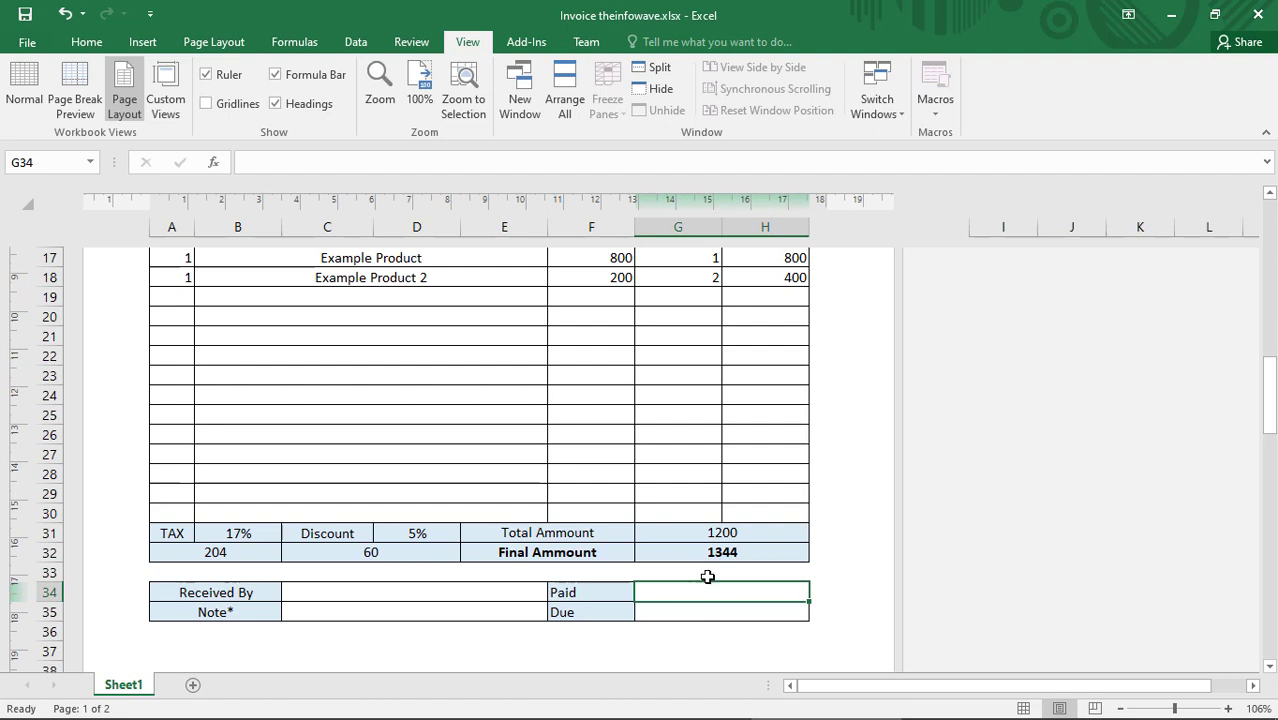
type("10000")
key("BackSpace")
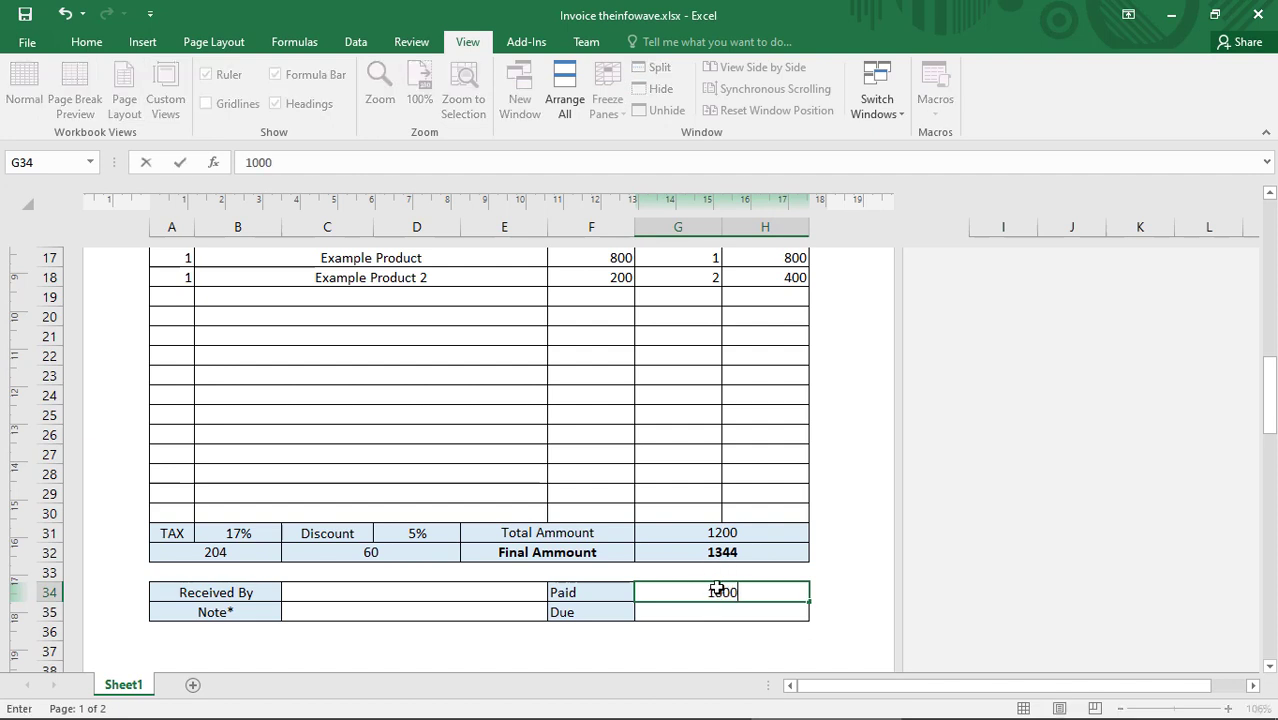
left_click(718, 616)
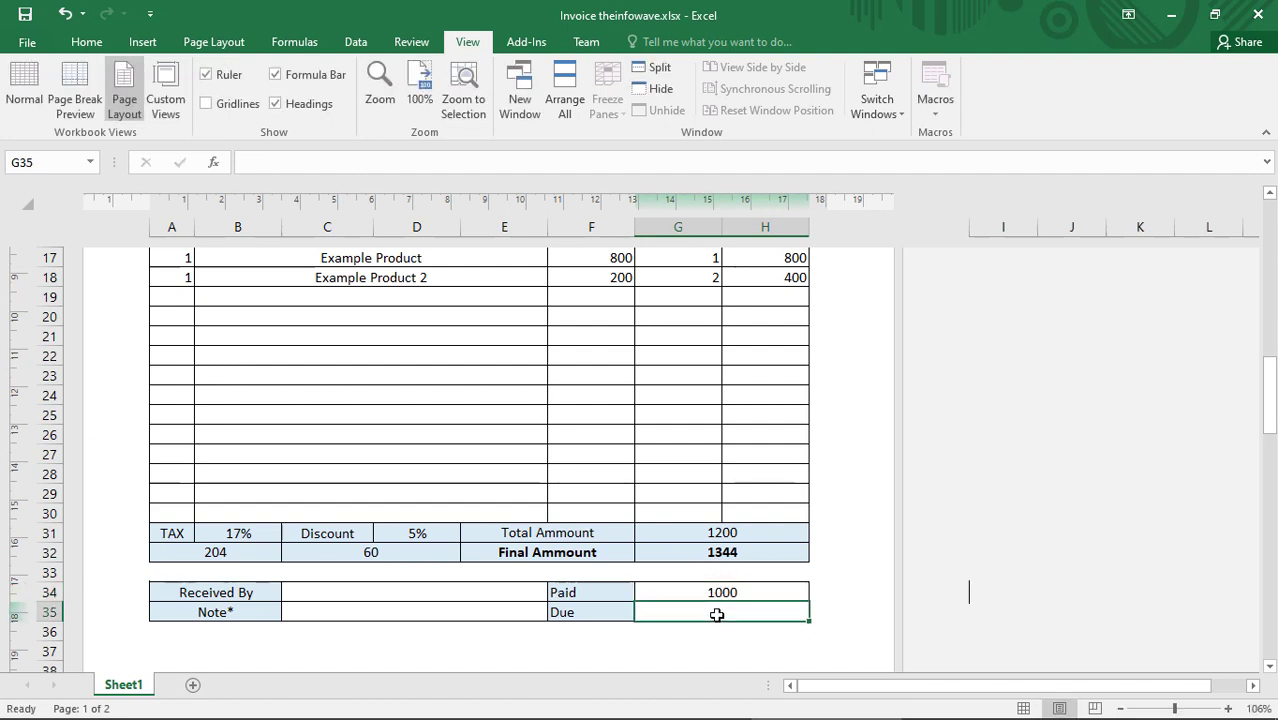
- Set the Due cell G35 to =G32-G34
type("=")
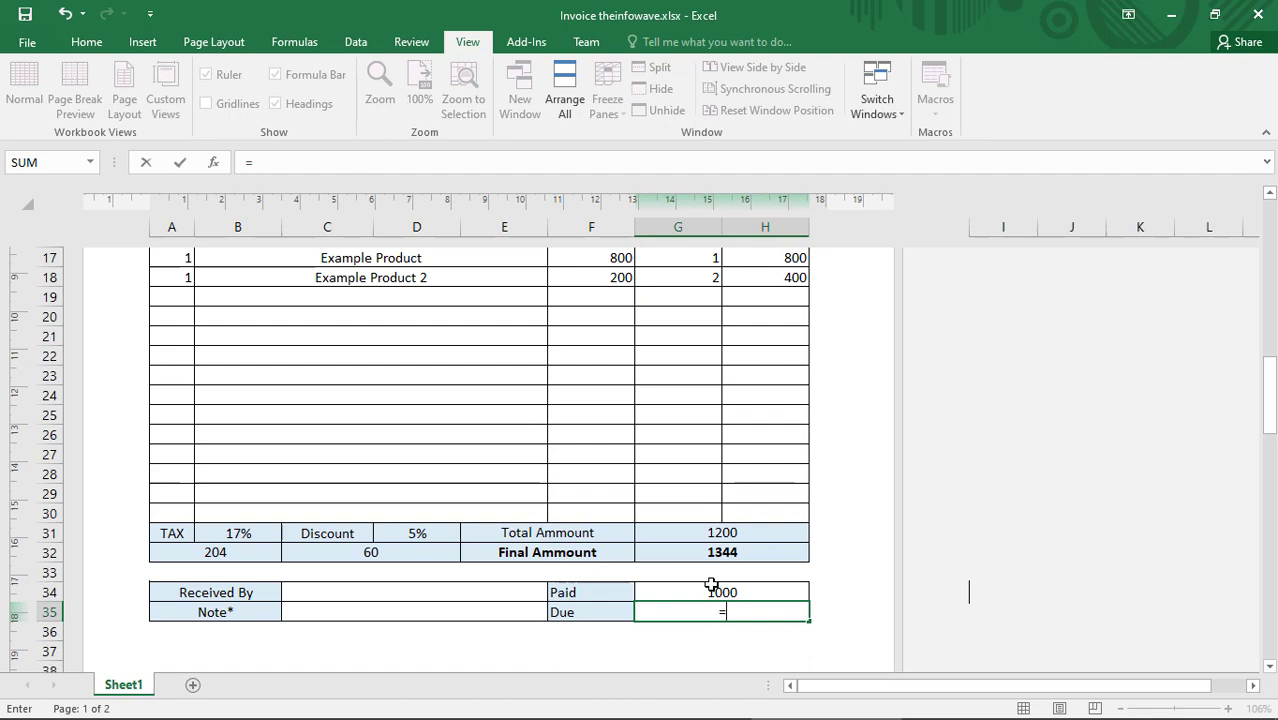
left_click(724, 552)
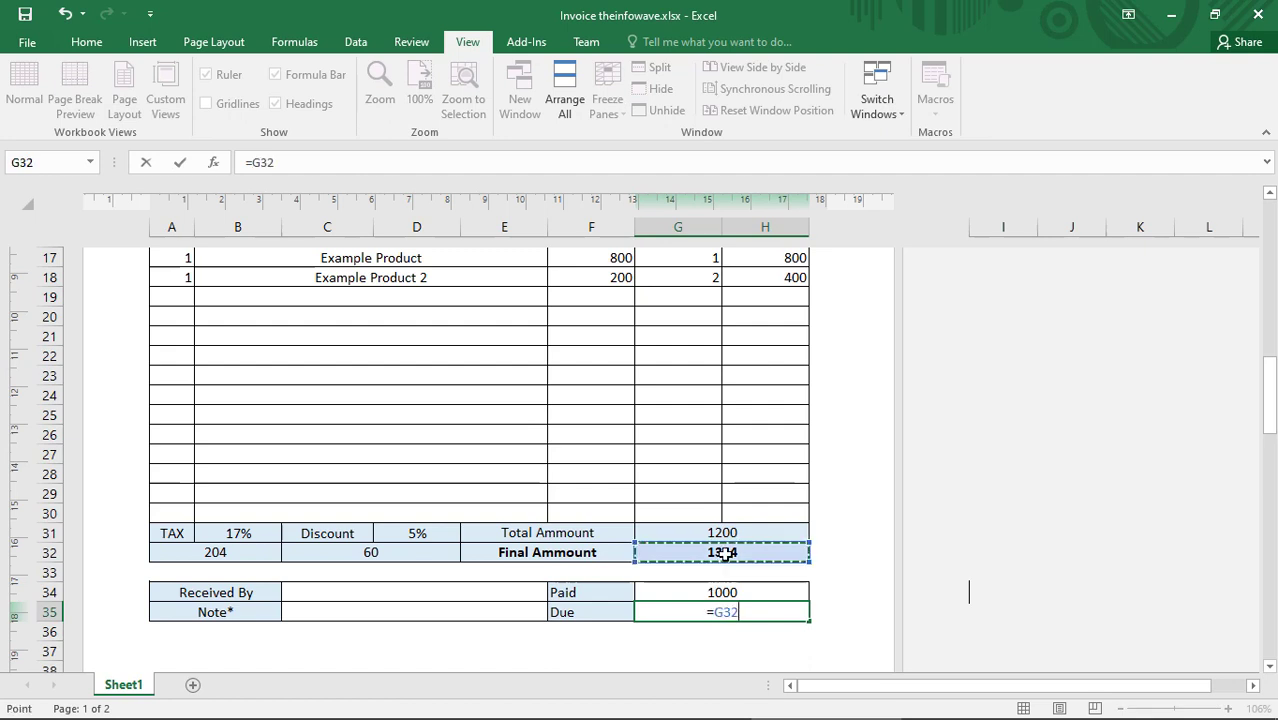
type("-")
left_click(731, 592)
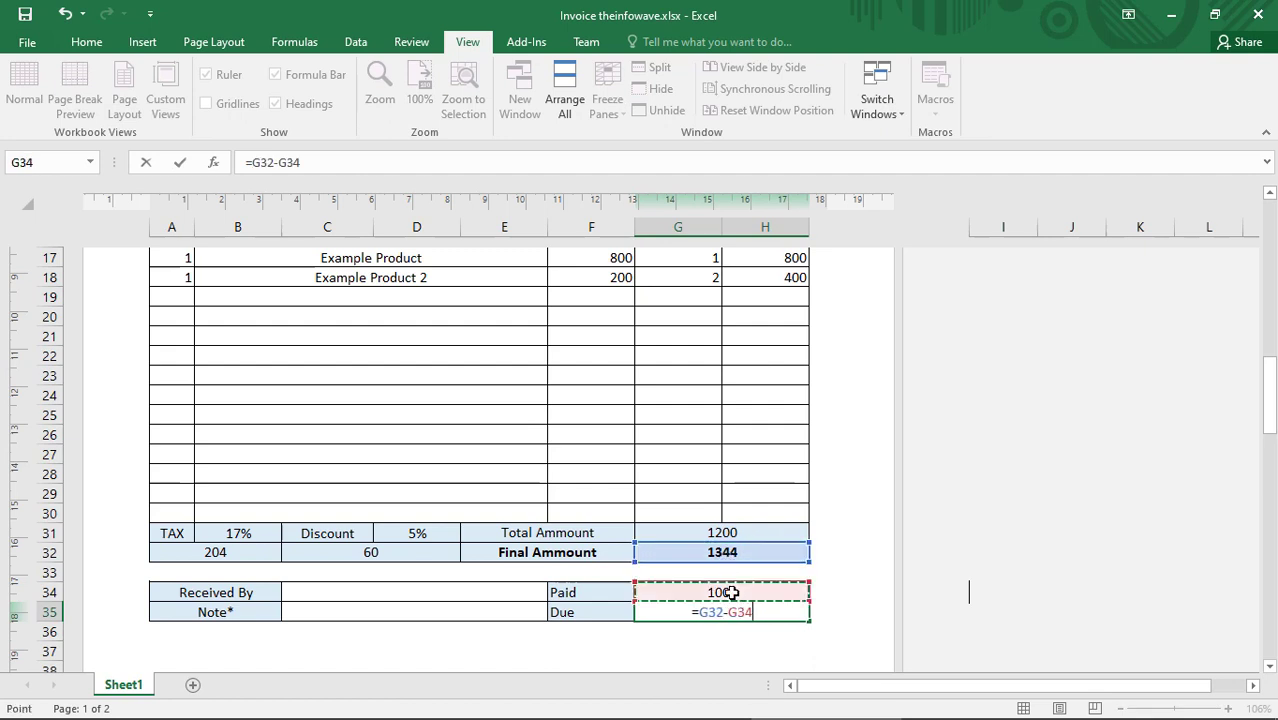
key("Return")
- Clear the contents of A17:G19, removing both Example Product rows
scroll(700, 600, "up", 3)
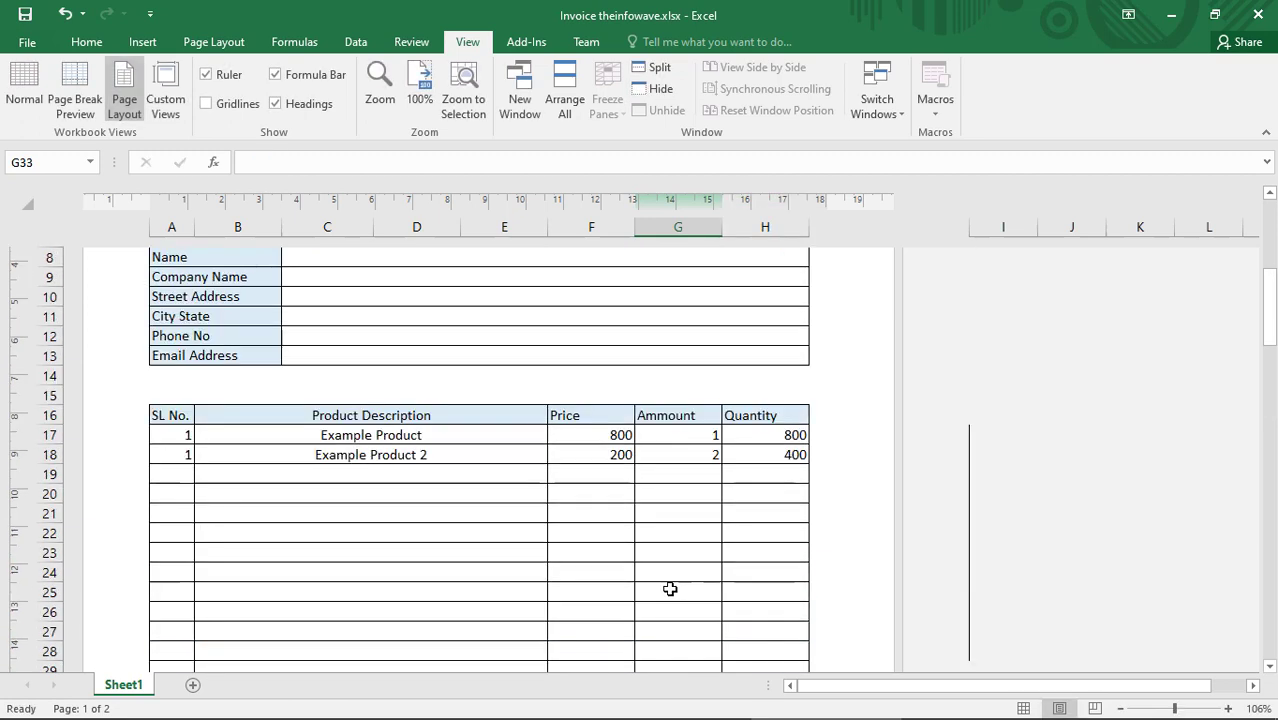
left_click_drag(163, 434, 689, 459)
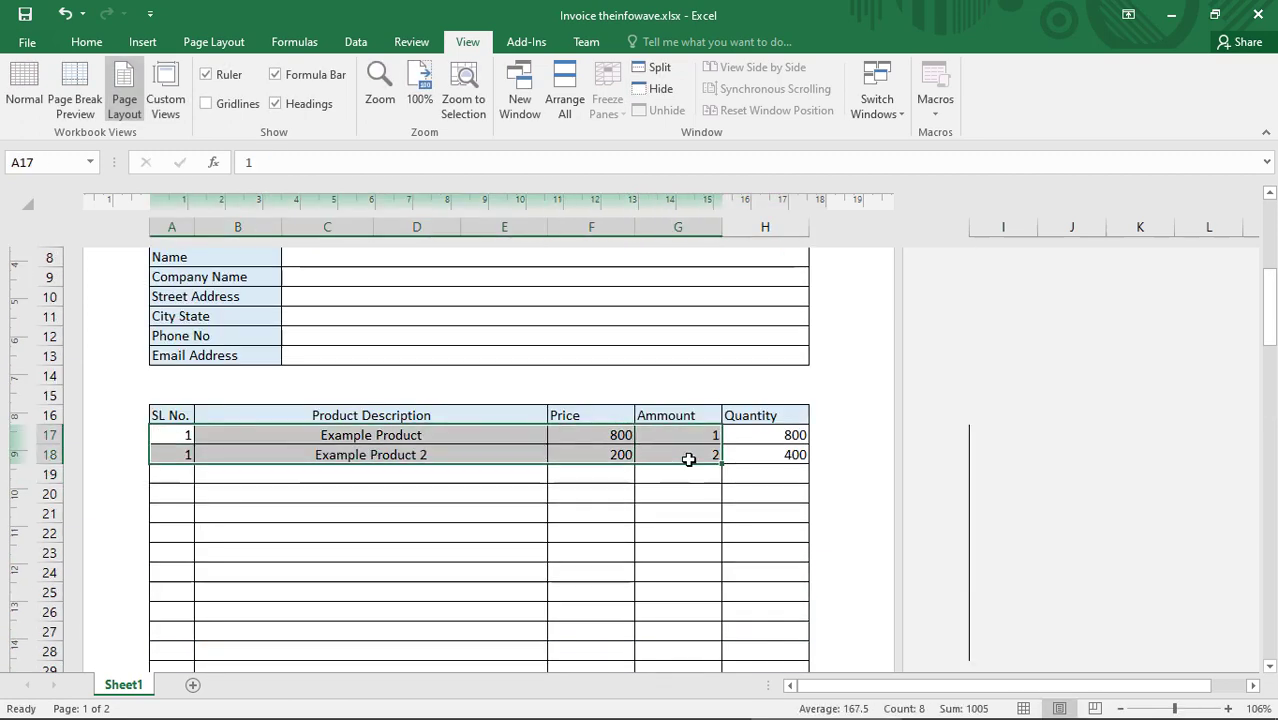
key("BackSpace")
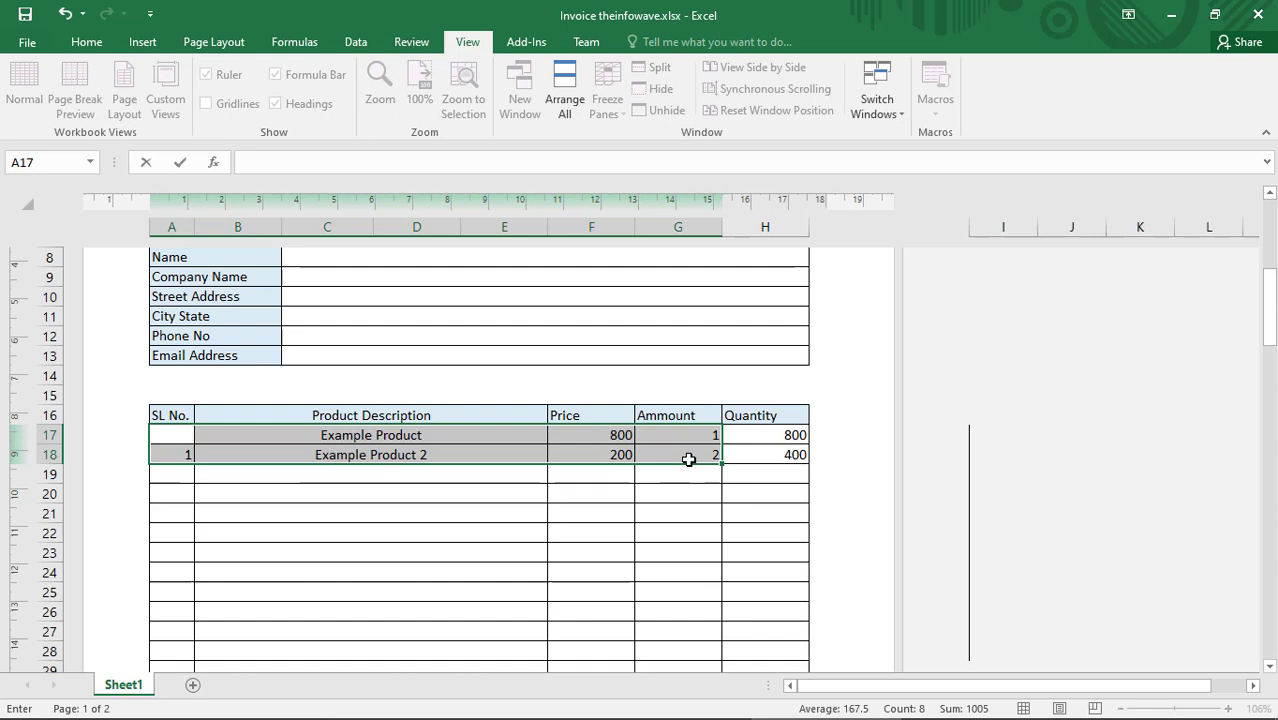
left_click(421, 448)
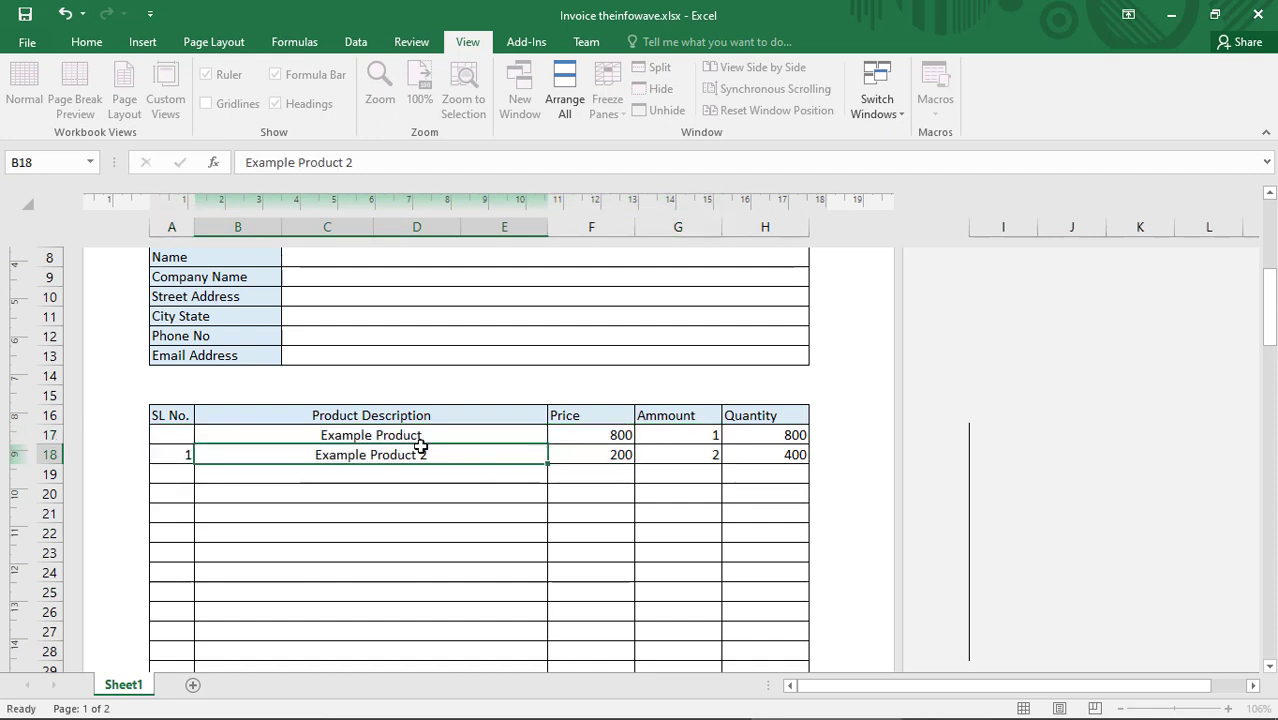
key("ctrl+z")
left_click(163, 434)
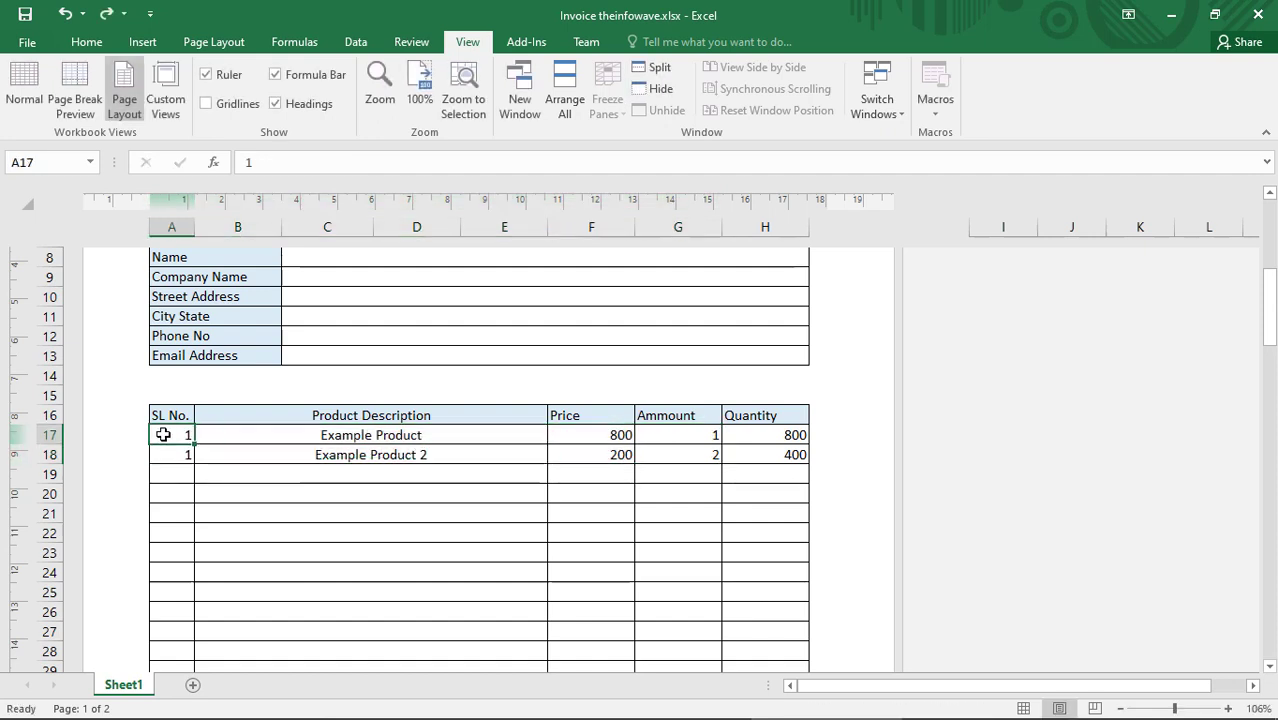
left_click_drag(181, 436, 711, 469)
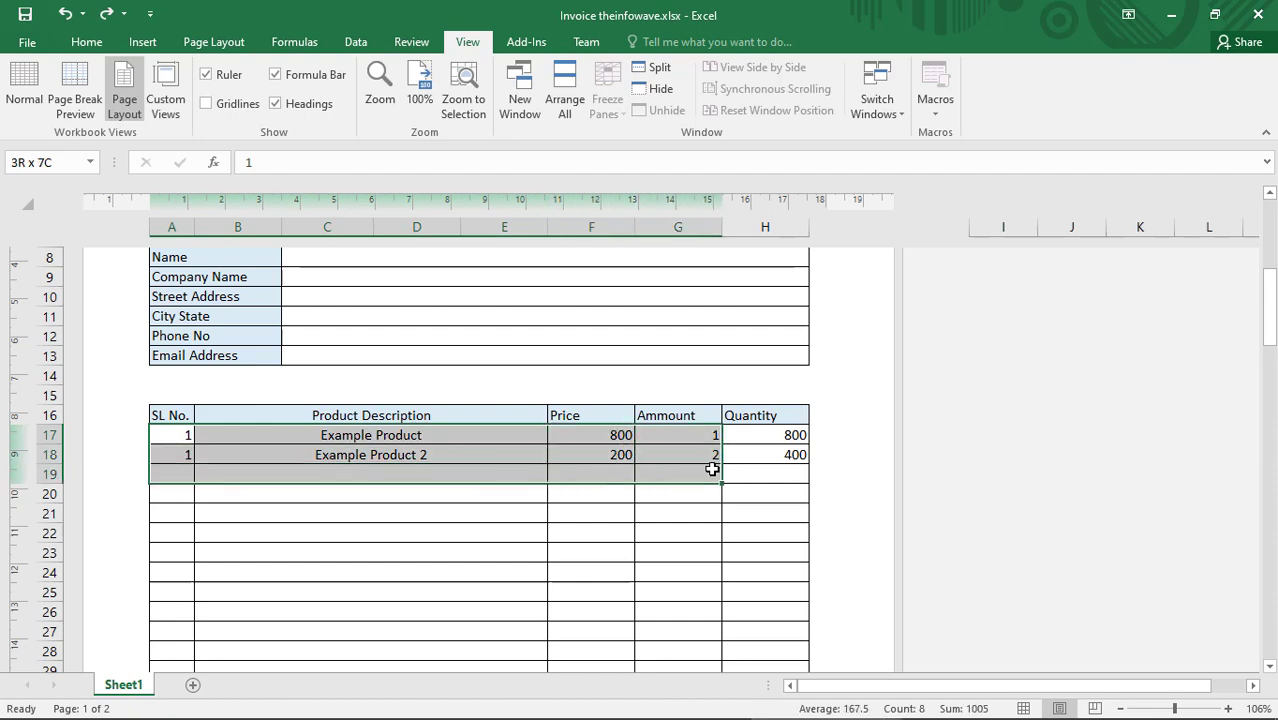
key("Delete")
scroll(690, 521, "down", 4)
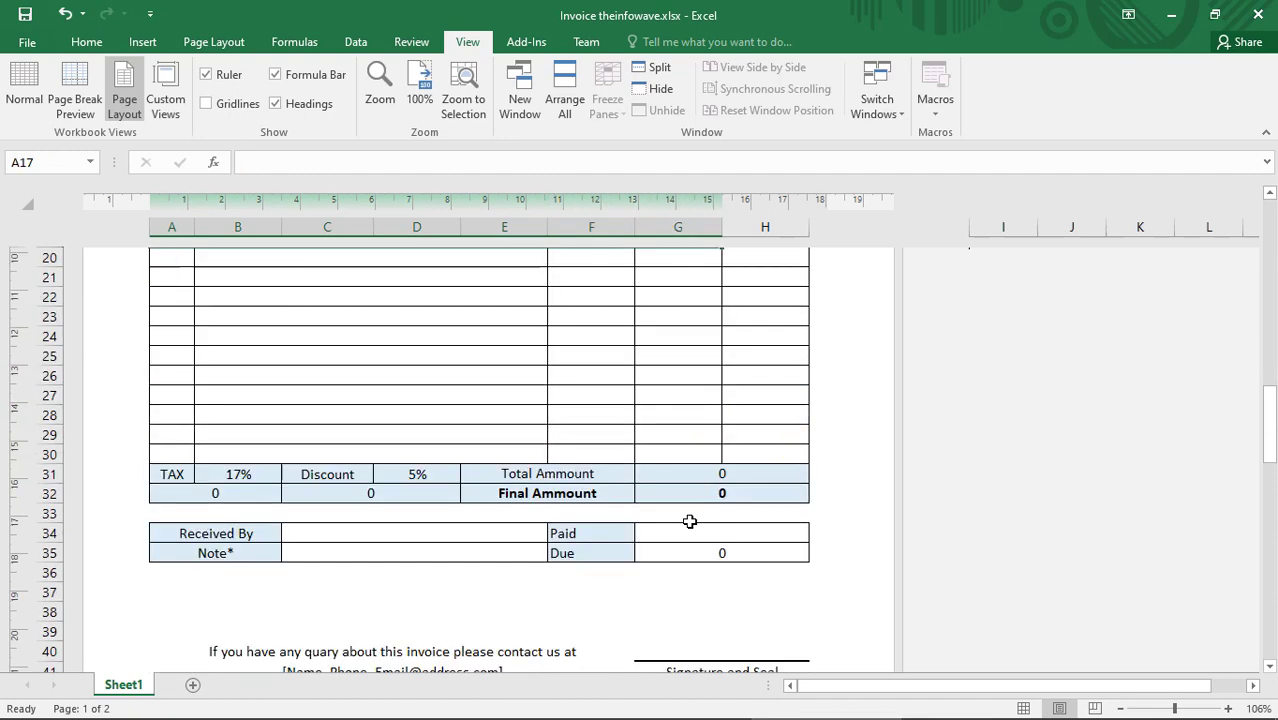
scroll(690, 495, "down", 2)
scroll(688, 470, "up", 5)
left_click(172, 379)
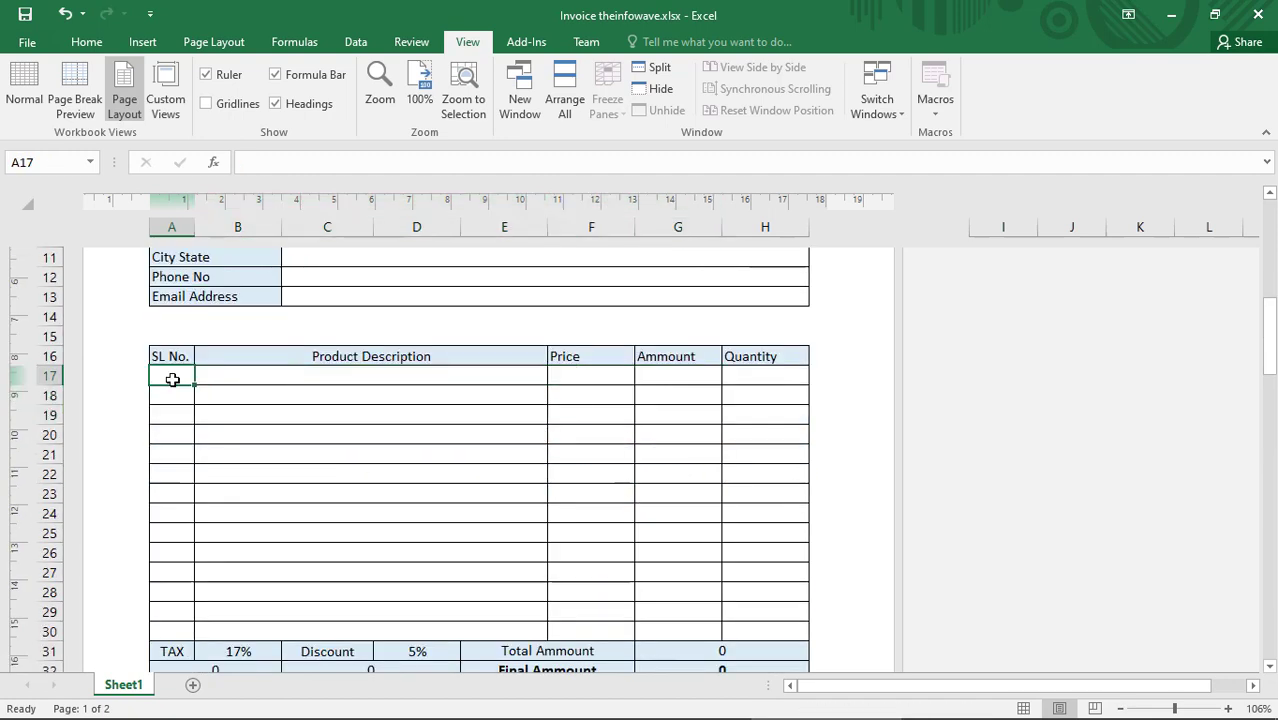
type("1")
left_click(242, 377)
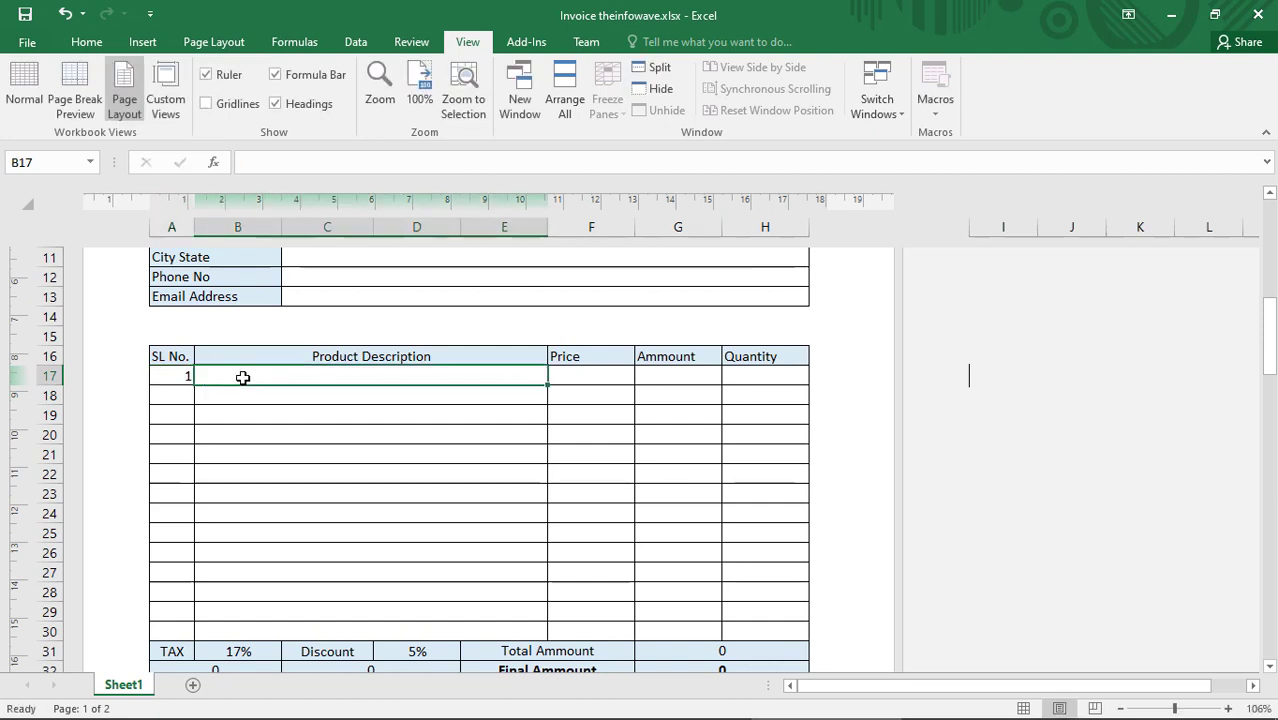
type("New P")
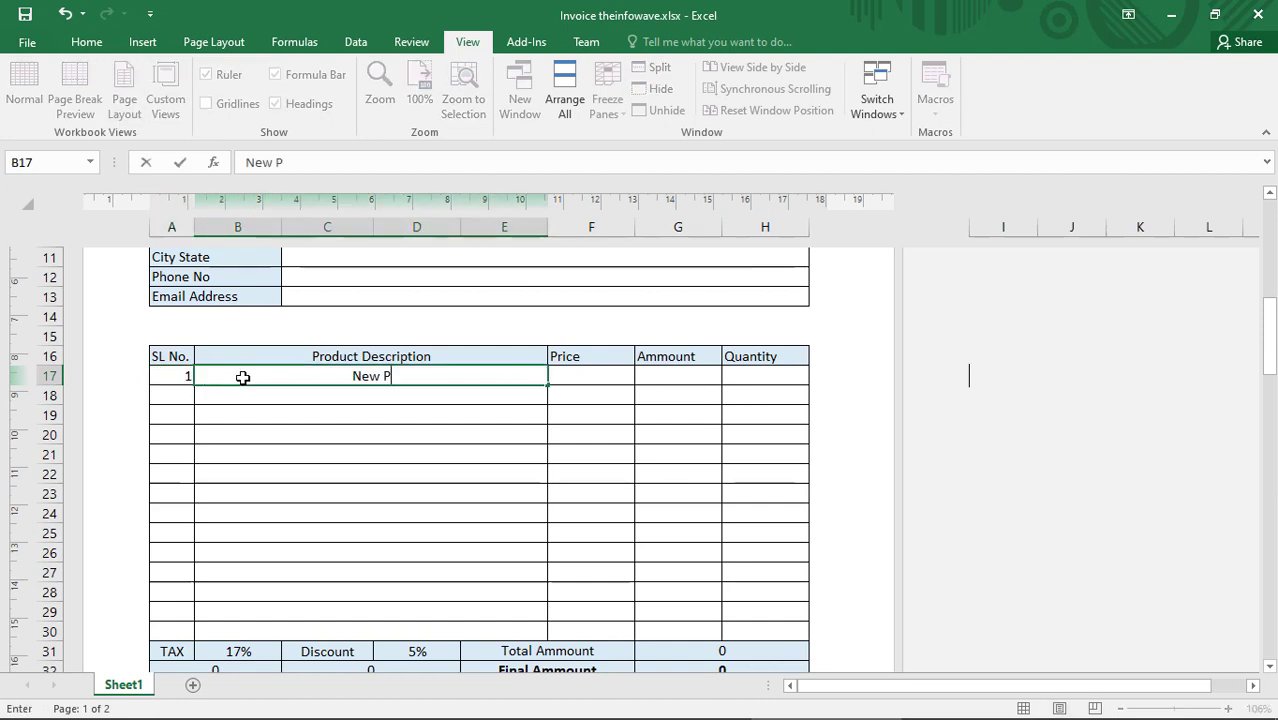
type("roduct")
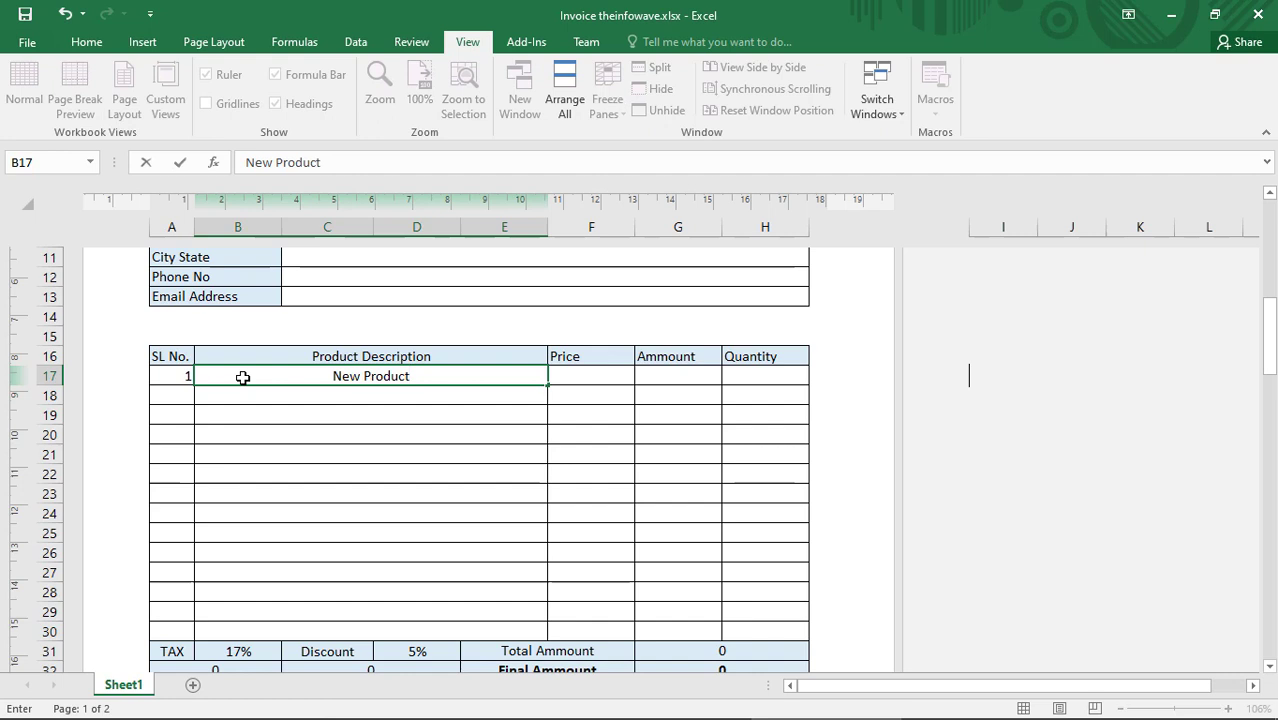
left_click(570, 378)
type("500")
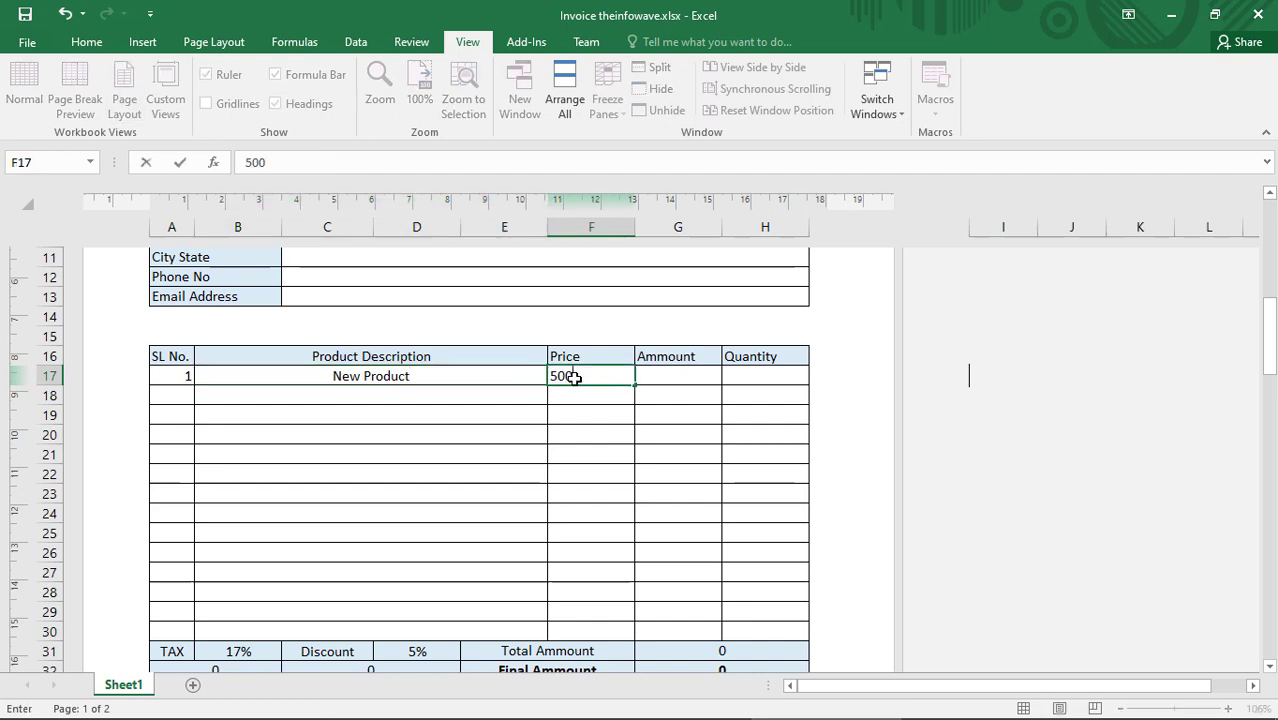
left_click(673, 375)
type("30")
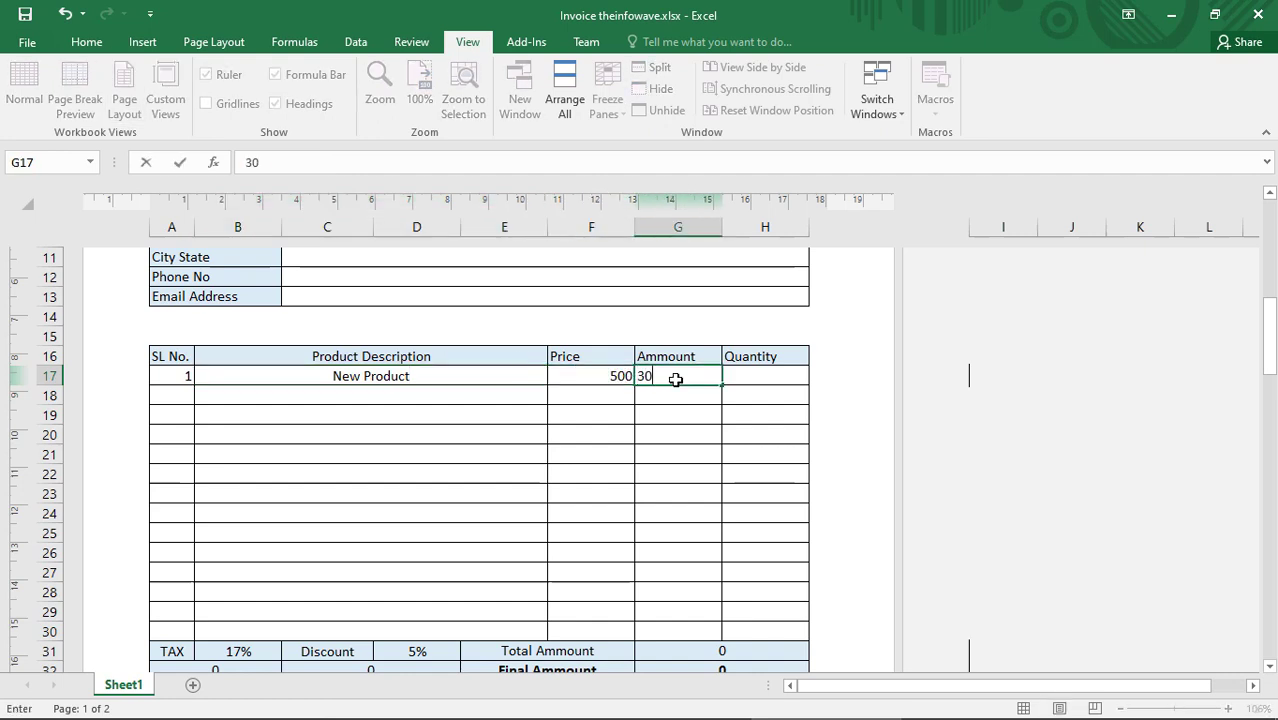
left_click(759, 379)
scroll(762, 435, "down", 2)
scroll(740, 470, "down", 2)
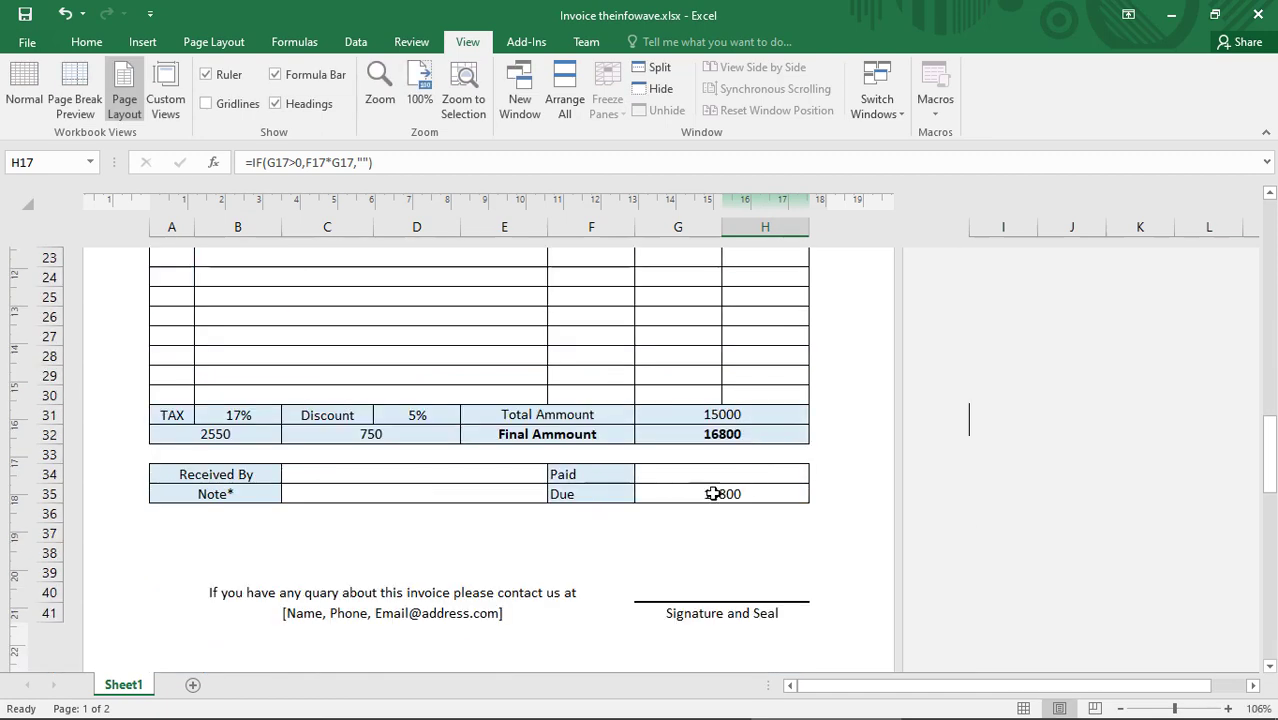
scroll(680, 500, "up", 1)
scroll(394, 560, "up", 1)
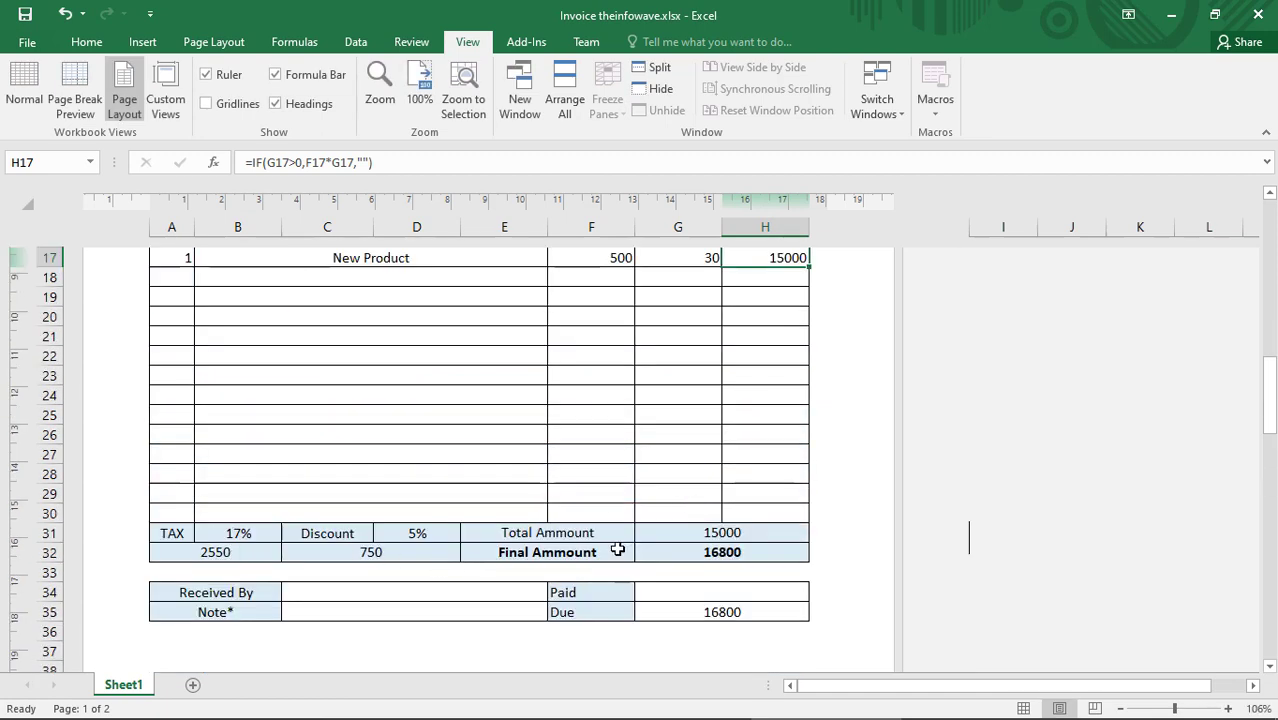
scroll(617, 547, "up", 3)
scroll(619, 547, "down", 3)
scroll(616, 542, "down", 2)
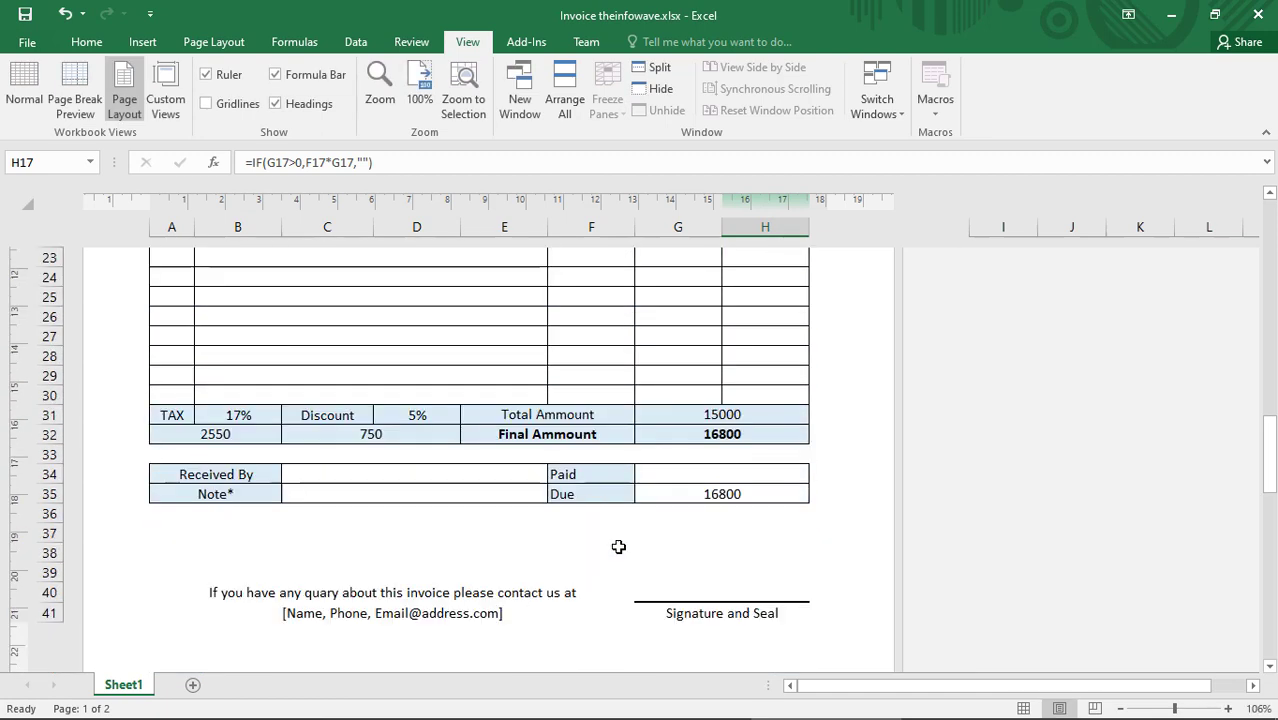
left_click(700, 474)
scroll(373, 448, "up", 7)
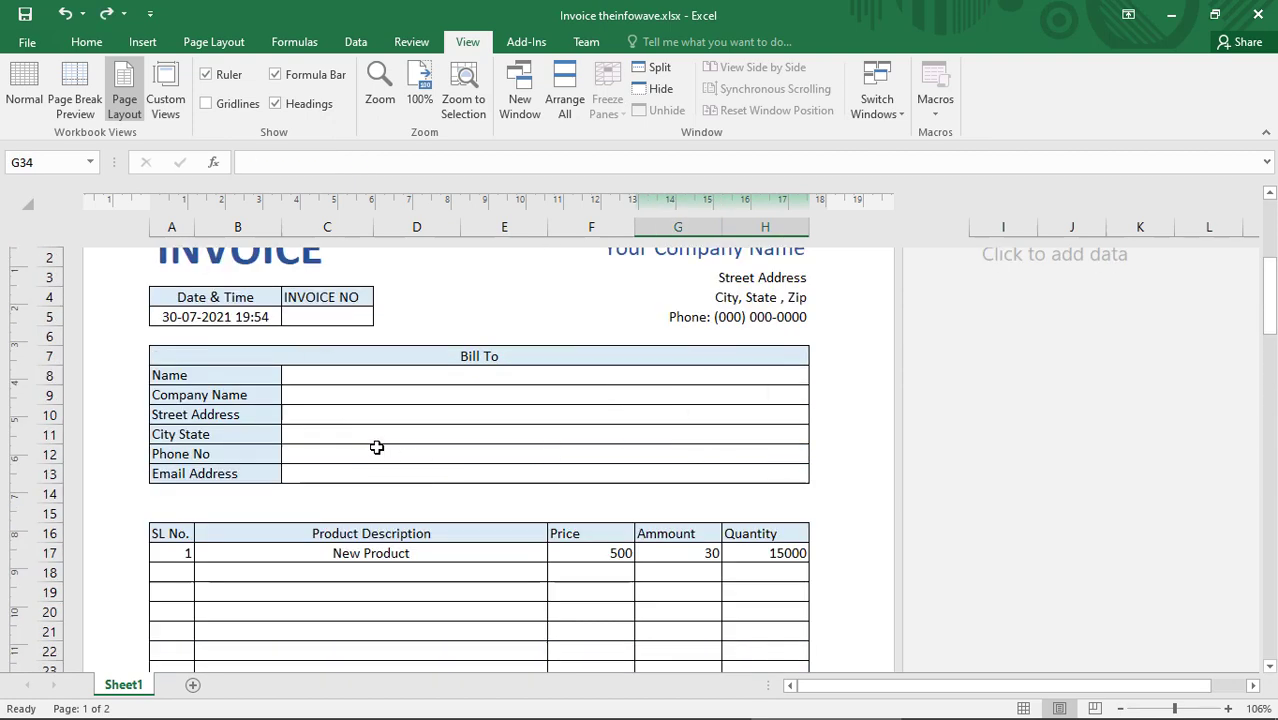
scroll(373, 448, "down", 3)
scroll(584, 319, "down", 3)
scroll(584, 319, "up", 2)
- Change the new product's price in F17 to 5741 and its amount in G17 to 1
double_click(612, 336)
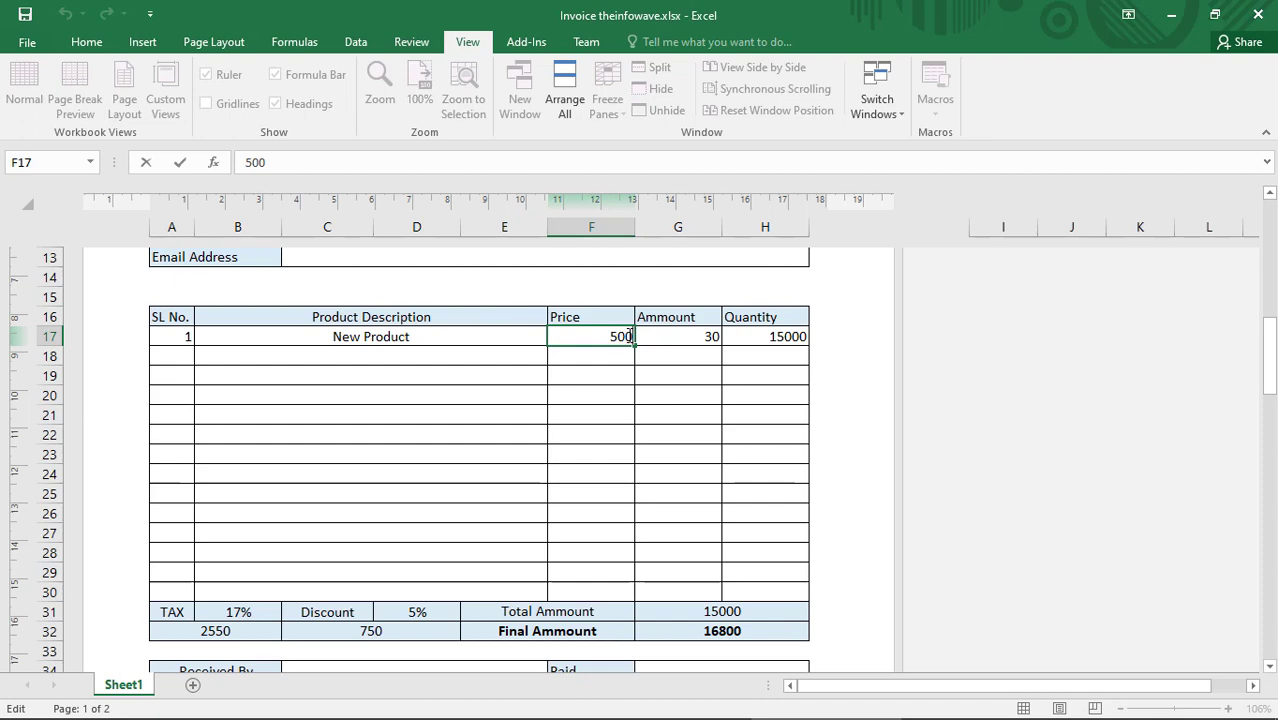
key("BackSpace")
key("BackSpace")
left_click(716, 338)
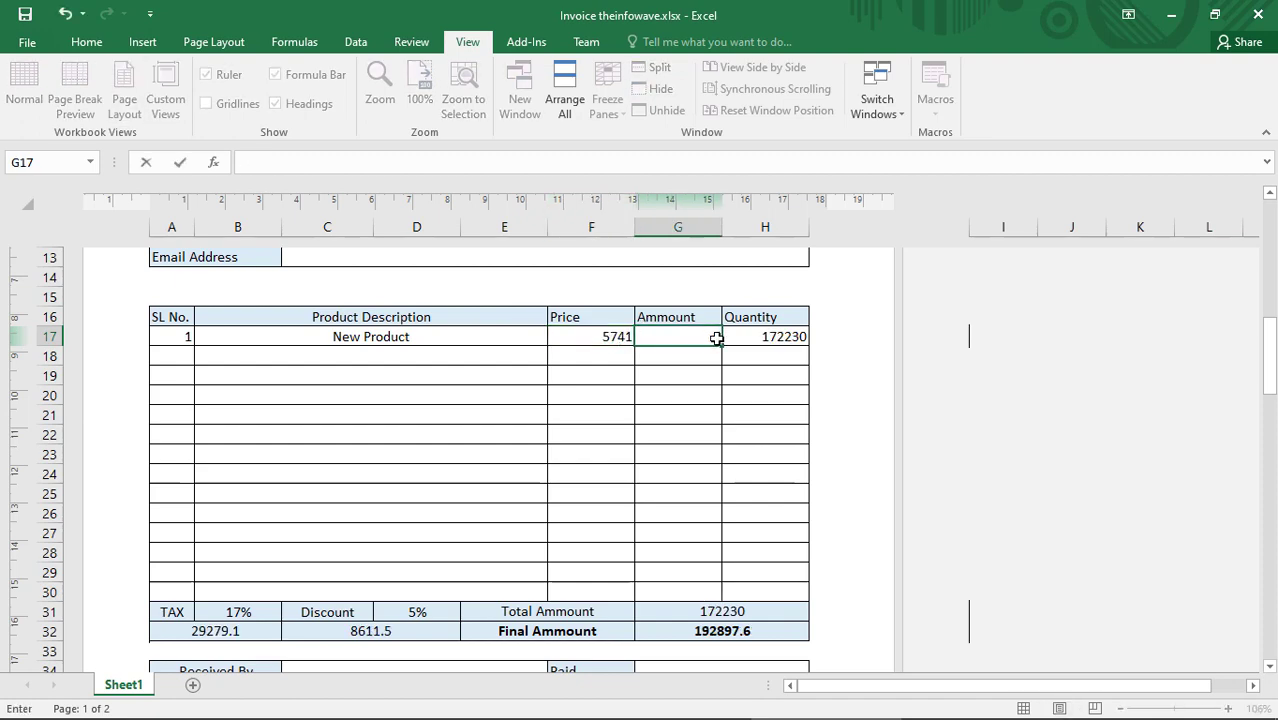
type("1")
left_click(756, 351)
scroll(750, 451, "down", 3)
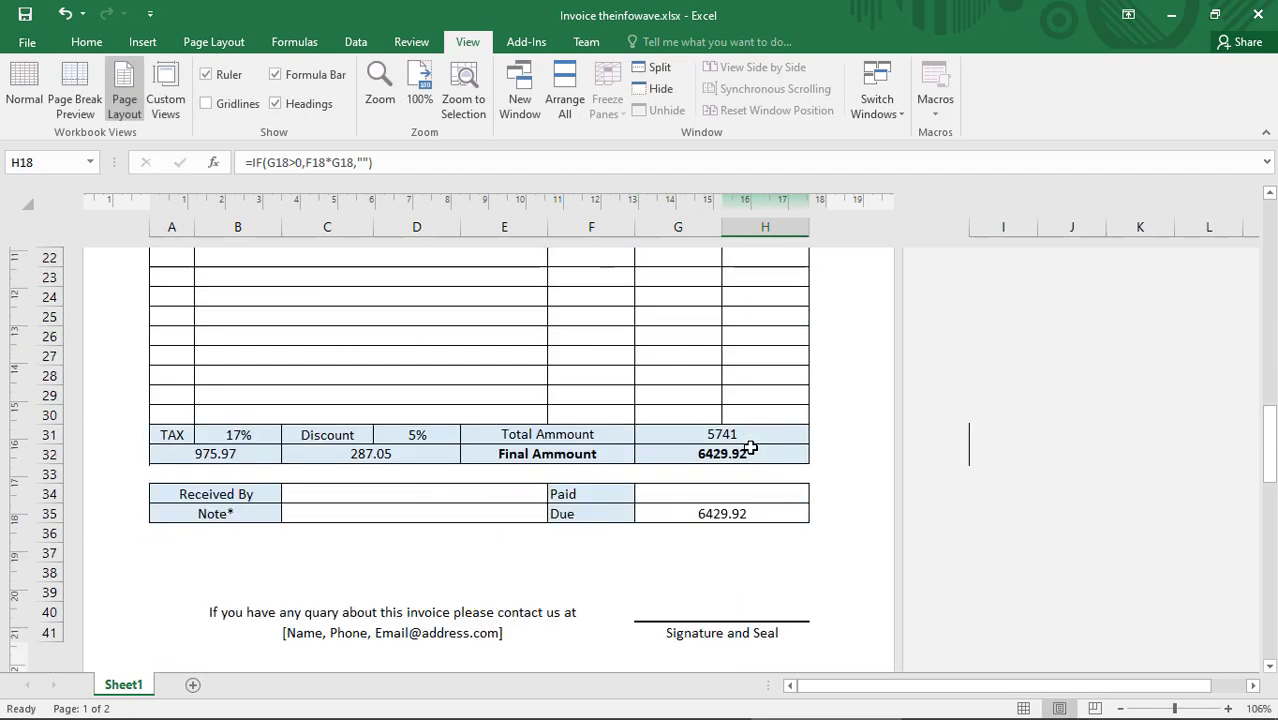
left_click(724, 456)
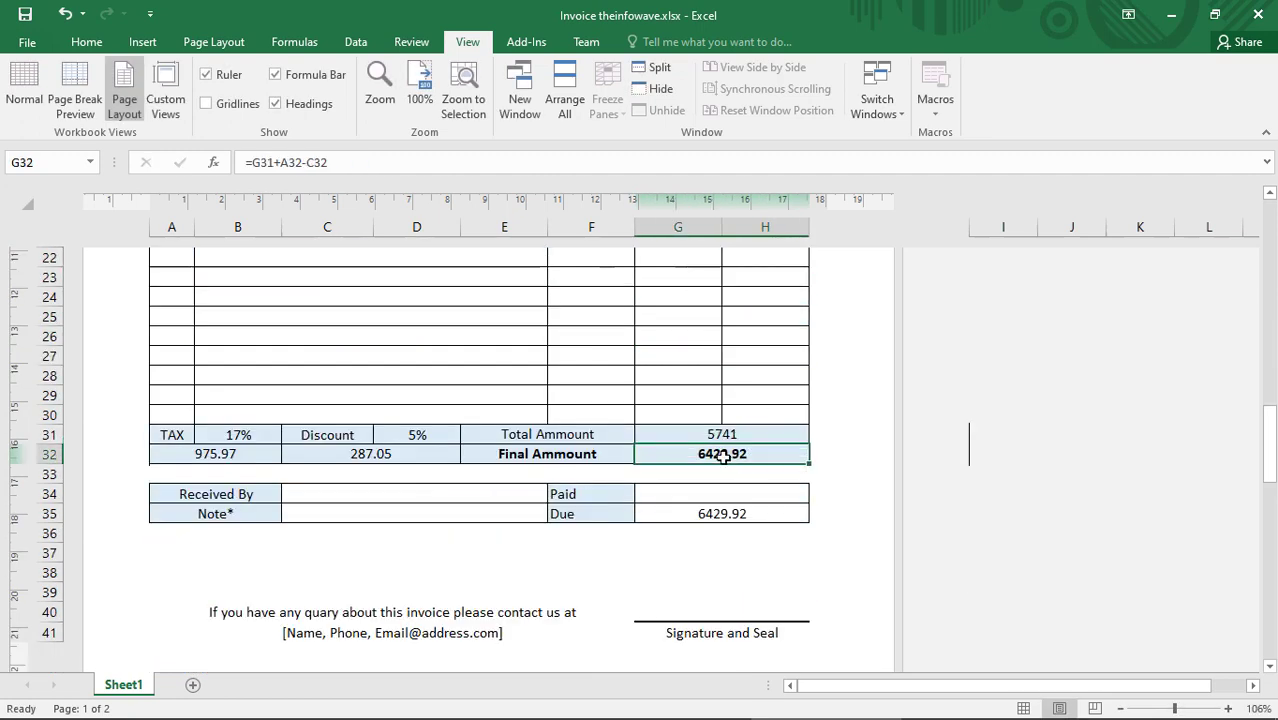
left_click(719, 493)
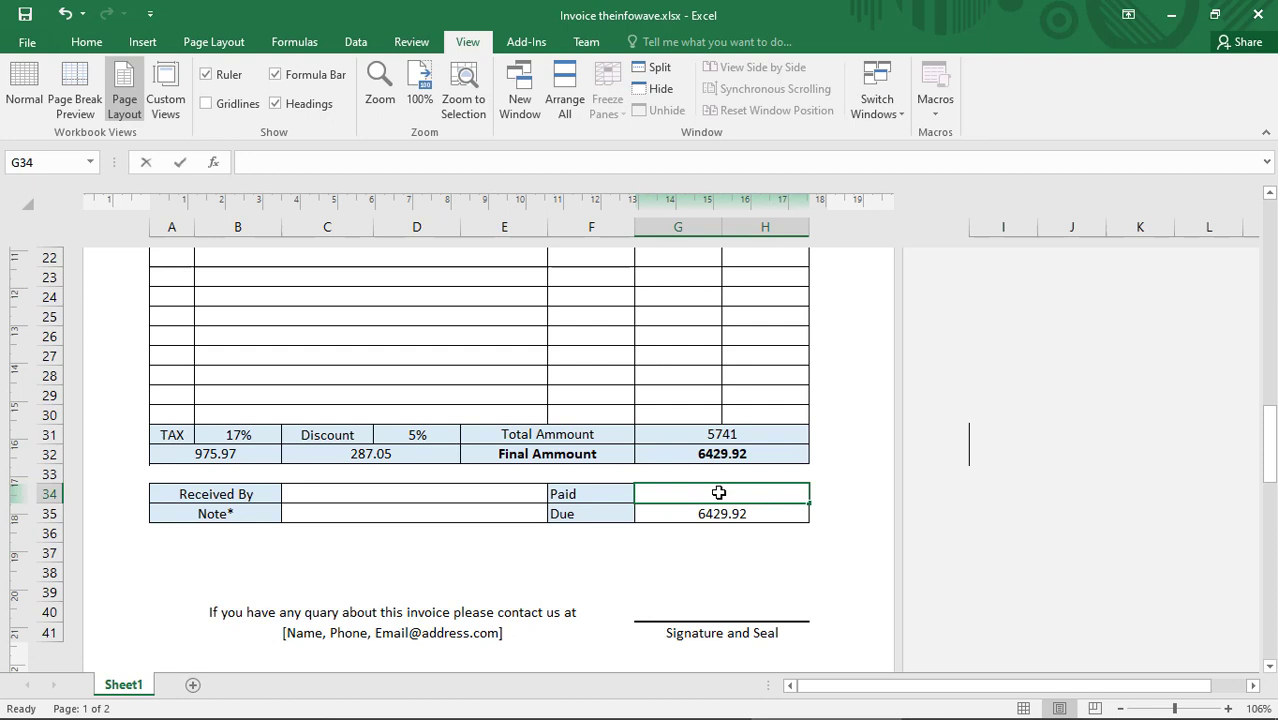
- Enter 6000 as the Paid amount, then correct it to 6429
type("6000")
left_click(736, 470)
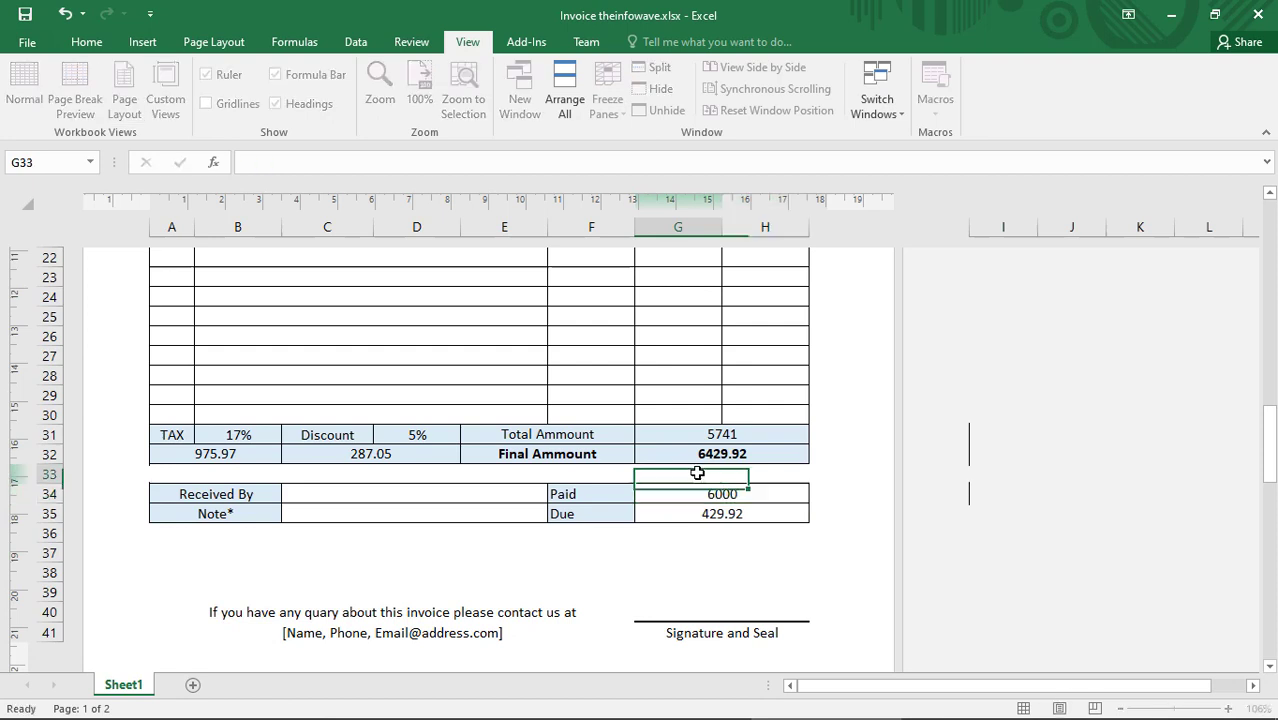
double_click(740, 493)
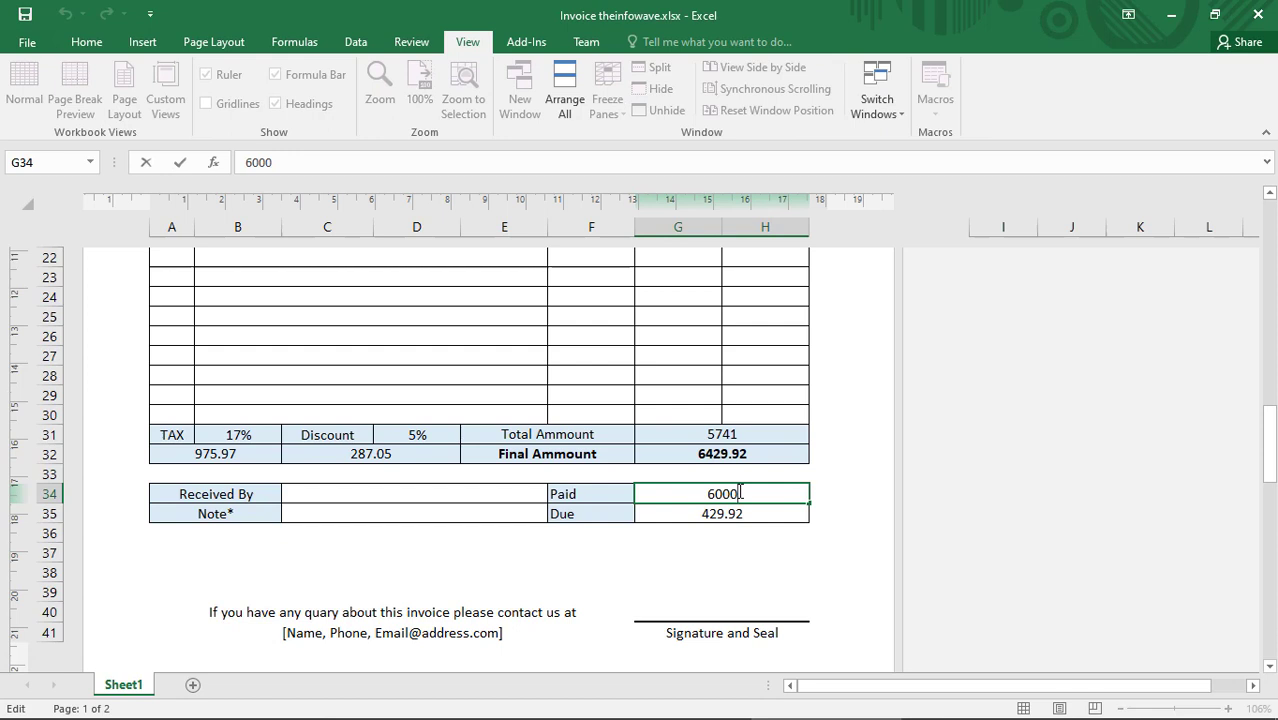
key("BackSpace")
key("BackSpace")
key("BackSpace")
type("9")
left_click(684, 474)
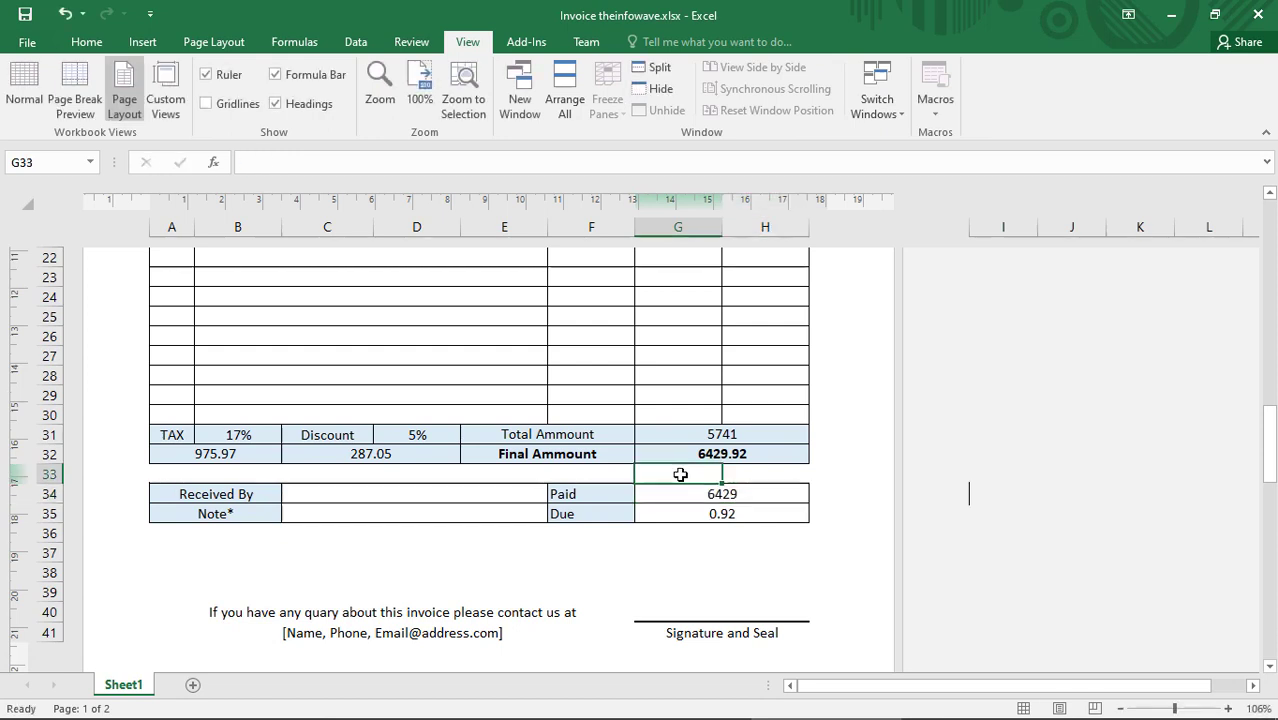
- Wrap the Due formula in G35 as =INT(G32-G34)
double_click(718, 514)
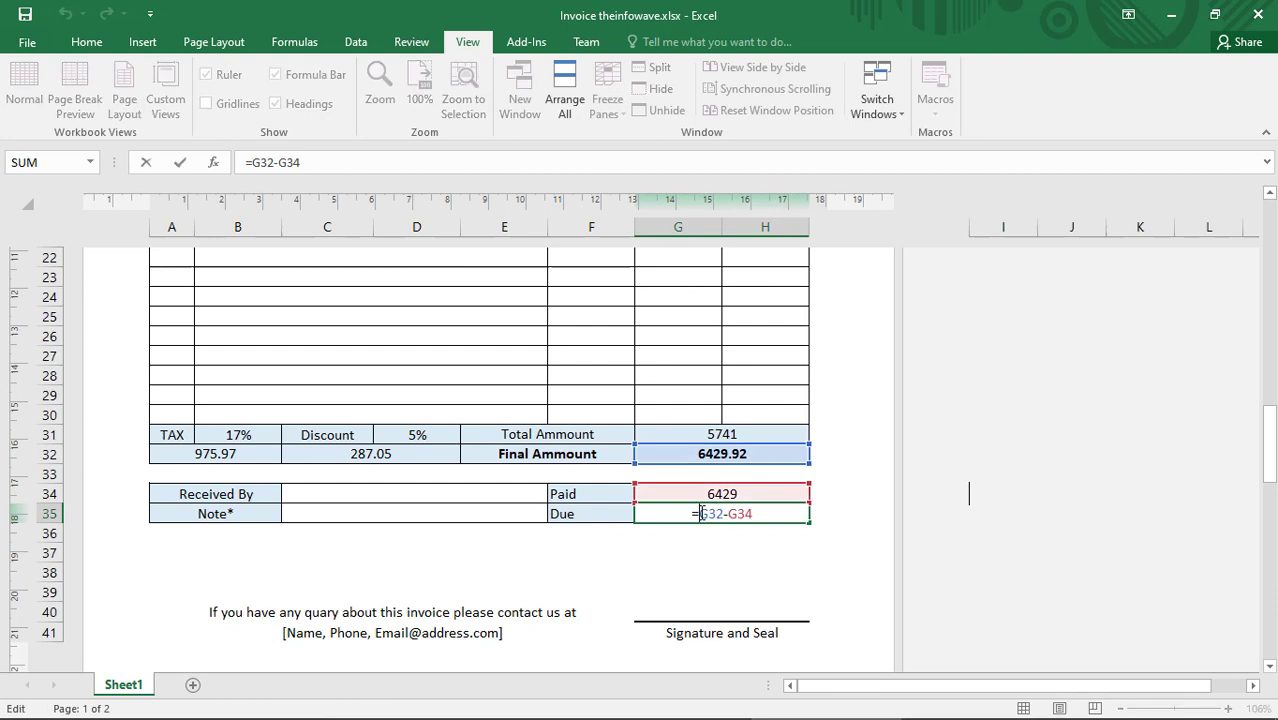
type("INT(")
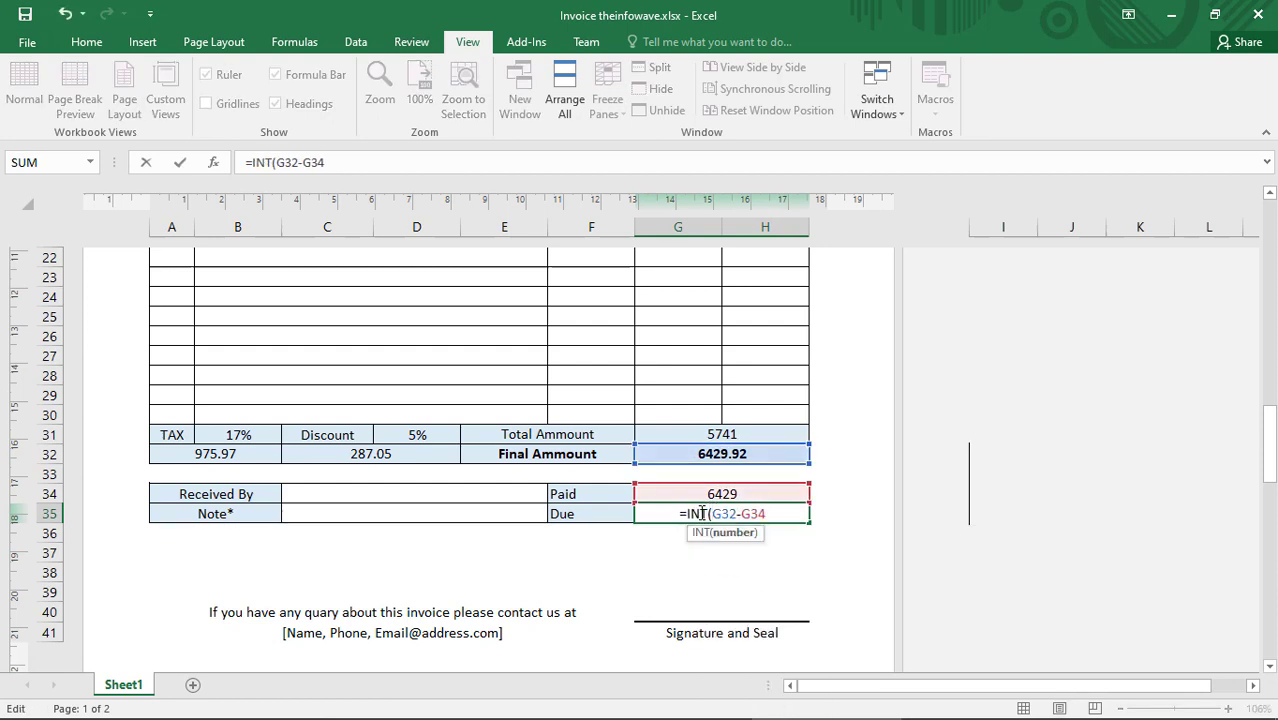
key("End")
type(")")
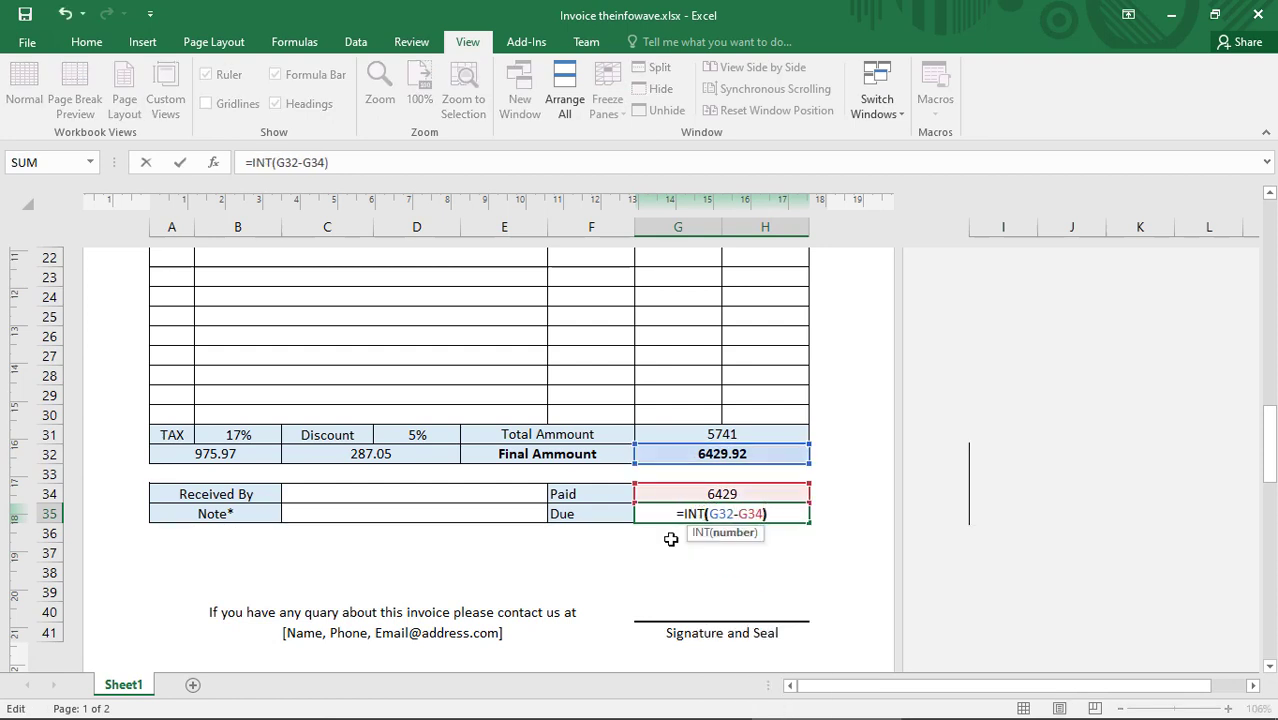
left_click(560, 542)
left_click(740, 513)
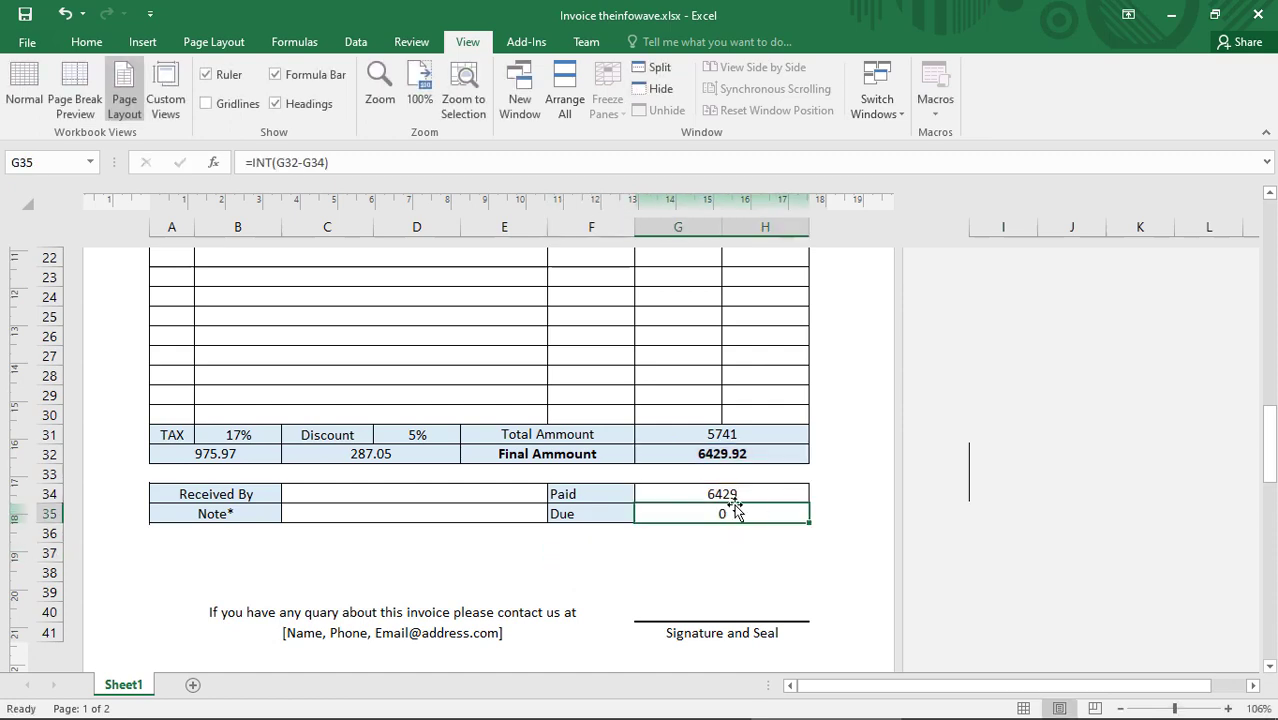
- Put the current date left, current time centre and page number right in the footer
scroll(840, 588, "down", 1)
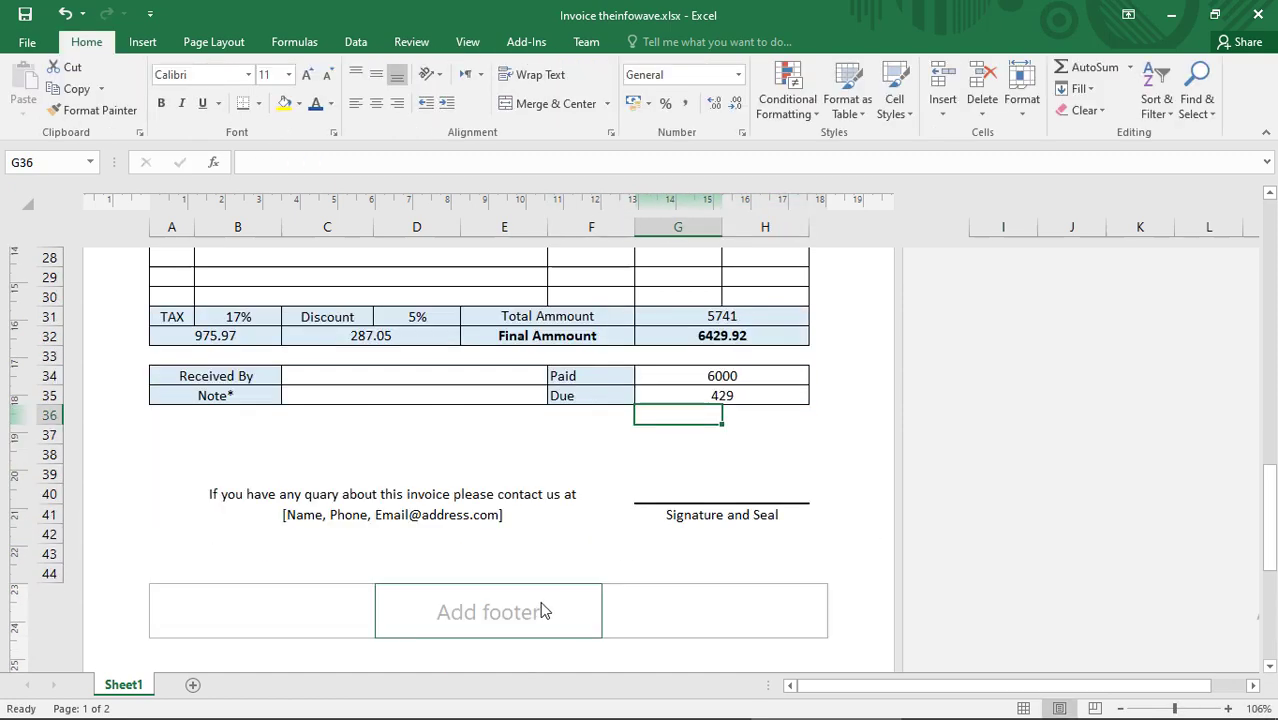
left_click(505, 612)
left_click(264, 614)
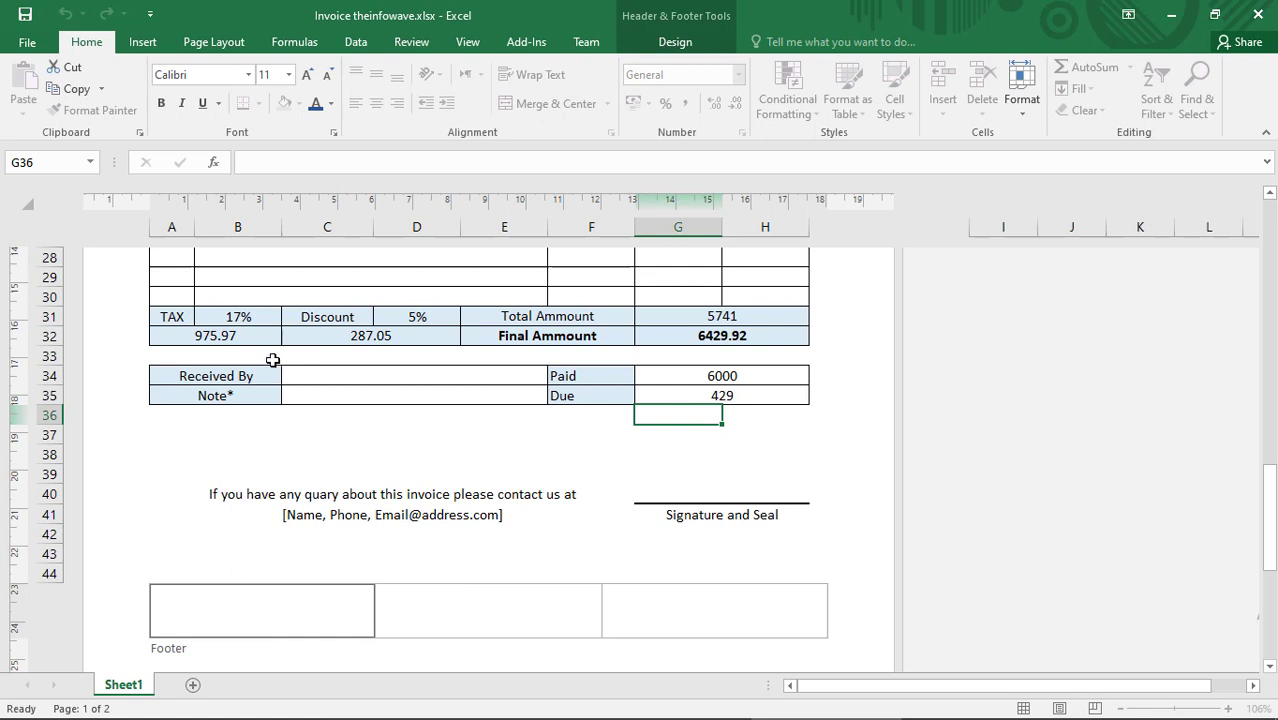
left_click(684, 44)
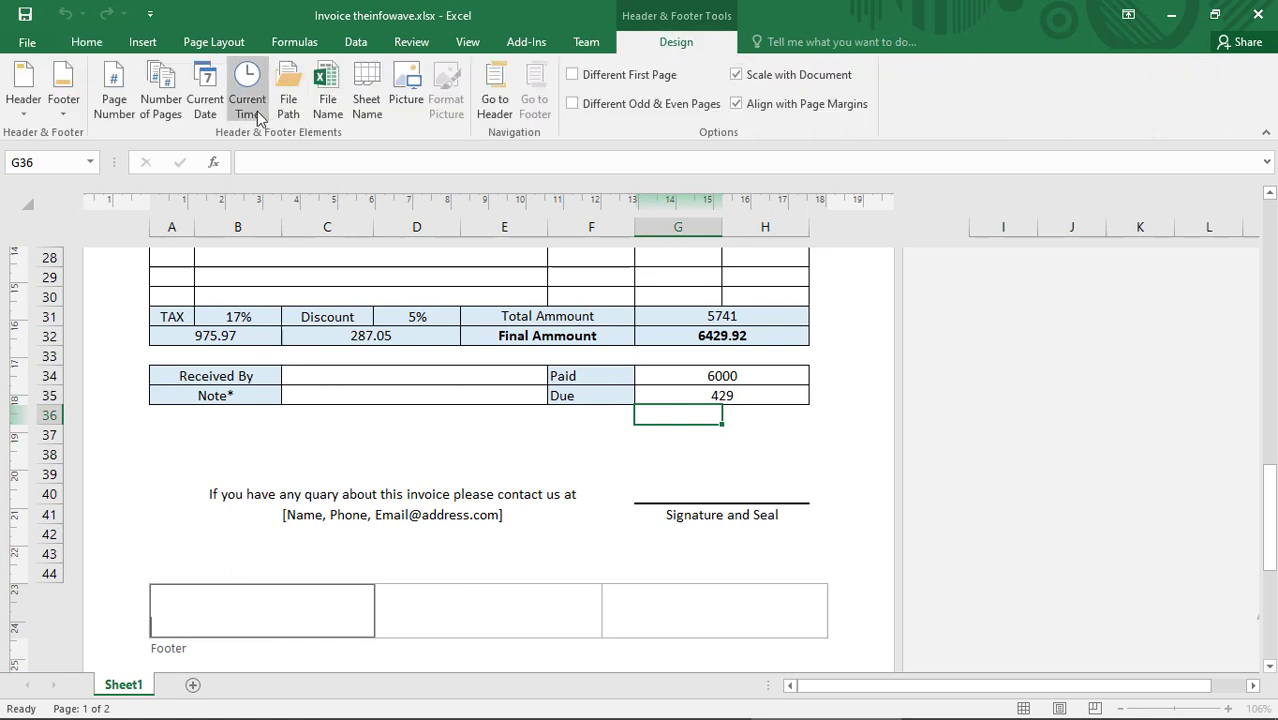
left_click(205, 104)
left_click(449, 612)
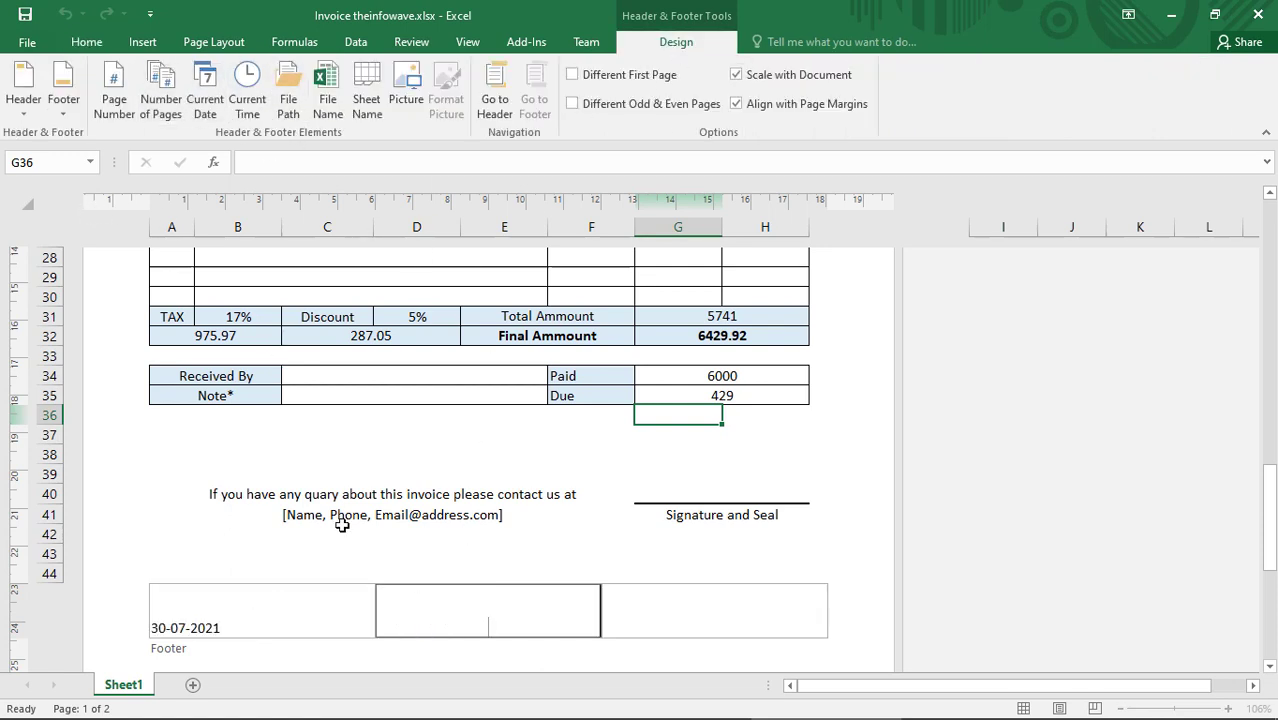
left_click(246, 110)
left_click(693, 602)
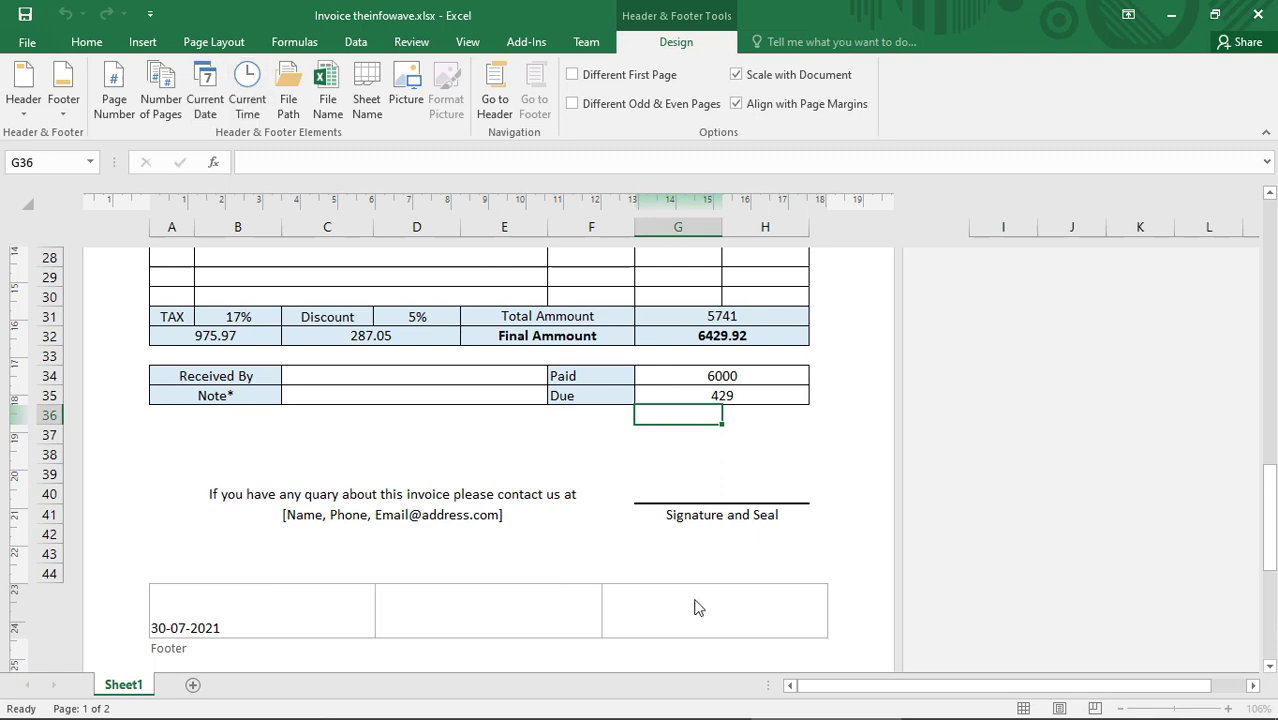
left_click(128, 106)
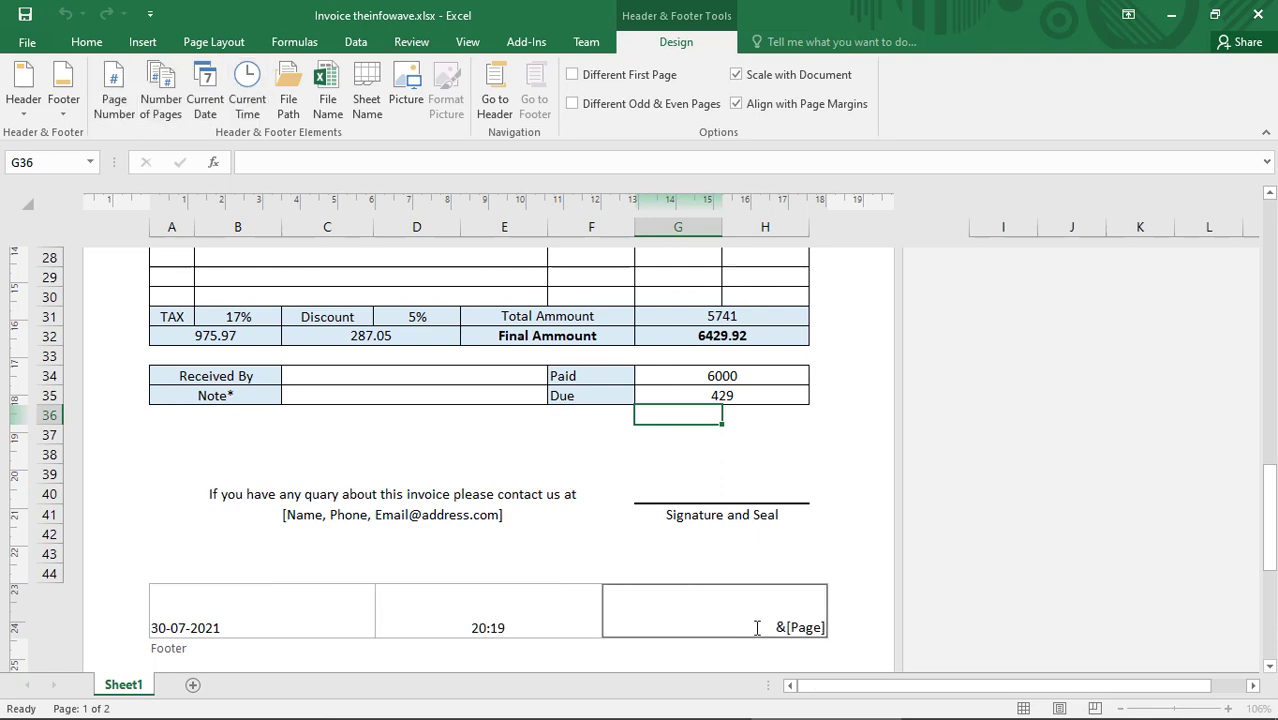
left_click(752, 556)
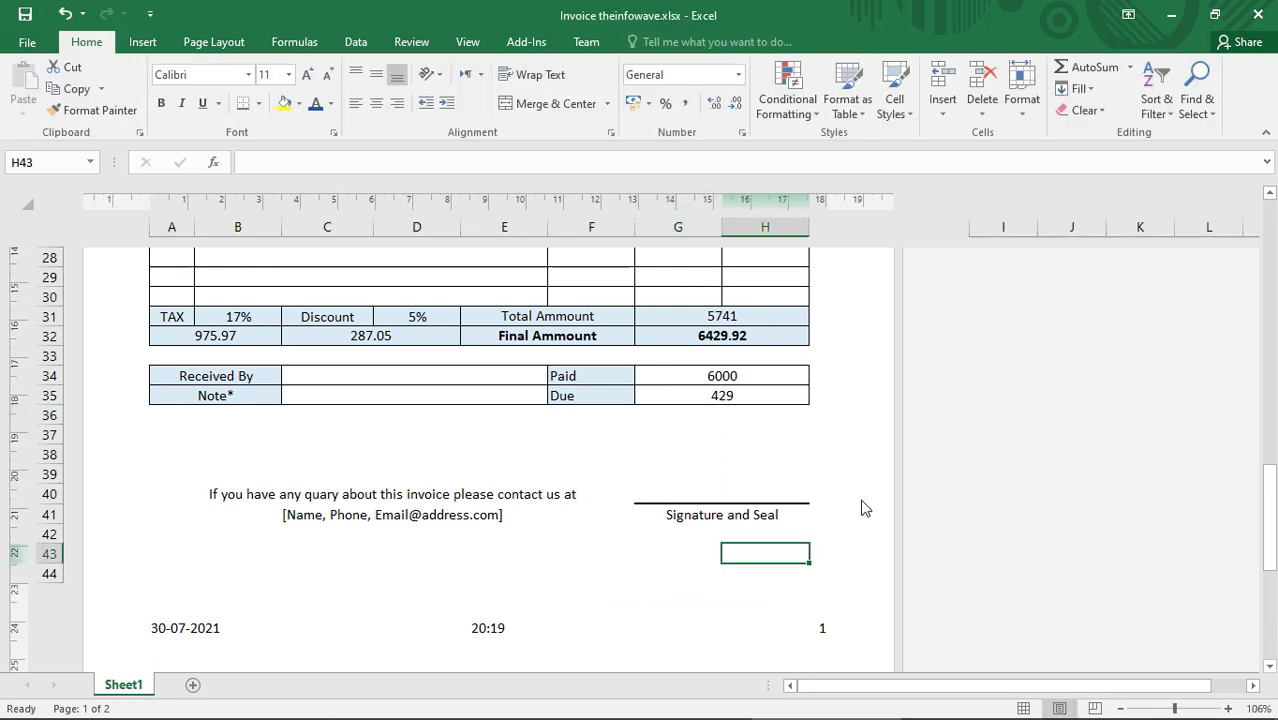
scroll(865, 508, "up", 3)
- Insert the File Path field into the left section of the page header
scroll(860, 492, "up", 7)
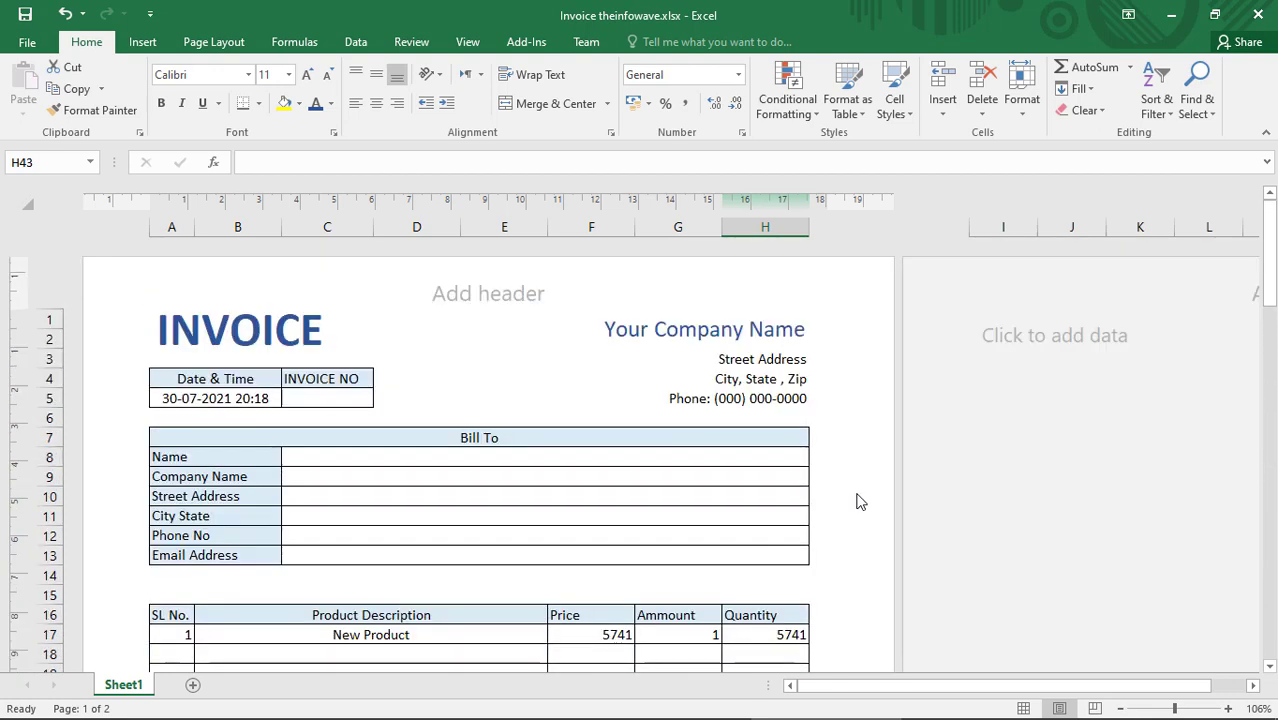
left_click(491, 289)
left_click(284, 293)
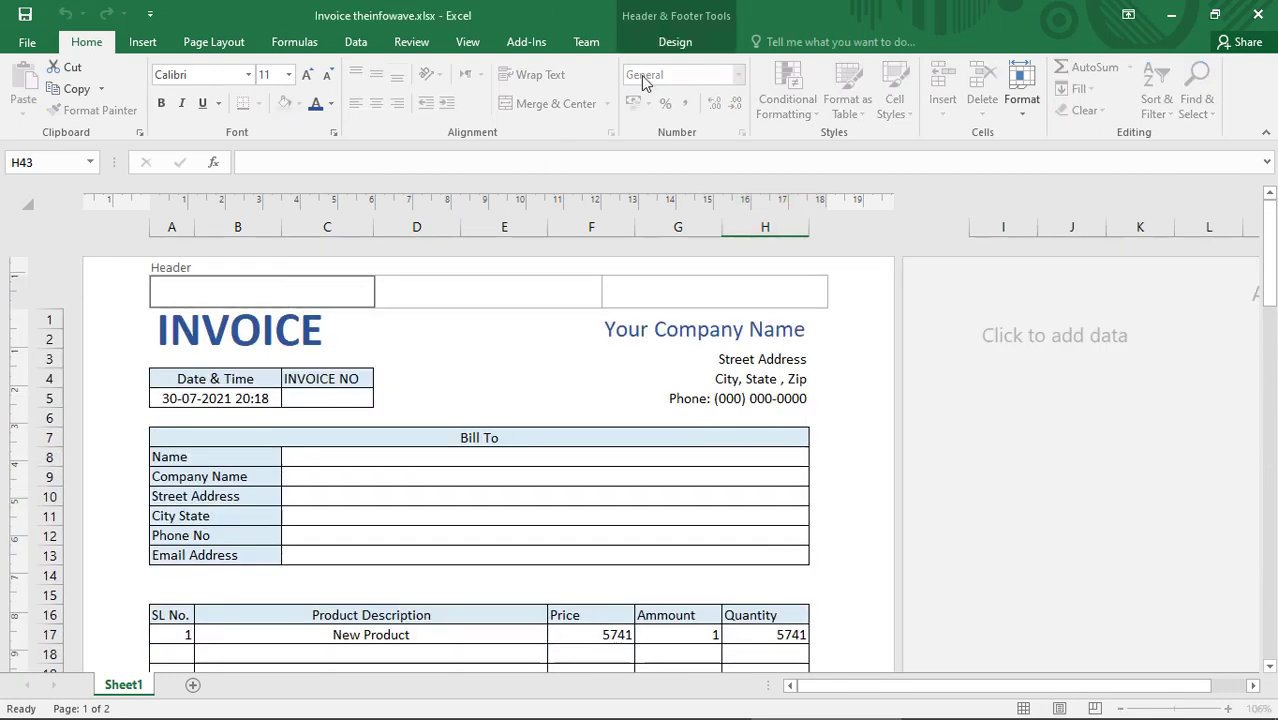
left_click(675, 42)
left_click(287, 108)
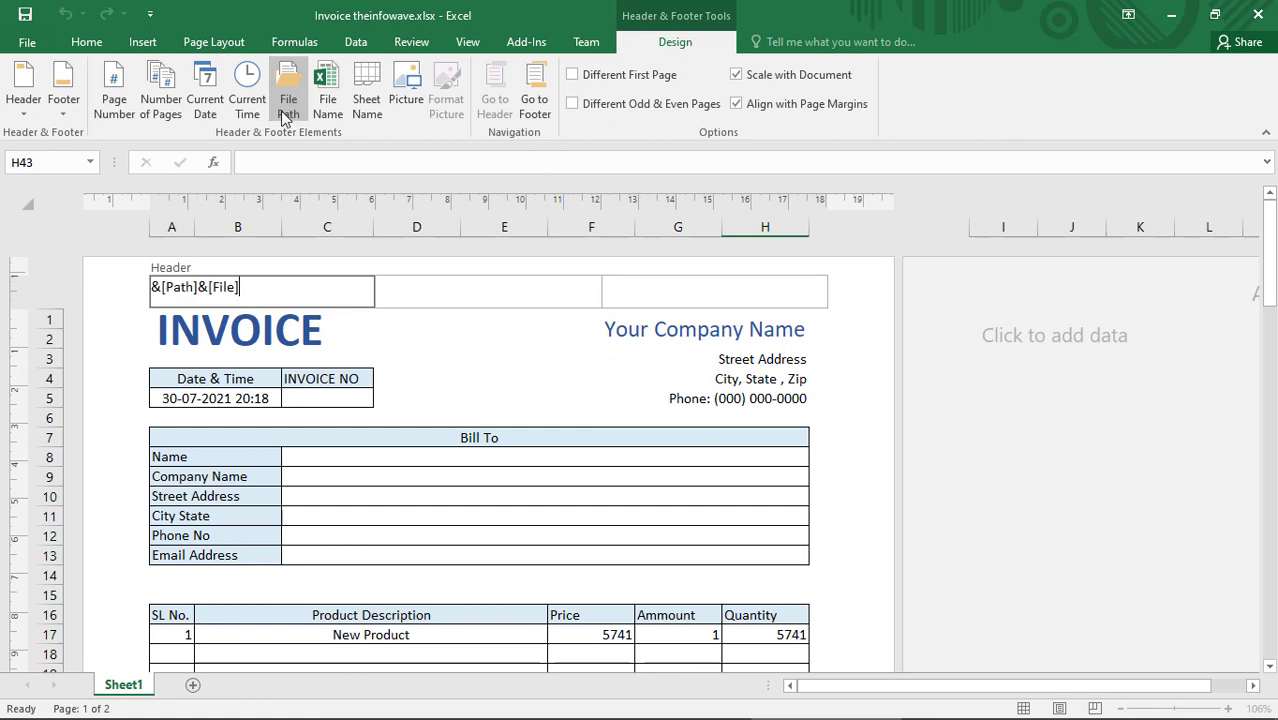
left_click(420, 356)
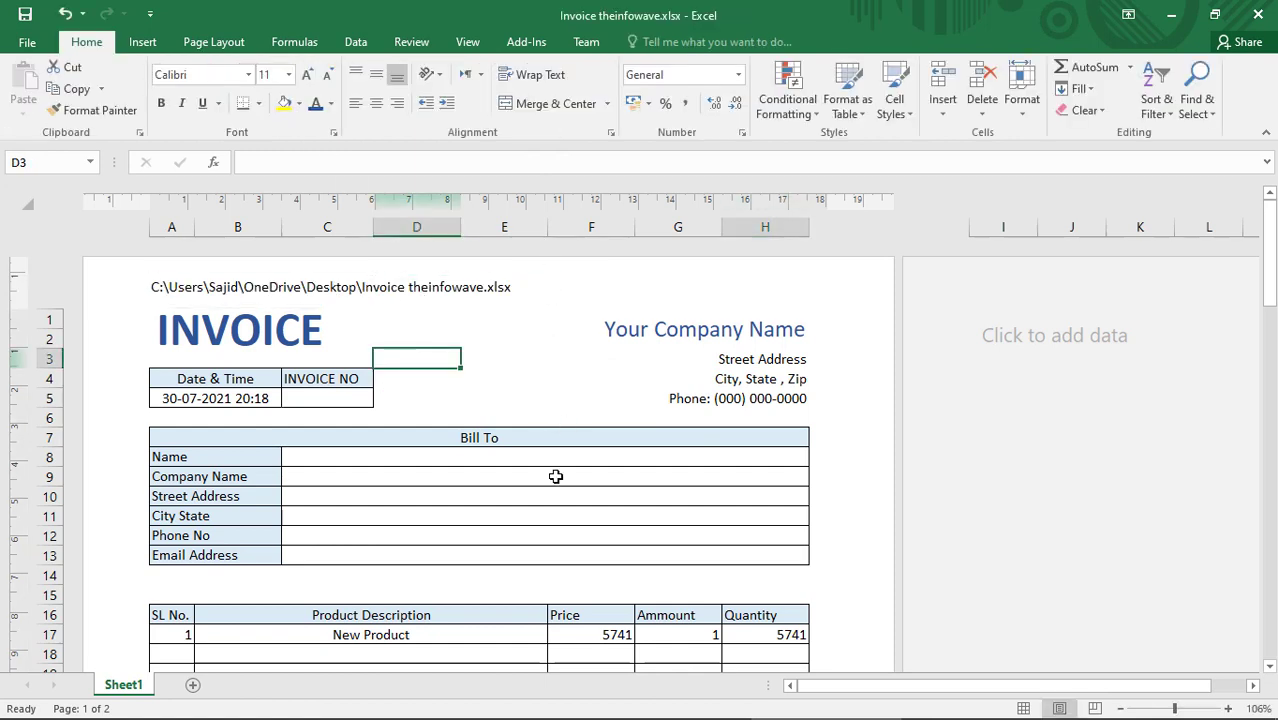
scroll(555, 476, "down", 2)
- Save the workbook with Ctrl+S and show the File > Print preview
left_click(16, 40)
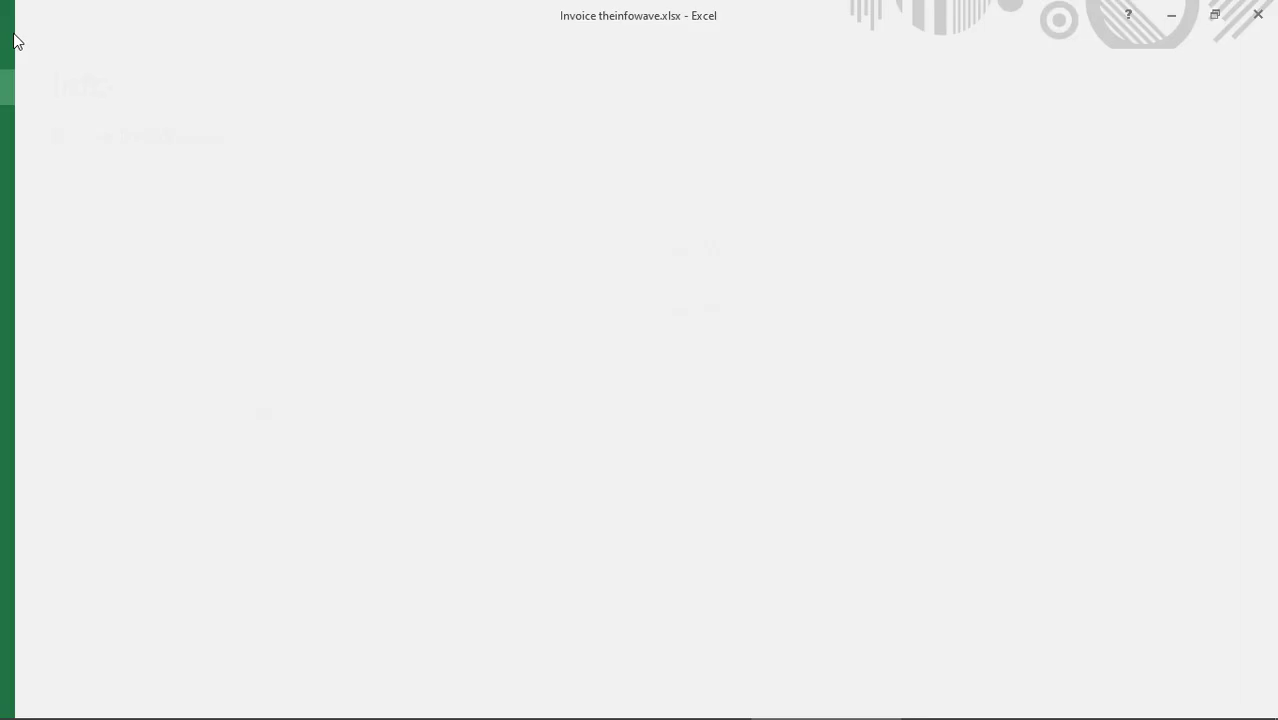
left_click(37, 39)
key("ctrl+s")
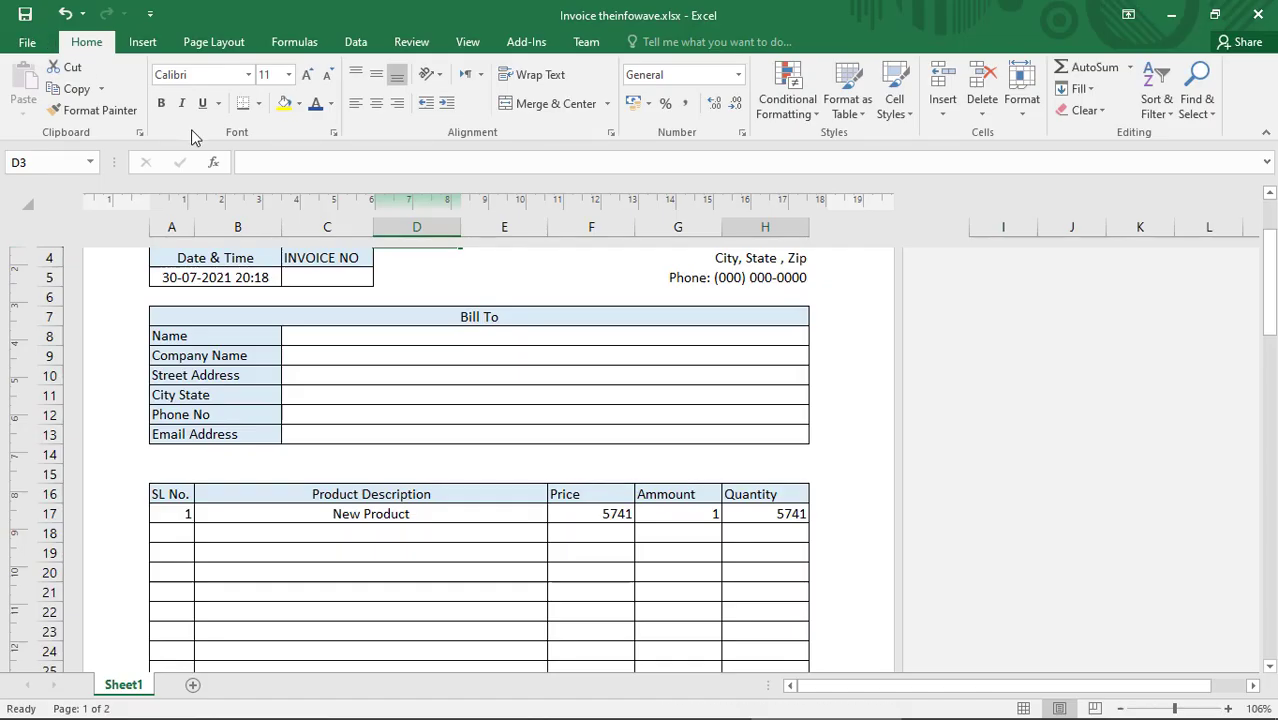
left_click(20, 40)
left_click(48, 266)
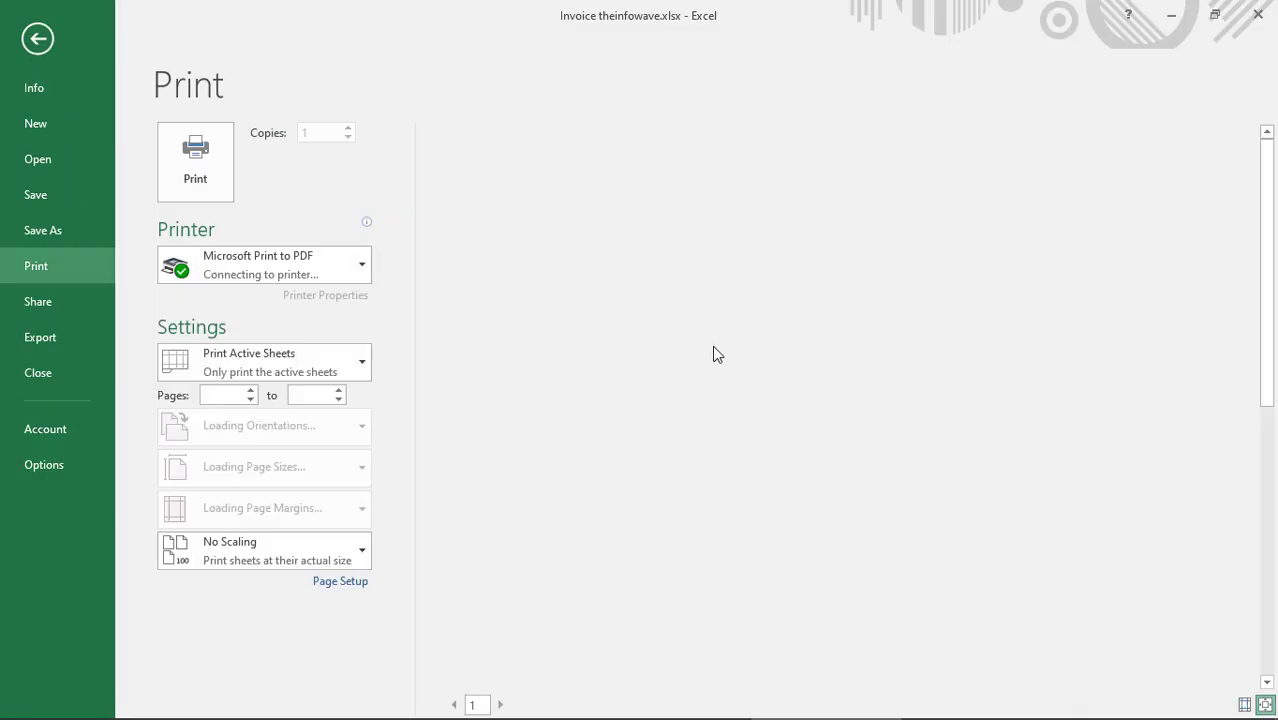